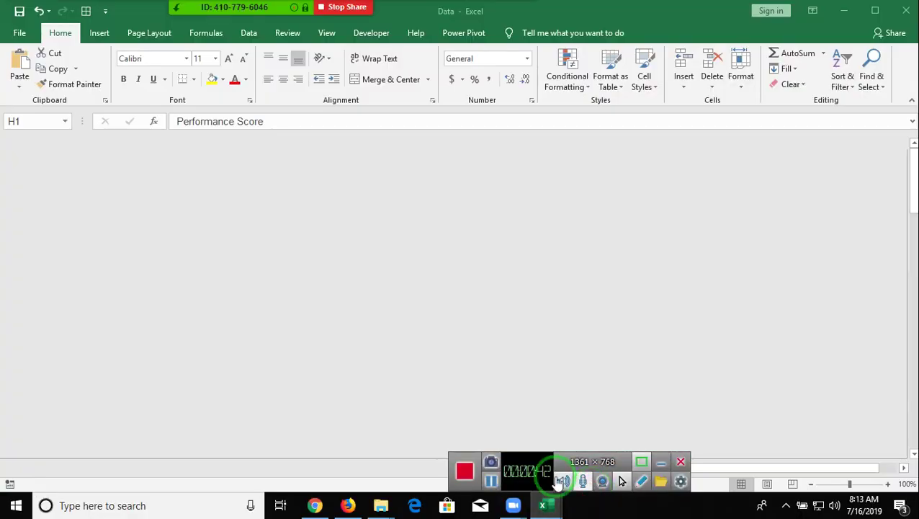
- Bring the Data workbook forward on the Insert ribbon, move to the Bonus header, and open the meeting participants
{"action": "left_click", "coordinate": [32, 158]}
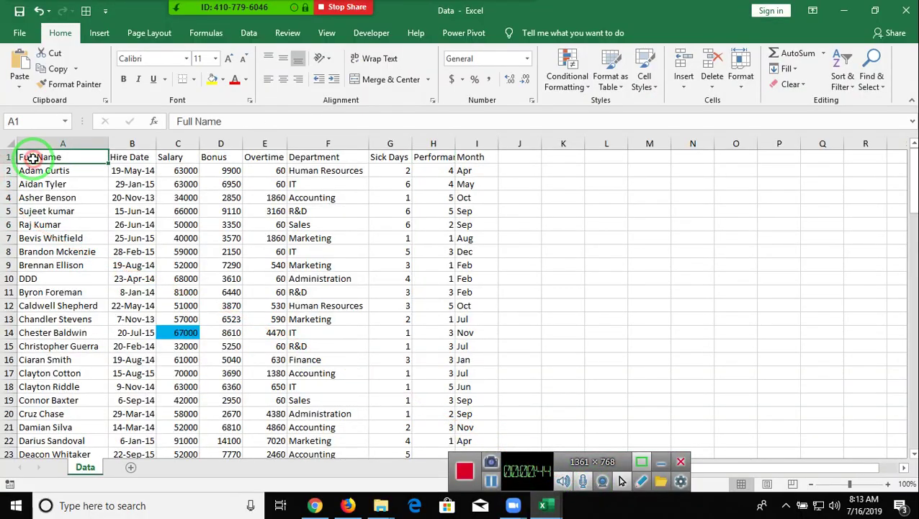
{"action": "left_click", "coordinate": [100, 34]}
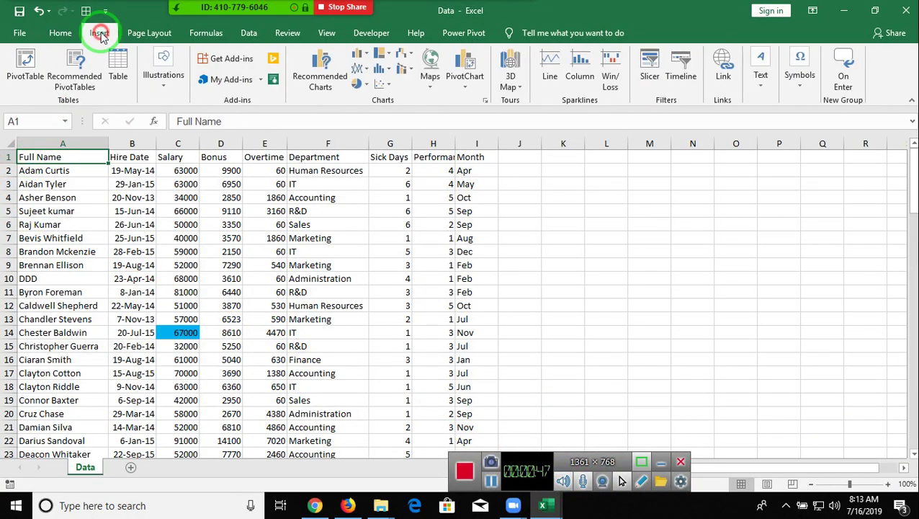
{"action": "key", "text": "Right"}
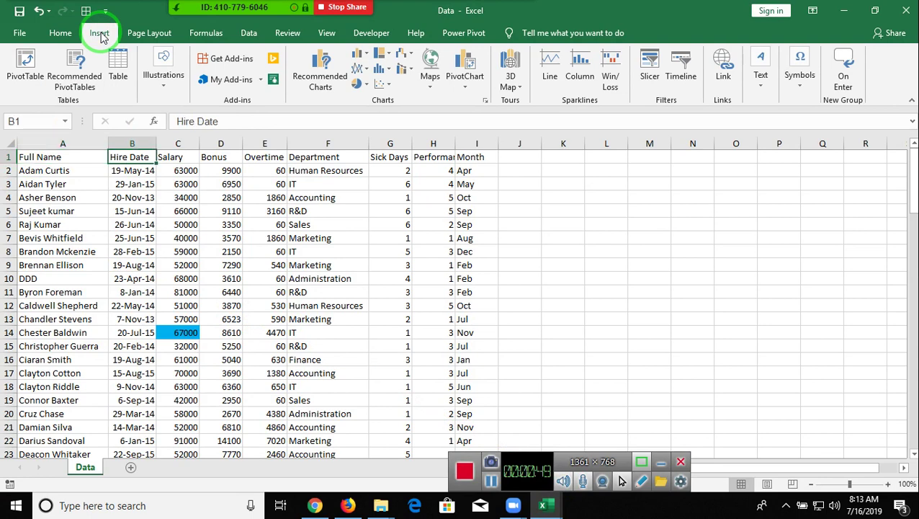
{"action": "key", "text": "Right"}
{"action": "key", "text": "Right"}
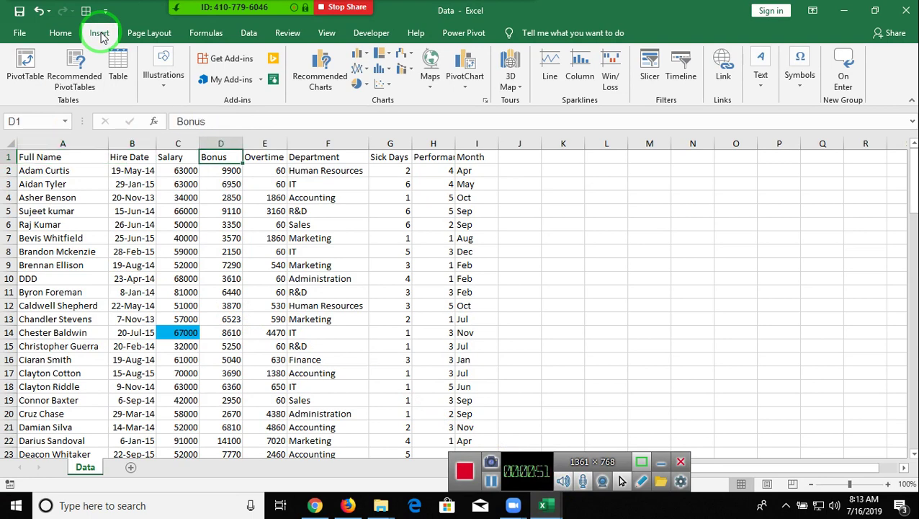
{"action": "left_click", "coordinate": [206, 6]}
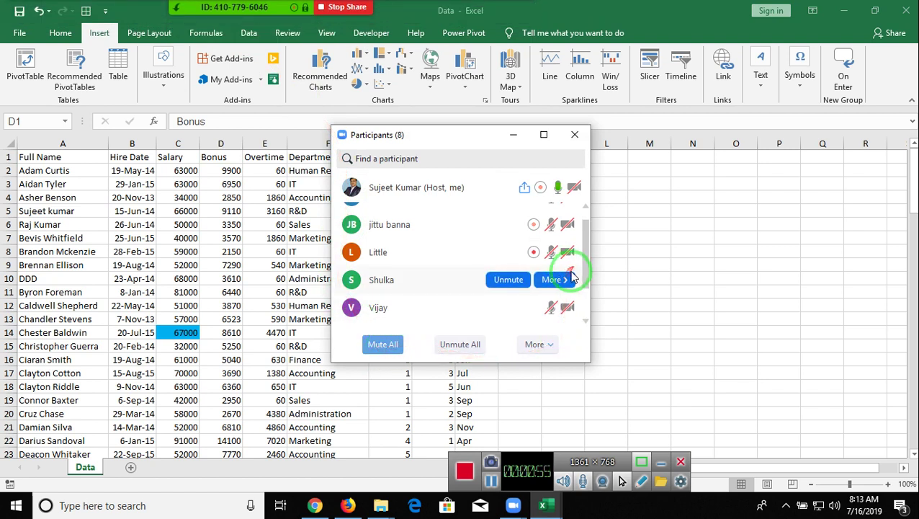
{"action": "left_click_drag", "start_coordinate": [580, 265], "coordinate": [595, 221]}
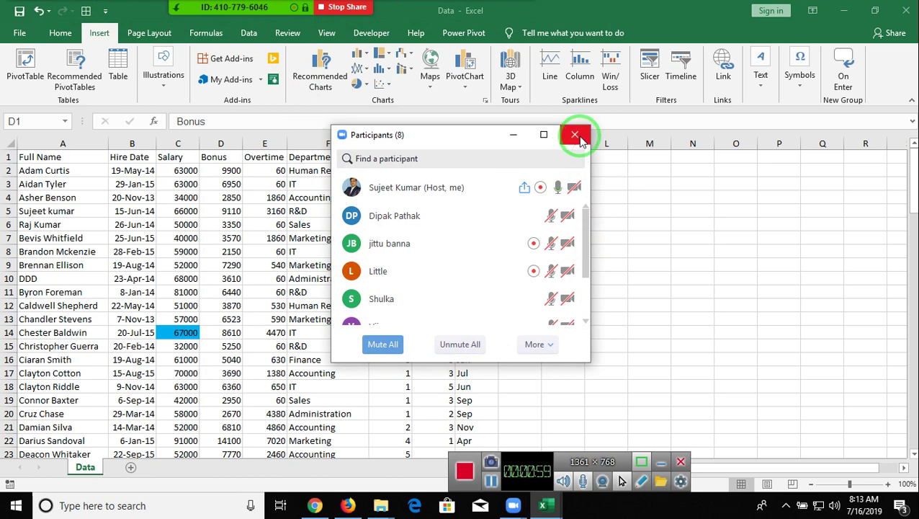
{"action": "left_click", "coordinate": [575, 135]}
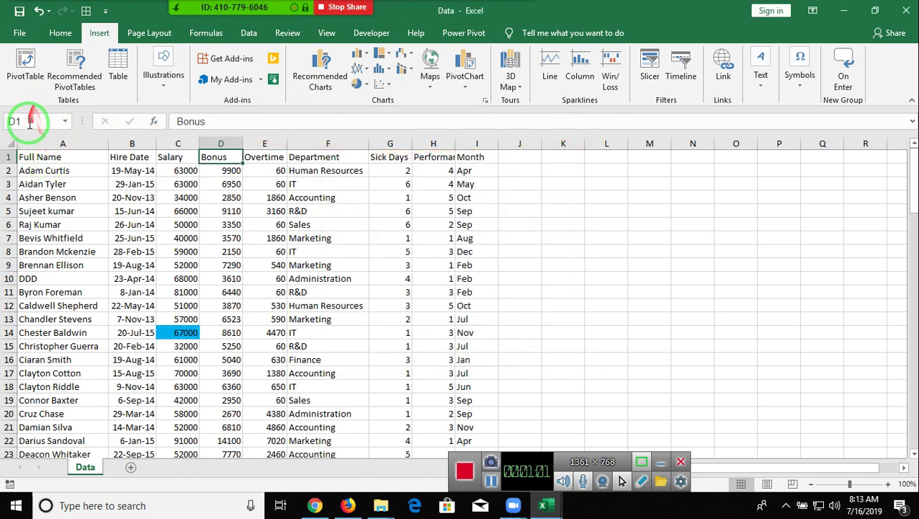
{"action": "left_click", "coordinate": [38, 84]}
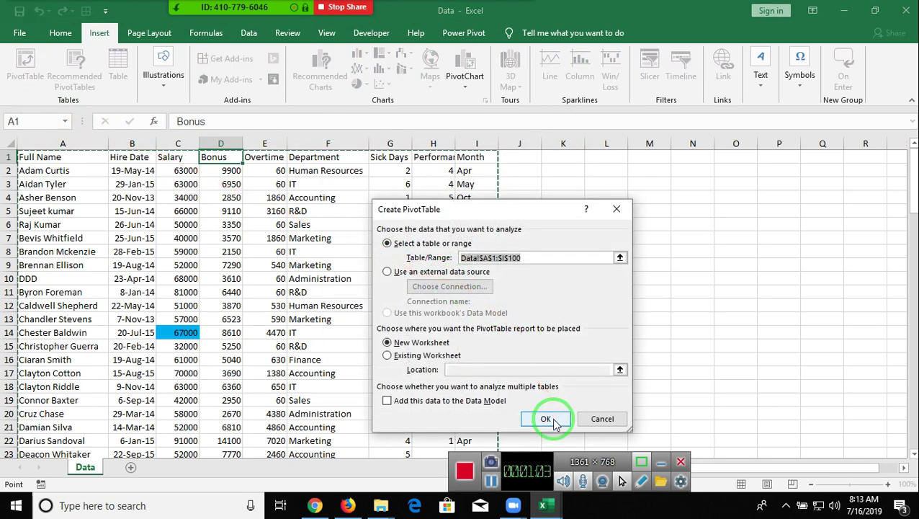
- Build the new-sheet PivotTable summing Salary by Department, with Month as a report filter
{"action": "left_click", "coordinate": [554, 419]}
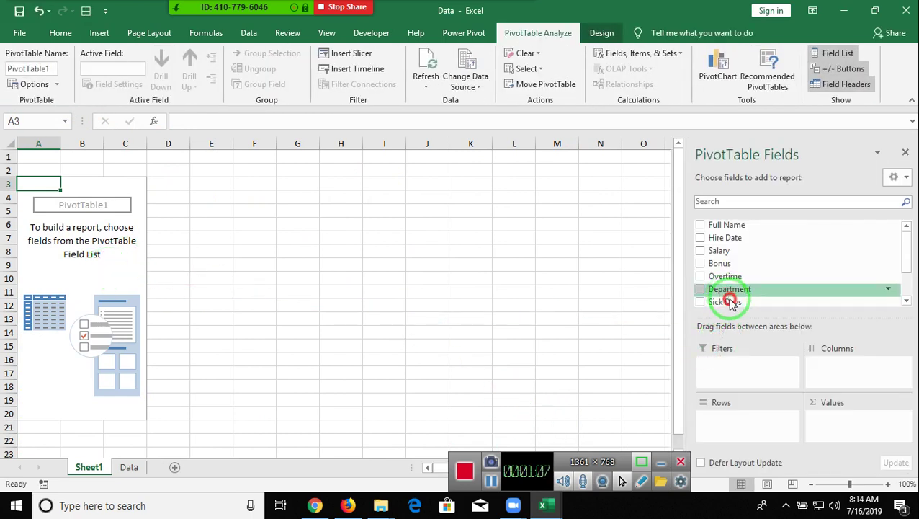
{"action": "left_click_drag", "start_coordinate": [730, 301], "coordinate": [745, 425]}
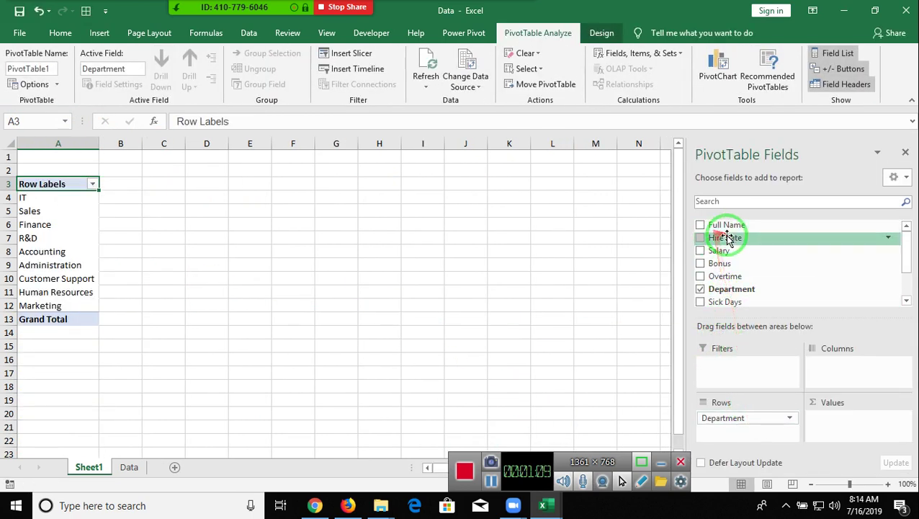
{"action": "left_click_drag", "start_coordinate": [728, 249], "coordinate": [814, 430]}
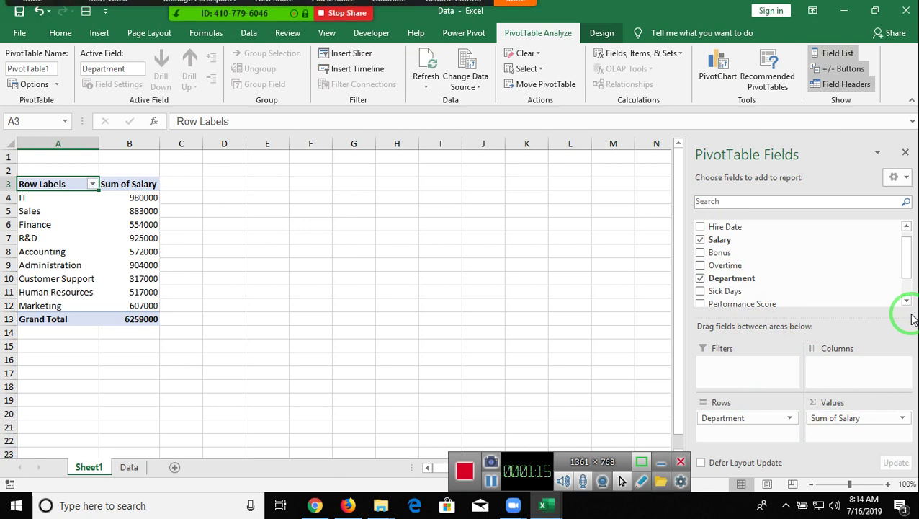
{"action": "left_click_drag", "start_coordinate": [904, 262], "coordinate": [913, 286]}
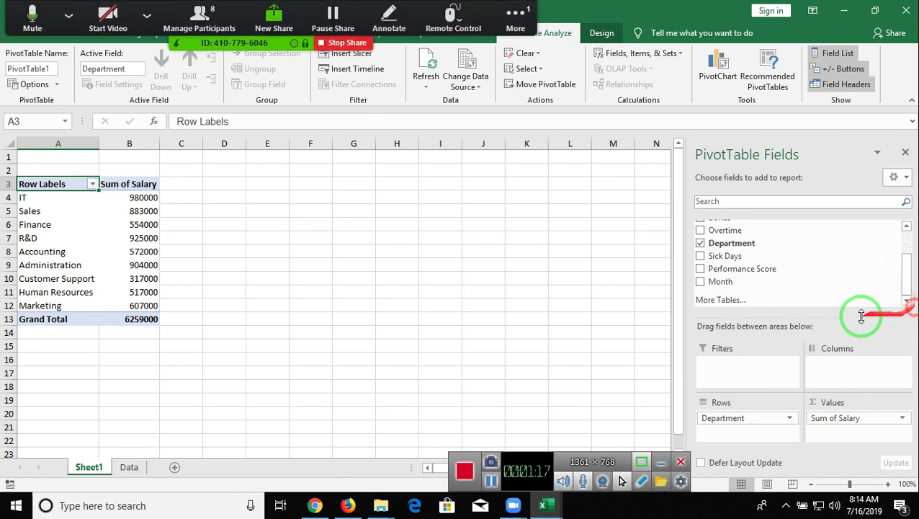
{"action": "left_click_drag", "start_coordinate": [779, 282], "coordinate": [767, 364]}
{"action": "left_click", "coordinate": [503, 6]}
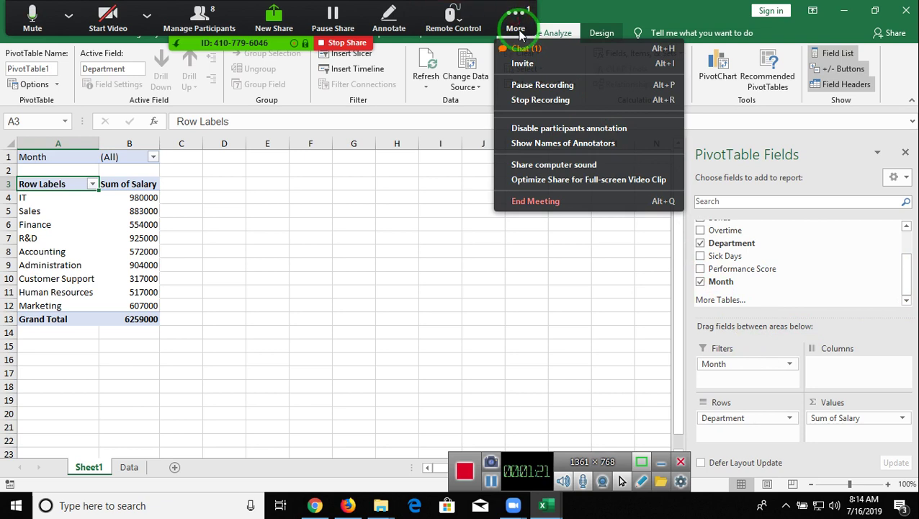
- Check the Zoom chat request, then allow that participant to record and close the participants list
{"action": "left_click", "coordinate": [523, 48]}
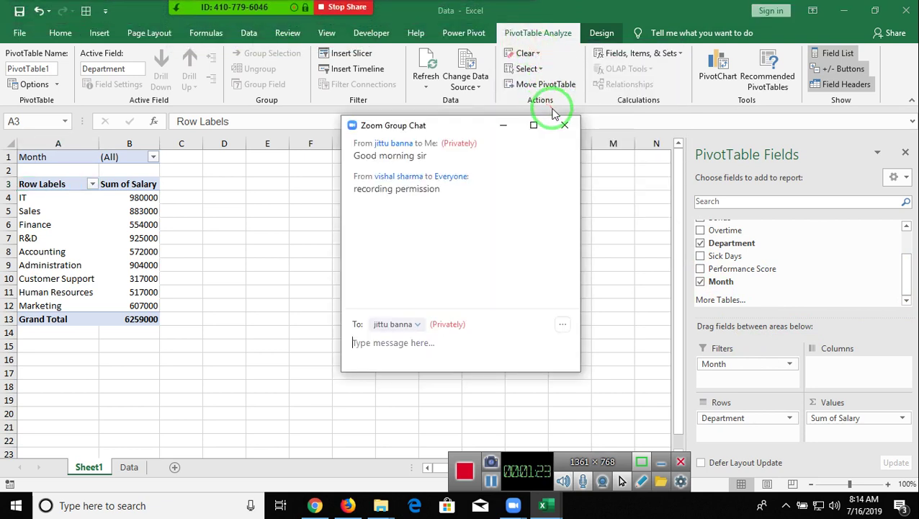
{"action": "left_click", "coordinate": [564, 125]}
{"action": "mouse_move", "coordinate": [222, 7]}
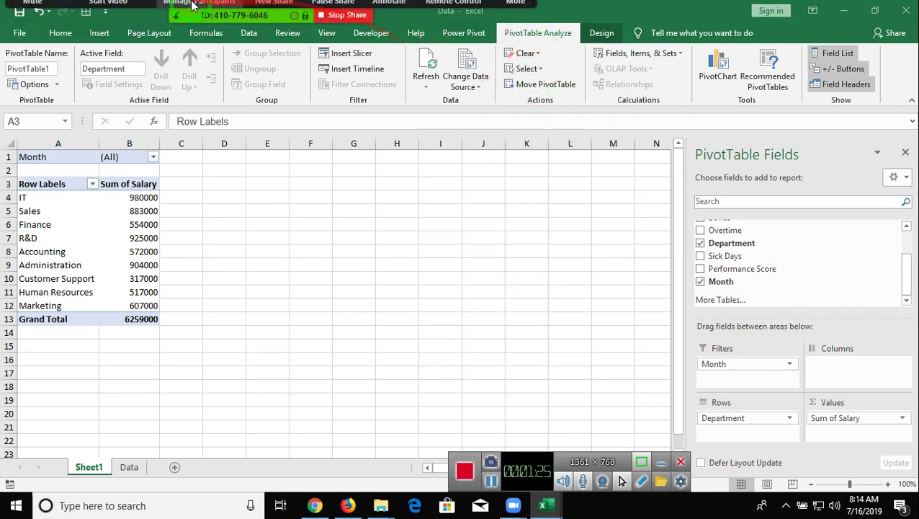
{"action": "left_click", "coordinate": [222, 7]}
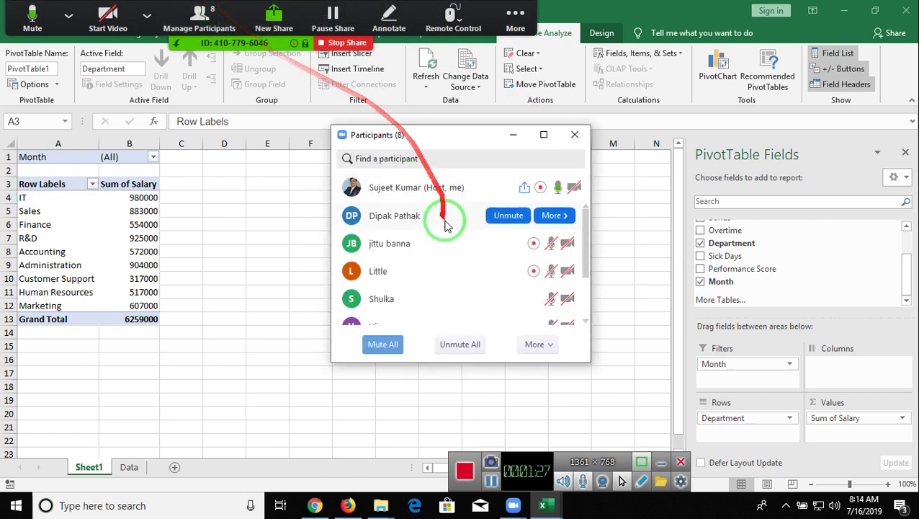
{"action": "scroll", "coordinate": [454, 228], "scroll_direction": "down", "scroll_amount": 3}
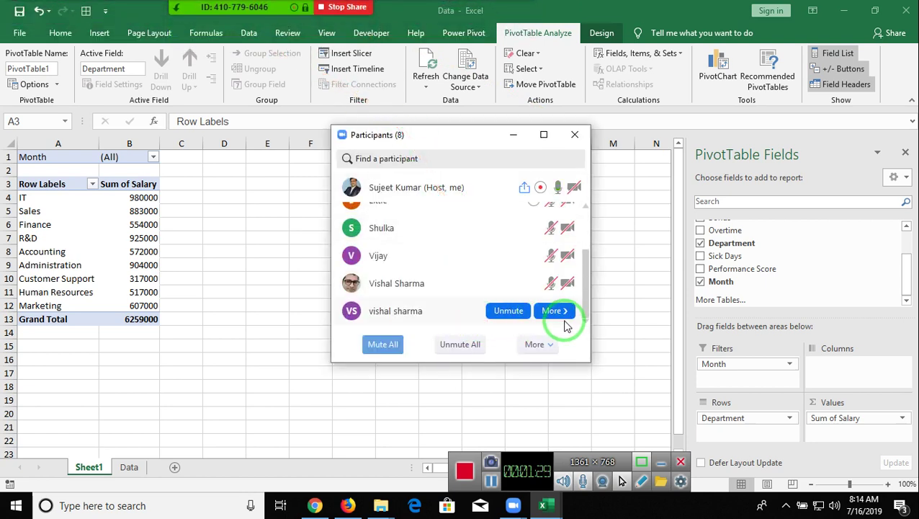
{"action": "left_click", "coordinate": [565, 319]}
{"action": "left_click", "coordinate": [598, 325]}
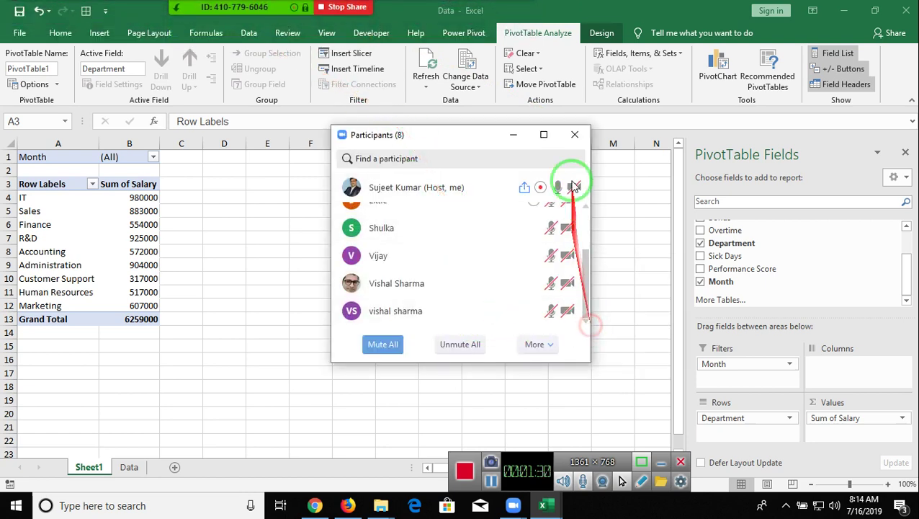
{"action": "left_click", "coordinate": [572, 137]}
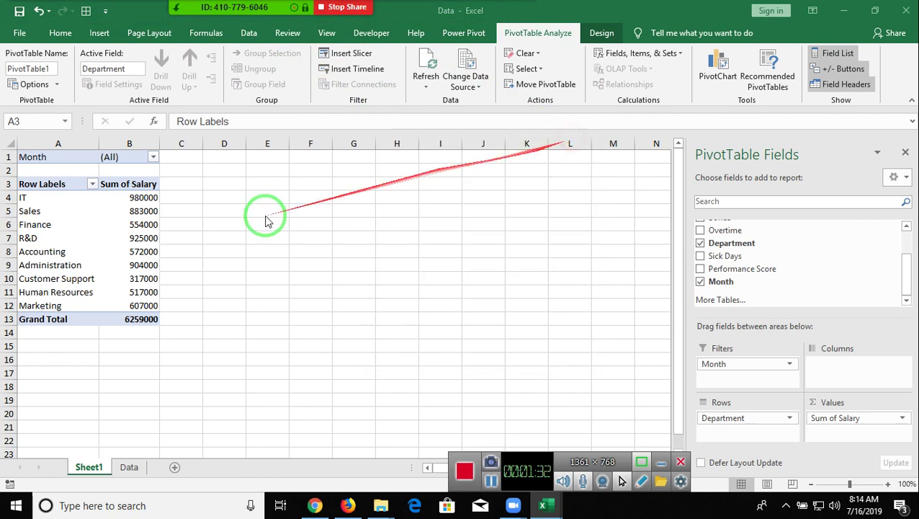
- Filter the PivotTable's Month to February, then reset it to all months
{"action": "left_click", "coordinate": [153, 157]}
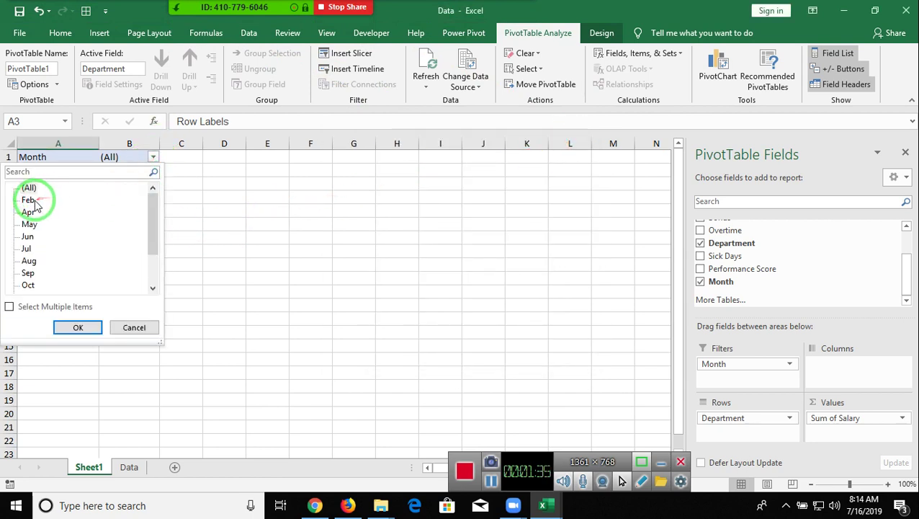
{"action": "left_click", "coordinate": [79, 325]}
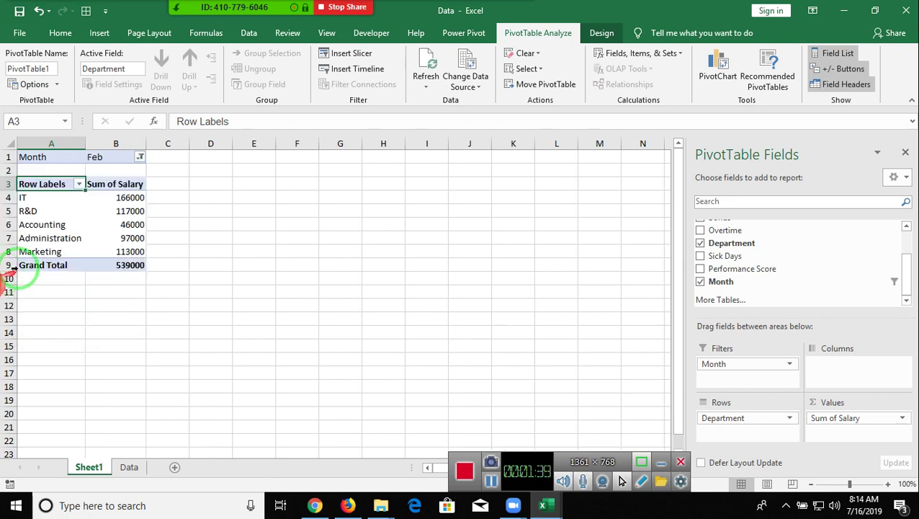
{"action": "left_click", "coordinate": [140, 158]}
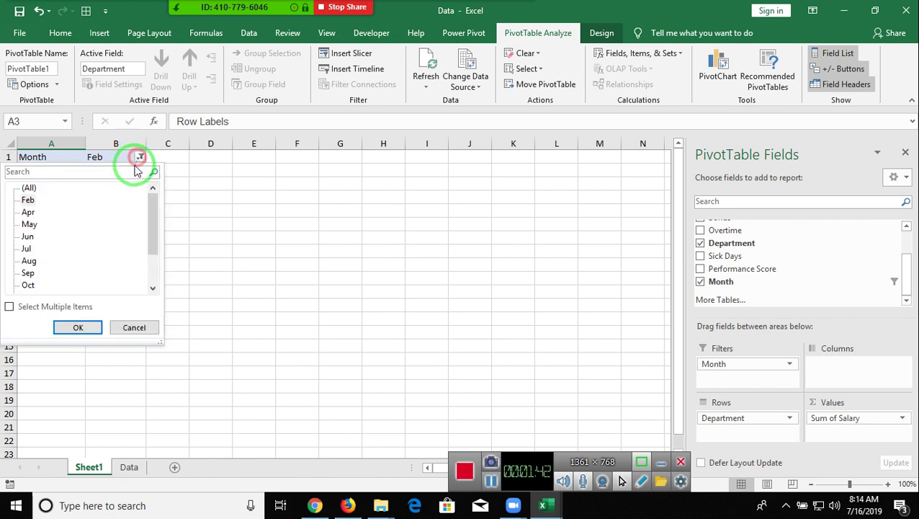
{"action": "left_click", "coordinate": [28, 189]}
{"action": "left_click", "coordinate": [76, 326]}
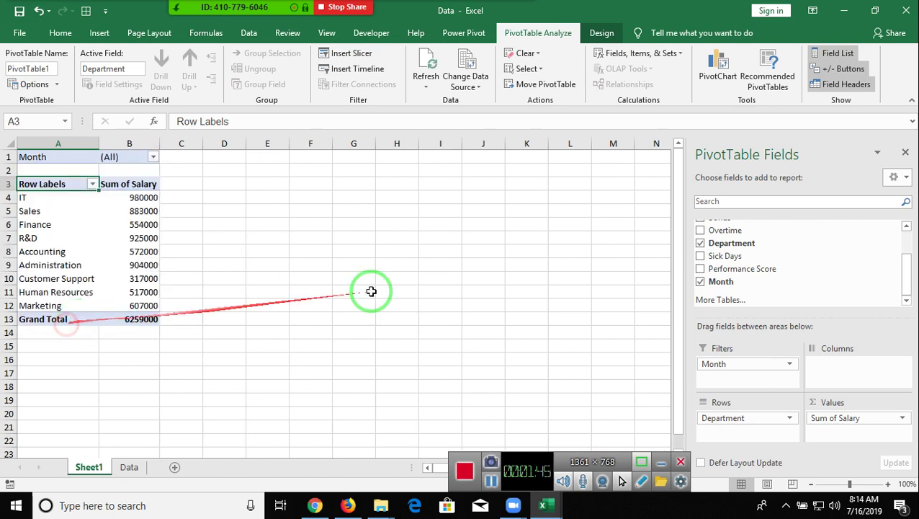
- Add Performance Score as a second report filter and filter to February with score 3
{"action": "left_click_drag", "start_coordinate": [753, 270], "coordinate": [739, 382]}
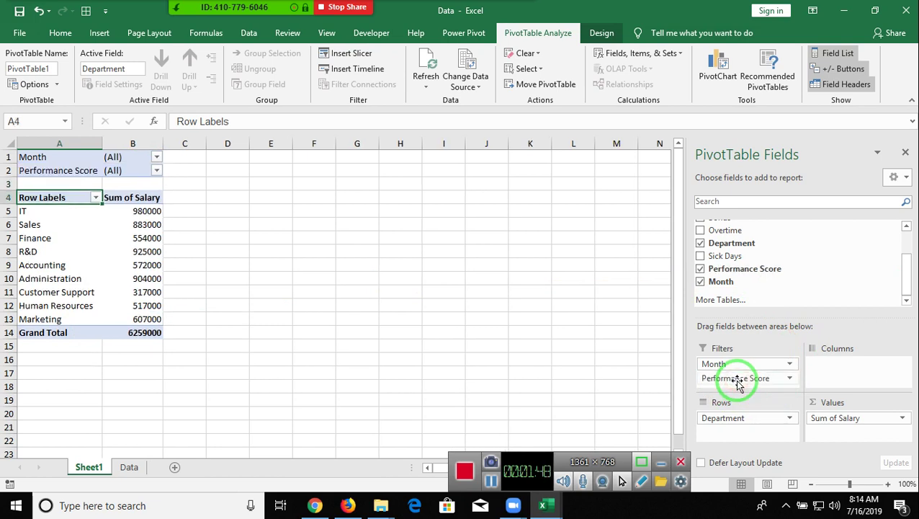
{"action": "left_click", "coordinate": [155, 157]}
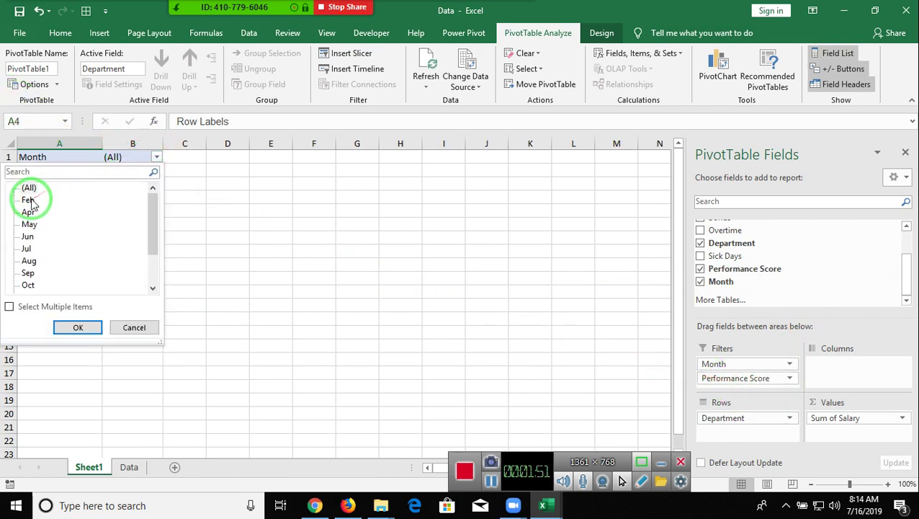
{"action": "left_click", "coordinate": [80, 327]}
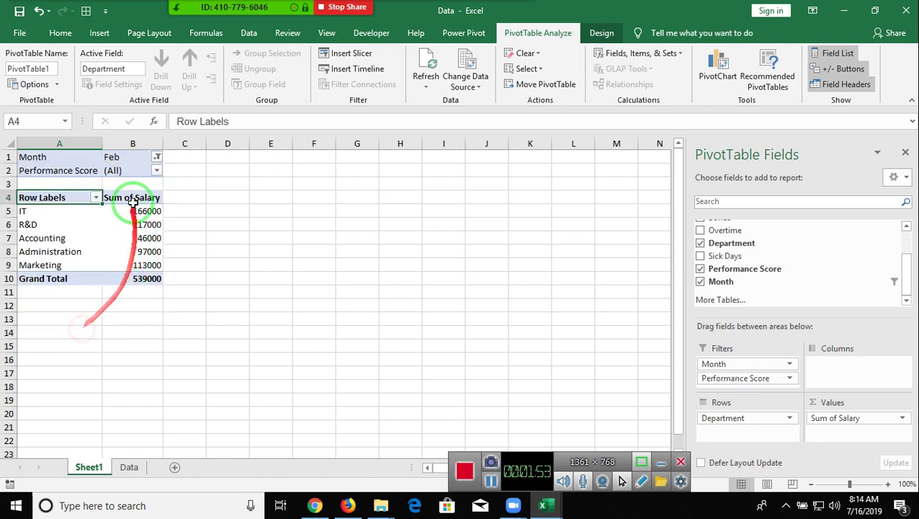
{"action": "left_click", "coordinate": [156, 171]}
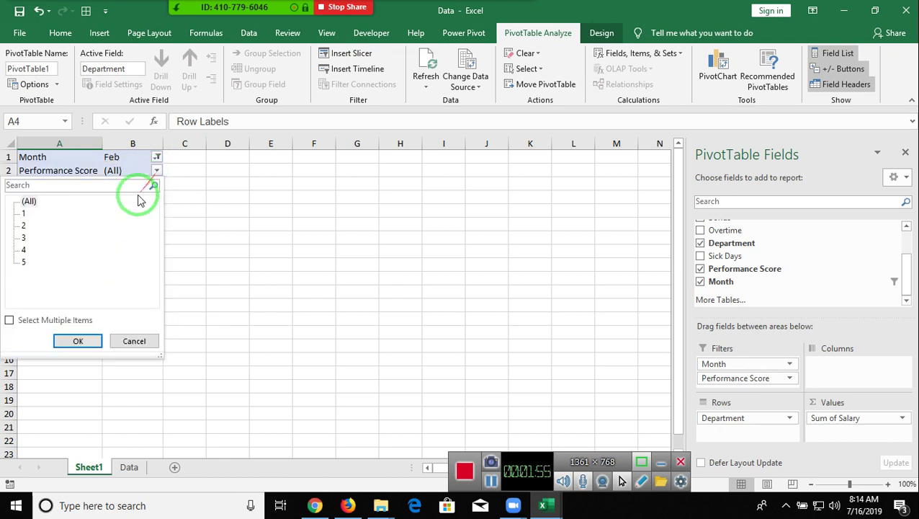
{"action": "left_click", "coordinate": [23, 238]}
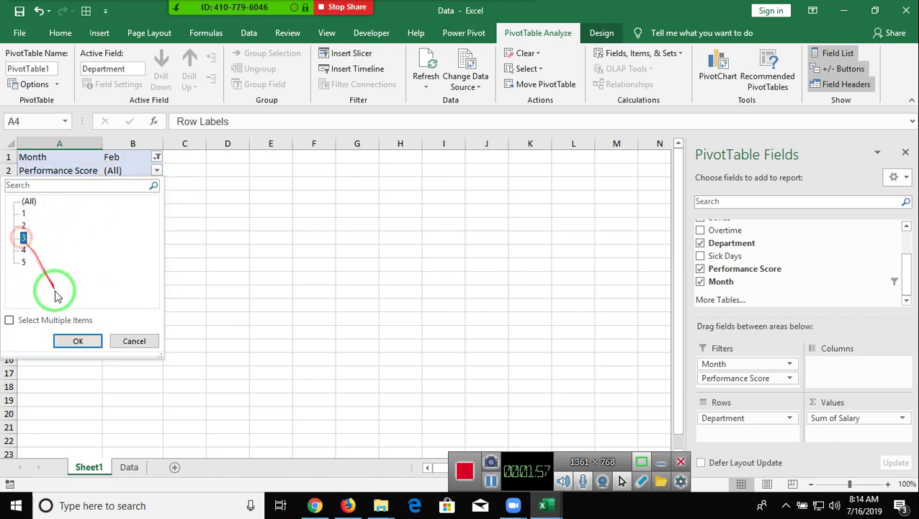
{"action": "left_click", "coordinate": [76, 340]}
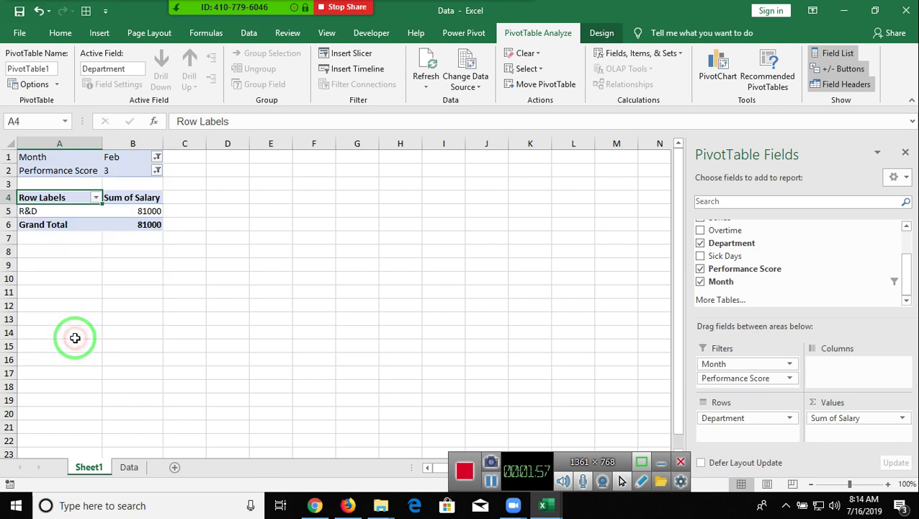
- Switch the Performance Score filter to 2, then remove Performance Score from the filters
{"action": "left_click", "coordinate": [155, 171]}
{"action": "left_click", "coordinate": [24, 226]}
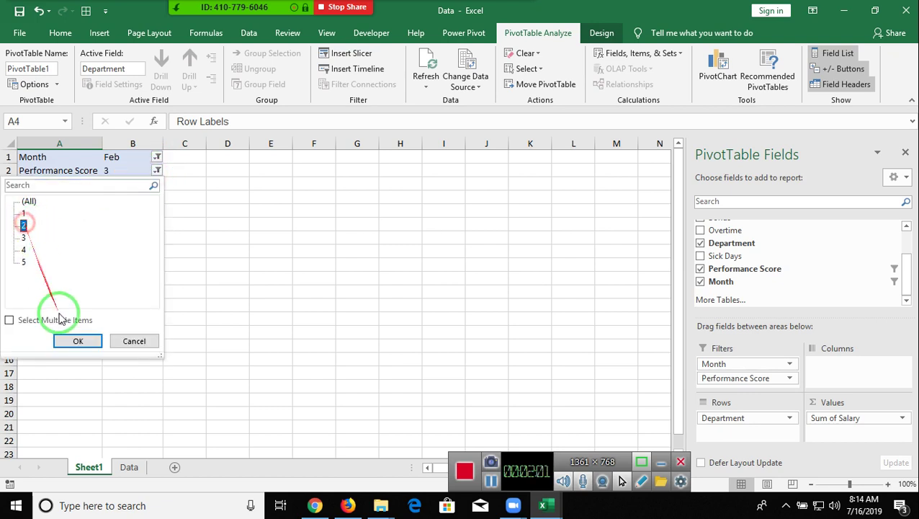
{"action": "left_click", "coordinate": [77, 340]}
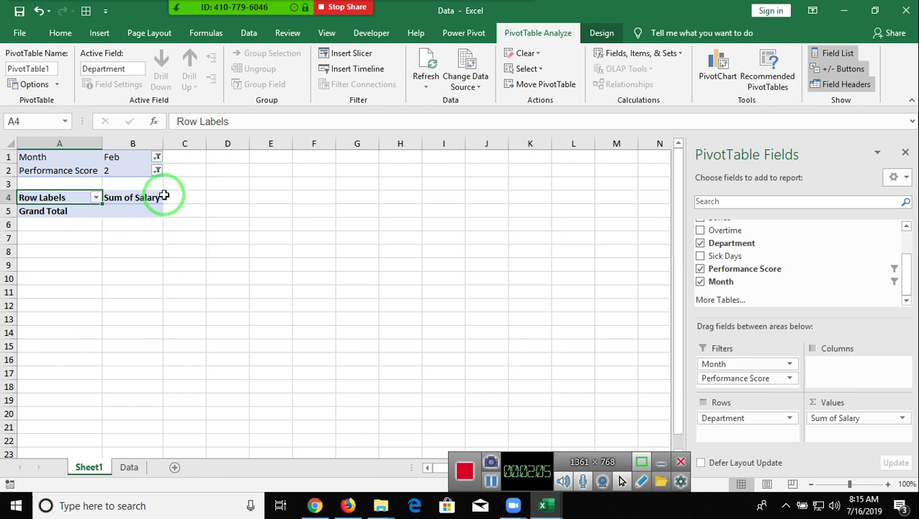
{"action": "left_click", "coordinate": [156, 170]}
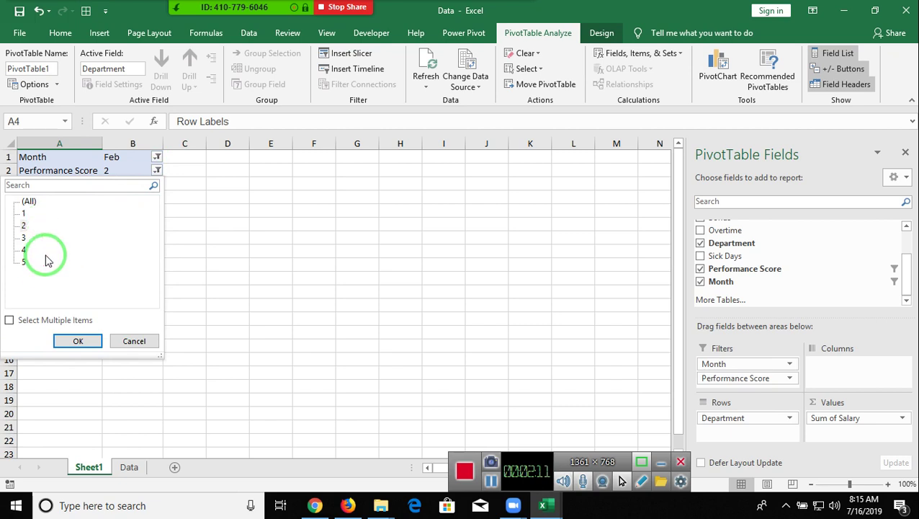
{"action": "left_click", "coordinate": [127, 340]}
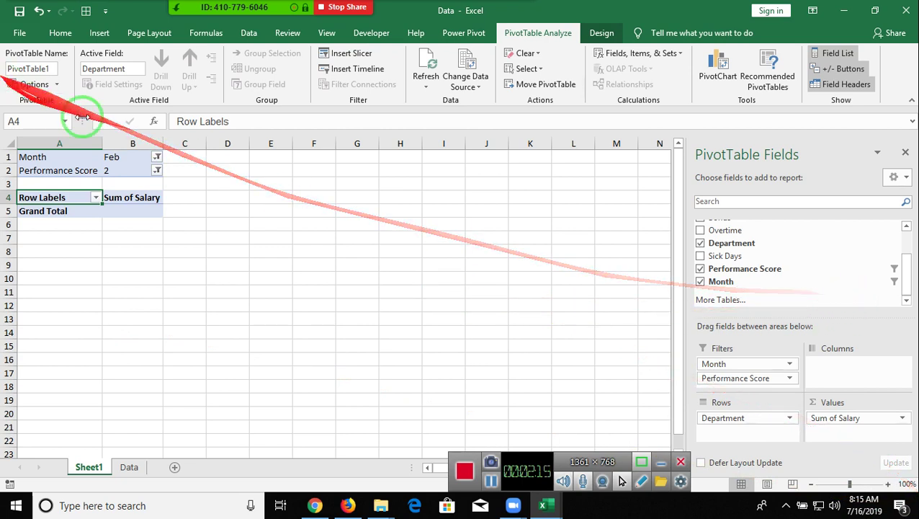
{"action": "left_click_drag", "start_coordinate": [735, 377], "coordinate": [754, 274]}
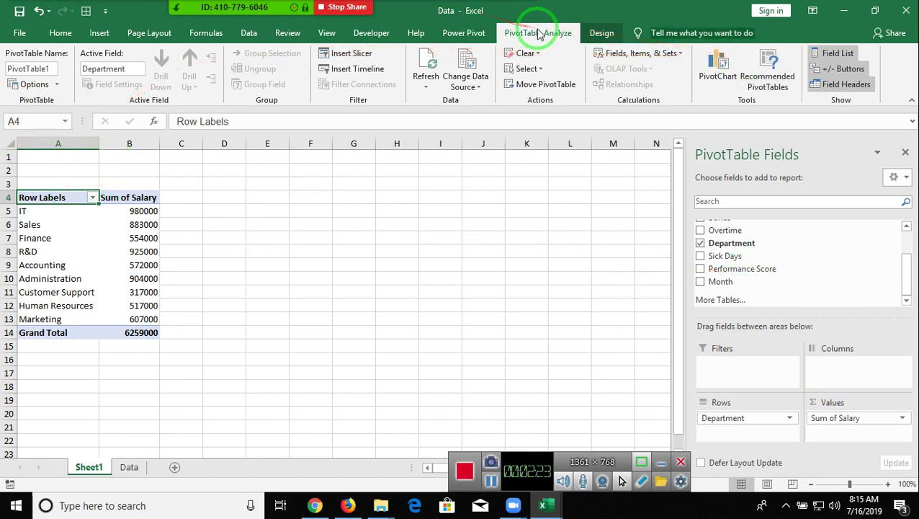
- Insert Month and Performance Score slicers and arrange them side by side near columns J–L
{"action": "left_click", "coordinate": [367, 57]}
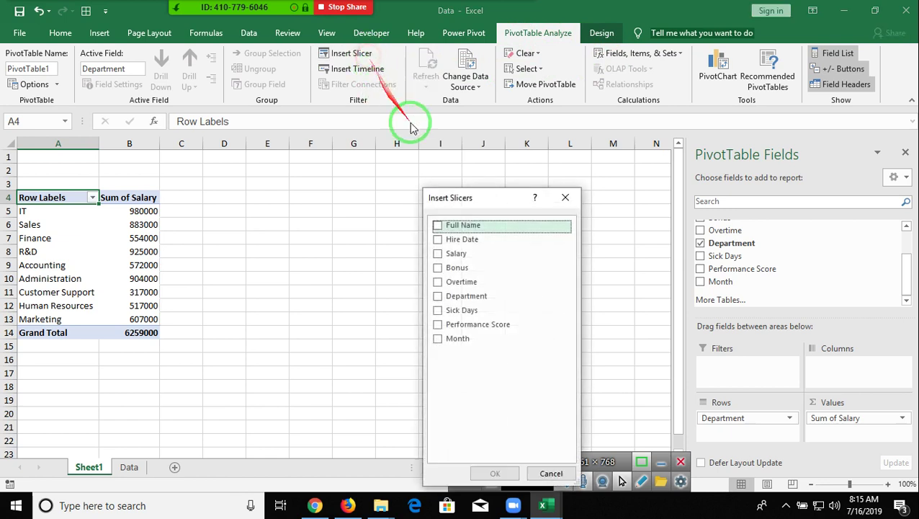
{"action": "left_click", "coordinate": [437, 338]}
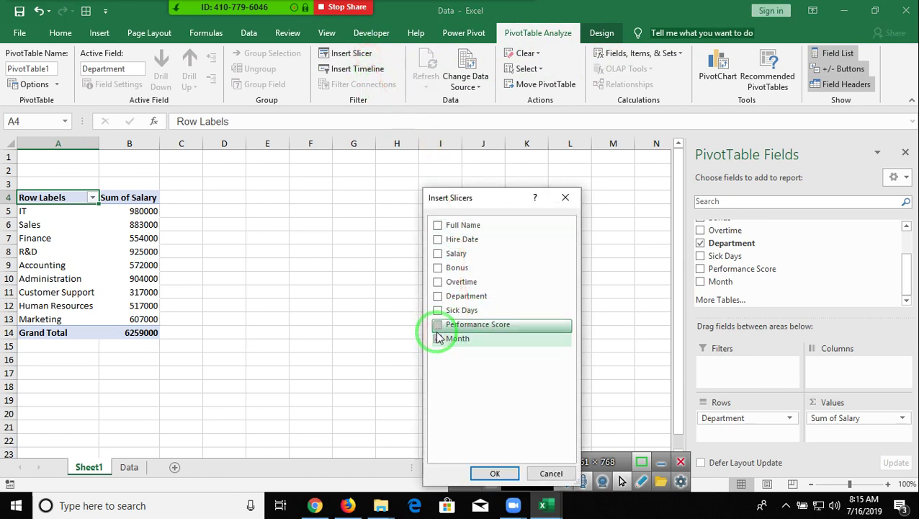
{"action": "left_click", "coordinate": [437, 326]}
{"action": "left_click", "coordinate": [495, 473]}
{"action": "left_click", "coordinate": [367, 241]}
{"action": "left_click_drag", "start_coordinate": [353, 204], "coordinate": [520, 198]}
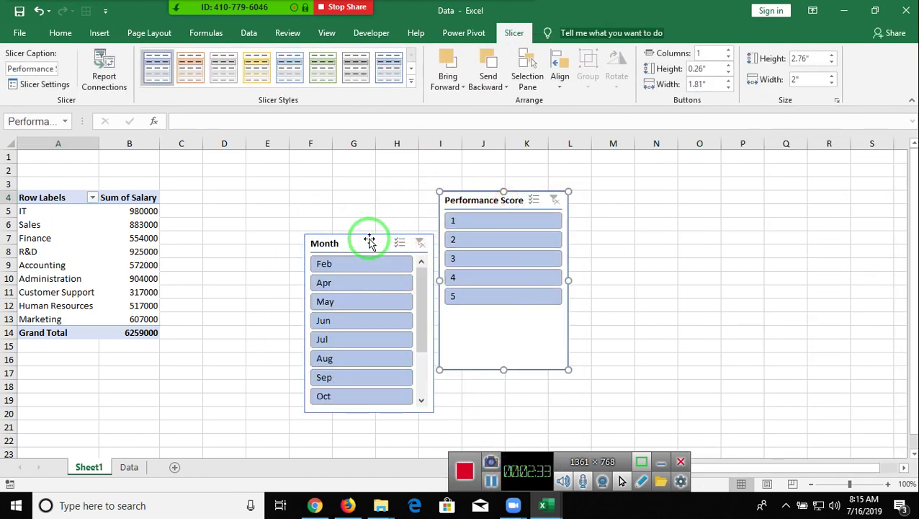
{"action": "left_click_drag", "start_coordinate": [369, 240], "coordinate": [367, 189]}
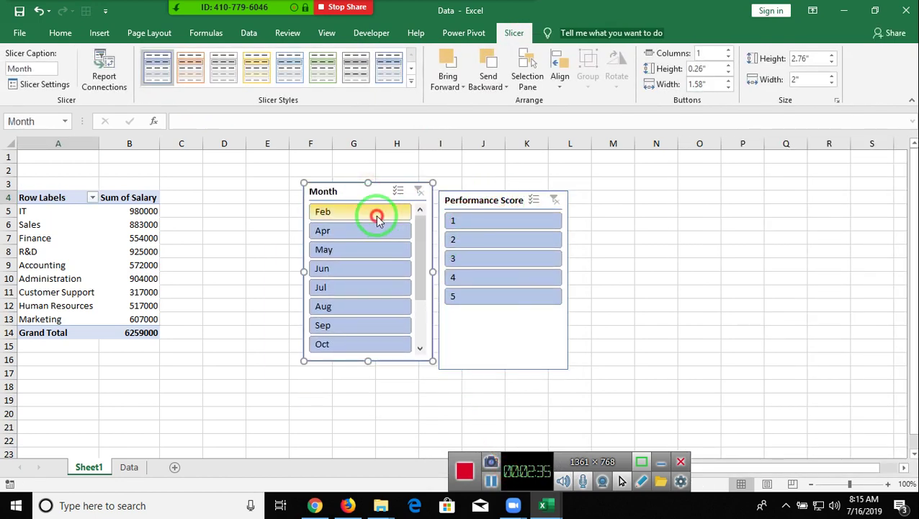
- Test the Month slicer with Feb, Aug, Jun and Feb–Jul, then delete it
{"action": "left_click", "coordinate": [375, 215]}
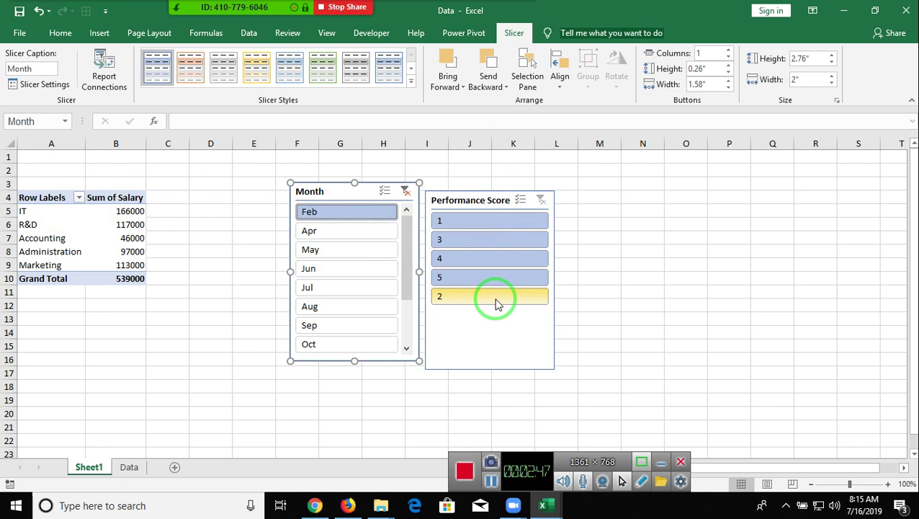
{"action": "left_click", "coordinate": [375, 305]}
{"action": "left_click", "coordinate": [371, 269]}
{"action": "left_click_drag", "start_coordinate": [353, 214], "coordinate": [346, 288]}
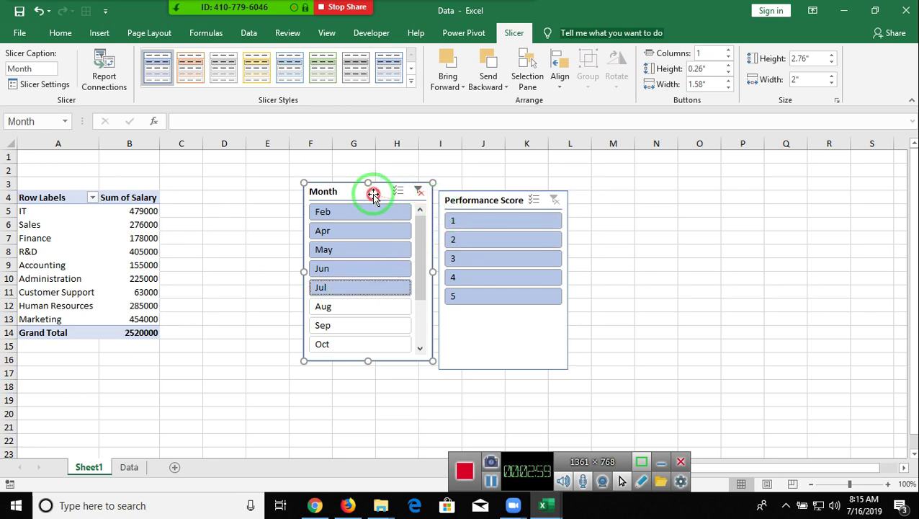
{"action": "key", "text": "Delete"}
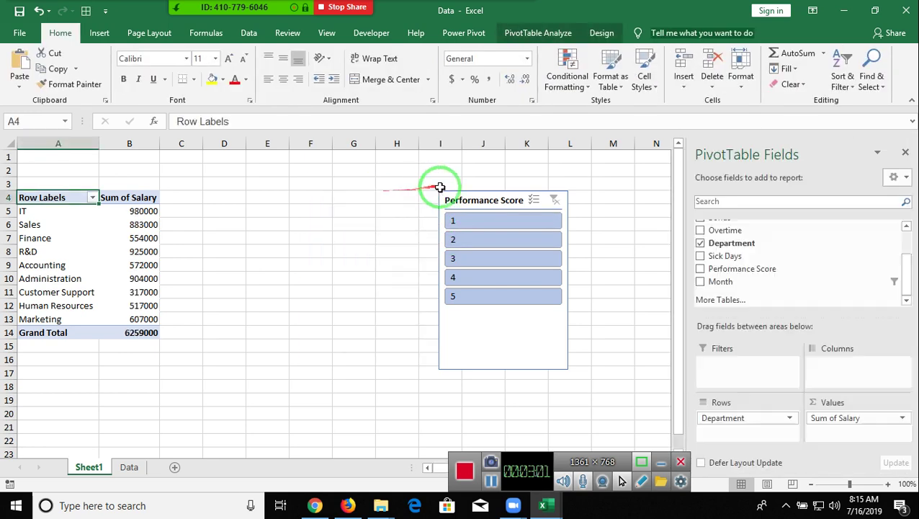
- Delete the Performance Score slicer, then mute one Zoom participant and close the participants window
{"action": "left_click", "coordinate": [480, 205]}
{"action": "key", "text": "Delete"}
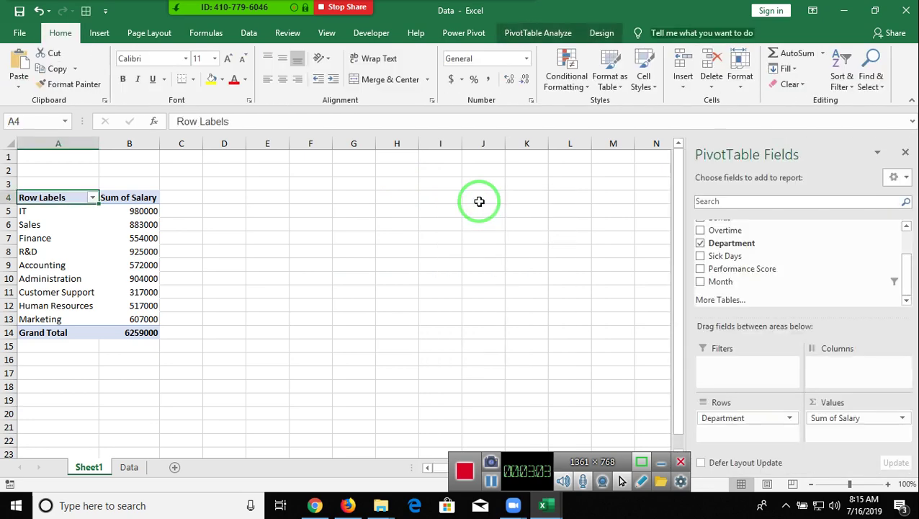
{"action": "mouse_move", "coordinate": [115, 7]}
{"action": "left_click", "coordinate": [199, 18]}
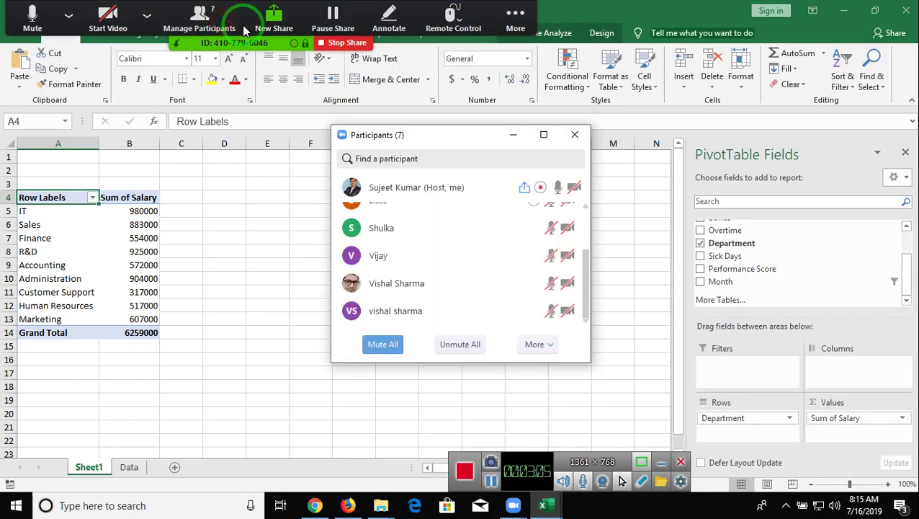
{"action": "scroll", "coordinate": [583, 280], "scroll_direction": "up", "scroll_amount": 1}
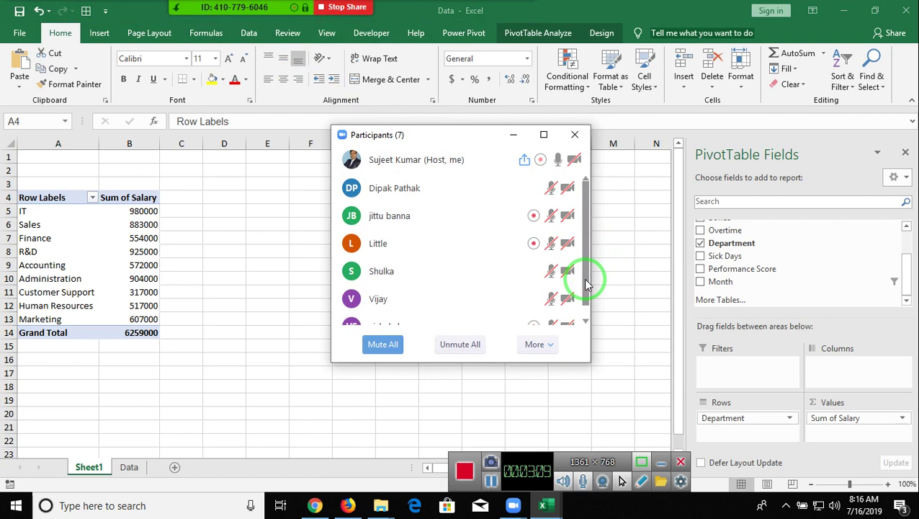
{"action": "mouse_move", "coordinate": [512, 218]}
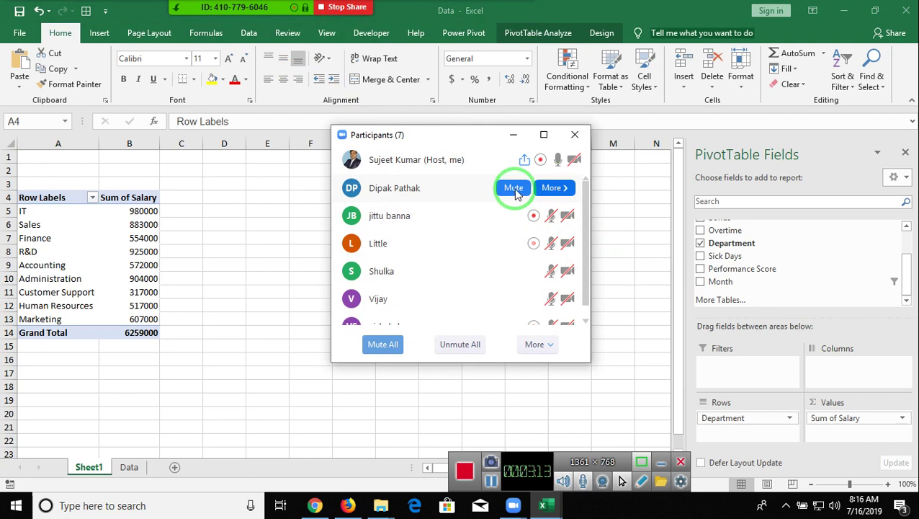
{"action": "left_click", "coordinate": [515, 189]}
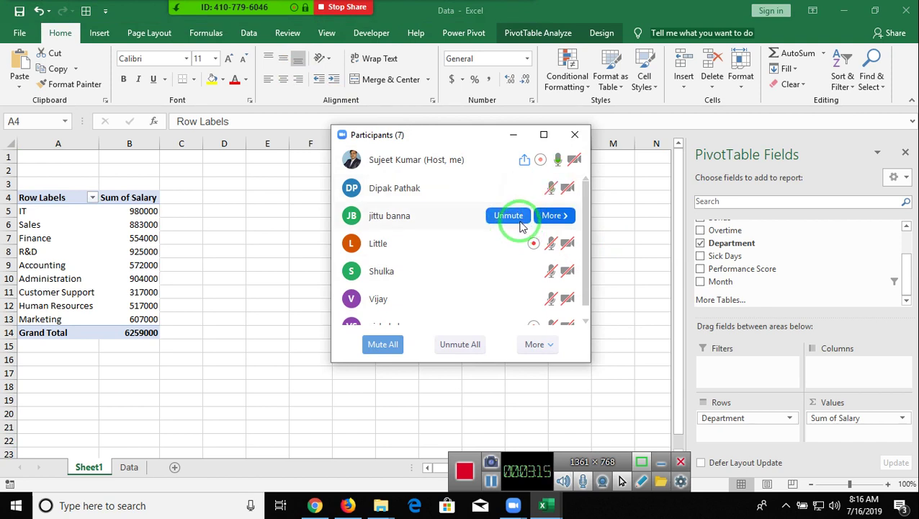
{"action": "scroll", "coordinate": [513, 274], "scroll_direction": "down", "scroll_amount": 1}
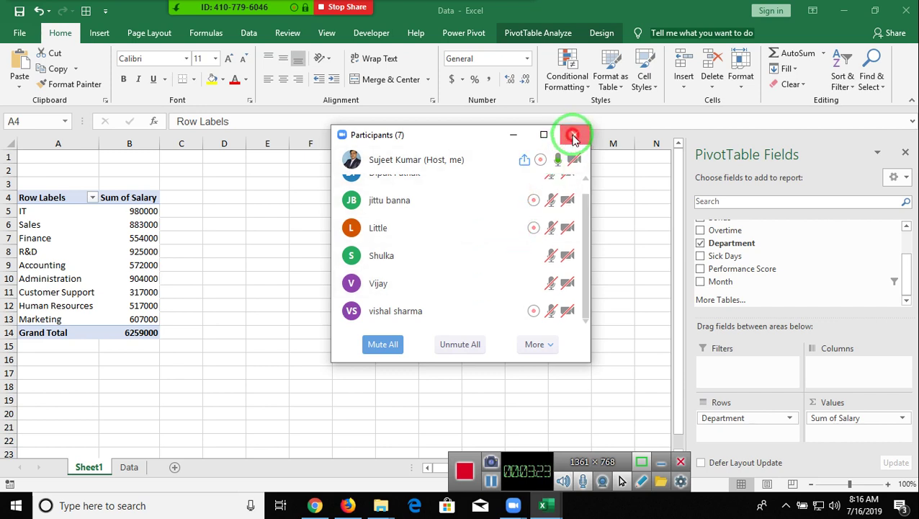
{"action": "left_click", "coordinate": [572, 135]}
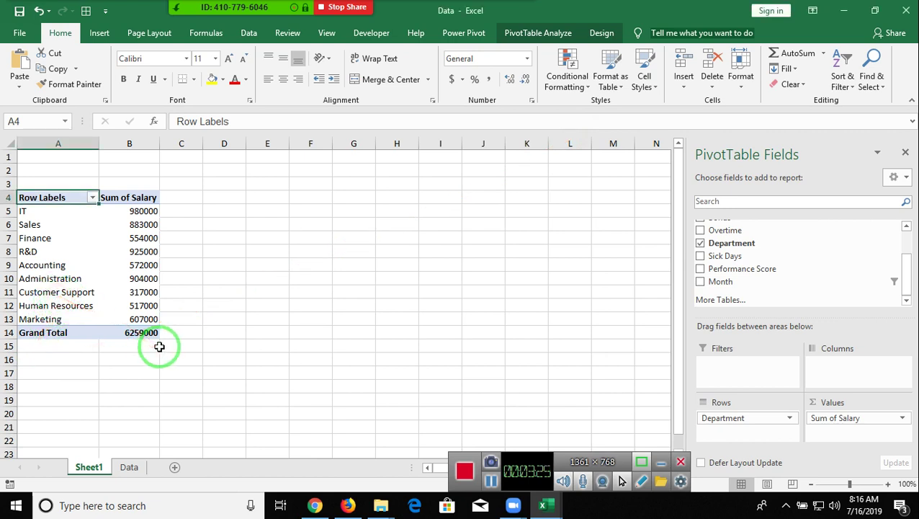
- Permanently delete Sheet1
{"action": "right_click", "coordinate": [100, 468]}
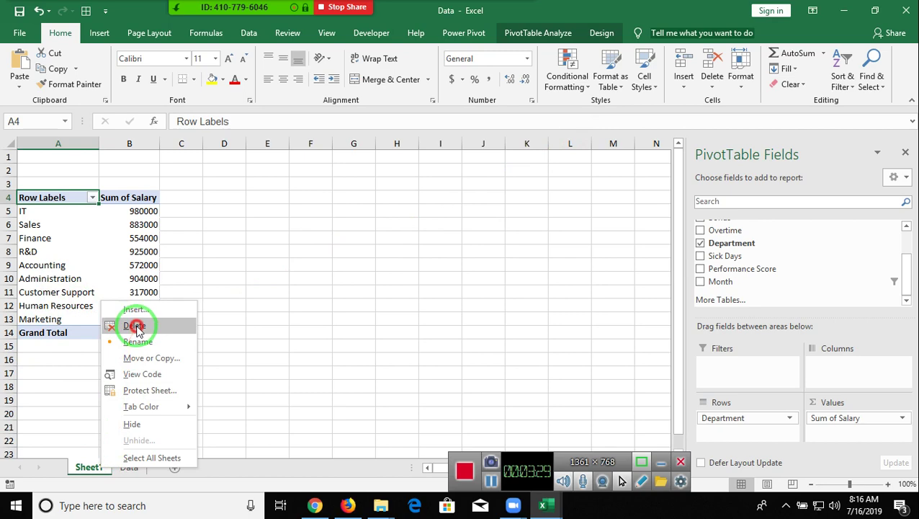
{"action": "left_click", "coordinate": [134, 322]}
{"action": "left_click", "coordinate": [438, 291]}
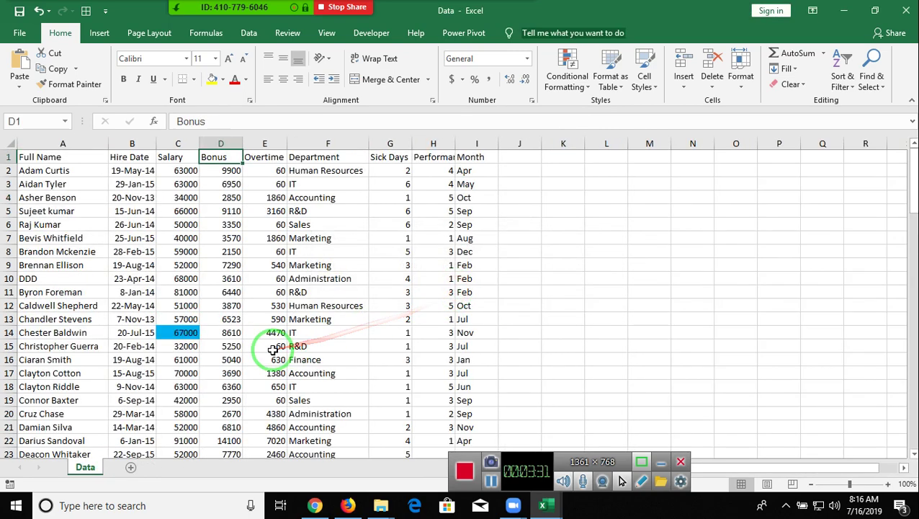
- Create PivotTable2 on a new worksheet from the Data range A1:I14
{"action": "left_click_drag", "start_coordinate": [77, 159], "coordinate": [461, 333]}
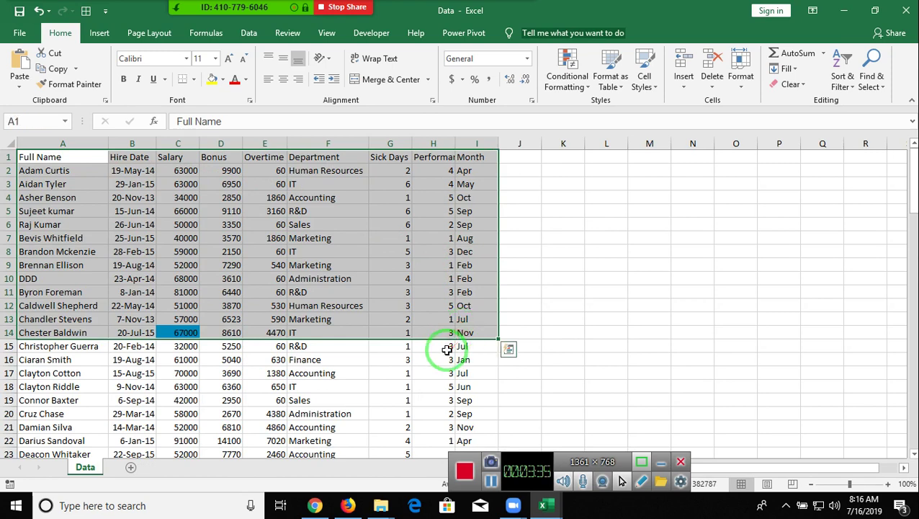
{"action": "left_click", "coordinate": [100, 33]}
{"action": "left_click", "coordinate": [28, 62]}
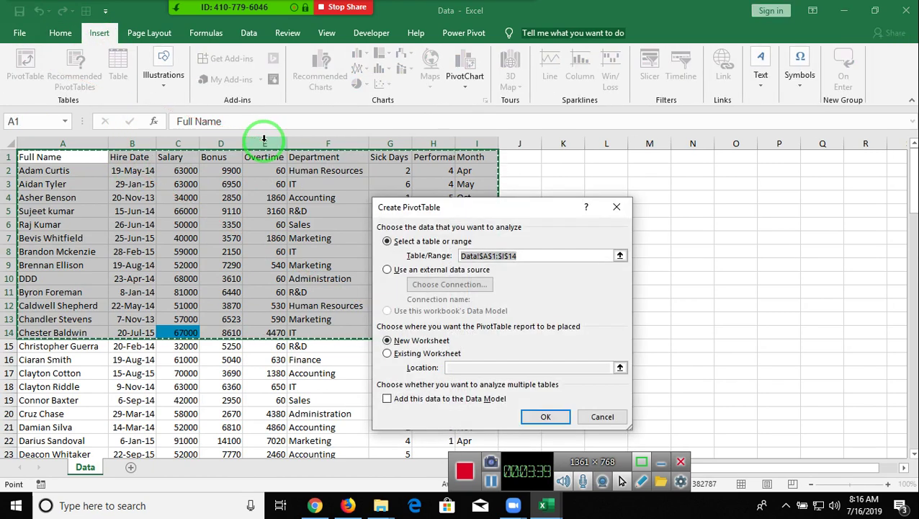
{"action": "key", "text": "Escape"}
{"action": "left_click", "coordinate": [115, 170]}
{"action": "left_click", "coordinate": [90, 157]}
{"action": "left_click", "coordinate": [25, 65]}
{"action": "left_click", "coordinate": [547, 407]}
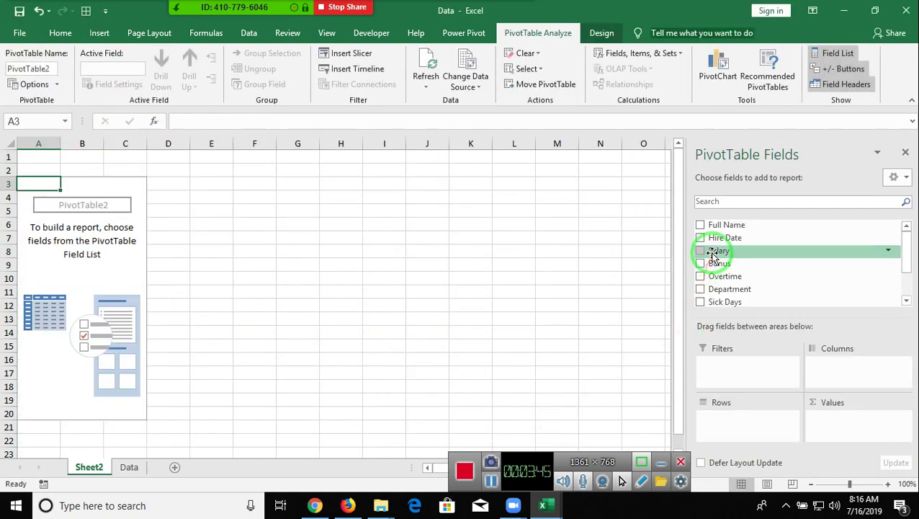
- Put Department in the rows and add Salary to the values twice
{"action": "left_click_drag", "start_coordinate": [749, 289], "coordinate": [753, 418]}
{"action": "left_click_drag", "start_coordinate": [728, 250], "coordinate": [846, 431]}
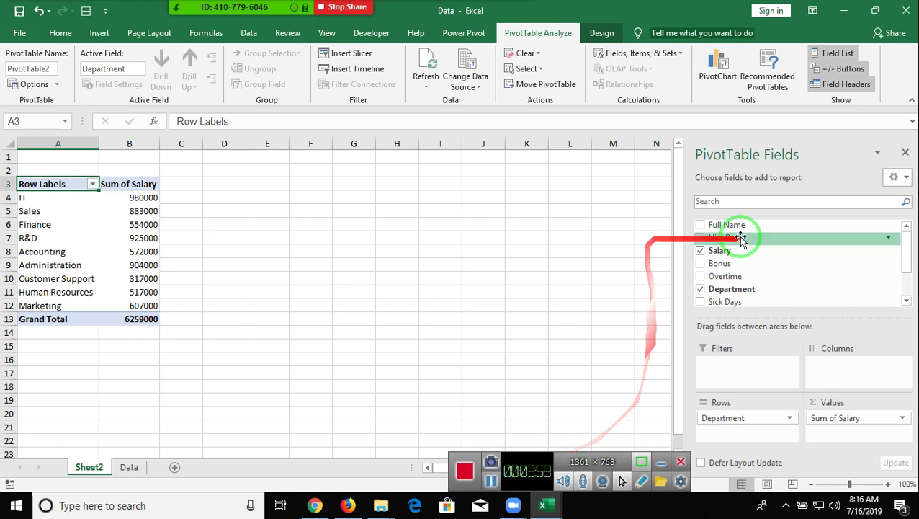
{"action": "left_click_drag", "start_coordinate": [747, 251], "coordinate": [863, 430]}
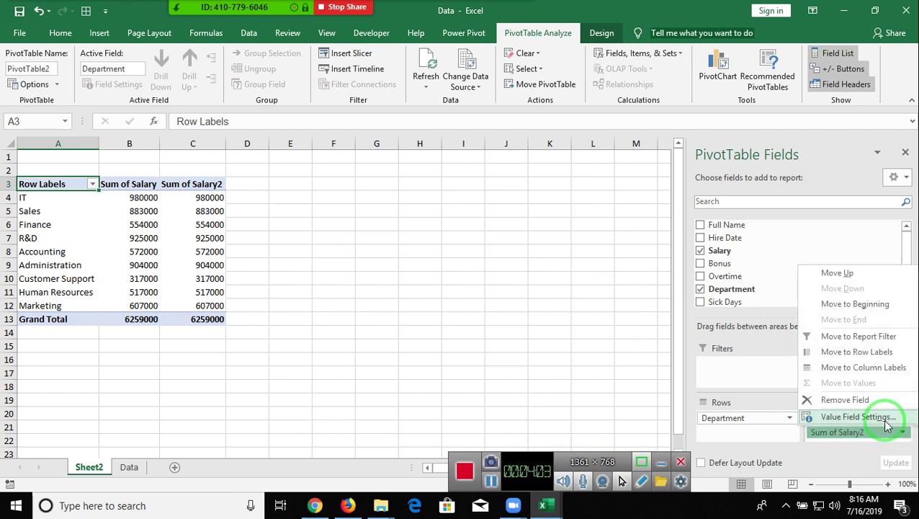
- Change Sum of Salary2 to an Average, then select the average values C4:C12
{"action": "left_click", "coordinate": [885, 417]}
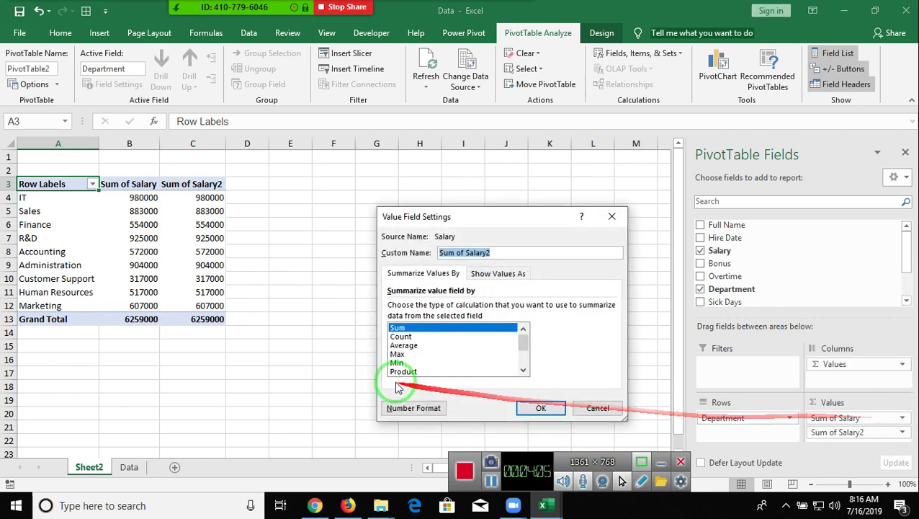
{"action": "left_click", "coordinate": [400, 346]}
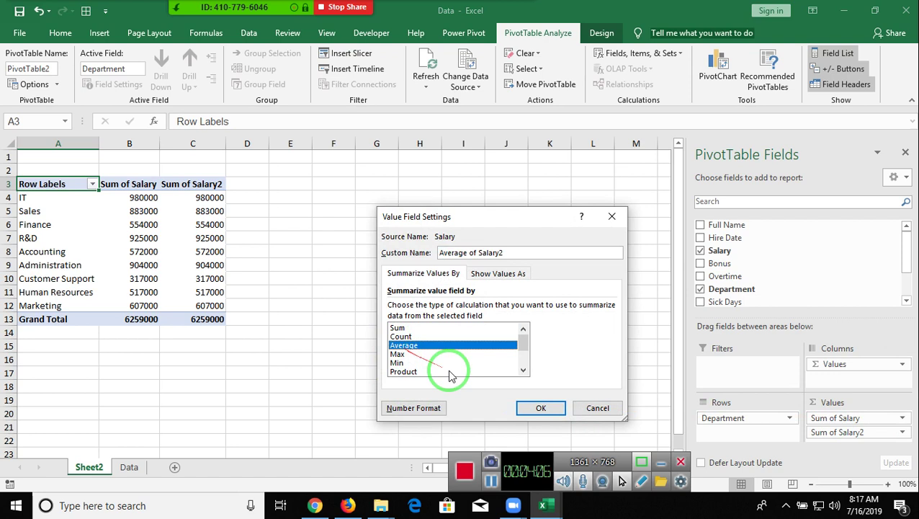
{"action": "left_click", "coordinate": [534, 408]}
{"action": "left_click_drag", "start_coordinate": [238, 197], "coordinate": [240, 305]}
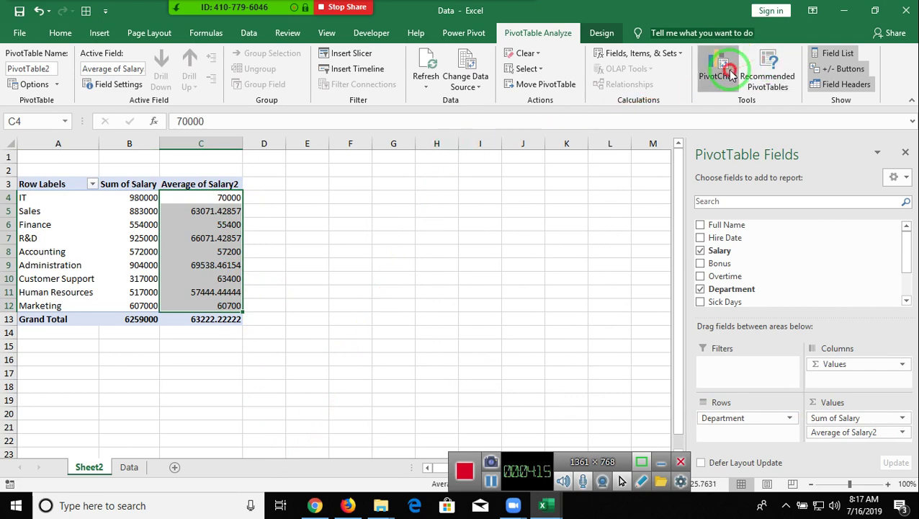
- Insert a clustered column PivotChart, reposition it, and select its series and category axis
{"action": "left_click", "coordinate": [588, 433]}
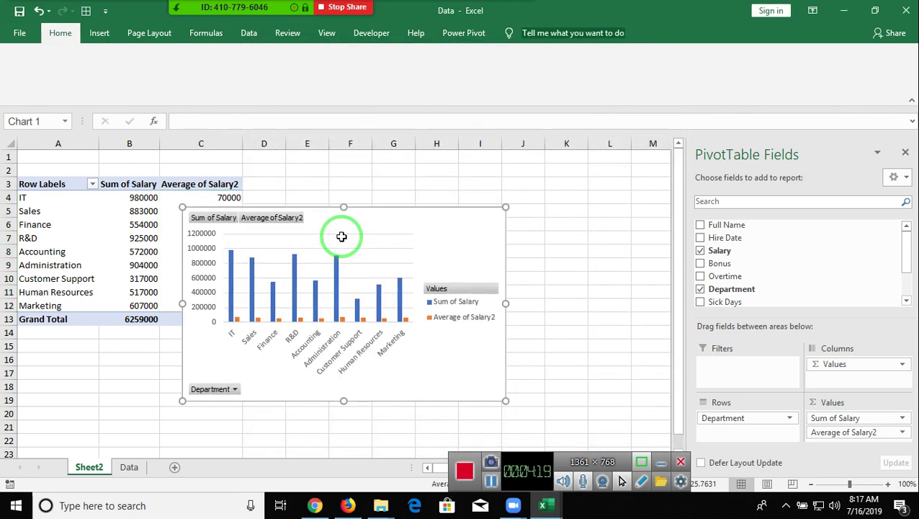
{"action": "left_click_drag", "start_coordinate": [361, 226], "coordinate": [436, 199]}
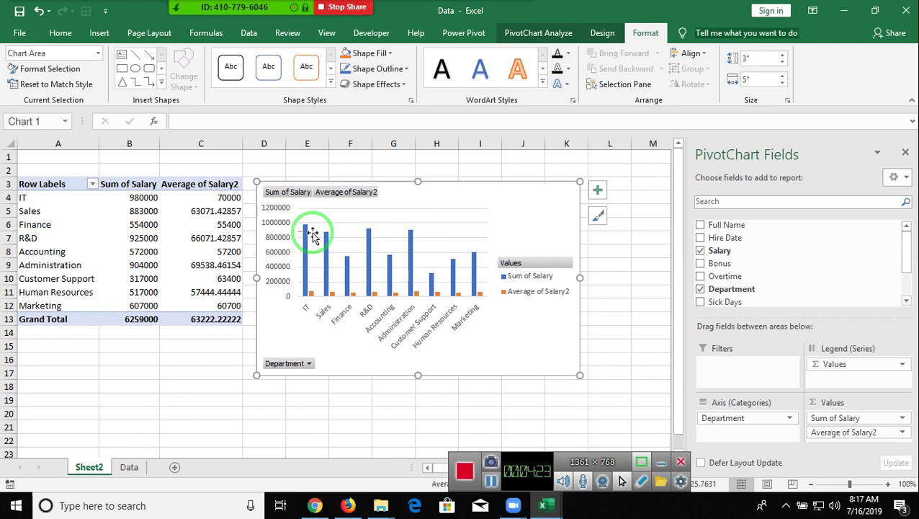
{"action": "left_click_drag", "start_coordinate": [312, 232], "coordinate": [351, 308]}
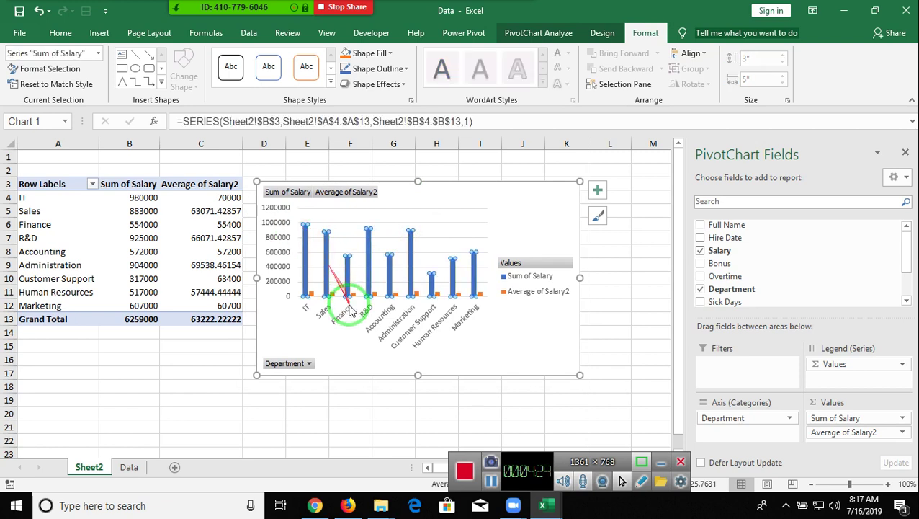
{"action": "left_click", "coordinate": [314, 303]}
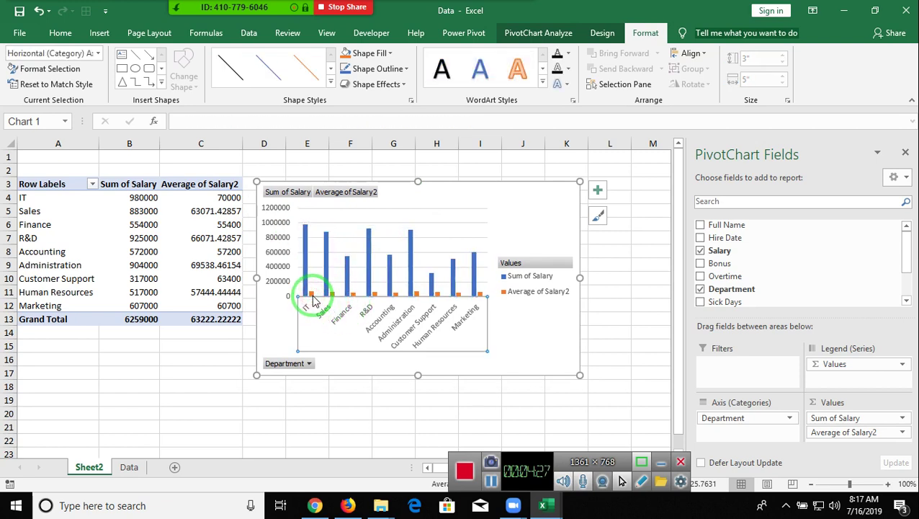
{"action": "left_click", "coordinate": [311, 294]}
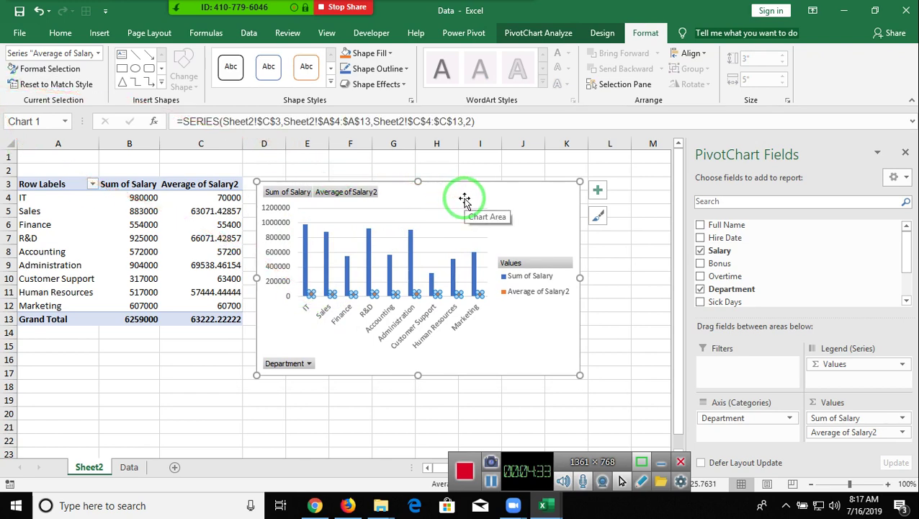
- Look through the chart elements and style options, then delete the PivotChart
{"action": "left_click", "coordinate": [547, 209]}
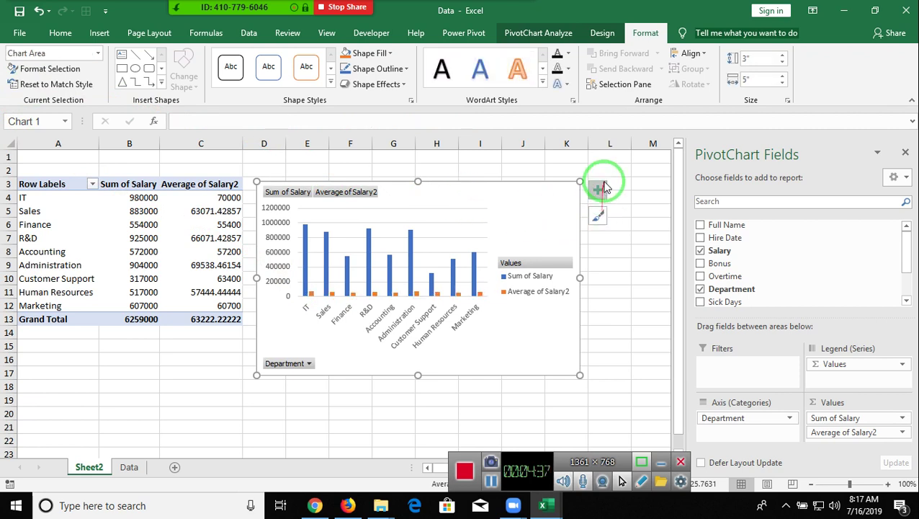
{"action": "left_click", "coordinate": [600, 188]}
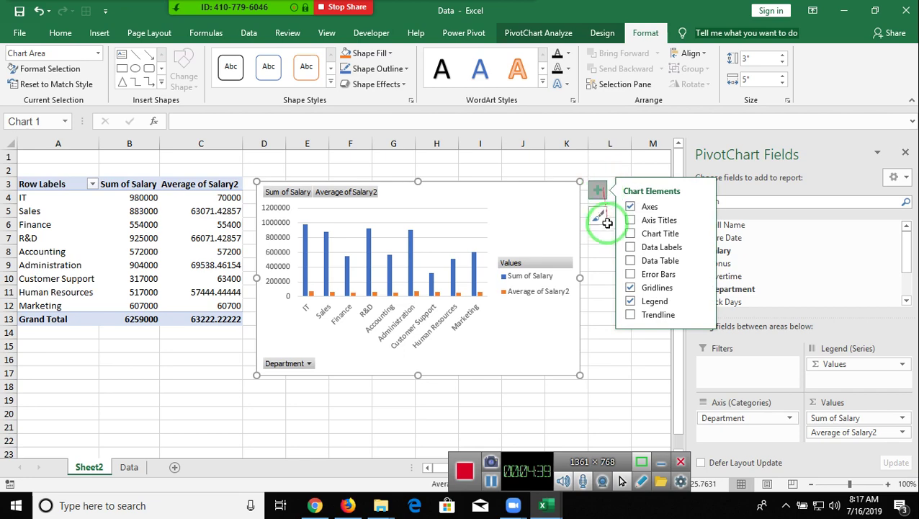
{"action": "left_click", "coordinate": [596, 242]}
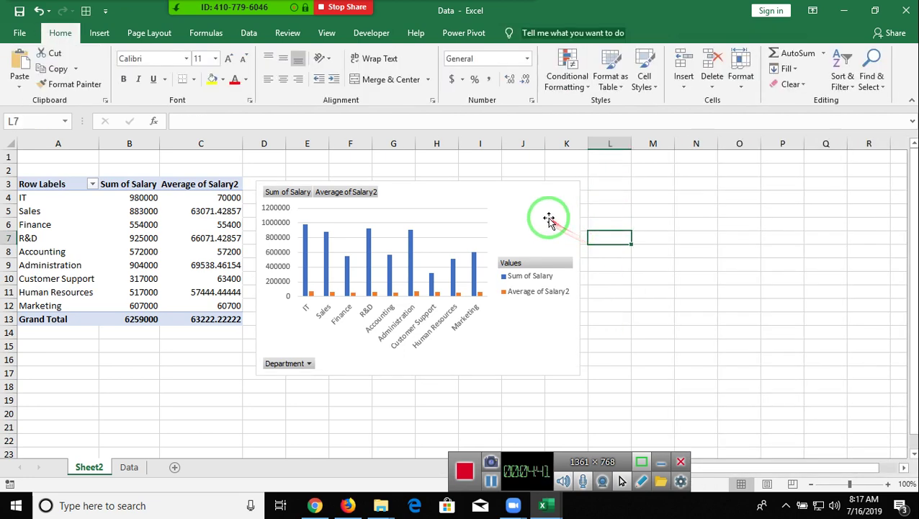
{"action": "left_click", "coordinate": [548, 217]}
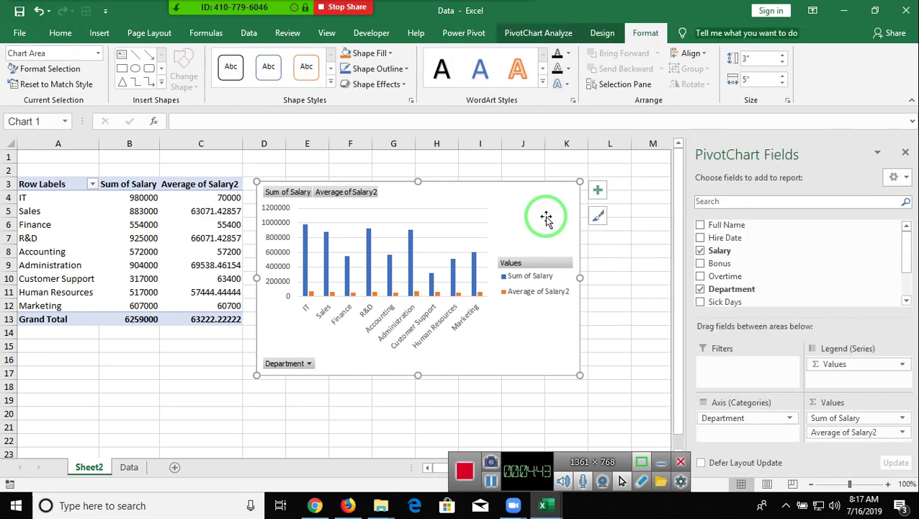
{"action": "left_click", "coordinate": [606, 217]}
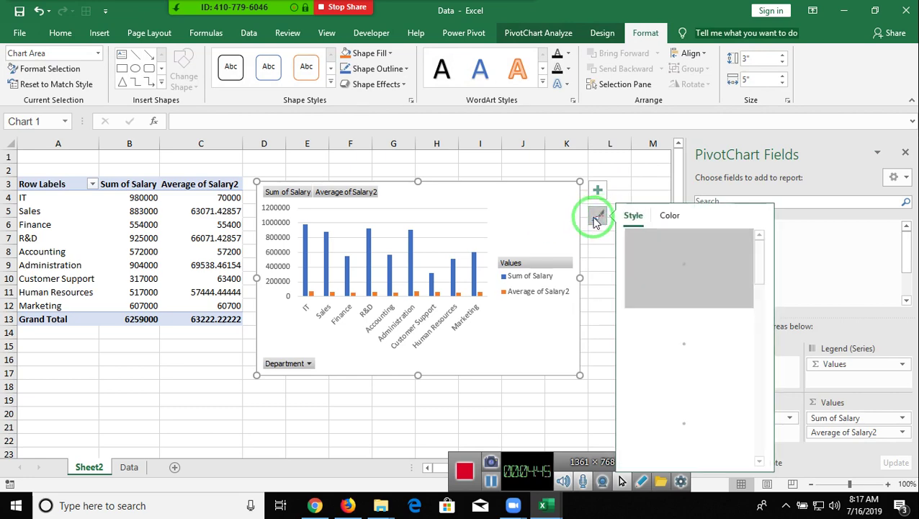
{"action": "left_click", "coordinate": [545, 211]}
{"action": "key", "text": "Delete"}
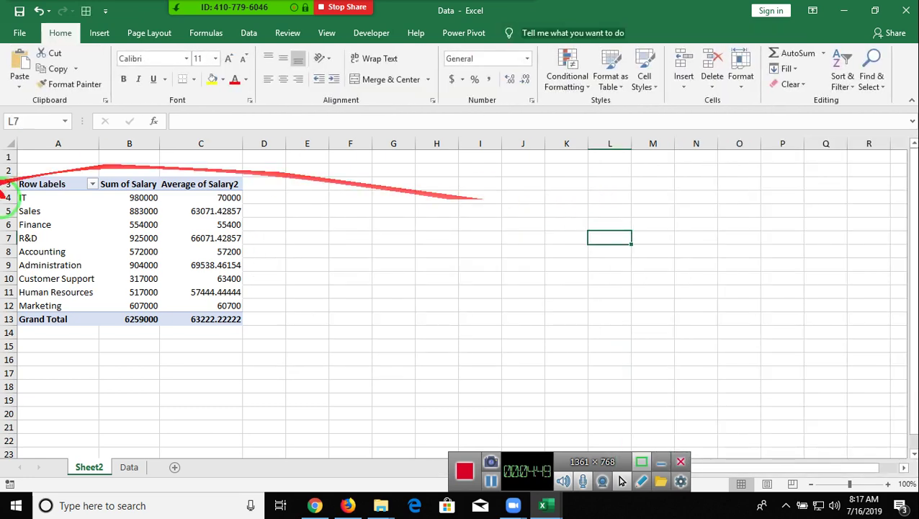
- Remove Average of Salary2 from the Sheet2 pivot, leaving only Sum of Salary, and close the field list
{"action": "left_click", "coordinate": [90, 197]}
{"action": "left_click_drag", "start_coordinate": [867, 436], "coordinate": [611, 308]}
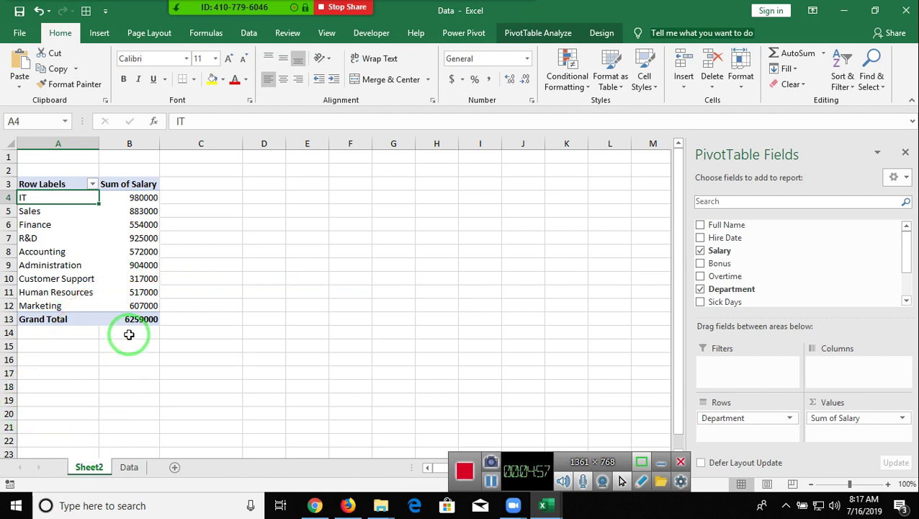
{"action": "left_click", "coordinate": [905, 154]}
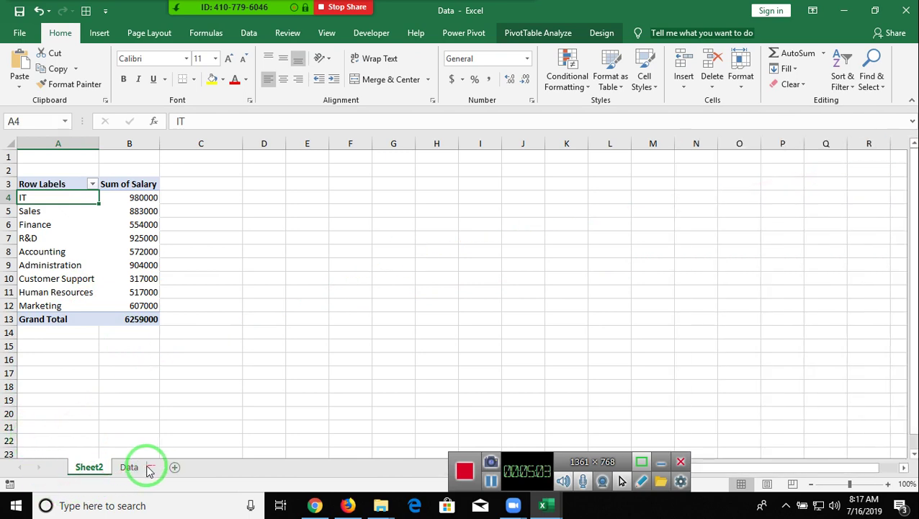
- Switch to the Data sheet's employee table and dismiss Zoom's Participants panel
{"action": "left_click", "coordinate": [147, 467]}
{"action": "left_click", "coordinate": [205, 16]}
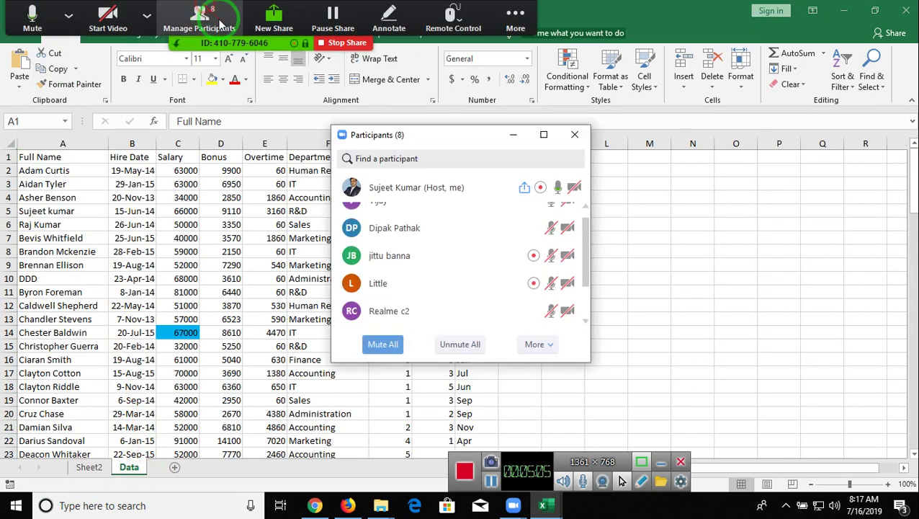
{"action": "scroll", "coordinate": [504, 198], "scroll_direction": "up", "scroll_amount": 1}
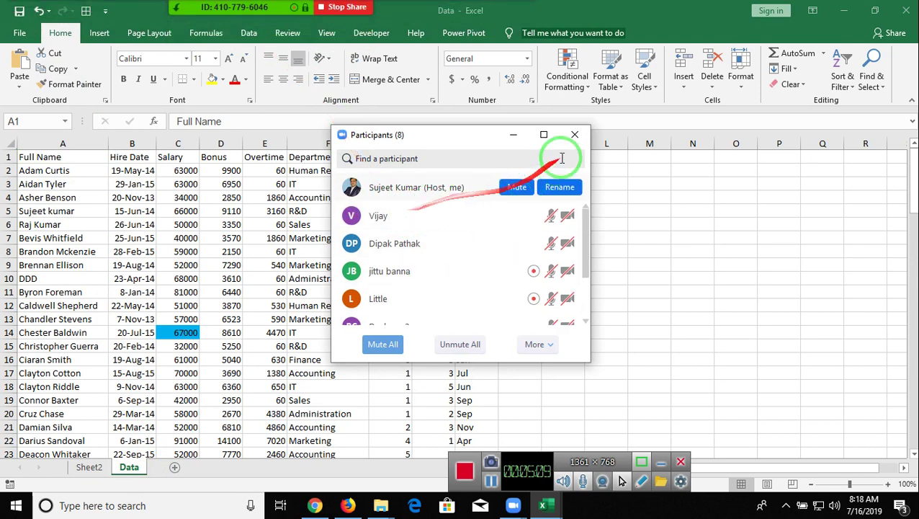
{"action": "left_click", "coordinate": [575, 135]}
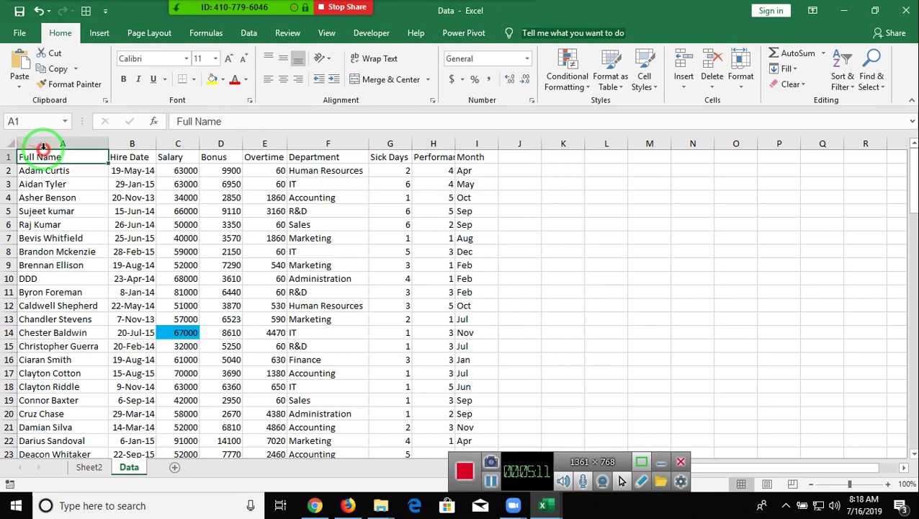
- Insert PivotTable3 on a new worksheet from Data!$A$1:$I$100
{"action": "left_click", "coordinate": [108, 35]}
{"action": "left_click", "coordinate": [24, 61]}
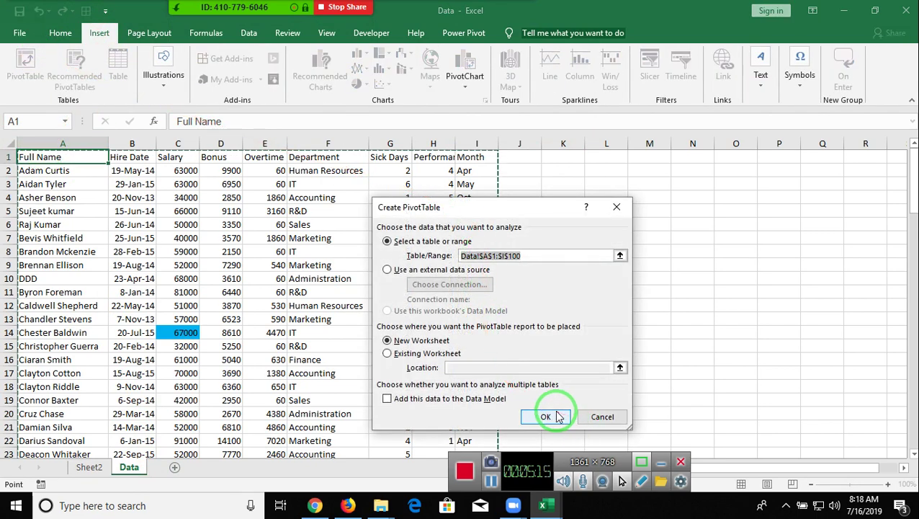
{"action": "left_click", "coordinate": [552, 417]}
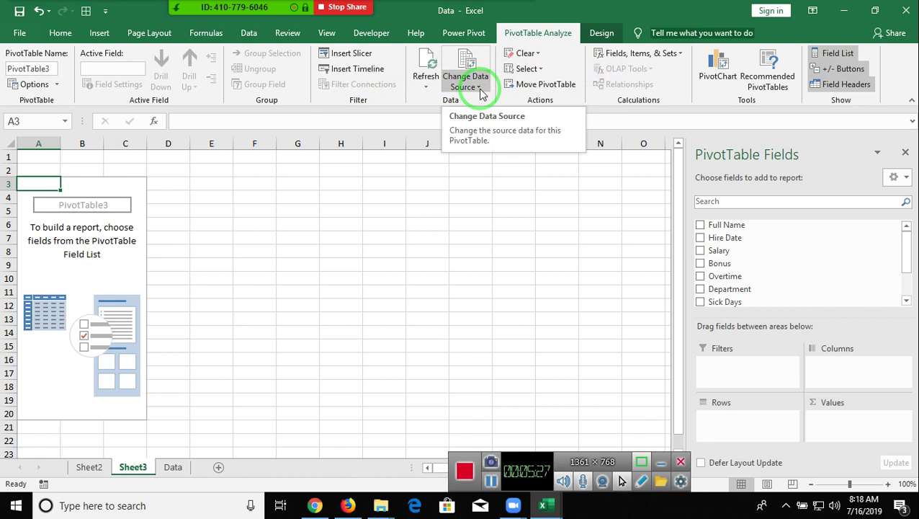
- Move PivotTable3 to Sheet2 cell D3 and add Department as its row field
{"action": "left_click", "coordinate": [479, 88]}
{"action": "left_click", "coordinate": [479, 89]}
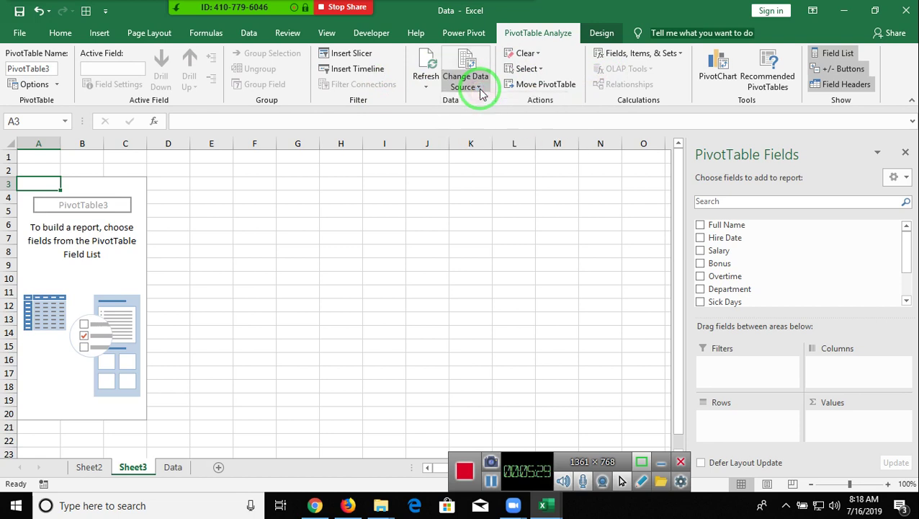
{"action": "left_click", "coordinate": [543, 87]}
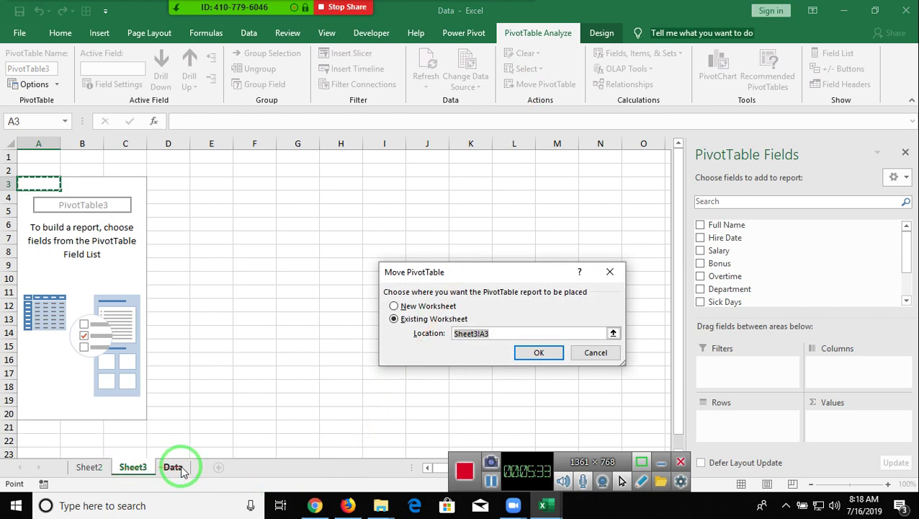
{"action": "left_click", "coordinate": [106, 466]}
{"action": "left_click", "coordinate": [252, 184]}
{"action": "left_click", "coordinate": [538, 353]}
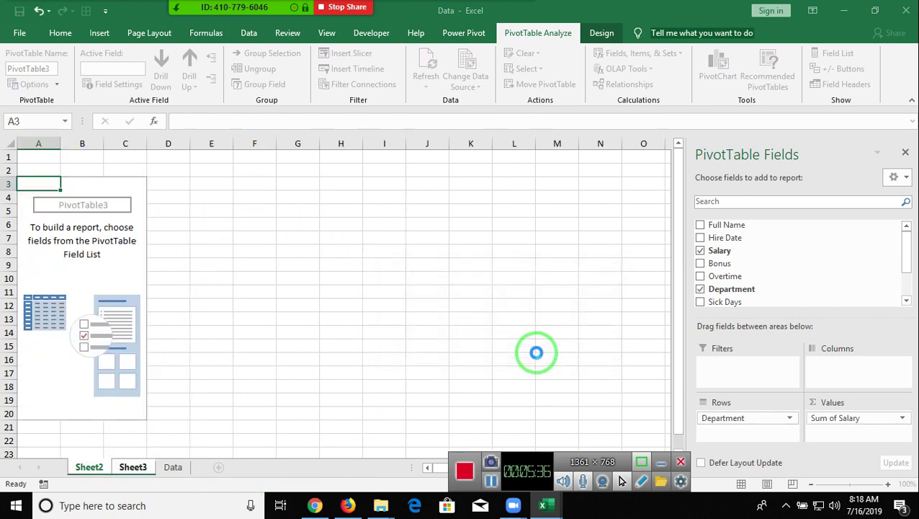
{"action": "left_click_drag", "start_coordinate": [708, 291], "coordinate": [749, 425]}
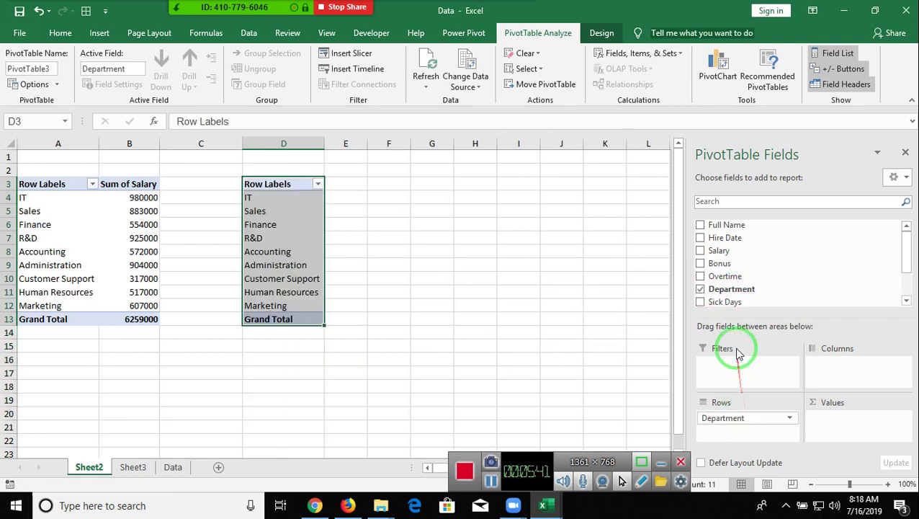
- Add Salary to PivotTable3's values and summarise it as Average, grand total 63222.22222
{"action": "left_click_drag", "start_coordinate": [906, 268], "coordinate": [909, 301]}
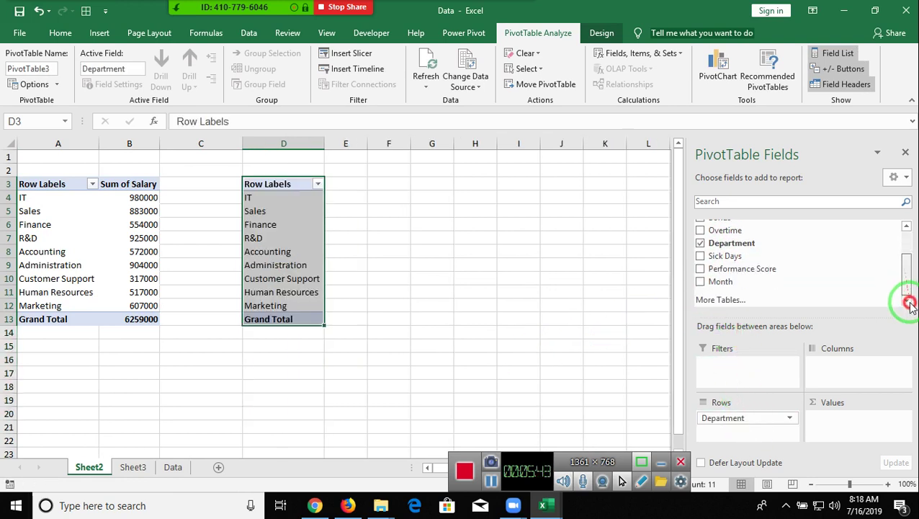
{"action": "scroll", "coordinate": [728, 263], "scroll_direction": "up", "scroll_amount": 2}
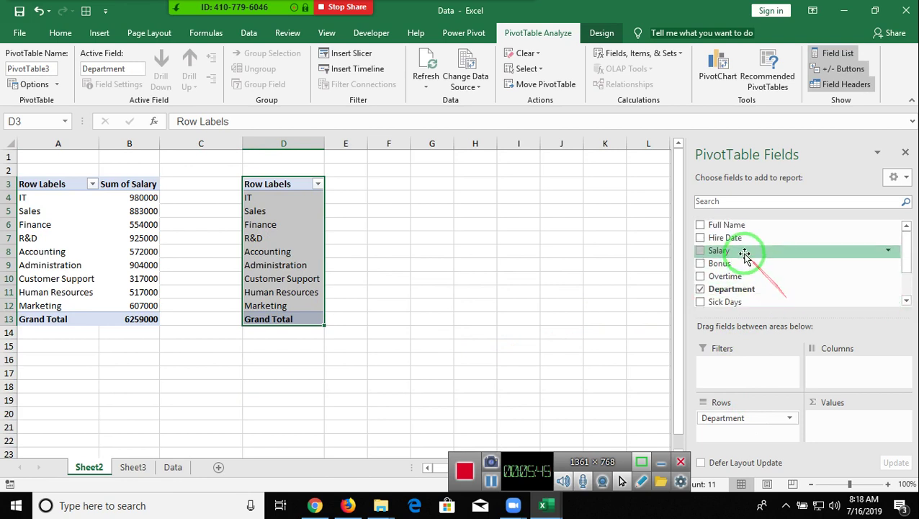
{"action": "left_click_drag", "start_coordinate": [744, 250], "coordinate": [855, 426]}
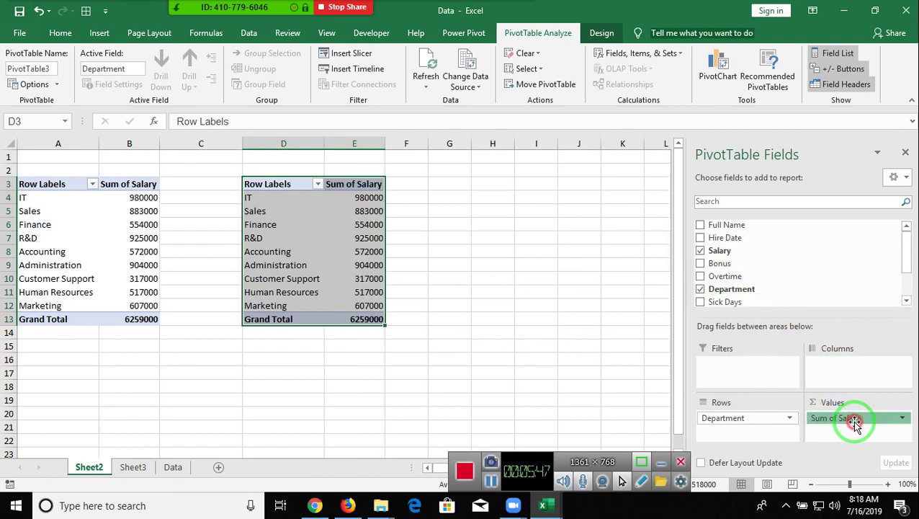
{"action": "left_click", "coordinate": [855, 425]}
{"action": "left_click", "coordinate": [857, 401]}
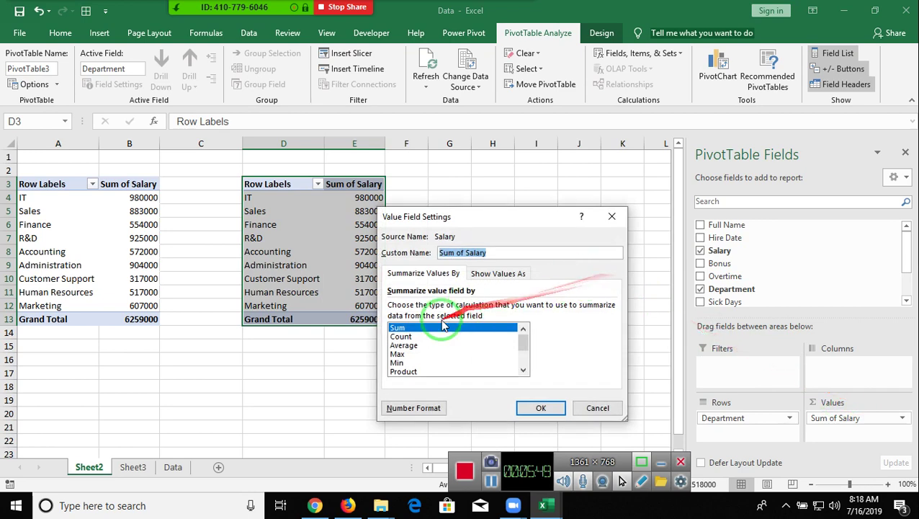
{"action": "left_click", "coordinate": [419, 345]}
{"action": "left_click", "coordinate": [541, 408]}
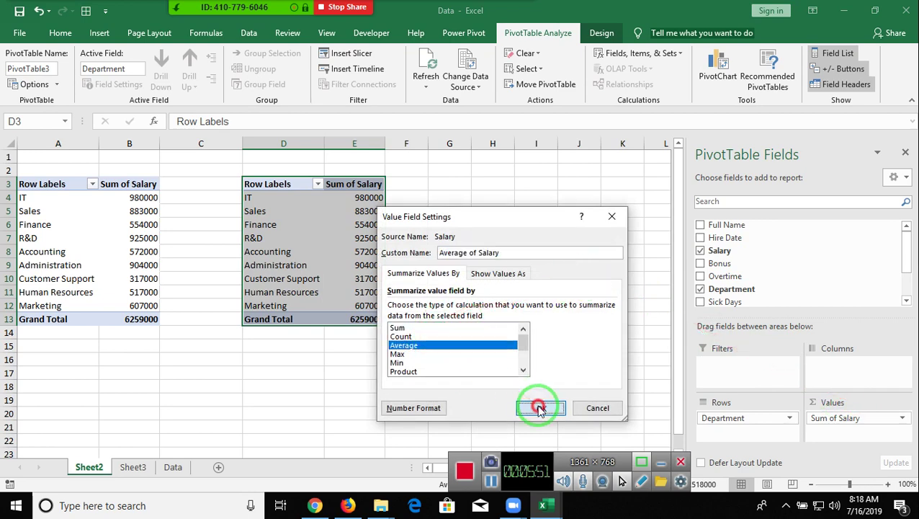
{"action": "left_click", "coordinate": [458, 371]}
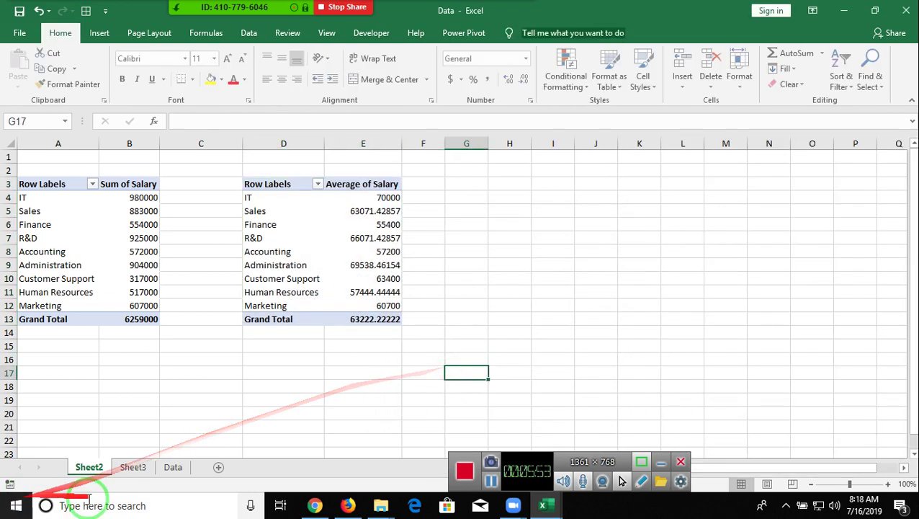
- Insert PivotTable4 from Data!$A$1:$I$100 at Sheet2 cell G3, an existing worksheet
{"action": "left_click", "coordinate": [172, 468]}
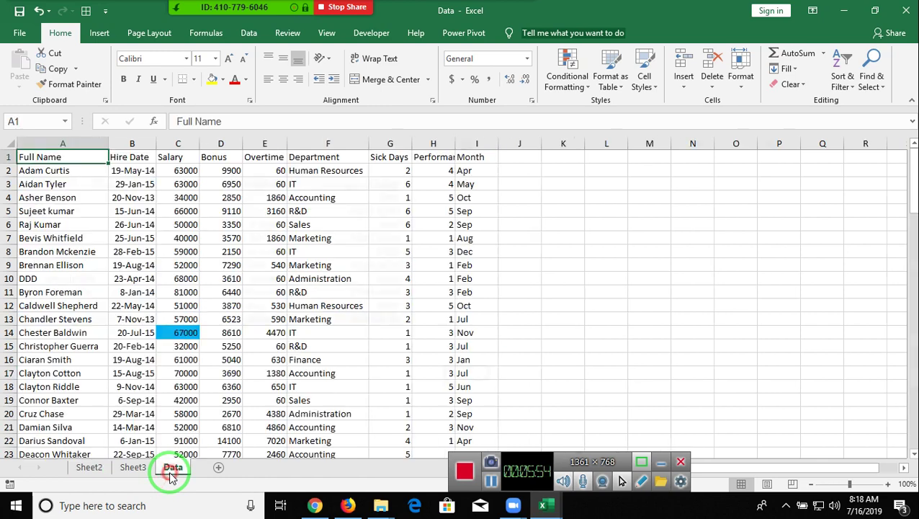
{"action": "left_click", "coordinate": [99, 34]}
{"action": "left_click", "coordinate": [29, 80]}
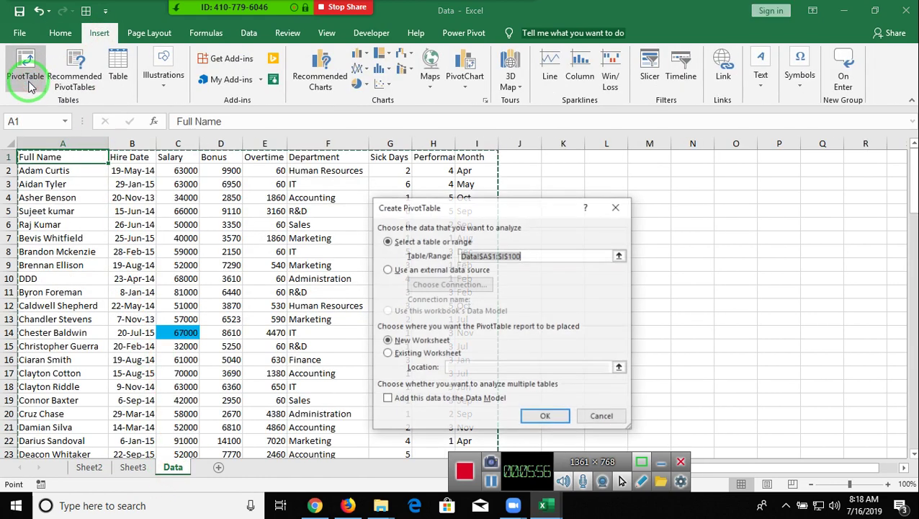
{"action": "left_click", "coordinate": [412, 354]}
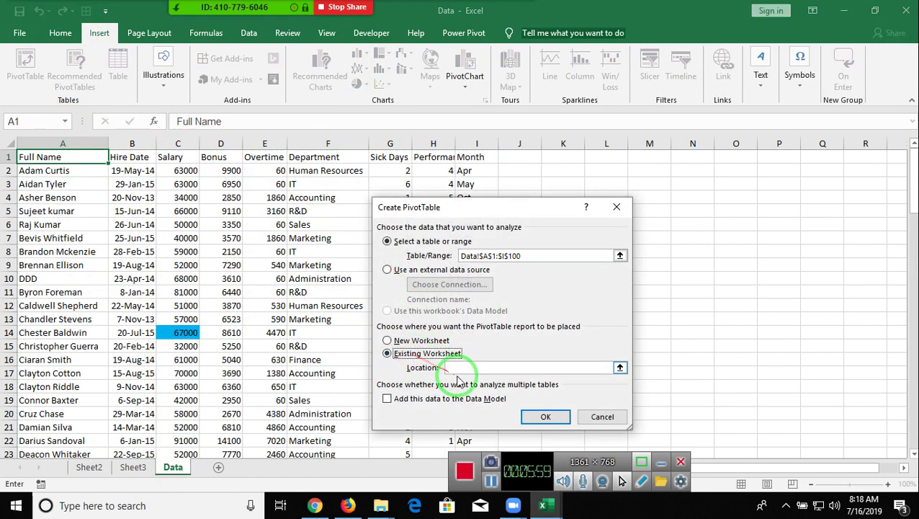
{"action": "left_click", "coordinate": [92, 467]}
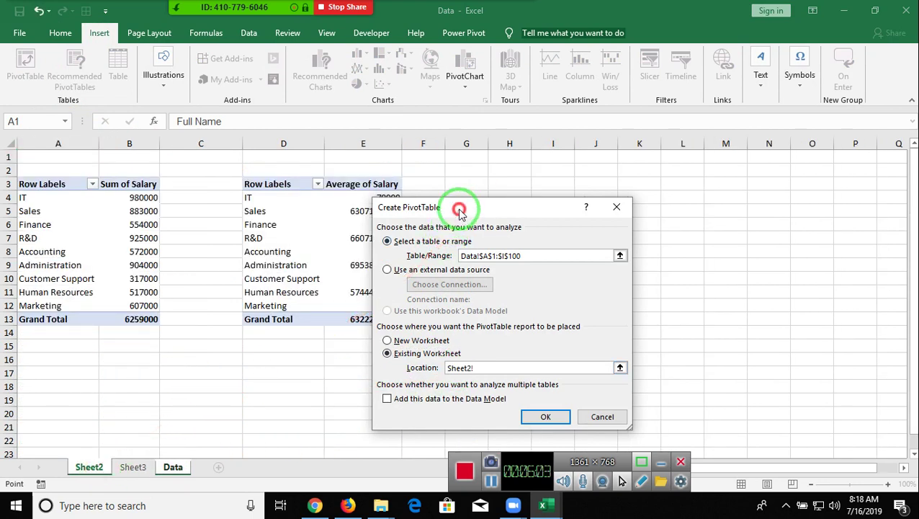
{"action": "left_click_drag", "start_coordinate": [461, 214], "coordinate": [646, 238]}
{"action": "left_click", "coordinate": [476, 184]}
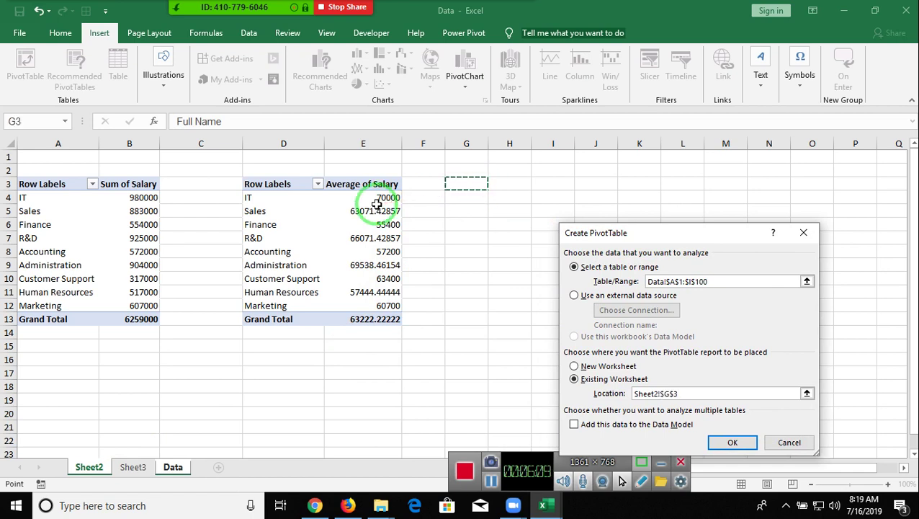
{"action": "left_click", "coordinate": [722, 443]}
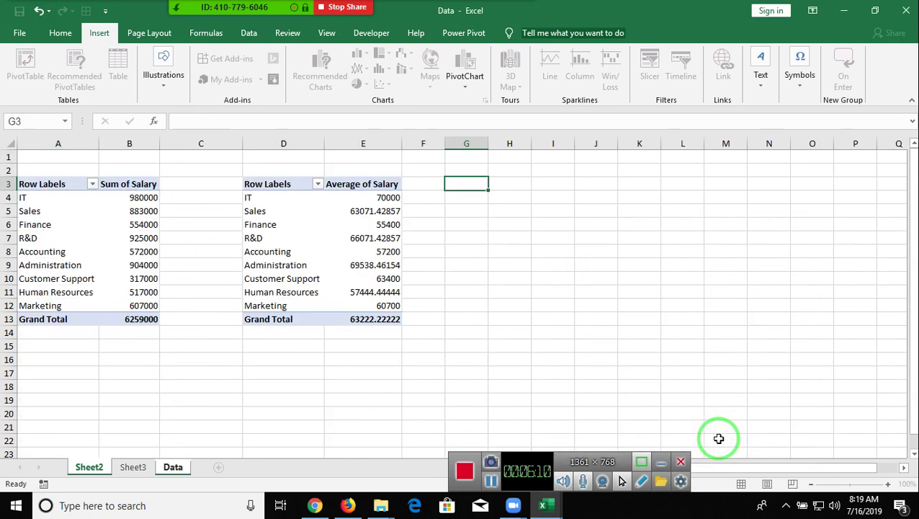
{"action": "left_click", "coordinate": [306, 196]}
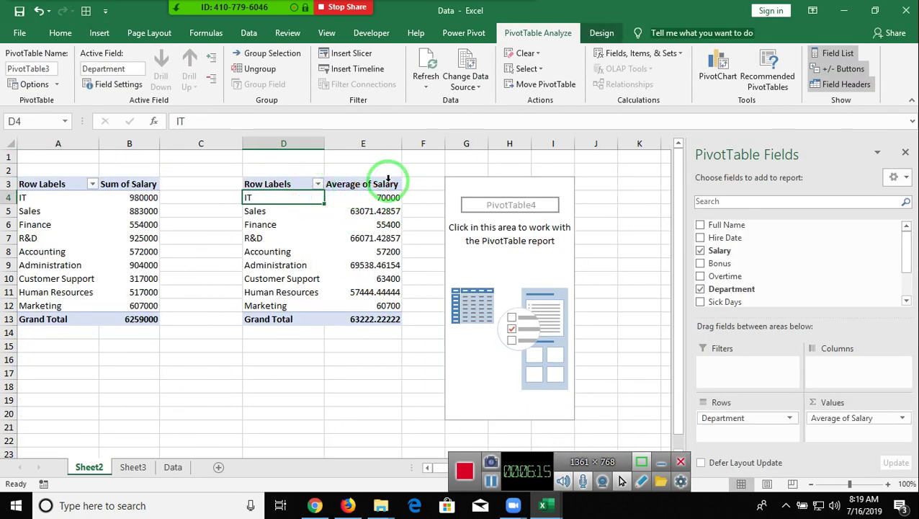
{"action": "left_click_drag", "start_coordinate": [390, 144], "coordinate": [501, 156]}
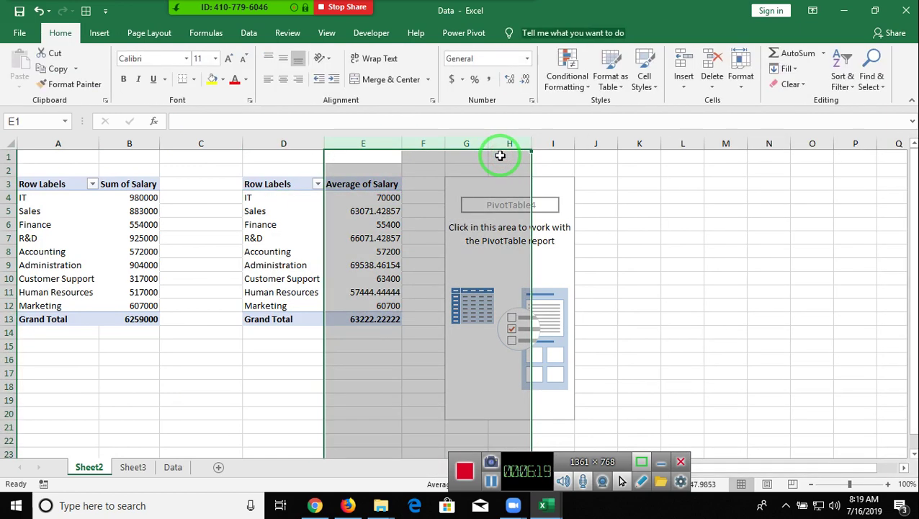
- Give PivotTable4 Department rows and Count of Full Name values totalling 99, then close the field list
{"action": "left_click", "coordinate": [502, 182]}
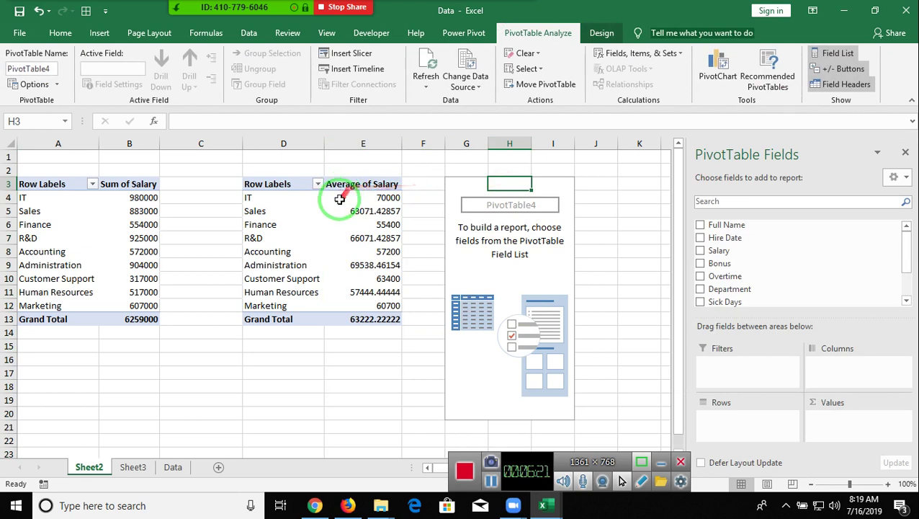
{"action": "left_click", "coordinate": [339, 200]}
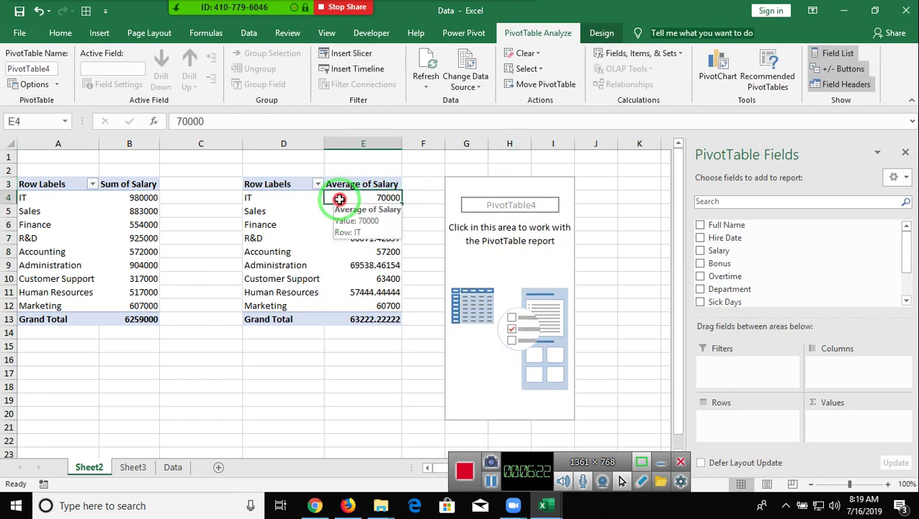
{"action": "left_click", "coordinate": [495, 189]}
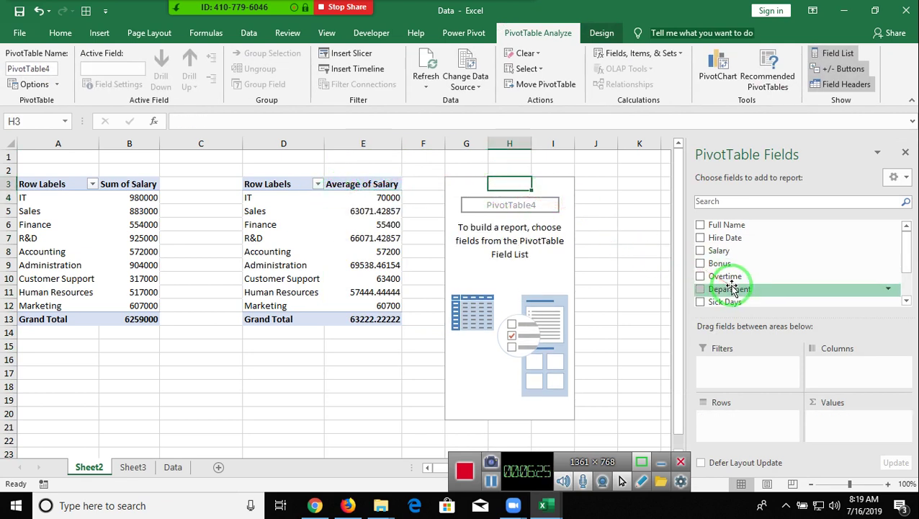
{"action": "left_click_drag", "start_coordinate": [735, 289], "coordinate": [752, 417]}
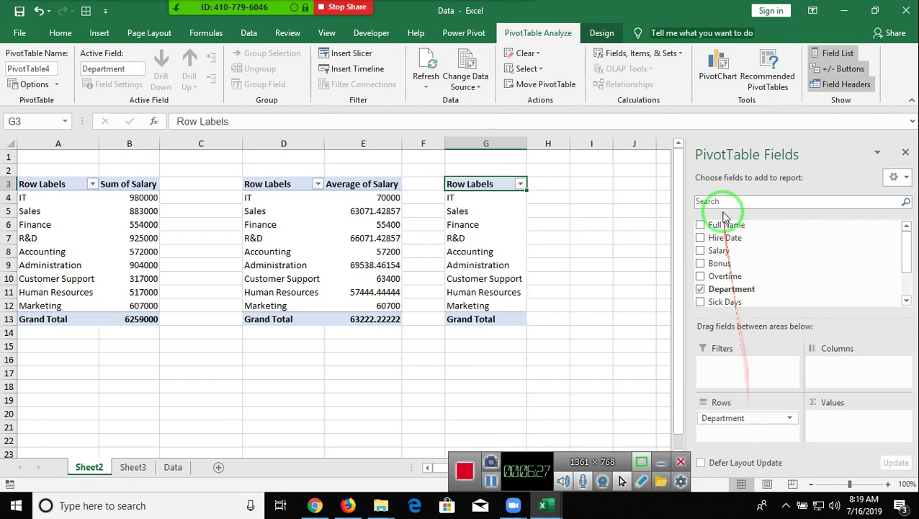
{"action": "left_click_drag", "start_coordinate": [724, 226], "coordinate": [821, 422]}
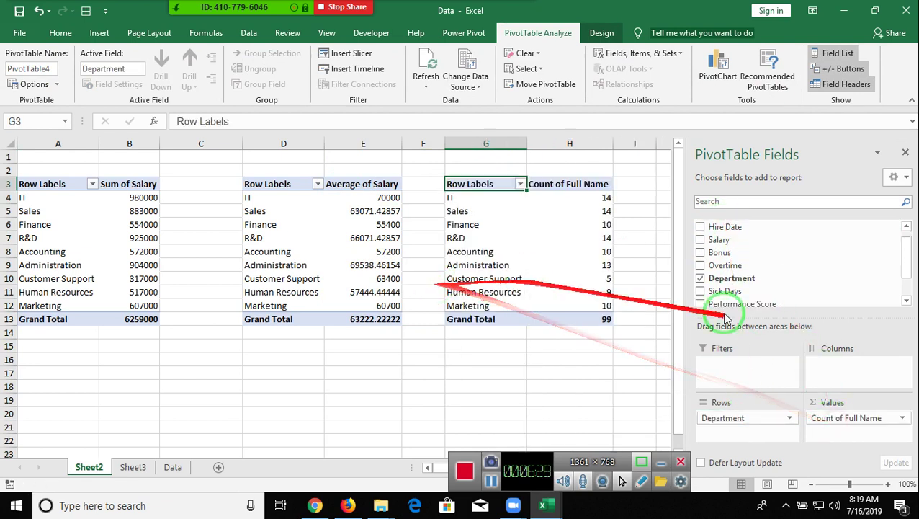
{"action": "left_click_drag", "start_coordinate": [911, 283], "coordinate": [754, 247]}
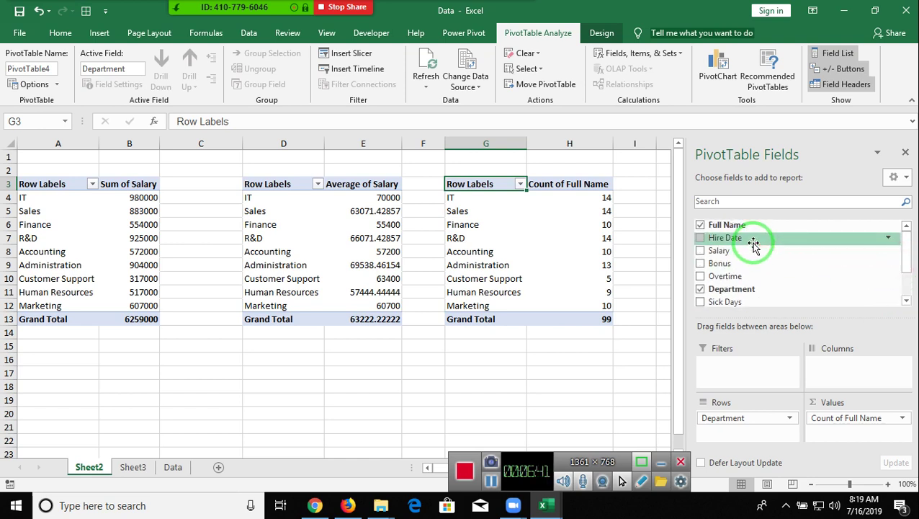
{"action": "left_click", "coordinate": [549, 252]}
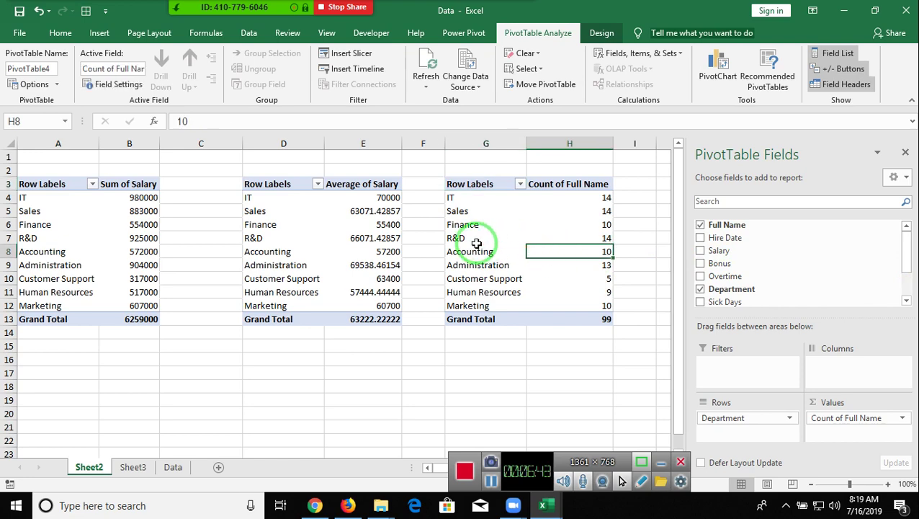
{"action": "left_click", "coordinate": [173, 466]}
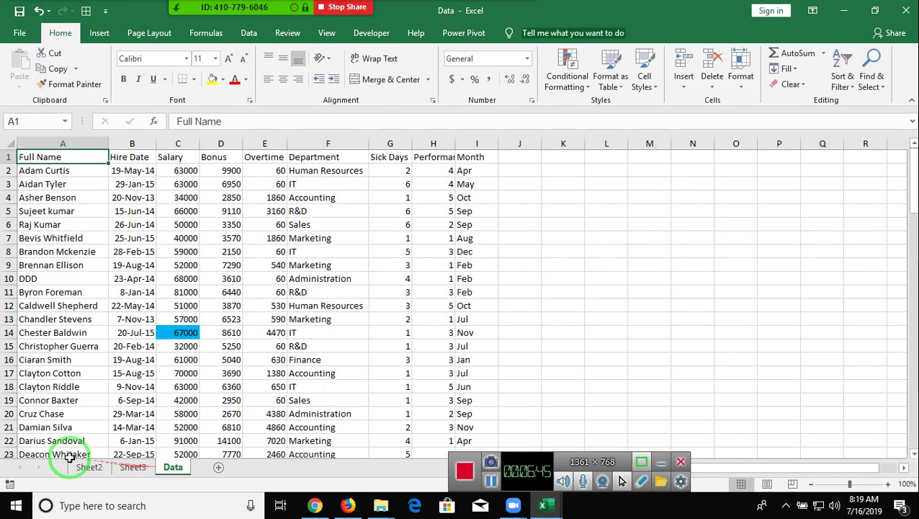
{"action": "left_click", "coordinate": [82, 467]}
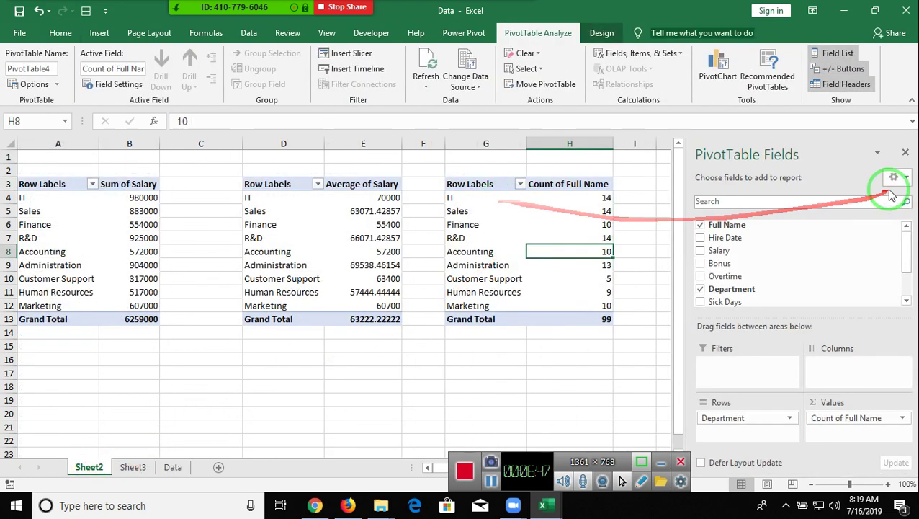
{"action": "left_click", "coordinate": [906, 154]}
{"action": "left_click", "coordinate": [486, 182]}
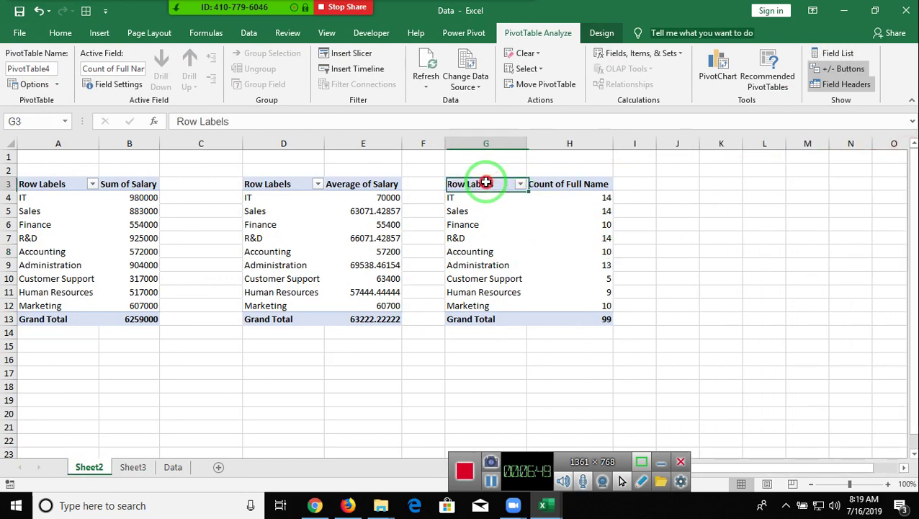
- Copy the headcount pivot and paste a duplicate at J3 with Ctrl+V
{"action": "key", "text": "ctrl+a"}
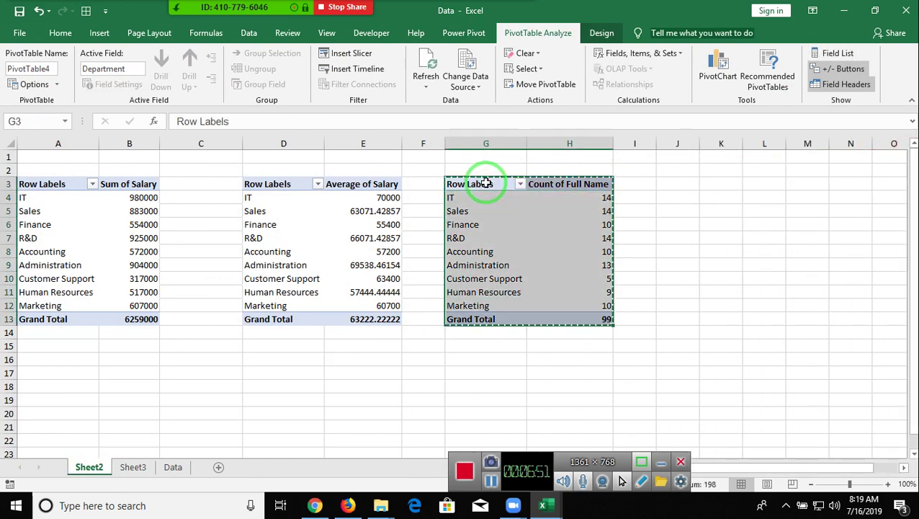
{"action": "key", "text": "Right"}
{"action": "key", "text": "Right"}
{"action": "key", "text": "Right"}
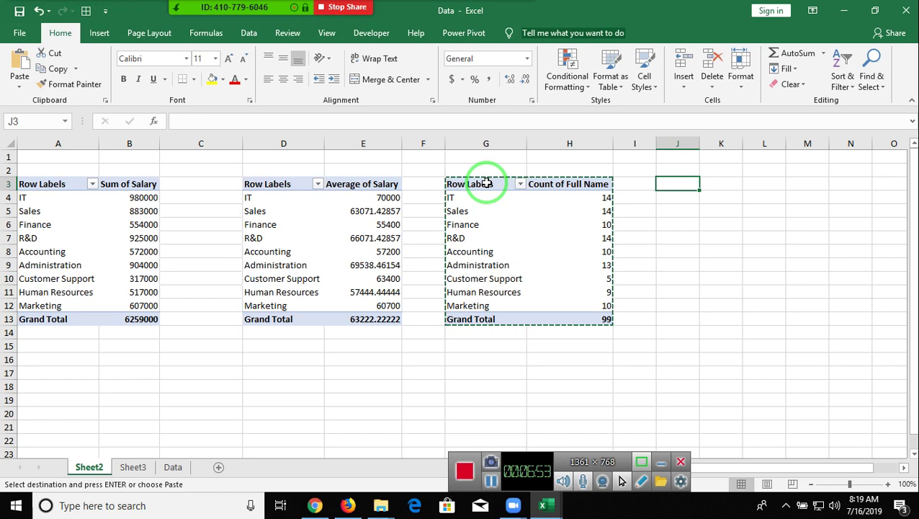
{"action": "key", "text": "ctrl+v"}
{"action": "key", "text": "Right"}
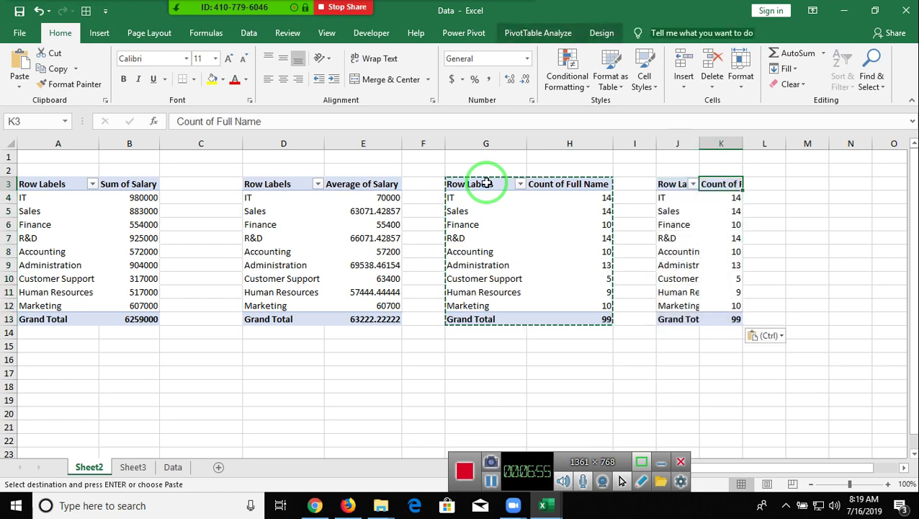
{"action": "key", "text": "Left"}
{"action": "key", "text": "Left"}
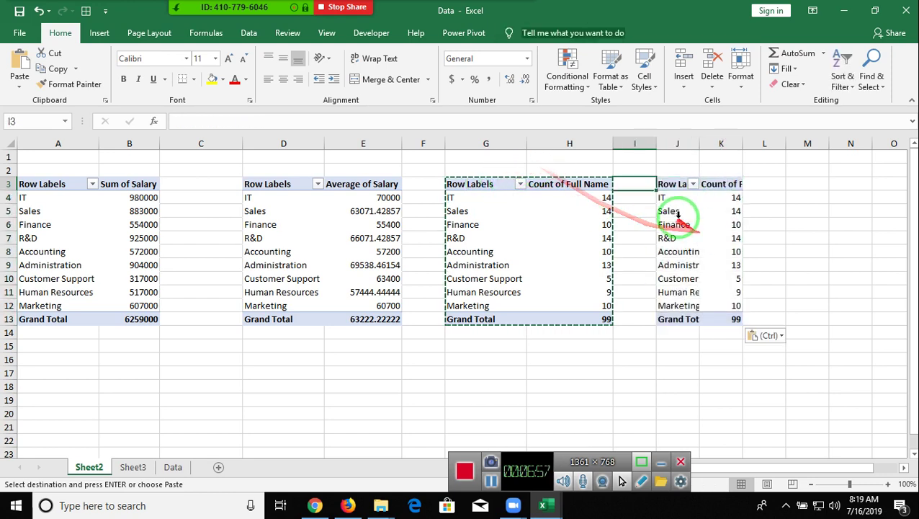
- Show the PivotTable field list for the copied pivot
{"action": "left_click", "coordinate": [675, 221]}
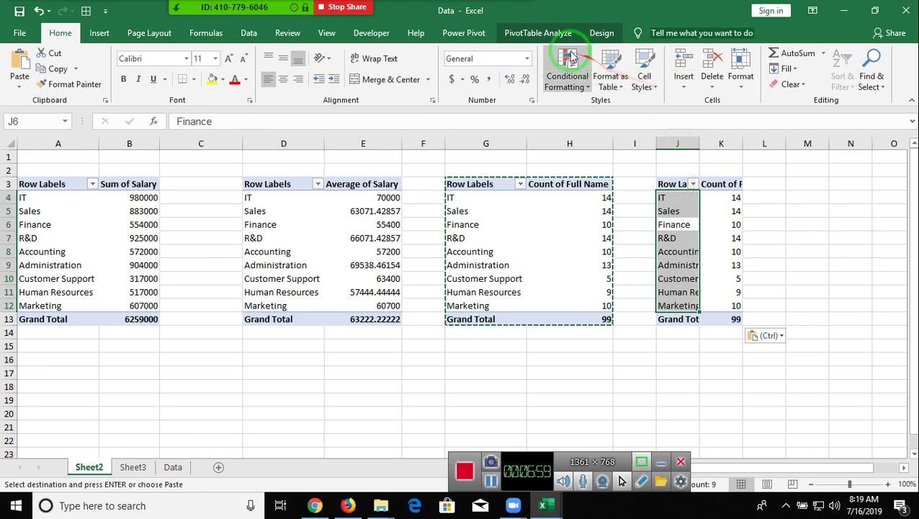
{"action": "left_click", "coordinate": [538, 33]}
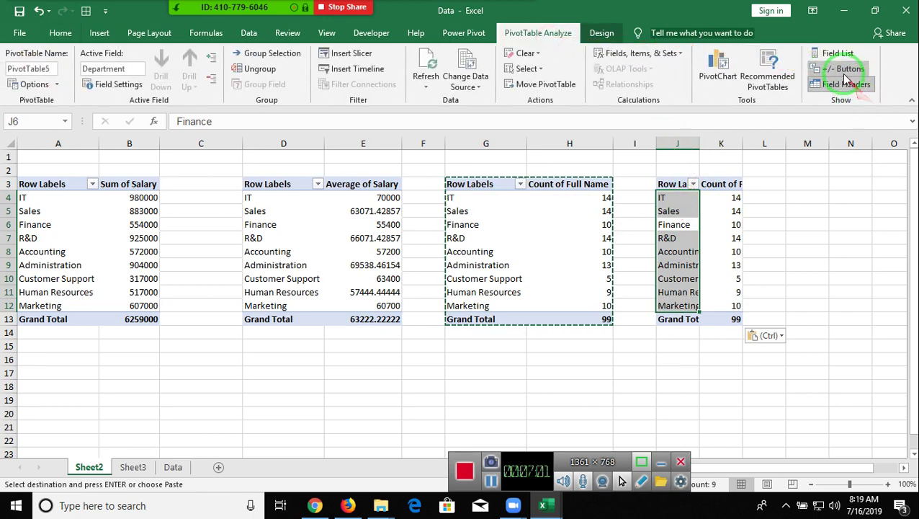
{"action": "left_click", "coordinate": [838, 53]}
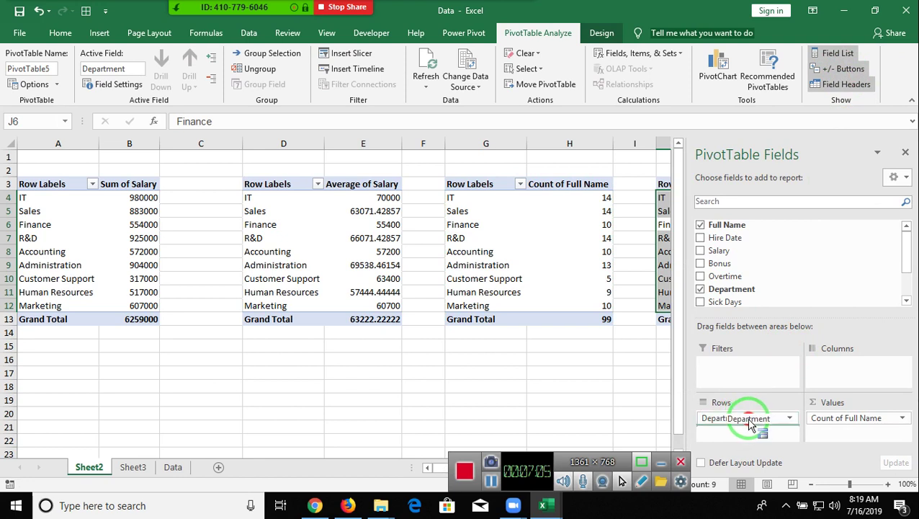
- Replace Department with Hire Date in the copied pivot's rows, then close the field list
{"action": "left_click_drag", "start_coordinate": [749, 423], "coordinate": [821, 303]}
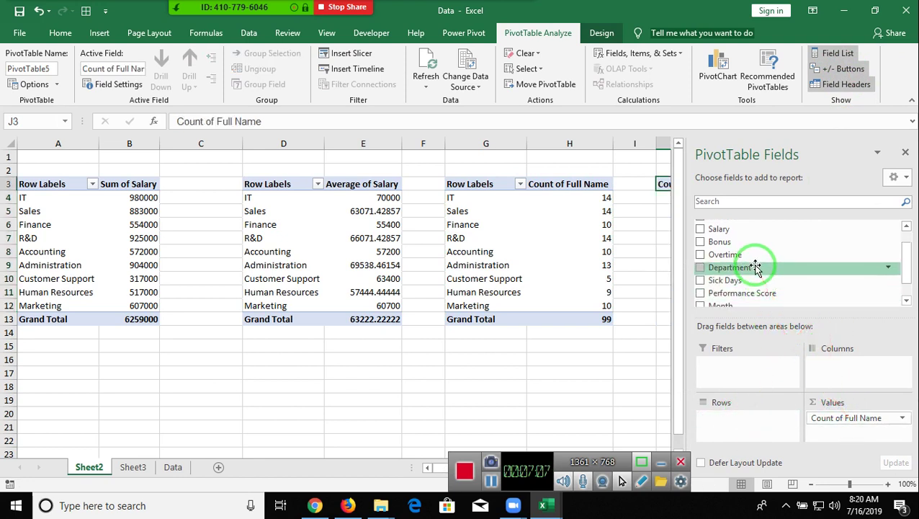
{"action": "scroll", "coordinate": [755, 269], "scroll_direction": "up", "scroll_amount": 2}
{"action": "left_click_drag", "start_coordinate": [722, 238], "coordinate": [751, 418]}
{"action": "left_click", "coordinate": [662, 302]}
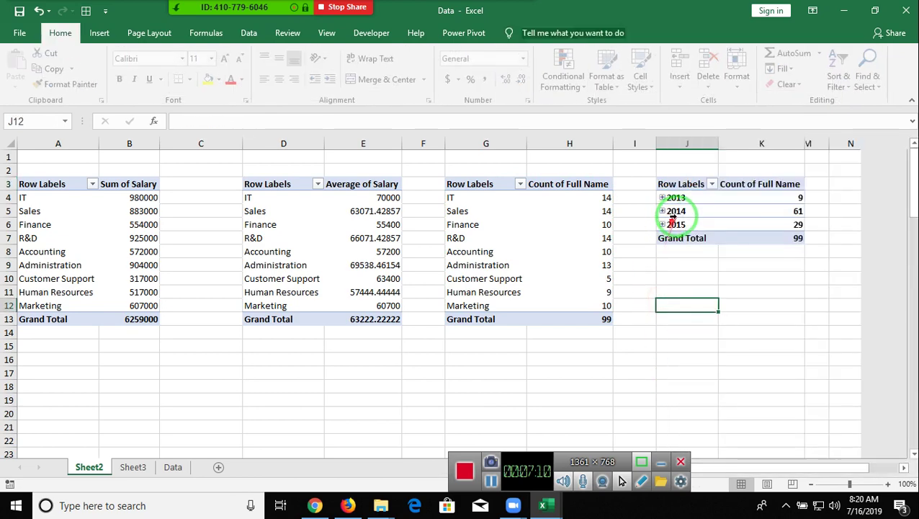
{"action": "left_click", "coordinate": [674, 212]}
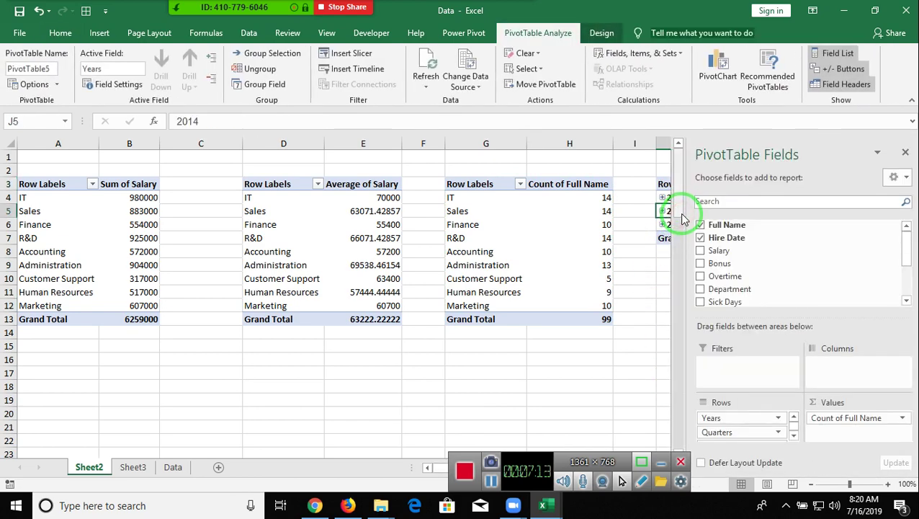
{"action": "right_click", "coordinate": [664, 212]}
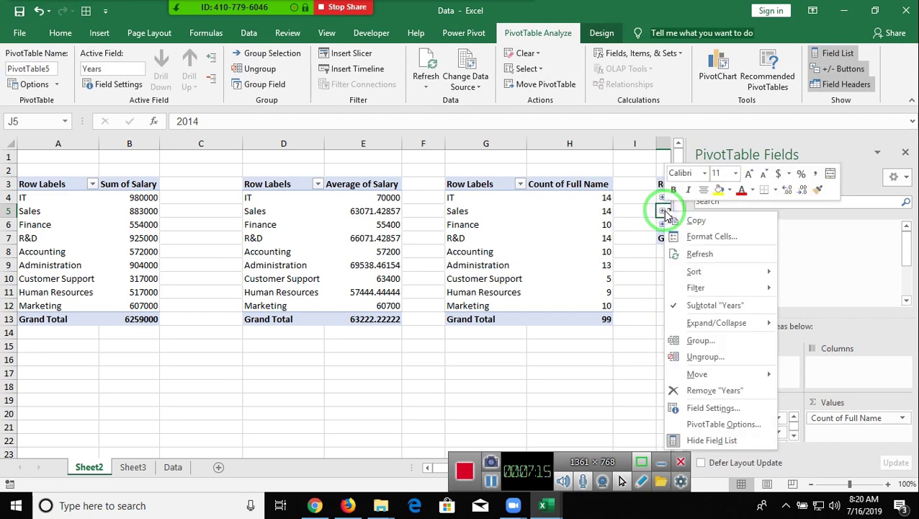
{"action": "left_click", "coordinate": [706, 427]}
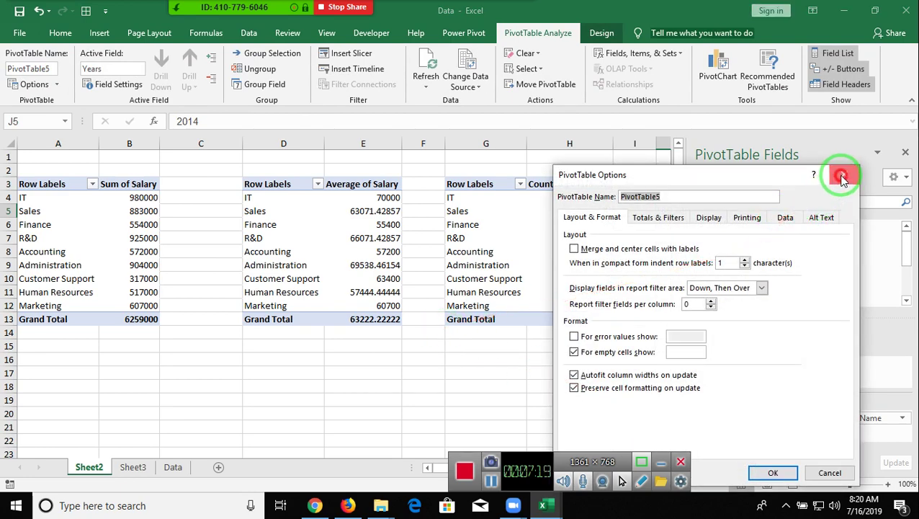
{"action": "left_click", "coordinate": [843, 174]}
{"action": "left_click", "coordinate": [909, 155]}
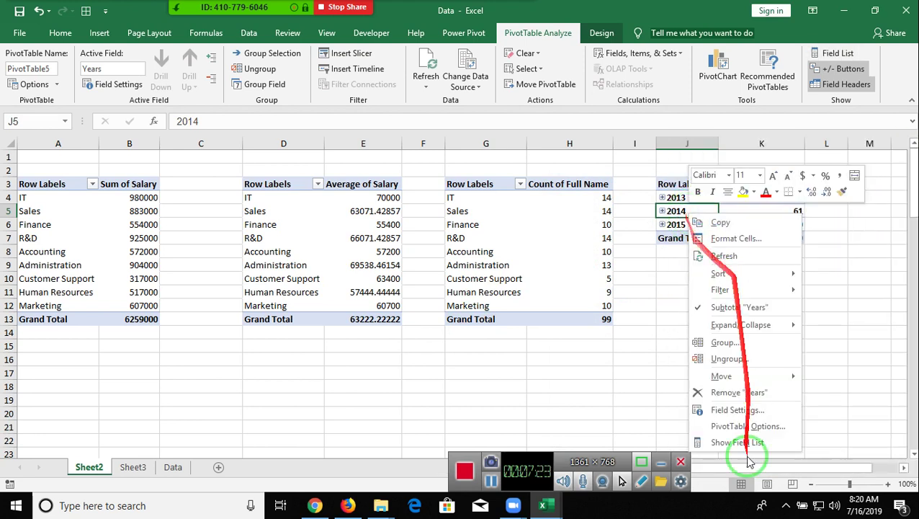
- Ungroup the hire-date years and regroup the dates by Months, Jan through Dec
{"action": "left_click", "coordinate": [727, 358]}
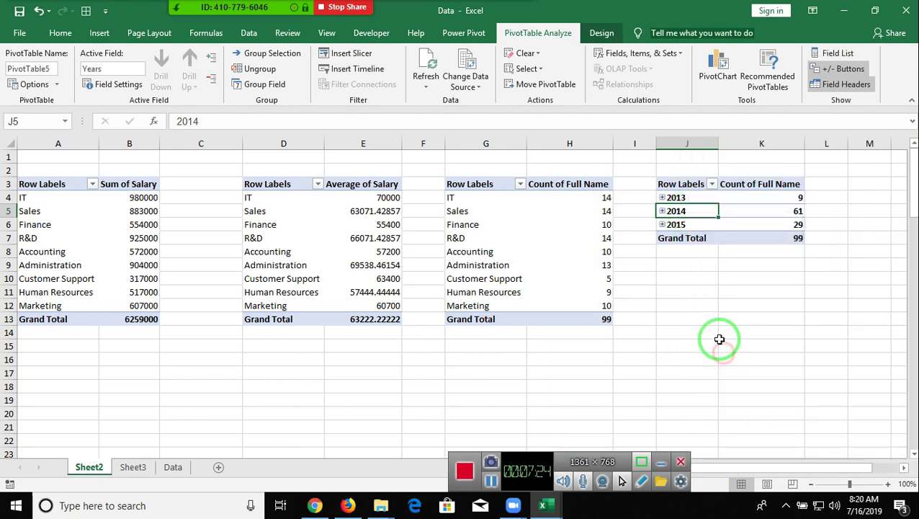
{"action": "right_click", "coordinate": [688, 247]}
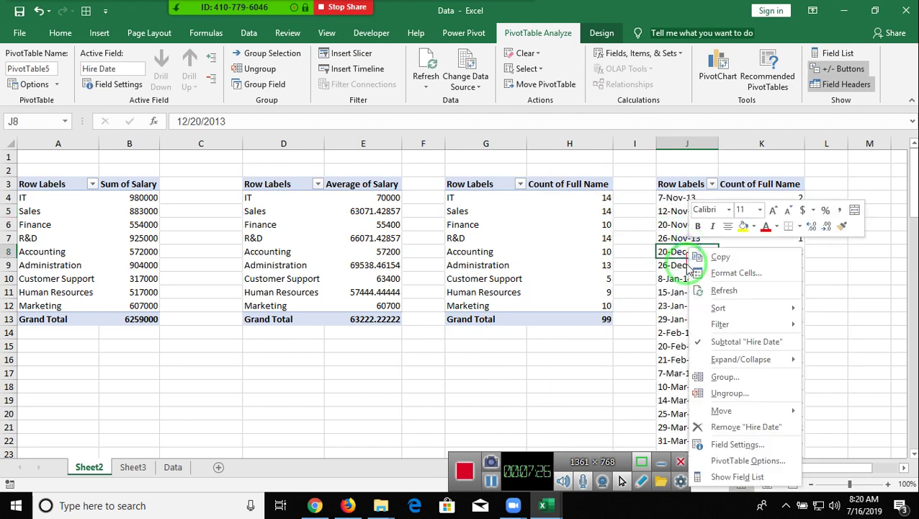
{"action": "left_click", "coordinate": [724, 381]}
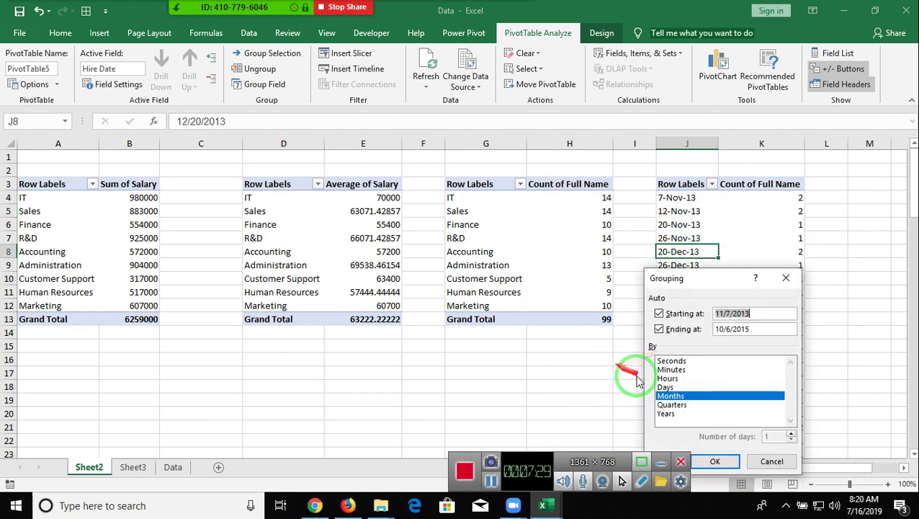
{"action": "left_click", "coordinate": [720, 461]}
{"action": "left_click_drag", "start_coordinate": [555, 372], "coordinate": [533, 361]}
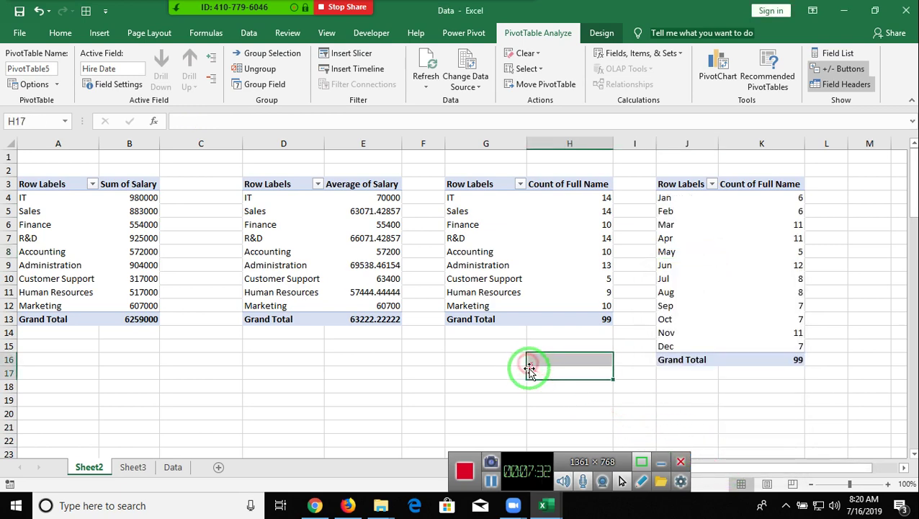
{"action": "double_click", "coordinate": [136, 467]}
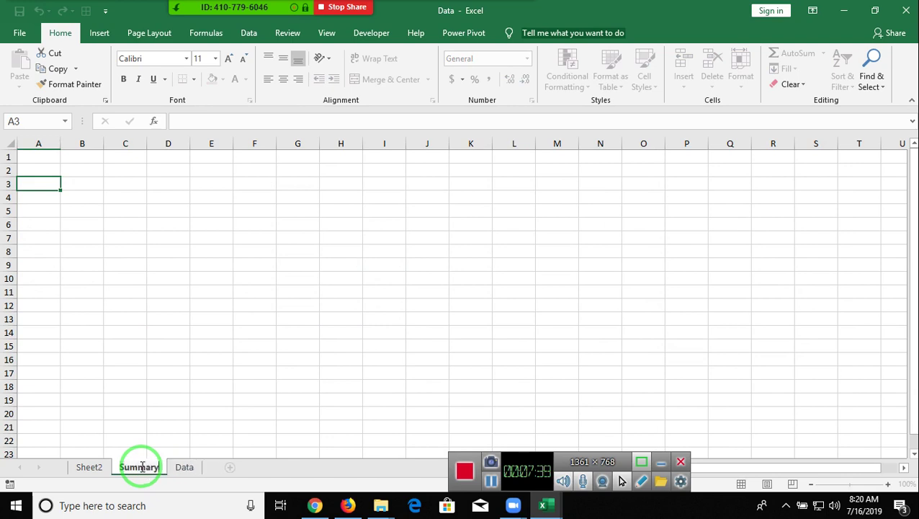
- Name the third sheet Summary and select a cell in Sheet2's salary-total pivot
{"action": "left_click", "coordinate": [134, 395]}
{"action": "left_click", "coordinate": [89, 467]}
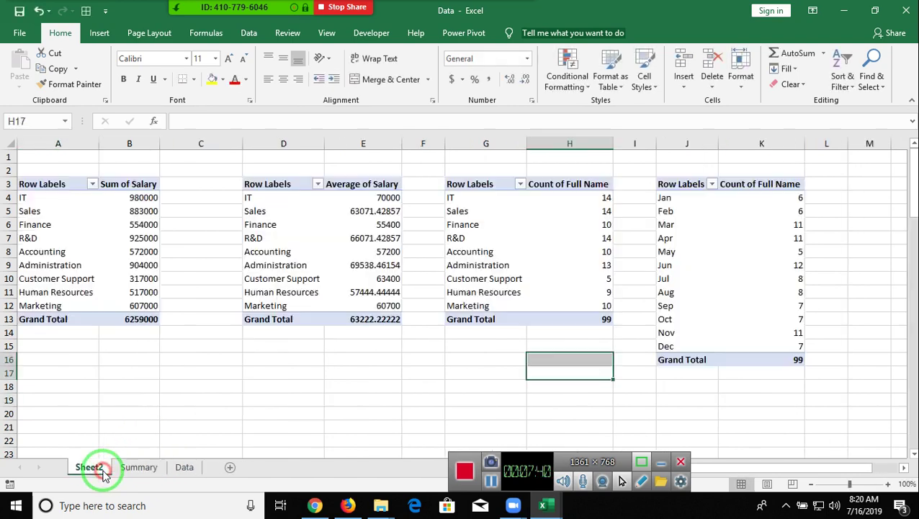
{"action": "left_click", "coordinate": [108, 210]}
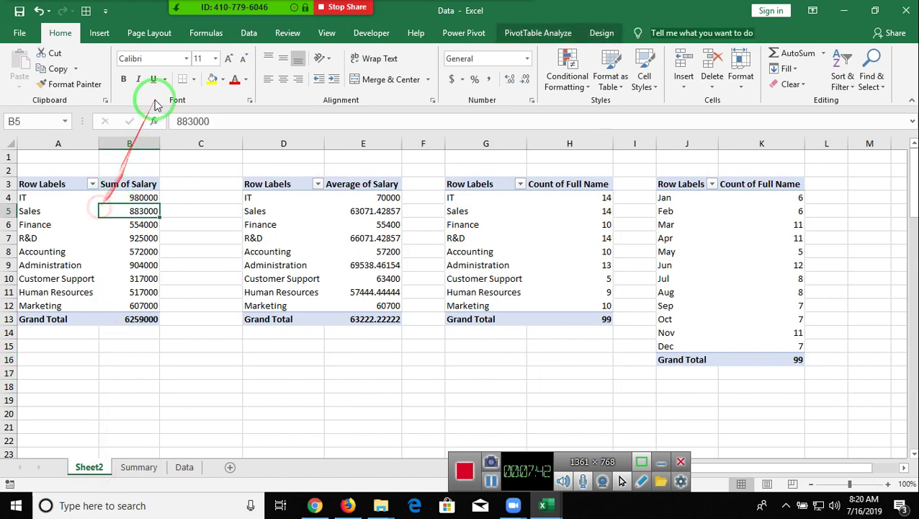
- Insert a clustered column PivotChart of salary totals by department with all field buttons hidden
{"action": "left_click", "coordinate": [100, 33]}
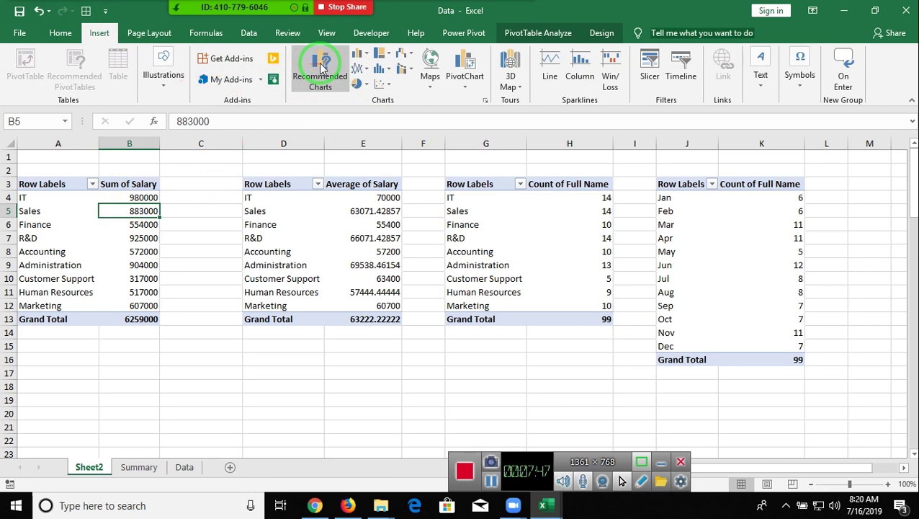
{"action": "left_click", "coordinate": [362, 60]}
{"action": "left_click", "coordinate": [365, 87]}
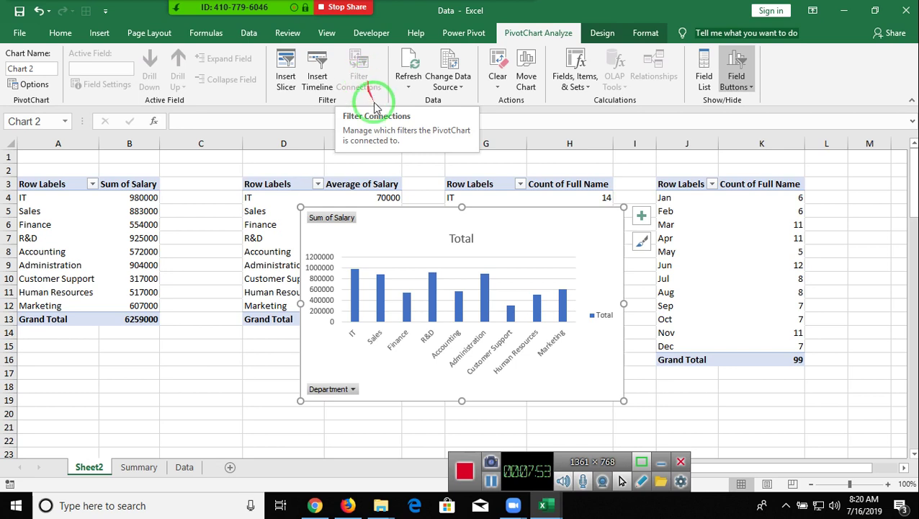
{"action": "right_click", "coordinate": [342, 221]}
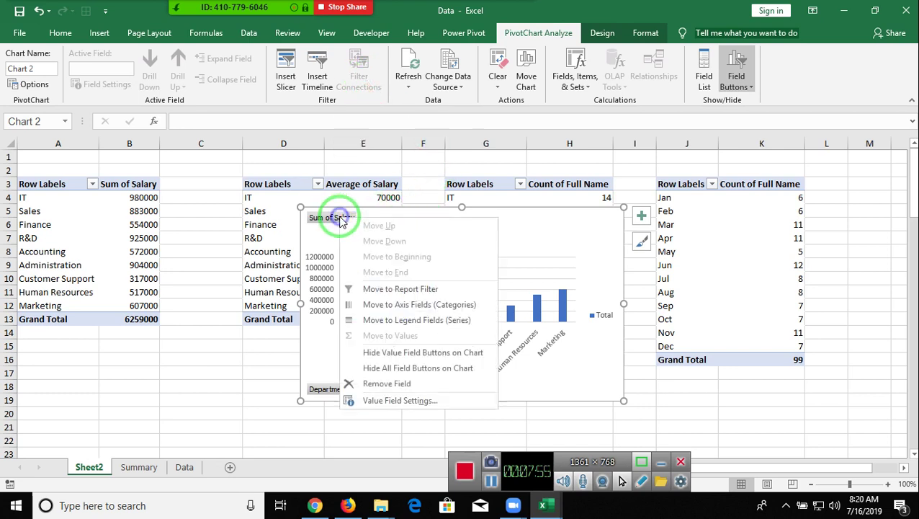
{"action": "left_click", "coordinate": [394, 371]}
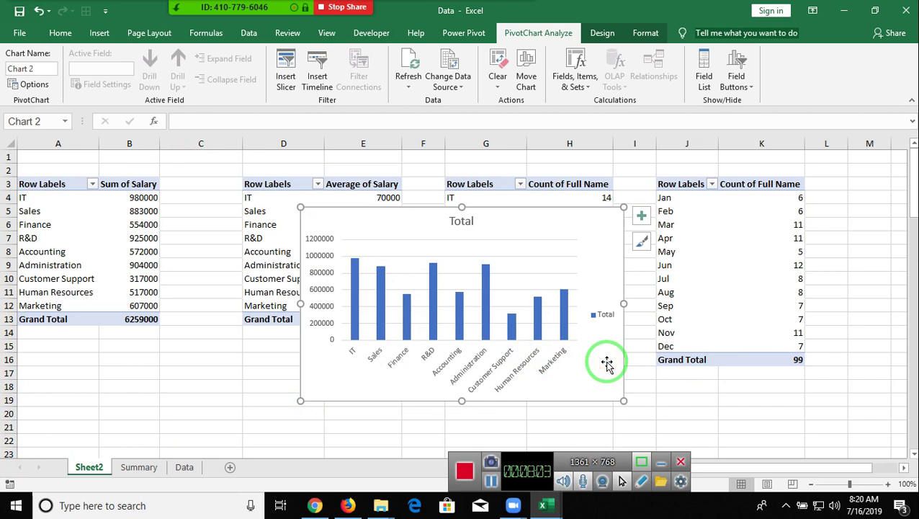
- Apply dark Chart Style 13 to the chart and cut it for moving
{"action": "left_click", "coordinate": [602, 33]}
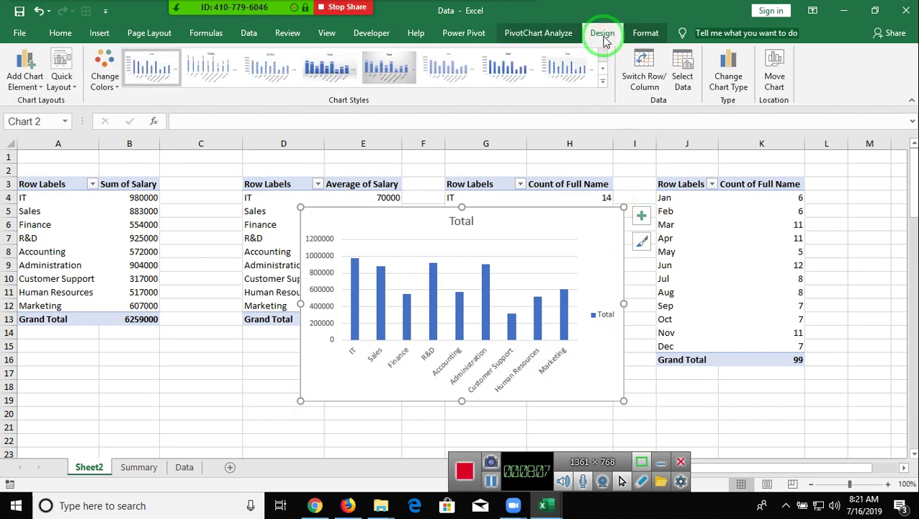
{"action": "left_click", "coordinate": [603, 82]}
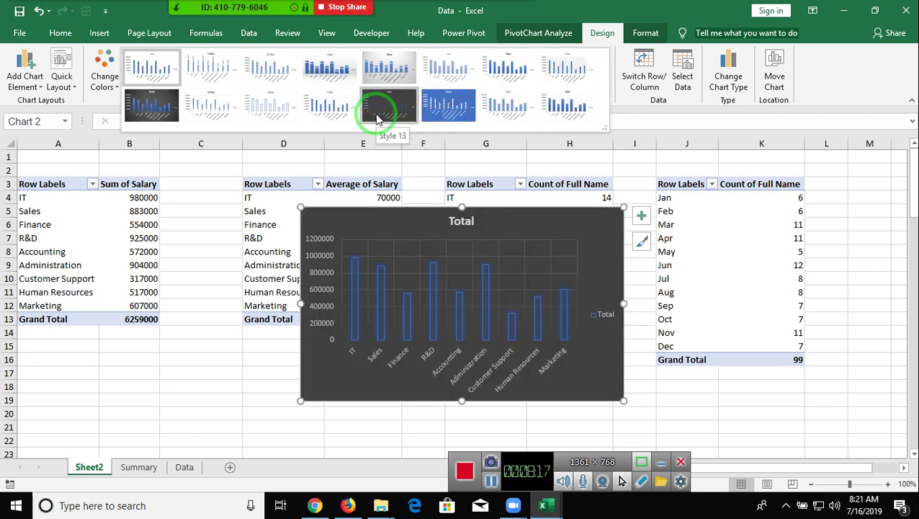
{"action": "left_click", "coordinate": [377, 118]}
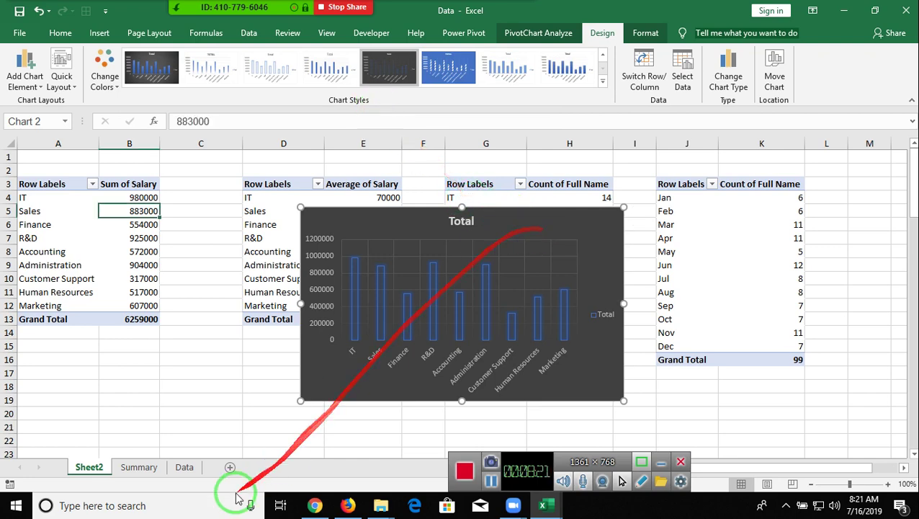
{"action": "key", "text": "Delete"}
- Paste the dark salary-total chart at A1 on the Summary sheet, shrink it to about row 13, and go back to Sheet2
{"action": "left_click", "coordinate": [137, 468]}
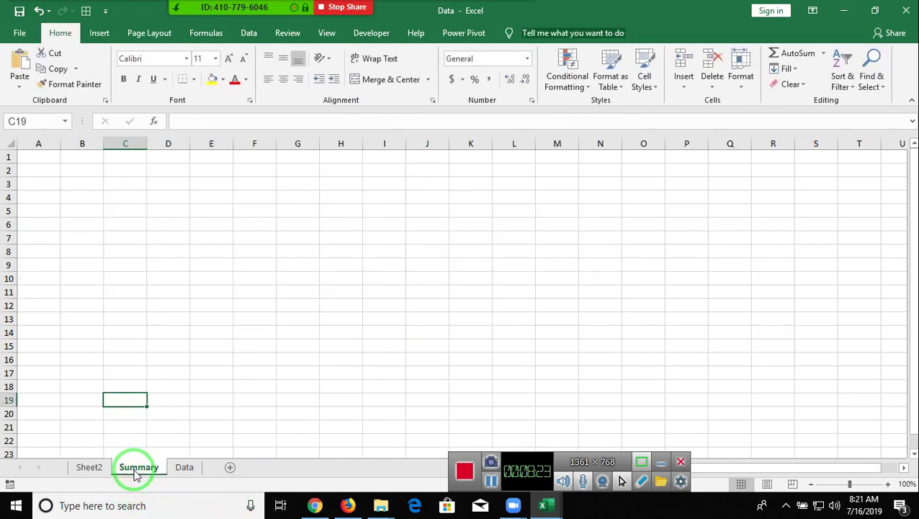
{"action": "key", "text": "ctrl+v"}
{"action": "left_click_drag", "start_coordinate": [195, 404], "coordinate": [103, 154]}
{"action": "left_click_drag", "start_coordinate": [341, 345], "coordinate": [339, 308]}
{"action": "left_click", "coordinate": [492, 355]}
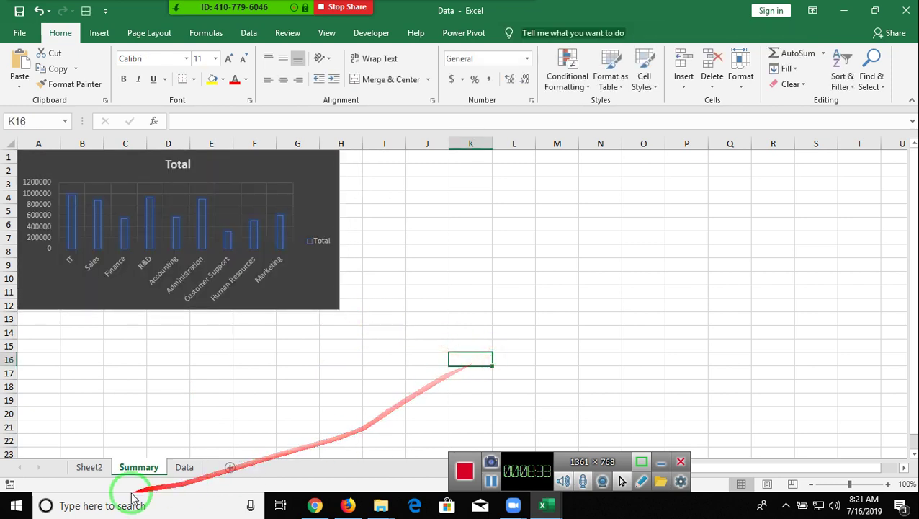
{"action": "left_click", "coordinate": [100, 468]}
{"action": "left_click", "coordinate": [346, 197]}
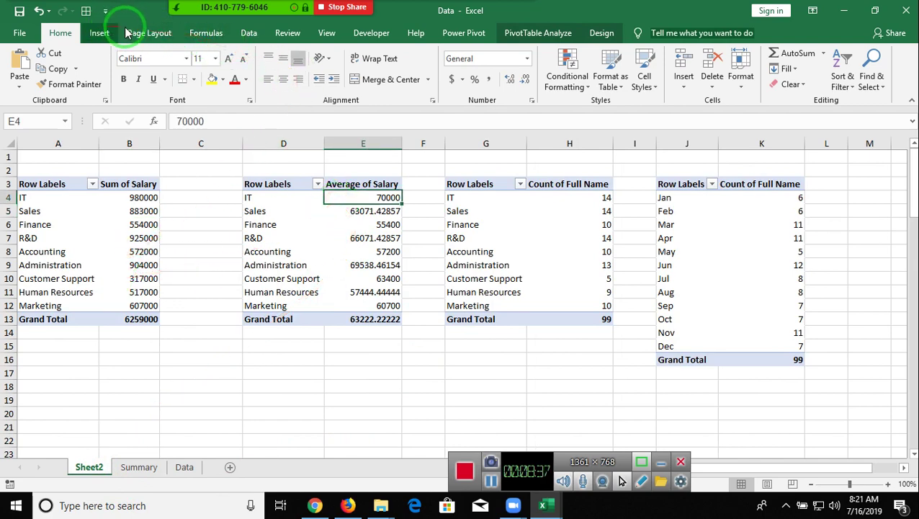
- Insert a clustered column PivotChart from the average salary pivot and hide all its field buttons
{"action": "left_click", "coordinate": [506, 36]}
{"action": "left_click", "coordinate": [720, 75]}
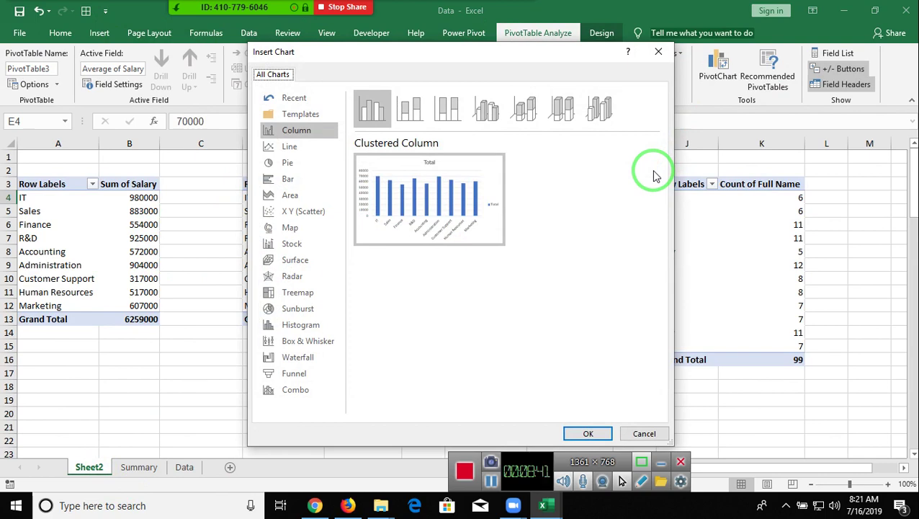
{"action": "mouse_move", "coordinate": [453, 194]}
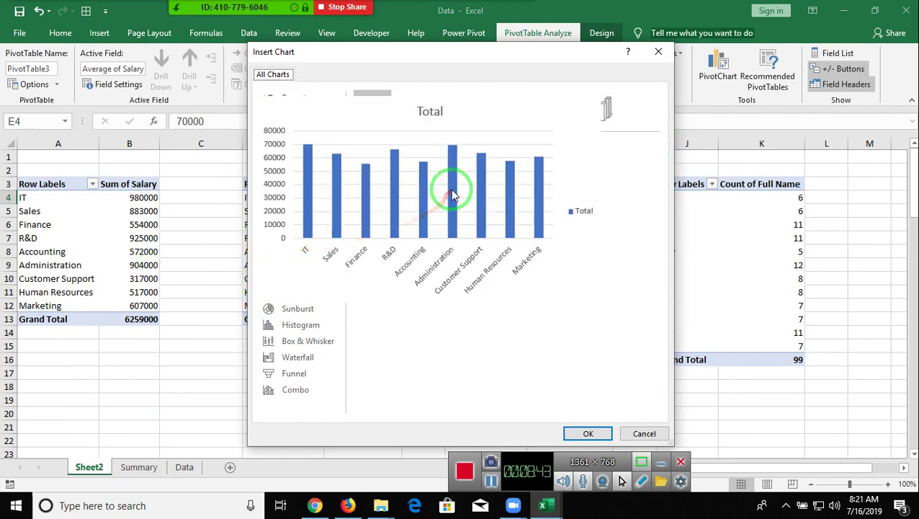
{"action": "left_click", "coordinate": [608, 436]}
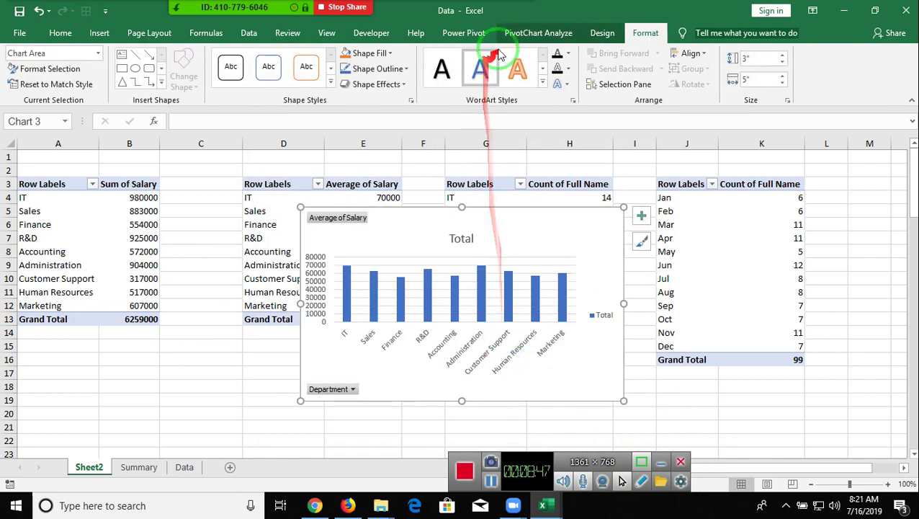
{"action": "right_click", "coordinate": [353, 218]}
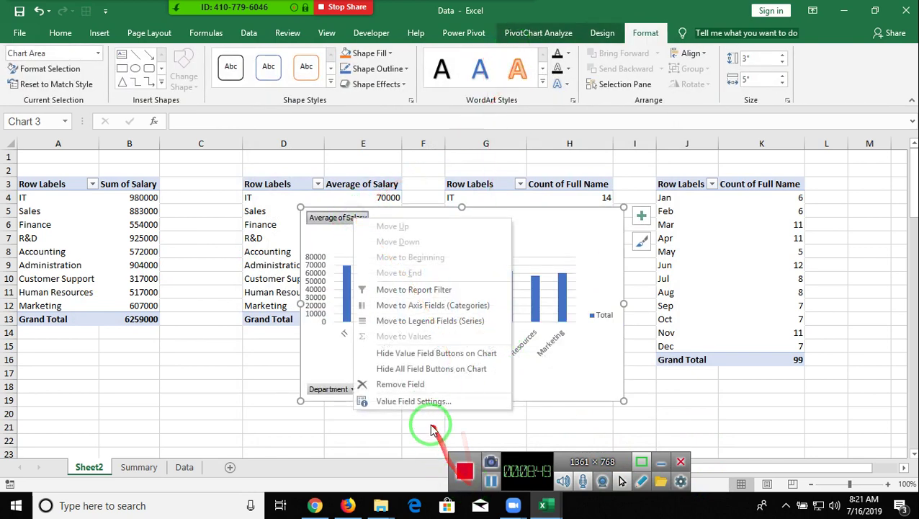
{"action": "left_click", "coordinate": [420, 369]}
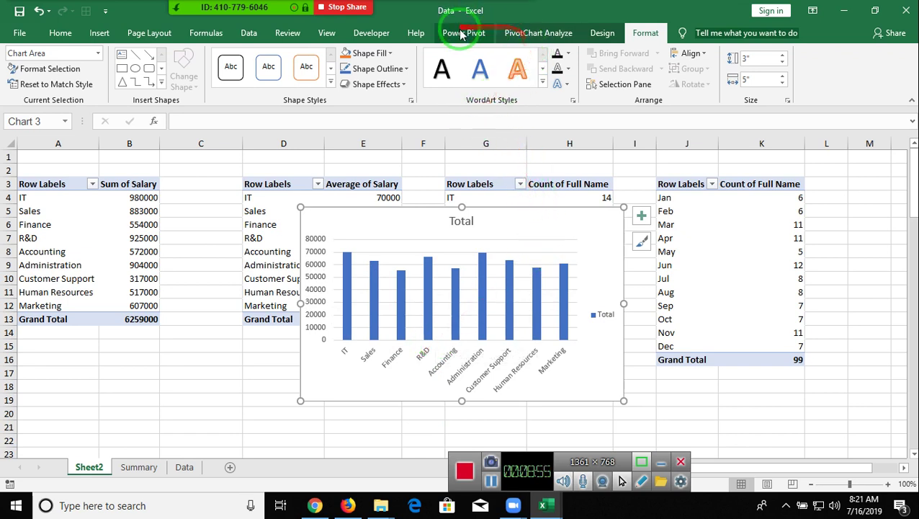
- Apply the blue hatched chart style and cut the chart from Sheet2
{"action": "left_click", "coordinate": [612, 38]}
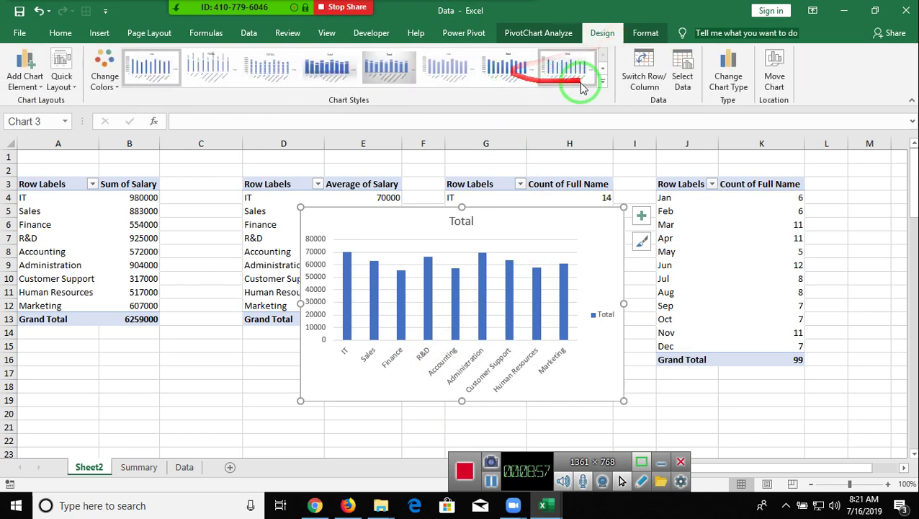
{"action": "left_click", "coordinate": [603, 83]}
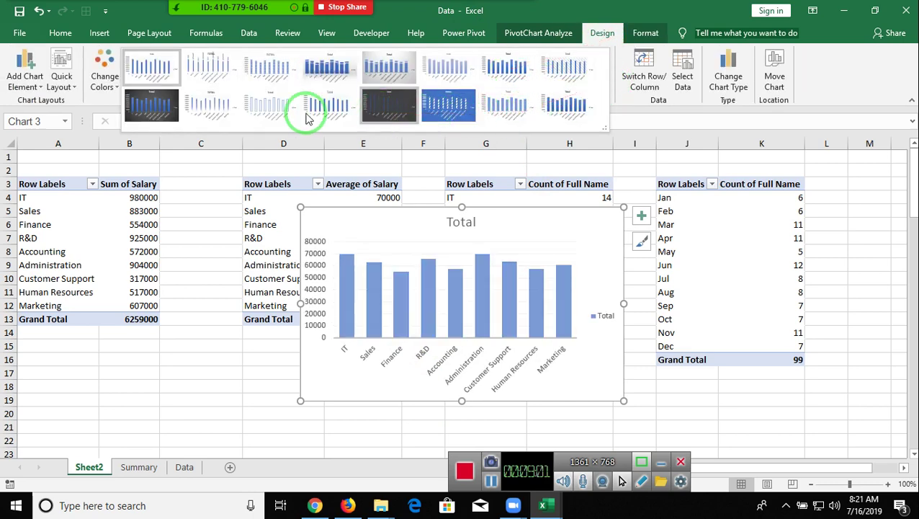
{"action": "left_click", "coordinate": [456, 114]}
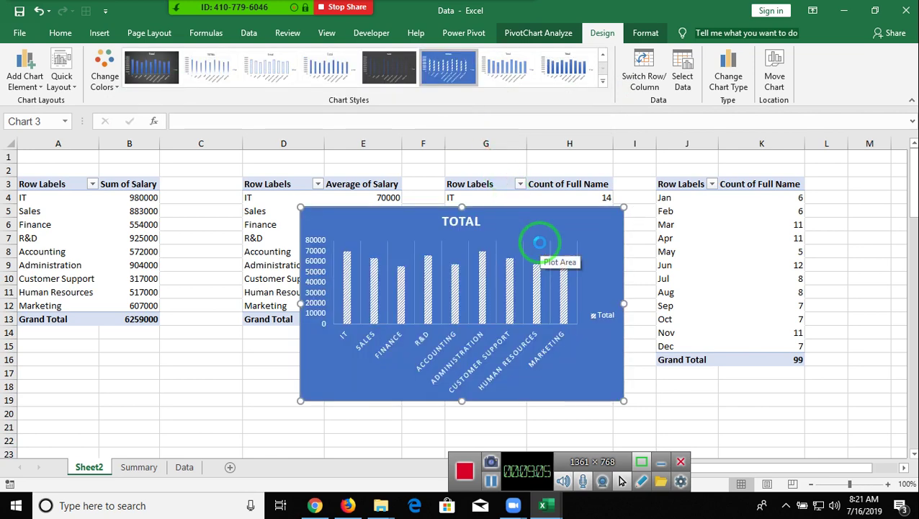
{"action": "key", "text": "Delete"}
- Paste the blue average-salary chart at I1 on Summary, sized to match the dark chart beside it
{"action": "left_click", "coordinate": [138, 466]}
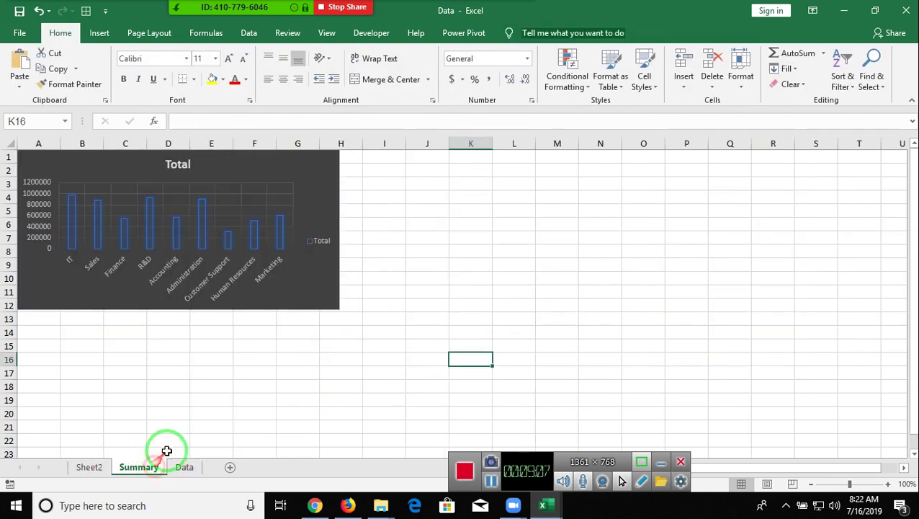
{"action": "left_click", "coordinate": [376, 155]}
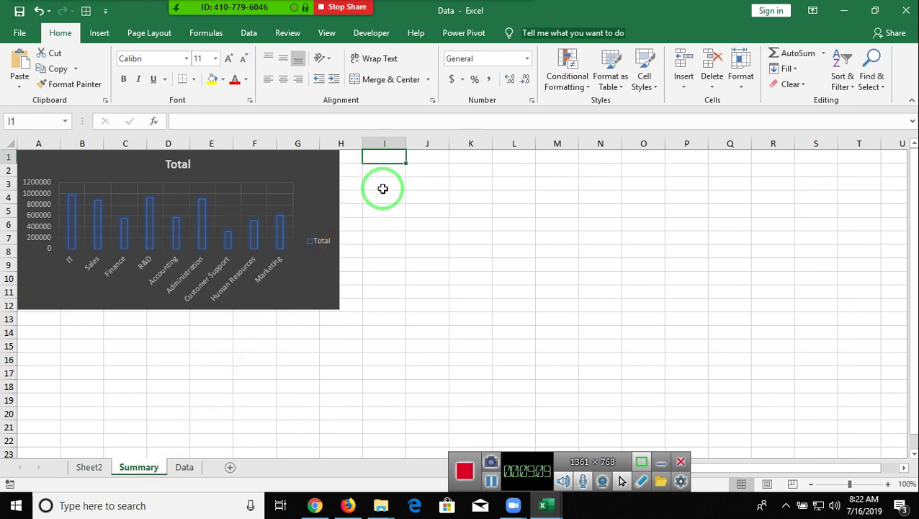
{"action": "key", "text": "ctrl+v"}
{"action": "mouse_move", "coordinate": [426, 186]}
{"action": "left_mouse_down"}
{"action": "mouse_move", "coordinate": [405, 187]}
{"action": "mouse_move", "coordinate": [412, 191]}
{"action": "mouse_move", "coordinate": [404, 173]}
{"action": "mouse_move", "coordinate": [405, 183]}
{"action": "left_mouse_up"}
{"action": "left_click_drag", "start_coordinate": [665, 345], "coordinate": [644, 311]}
{"action": "left_click", "coordinate": [644, 330]}
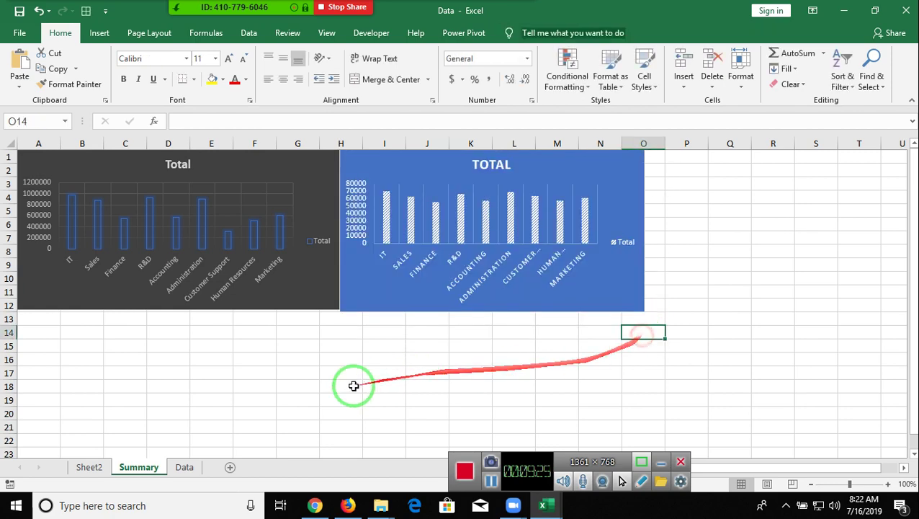
{"action": "left_click", "coordinate": [101, 467]}
{"action": "left_click", "coordinate": [452, 237]}
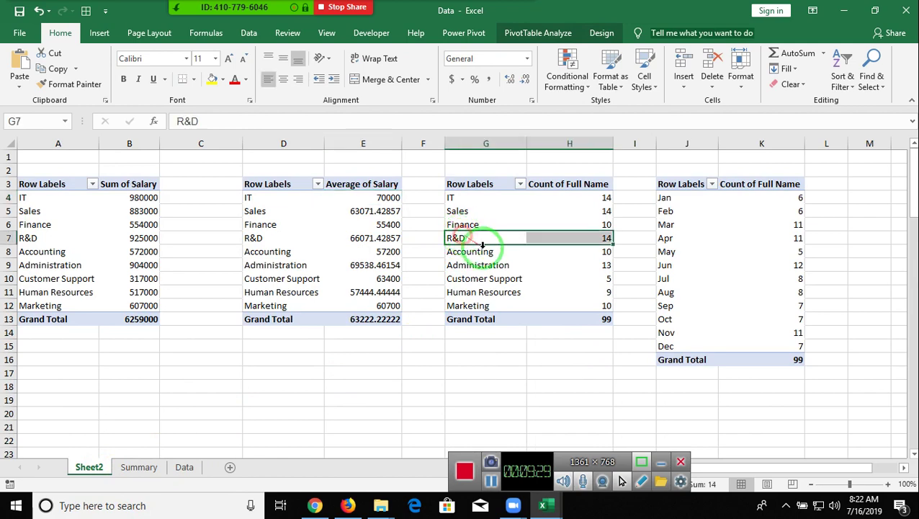
- Open the Zoom participants list and unmute one participant
{"action": "left_click", "coordinate": [558, 33]}
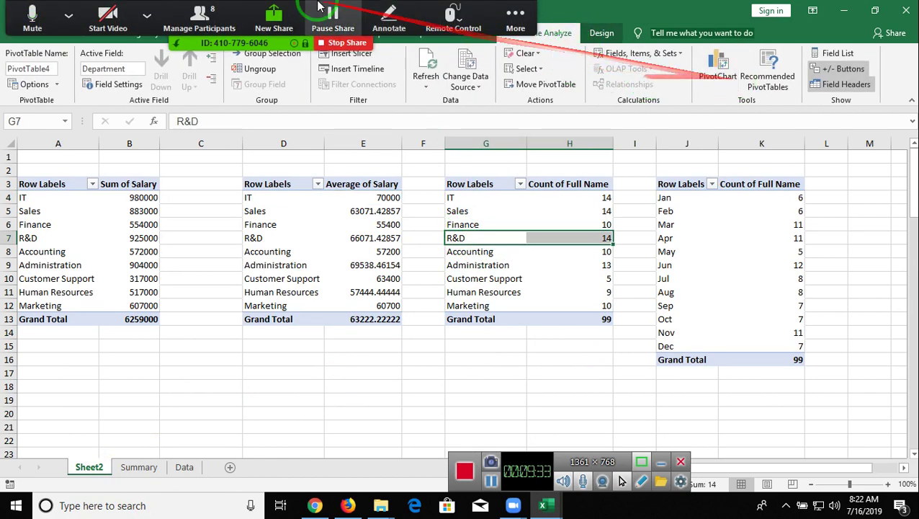
{"action": "left_click", "coordinate": [198, 20]}
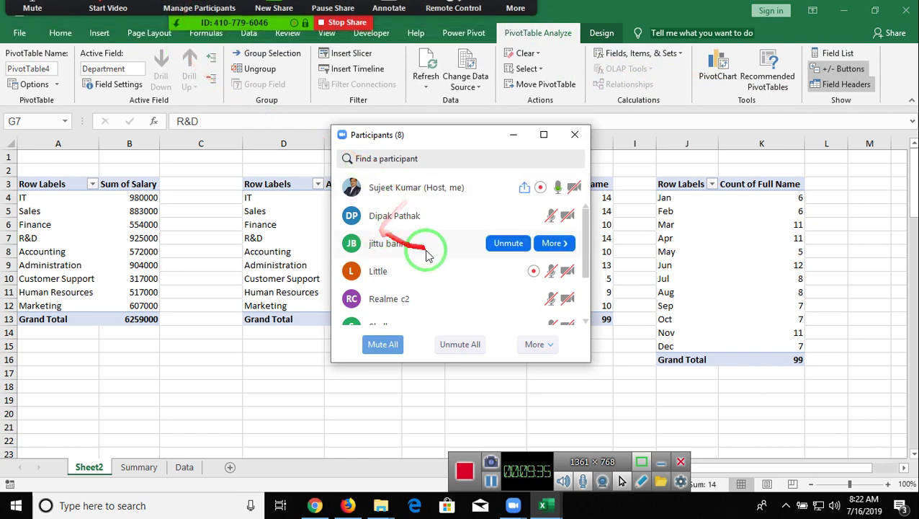
{"action": "mouse_move", "coordinate": [463, 218]}
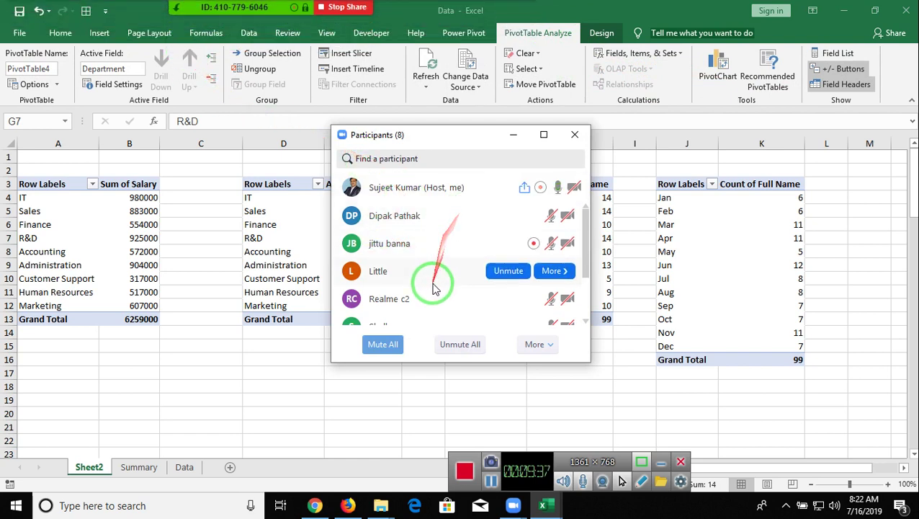
{"action": "scroll", "coordinate": [430, 270], "scroll_direction": "down", "scroll_amount": 2}
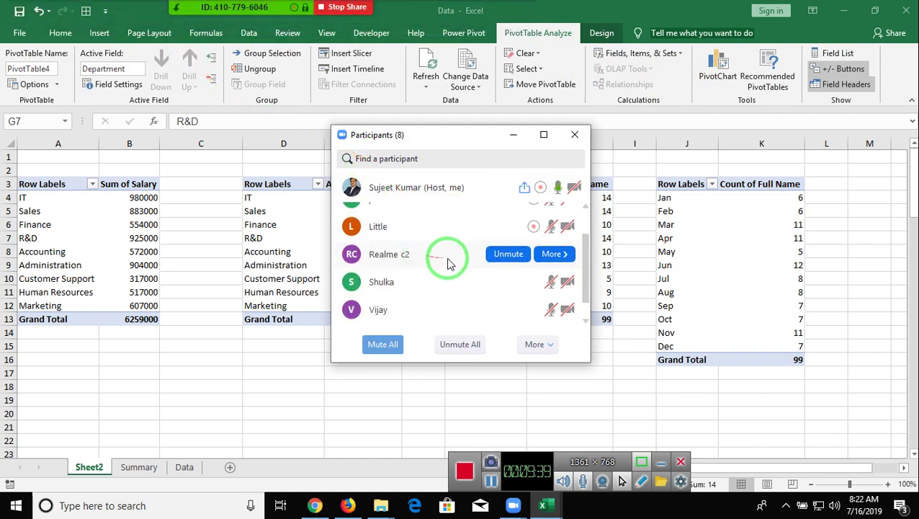
{"action": "left_click", "coordinate": [507, 262]}
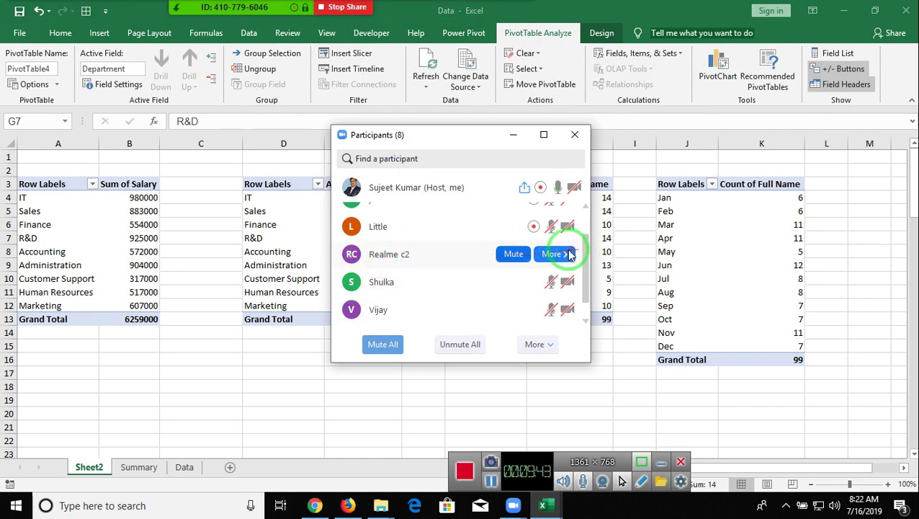
- Give that participant a new screen name and close the participants list
{"action": "left_click", "coordinate": [565, 255]}
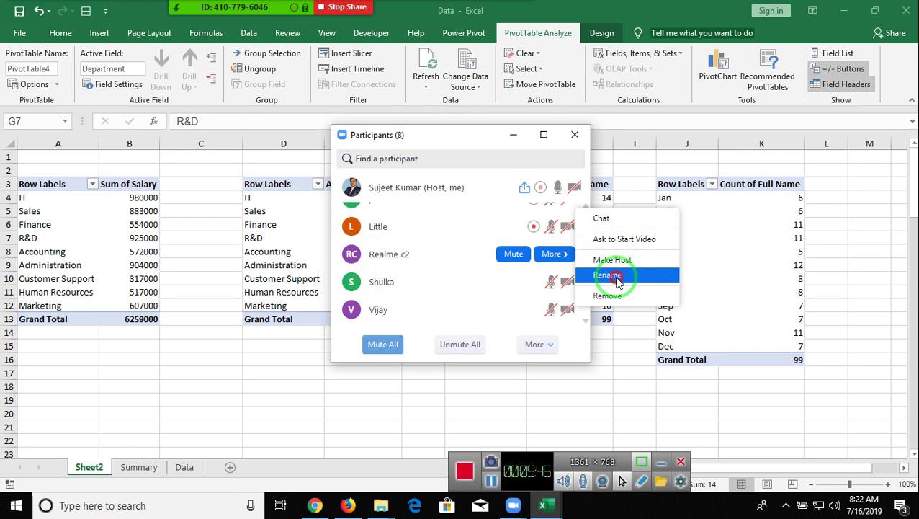
{"action": "left_click", "coordinate": [621, 280]}
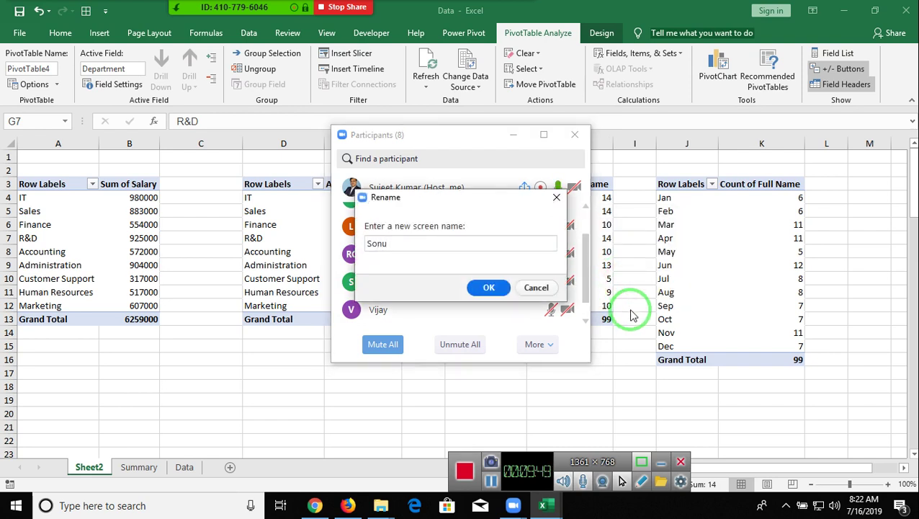
{"action": "type", "text": "Sonu"}
{"action": "left_click", "coordinate": [500, 288]}
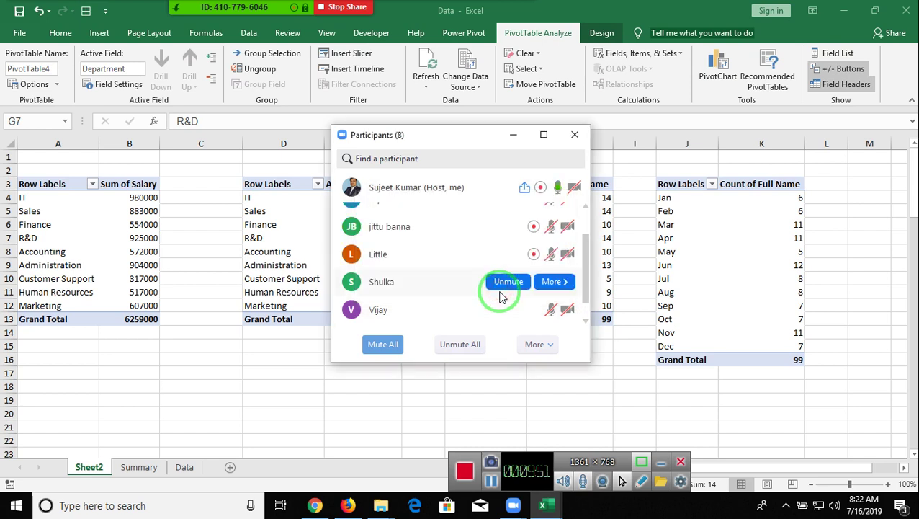
{"action": "scroll", "coordinate": [489, 278], "scroll_direction": "up", "scroll_amount": 2}
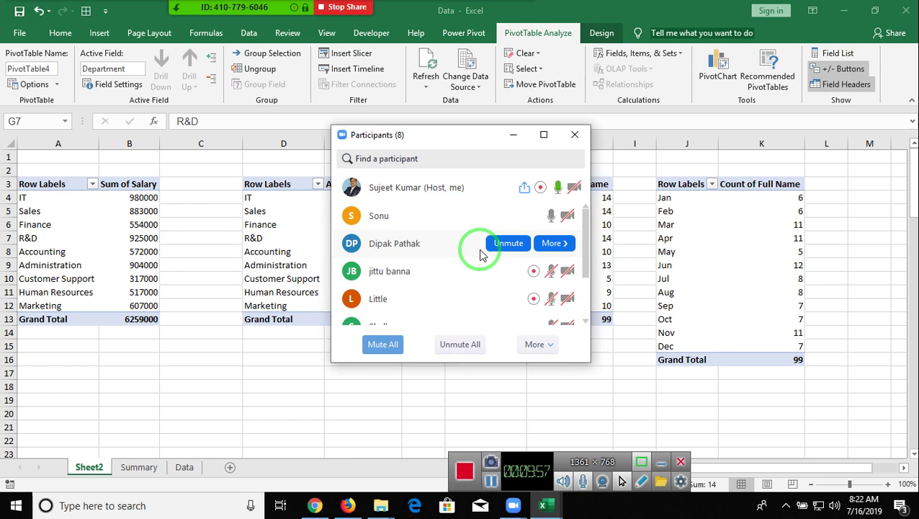
{"action": "left_click", "coordinate": [580, 136]}
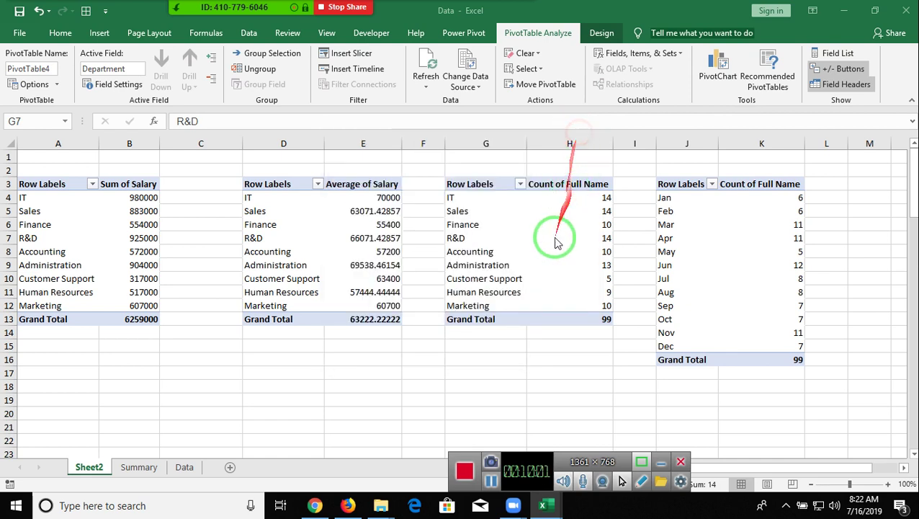
- Insert a clustered column PivotChart from the headcount-by-department pivot, with all field buttons hidden
{"action": "left_click", "coordinate": [686, 229]}
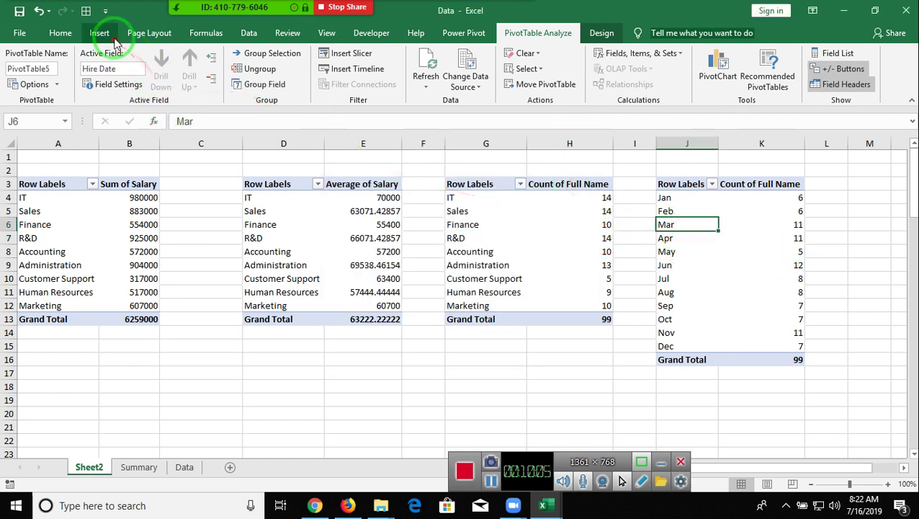
{"action": "left_click", "coordinate": [140, 468]}
{"action": "left_click", "coordinate": [99, 468]}
{"action": "left_click", "coordinate": [475, 264]}
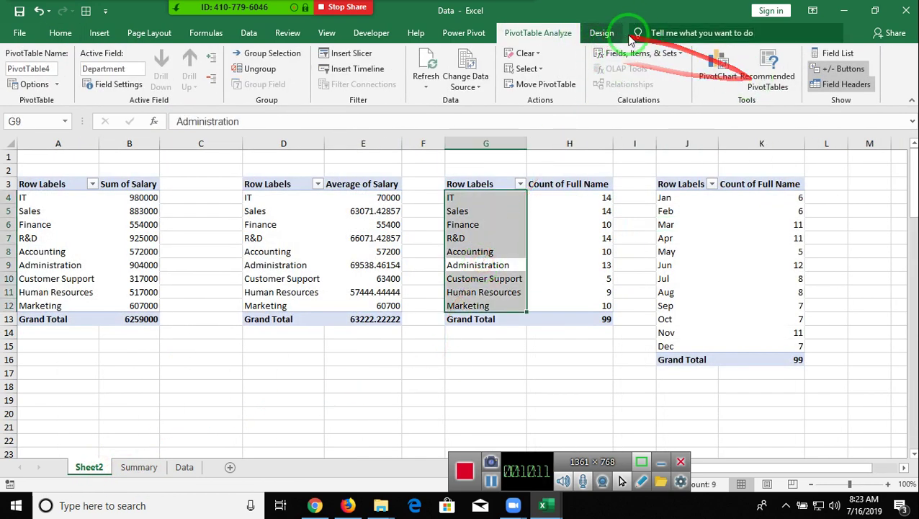
{"action": "left_click", "coordinate": [707, 78]}
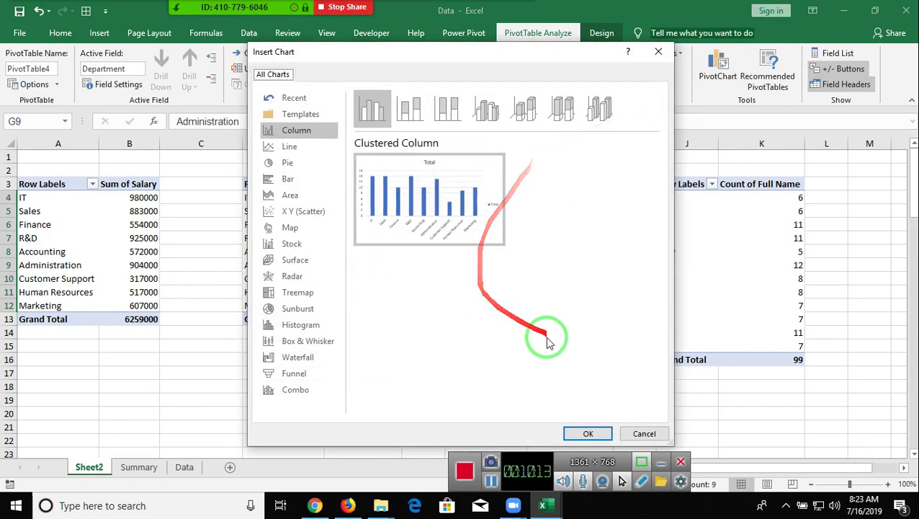
{"action": "left_click", "coordinate": [585, 432]}
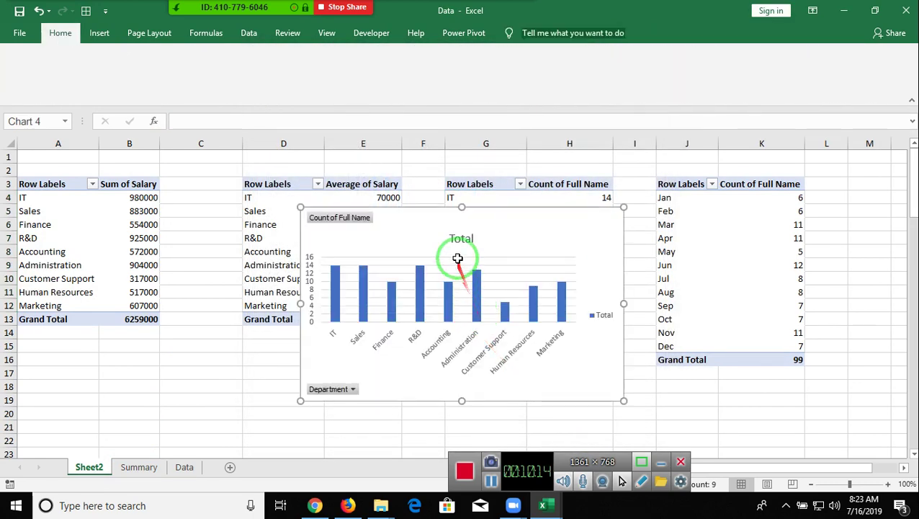
{"action": "right_click", "coordinate": [340, 215]}
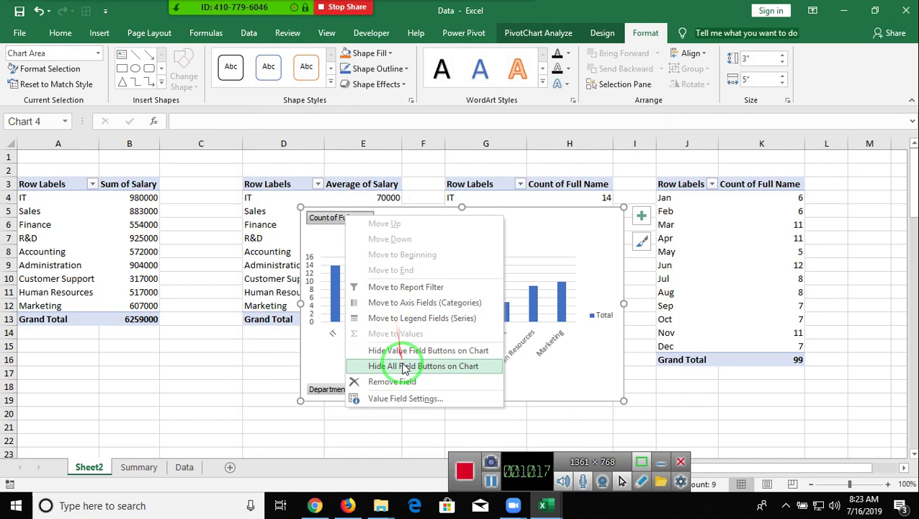
{"action": "left_click", "coordinate": [414, 366]}
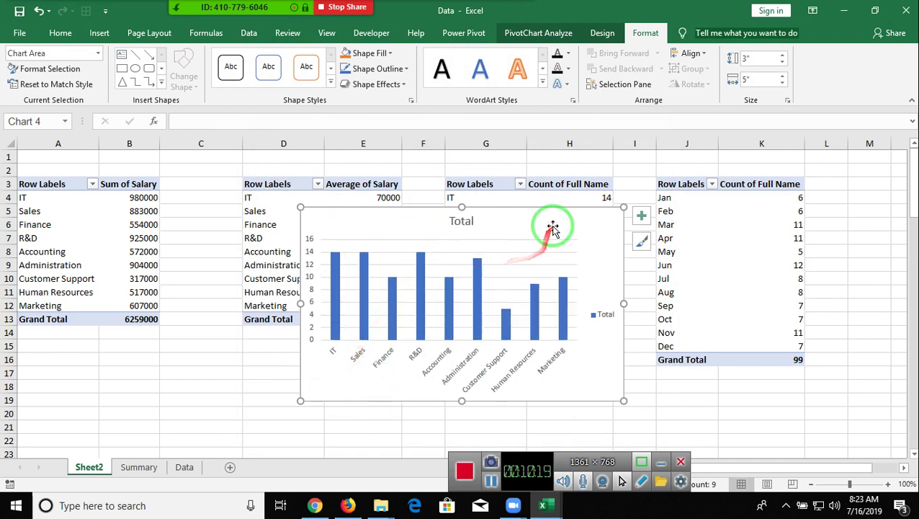
- Apply a dark chart style to the headcount chart
{"action": "left_click", "coordinate": [538, 32]}
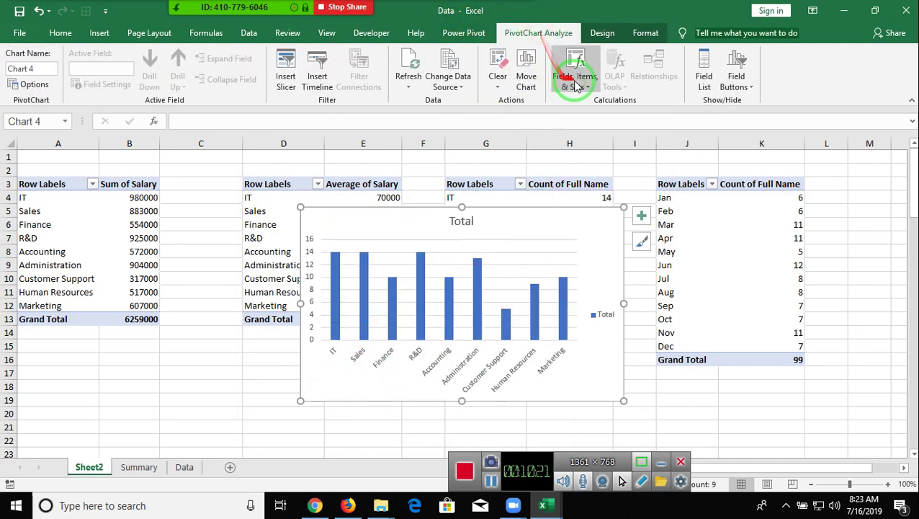
{"action": "left_click", "coordinate": [602, 33]}
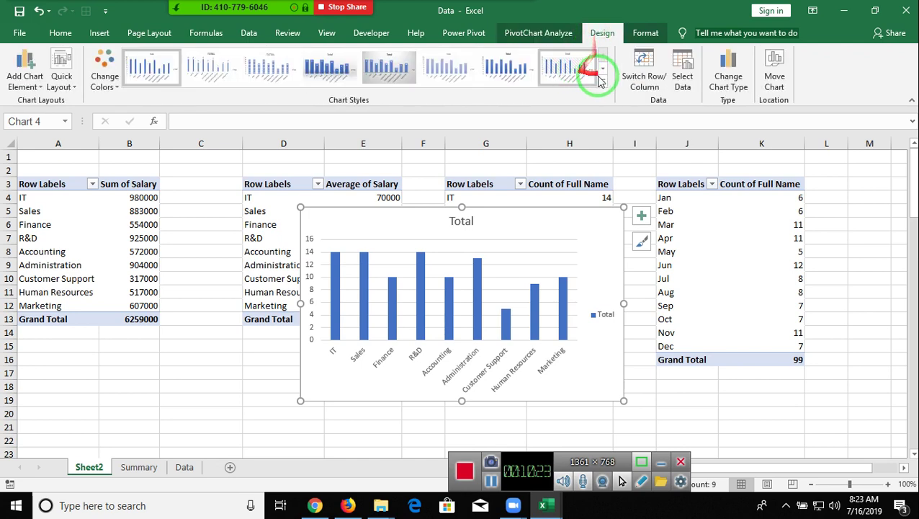
{"action": "left_click", "coordinate": [604, 88]}
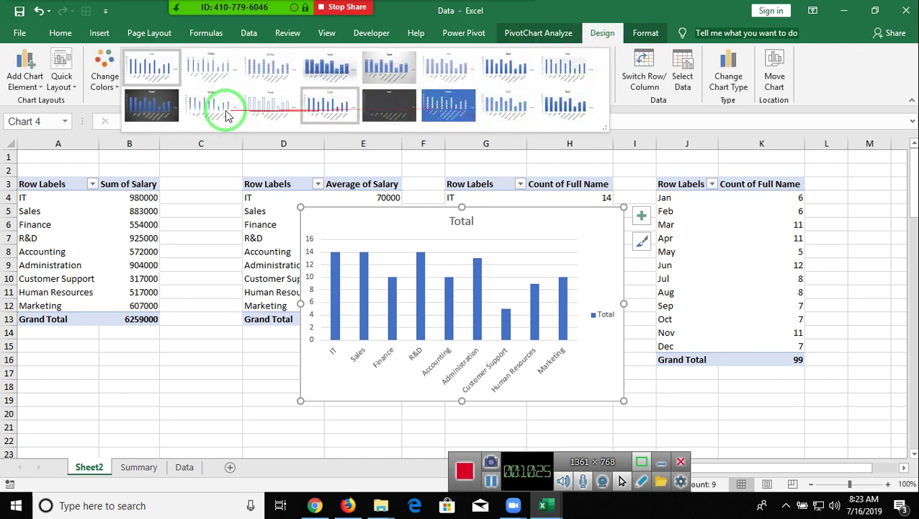
{"action": "left_click", "coordinate": [105, 78]}
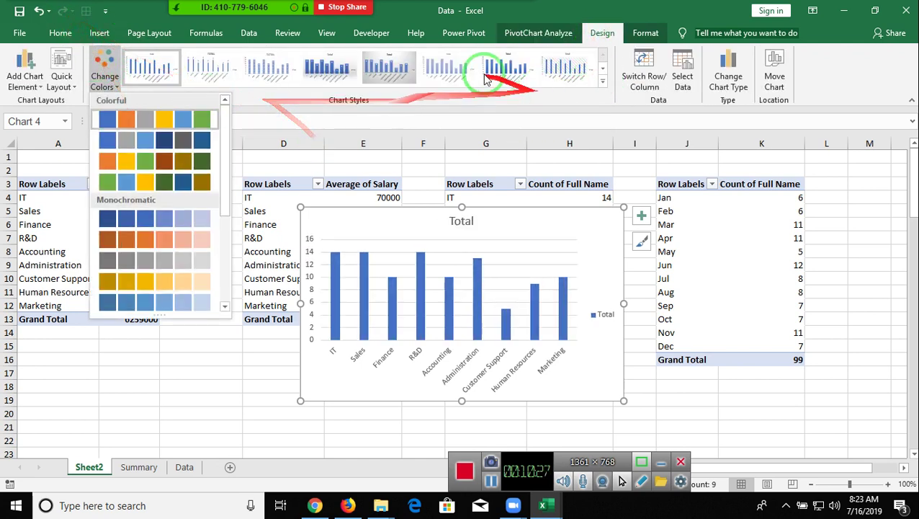
{"action": "left_click", "coordinate": [604, 87]}
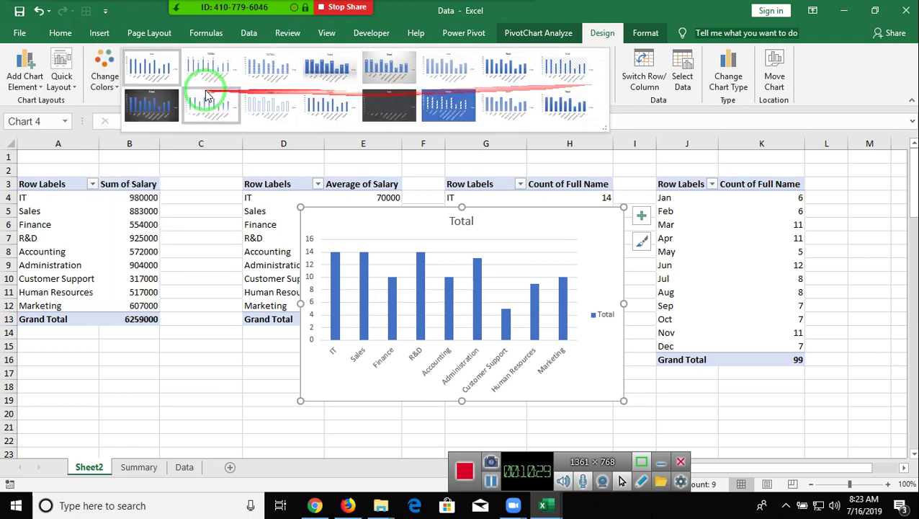
{"action": "left_click", "coordinate": [168, 106]}
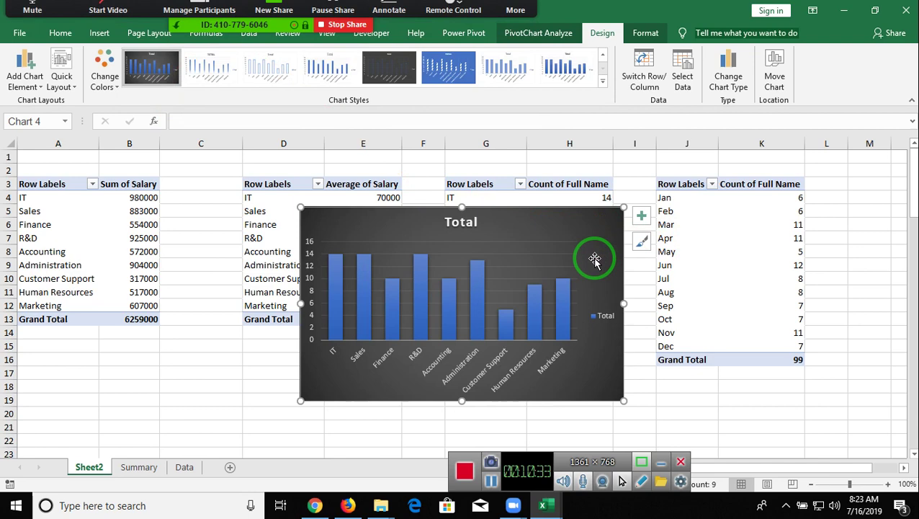
- Cut the headcount chart and paste it at A13 on Summary, under the salary-total chart
{"action": "key", "text": "Delete"}
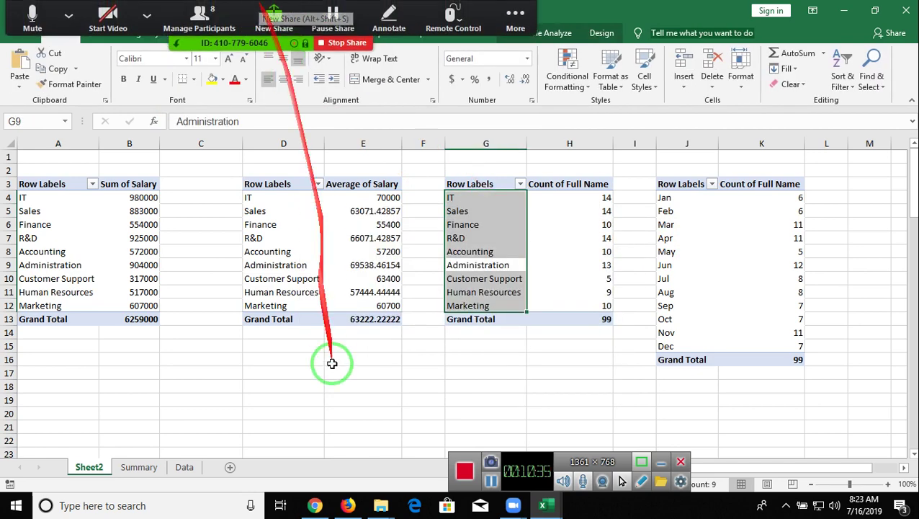
{"action": "left_click", "coordinate": [153, 468]}
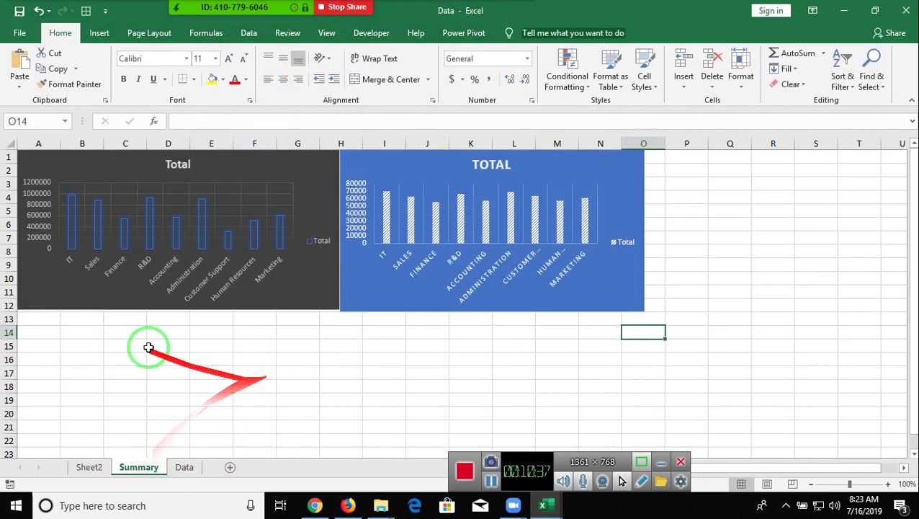
{"action": "left_click", "coordinate": [44, 321]}
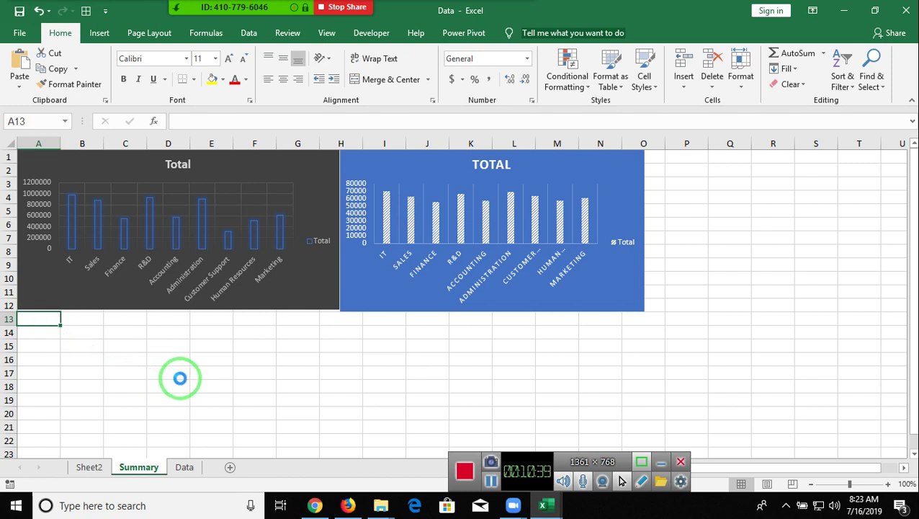
{"action": "key", "text": "ctrl+v"}
{"action": "scroll", "coordinate": [259, 344], "scroll_direction": "down", "scroll_amount": 2}
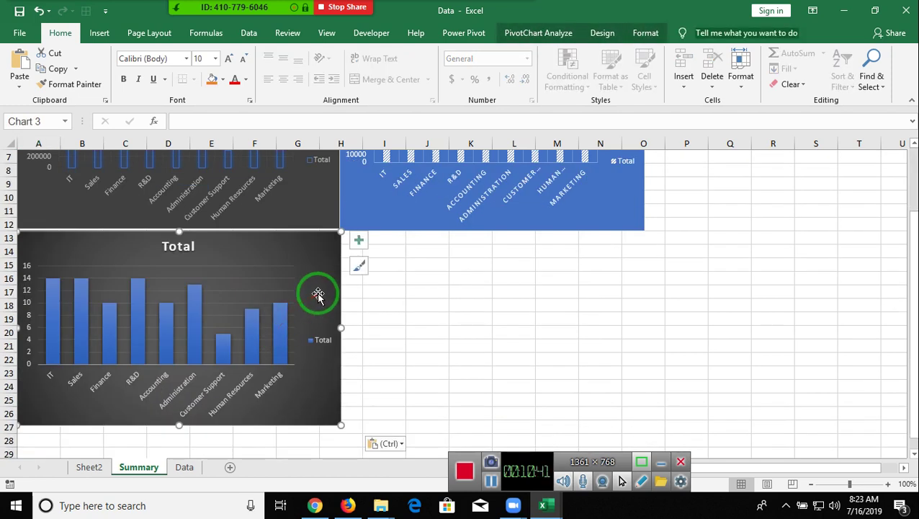
{"action": "left_click_drag", "start_coordinate": [319, 293], "coordinate": [311, 290]}
- Shrink the headcount chart to end near row 23, then return to Sheet2
{"action": "left_click", "coordinate": [376, 293]}
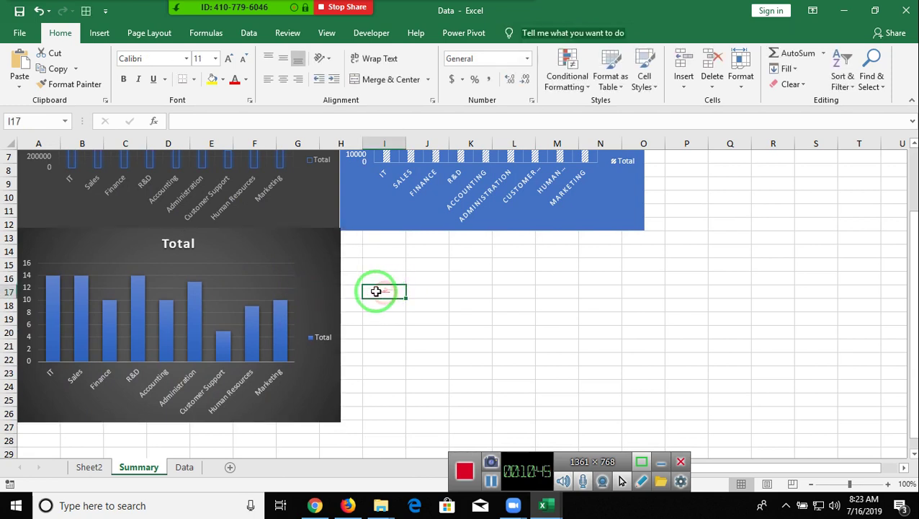
{"action": "left_click", "coordinate": [330, 394]}
{"action": "left_click_drag", "start_coordinate": [342, 421], "coordinate": [339, 376]}
{"action": "scroll", "coordinate": [398, 374], "scroll_direction": "up", "scroll_amount": 2}
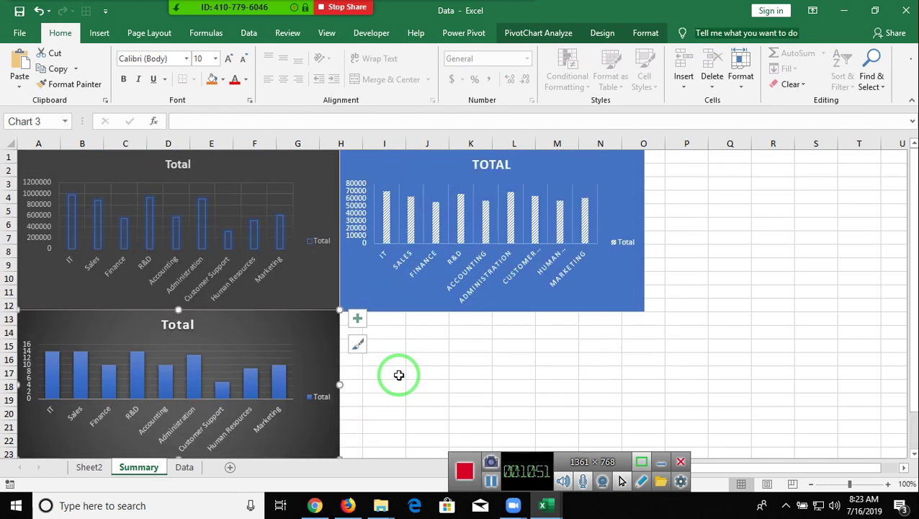
{"action": "left_click", "coordinate": [401, 340]}
{"action": "left_click", "coordinate": [108, 467]}
{"action": "left_click", "coordinate": [719, 197]}
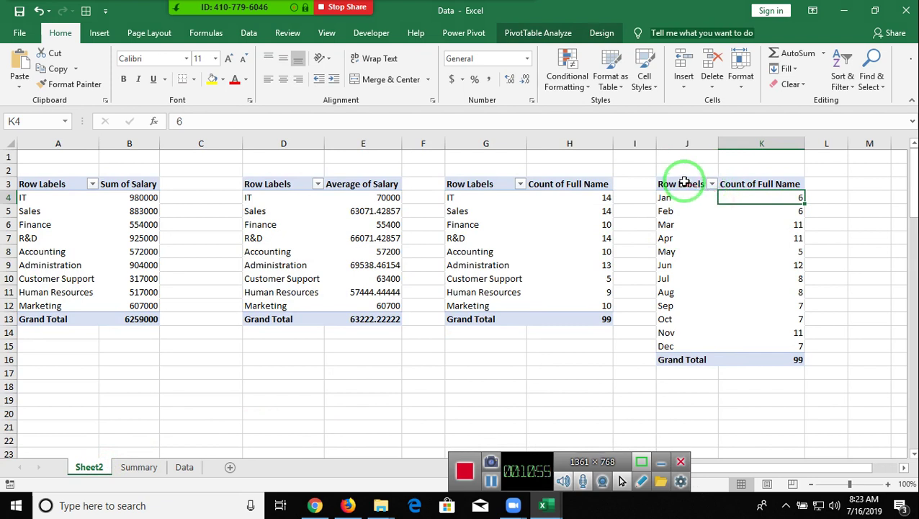
- Insert a pie PivotChart from the month headcount pivot and hide all its field buttons
{"action": "left_click", "coordinate": [480, 42]}
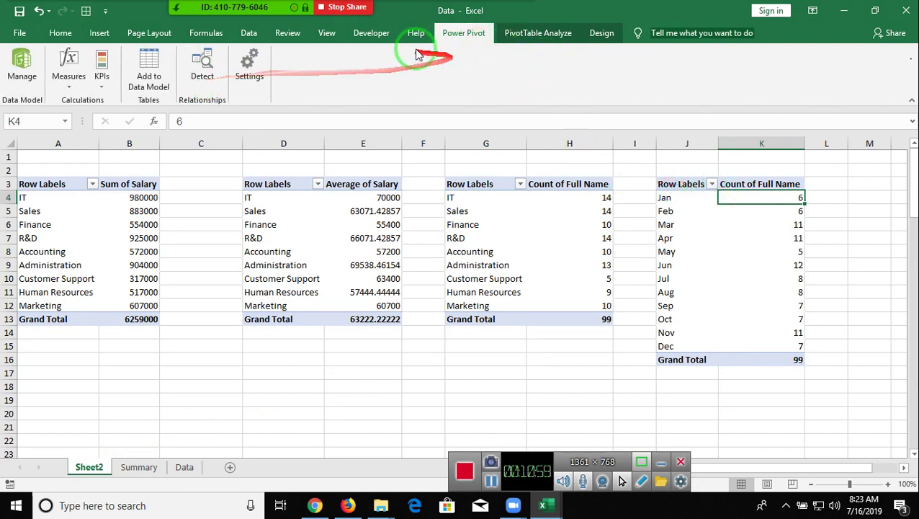
{"action": "left_click", "coordinate": [536, 34]}
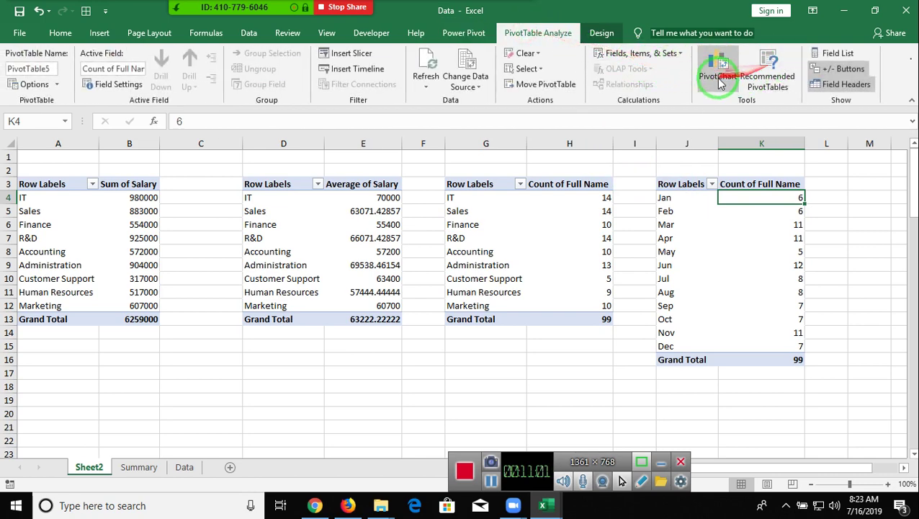
{"action": "left_click", "coordinate": [703, 92]}
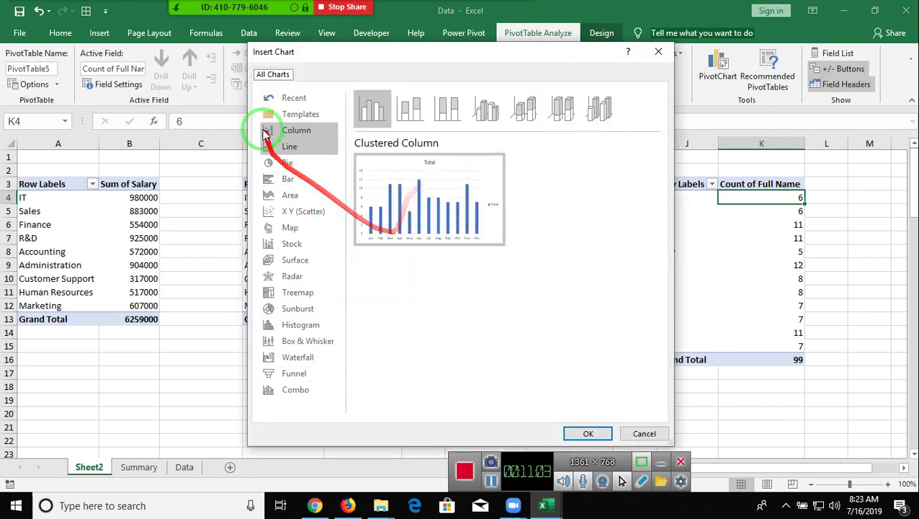
{"action": "left_click", "coordinate": [284, 161]}
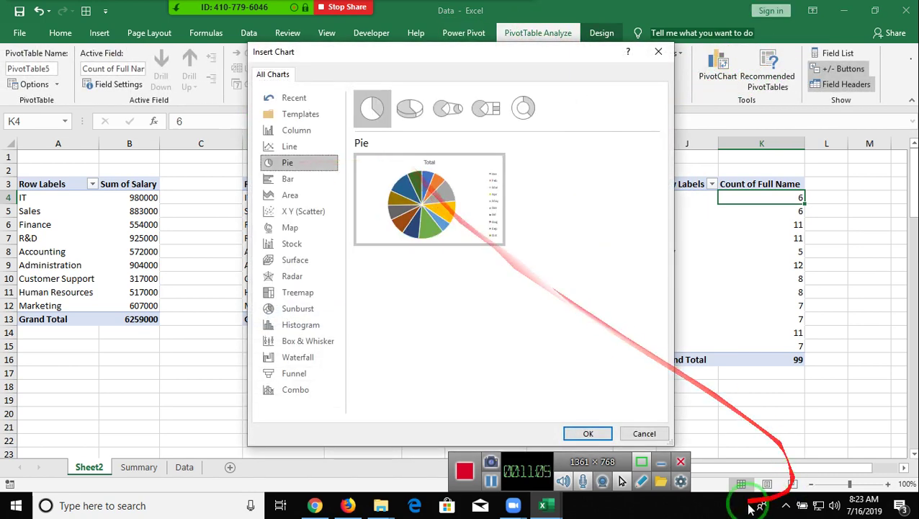
{"action": "left_click", "coordinate": [588, 433]}
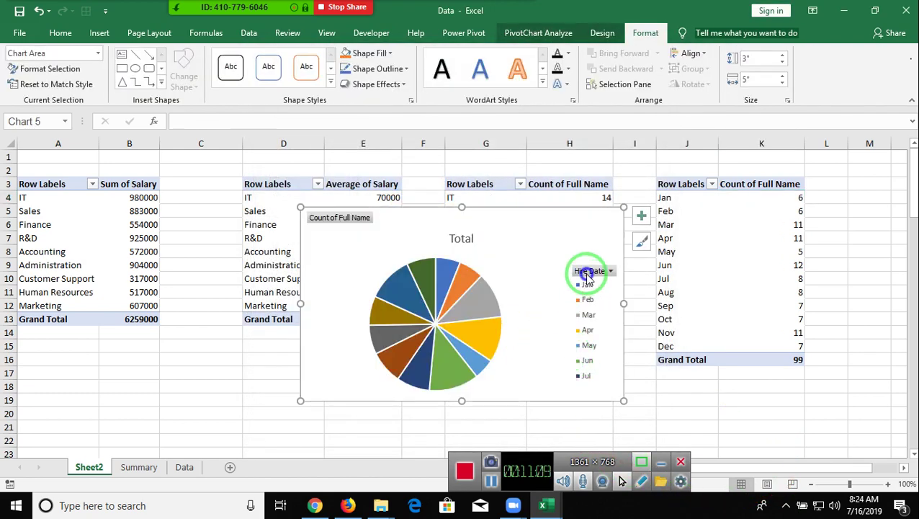
{"action": "right_click", "coordinate": [589, 274]}
{"action": "left_click", "coordinate": [662, 425]}
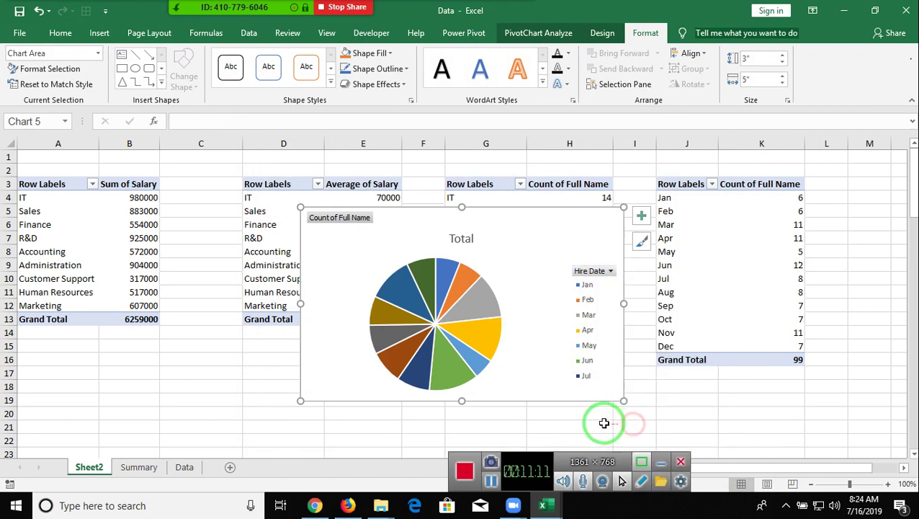
- Apply the blue labelled chart style to the pie chart and cut it from Sheet2
{"action": "left_click", "coordinate": [552, 32]}
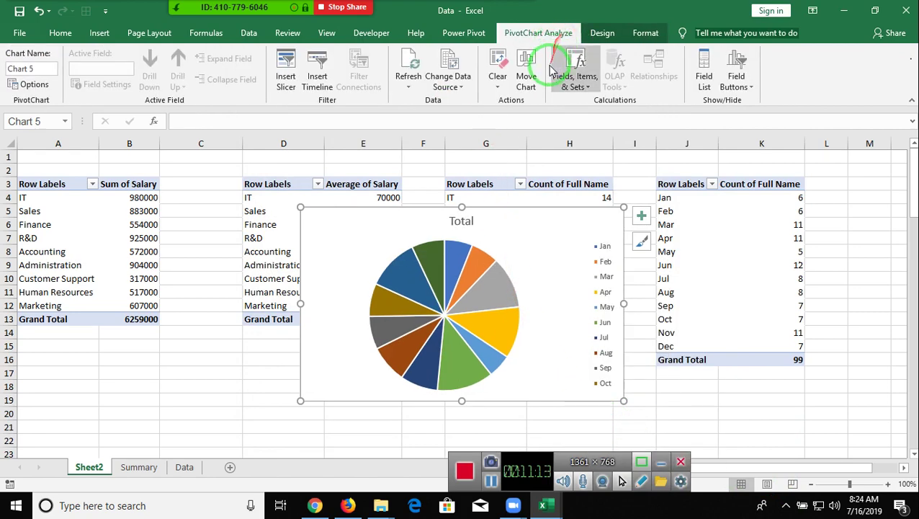
{"action": "left_click", "coordinate": [595, 33]}
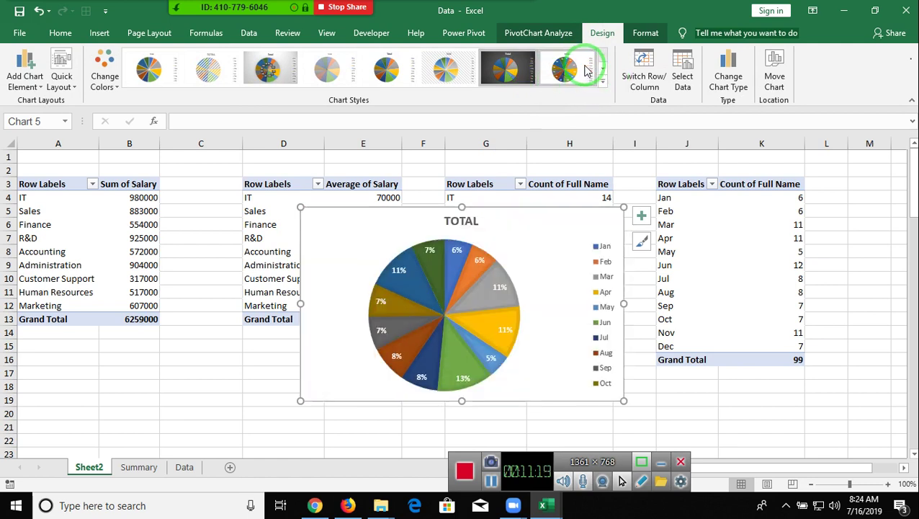
{"action": "left_click", "coordinate": [602, 82]}
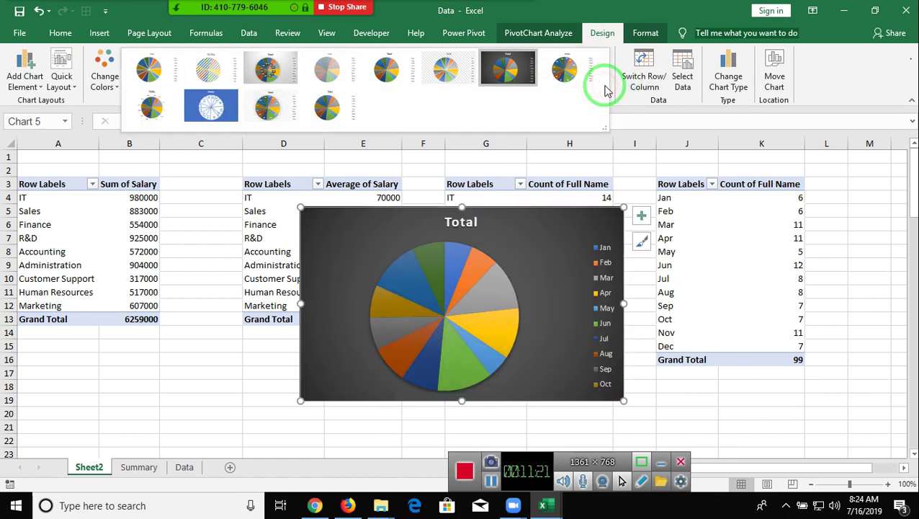
{"action": "left_click", "coordinate": [221, 106]}
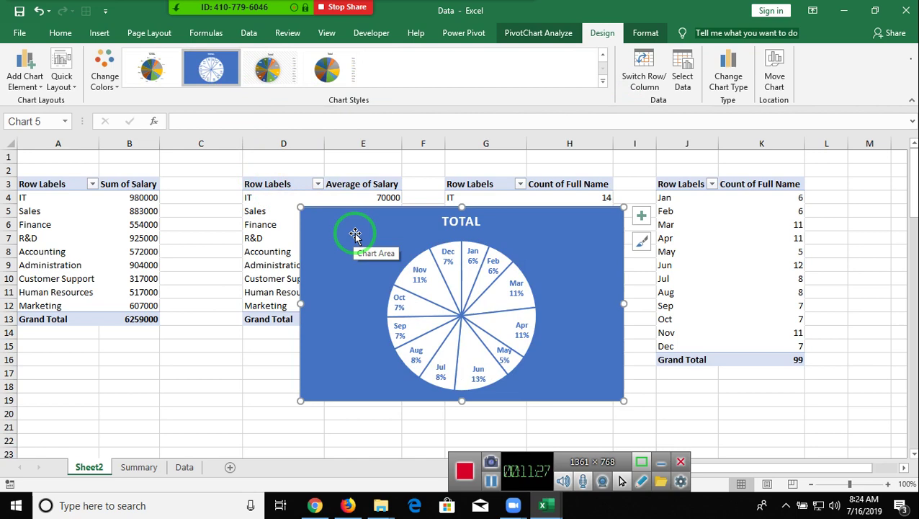
{"action": "key", "text": "ctrl+x"}
- Paste the pie chart at H13 on Summary, under the blue column chart
{"action": "left_click", "coordinate": [155, 469]}
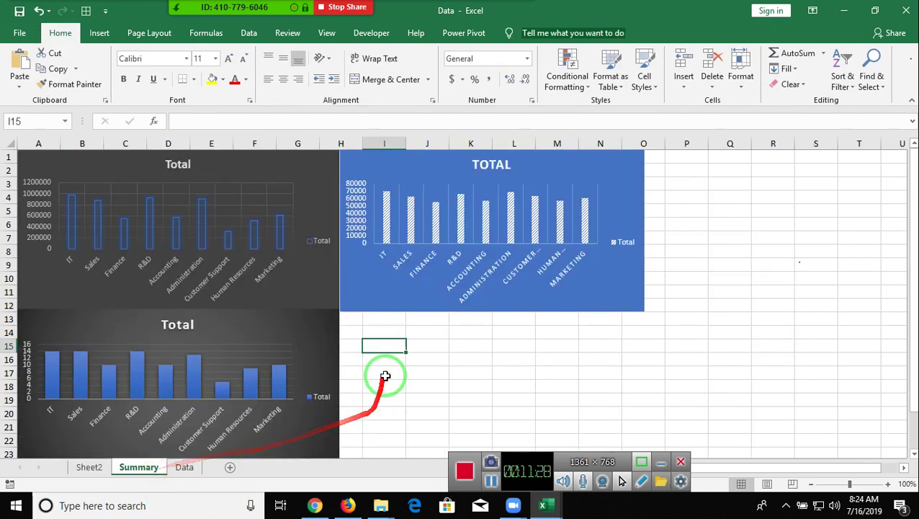
{"action": "left_click", "coordinate": [354, 324]}
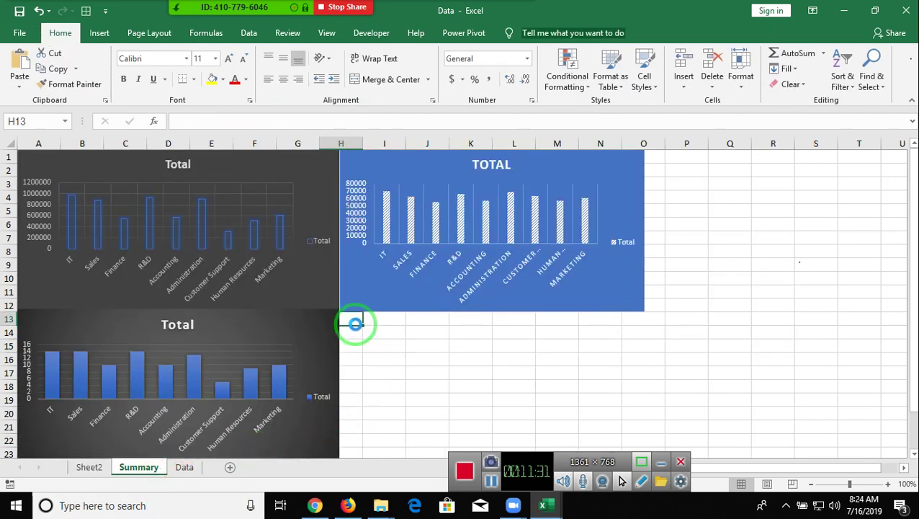
{"action": "key", "text": "ctrl+v"}
{"action": "left_click_drag", "start_coordinate": [418, 346], "coordinate": [437, 347]}
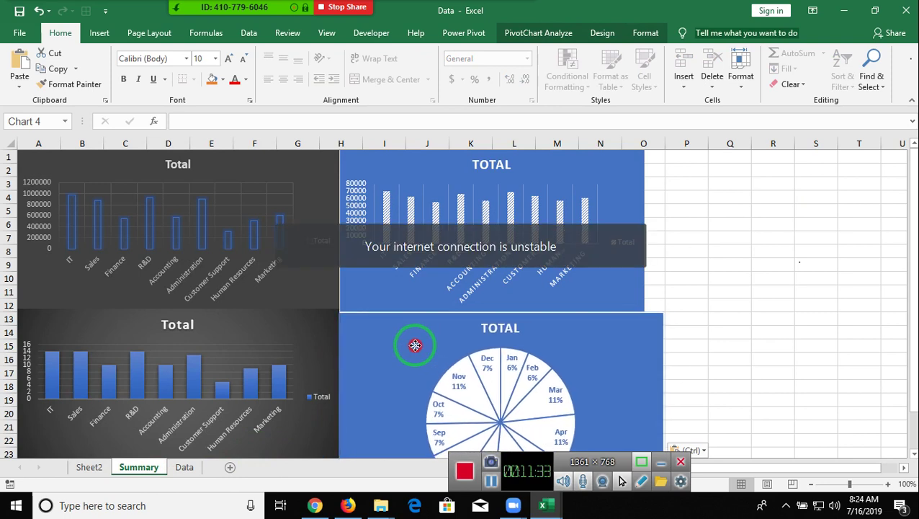
- Make the pie chart narrower and shorter to fit the dashboard, then return to Sheet2
{"action": "left_click_drag", "start_coordinate": [662, 313], "coordinate": [644, 320]}
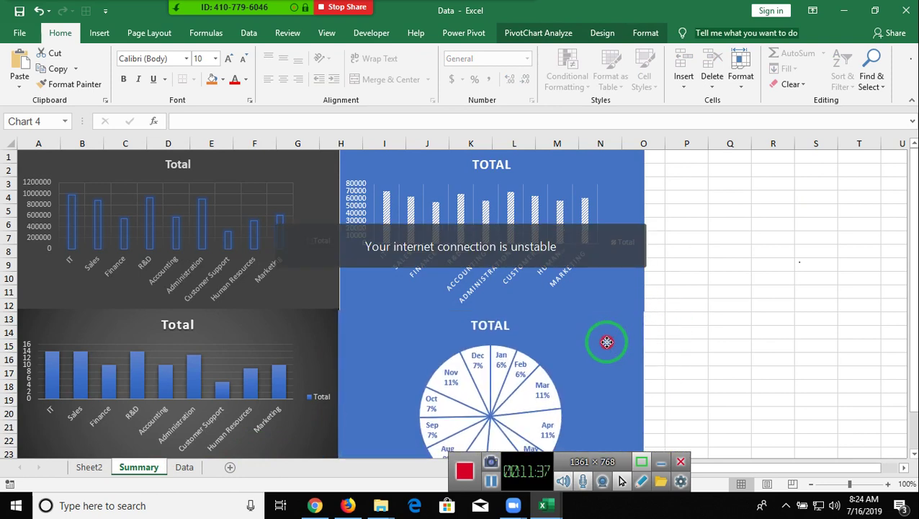
{"action": "scroll", "coordinate": [608, 346], "scroll_direction": "down", "scroll_amount": 2}
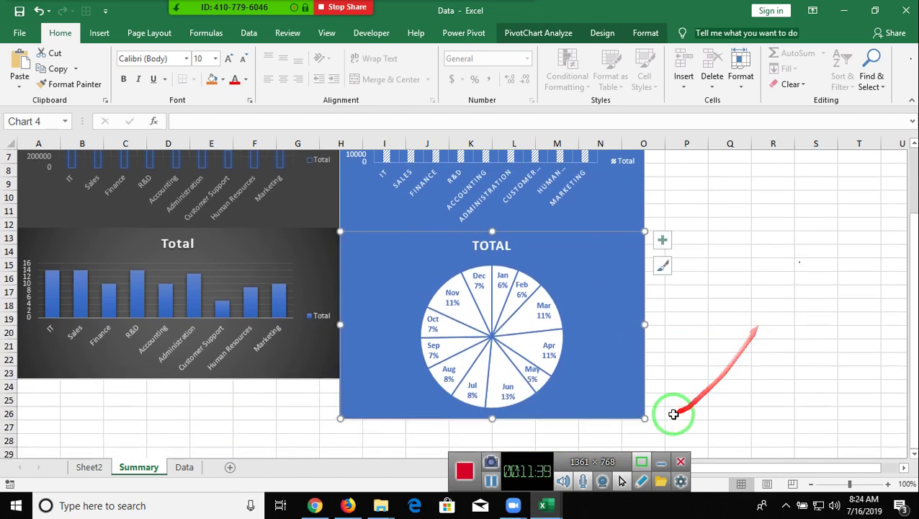
{"action": "left_click_drag", "start_coordinate": [644, 418], "coordinate": [646, 386]}
{"action": "left_click", "coordinate": [722, 332]}
{"action": "scroll", "coordinate": [721, 333], "scroll_direction": "up", "scroll_amount": 2}
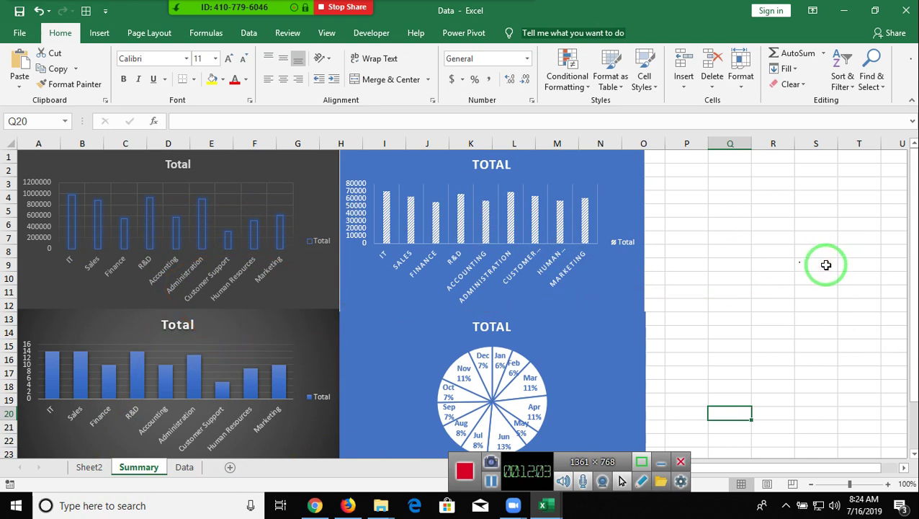
{"action": "left_click", "coordinate": [828, 264]}
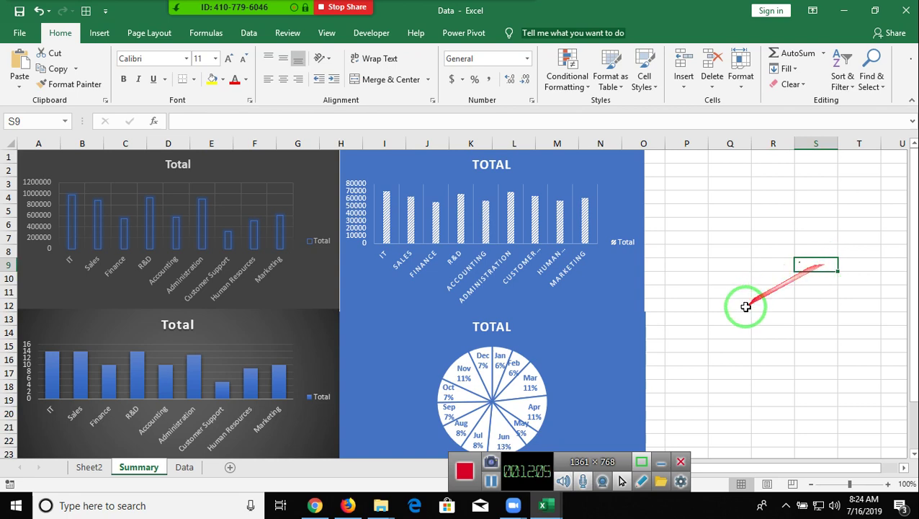
{"action": "scroll", "coordinate": [721, 309], "scroll_direction": "down", "scroll_amount": 2}
{"action": "left_click", "coordinate": [89, 467]}
{"action": "left_click", "coordinate": [123, 290]}
- Insert Month, Performance Score and Department slicers from the Sum of Salary pivot table
{"action": "left_click", "coordinate": [548, 35]}
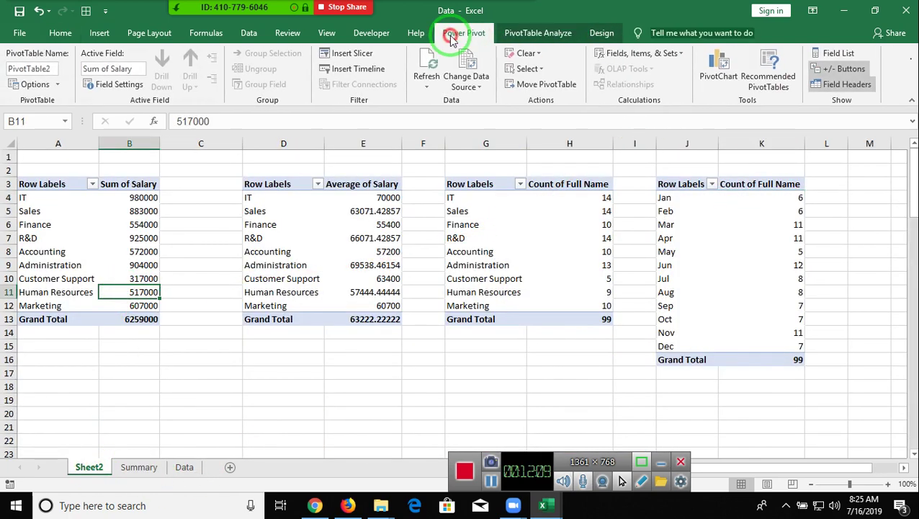
{"action": "left_click", "coordinate": [451, 36]}
{"action": "left_click", "coordinate": [547, 34]}
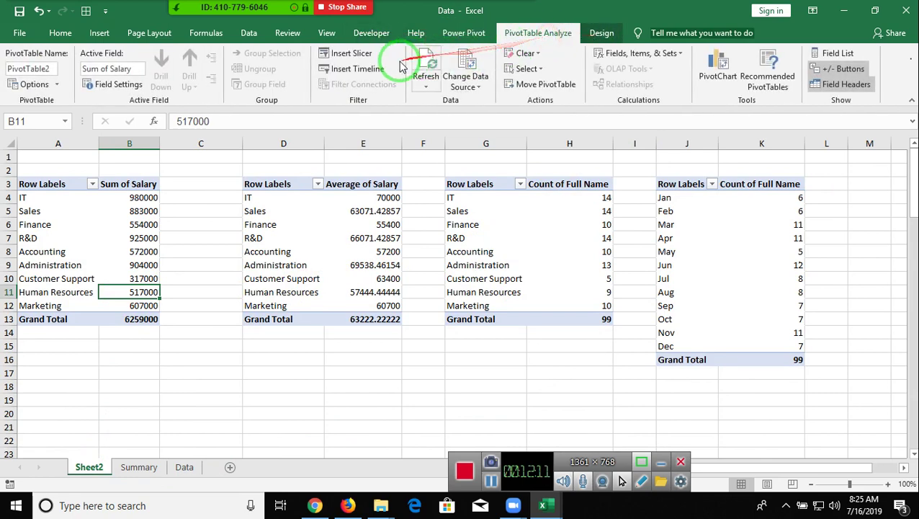
{"action": "left_click", "coordinate": [325, 53]}
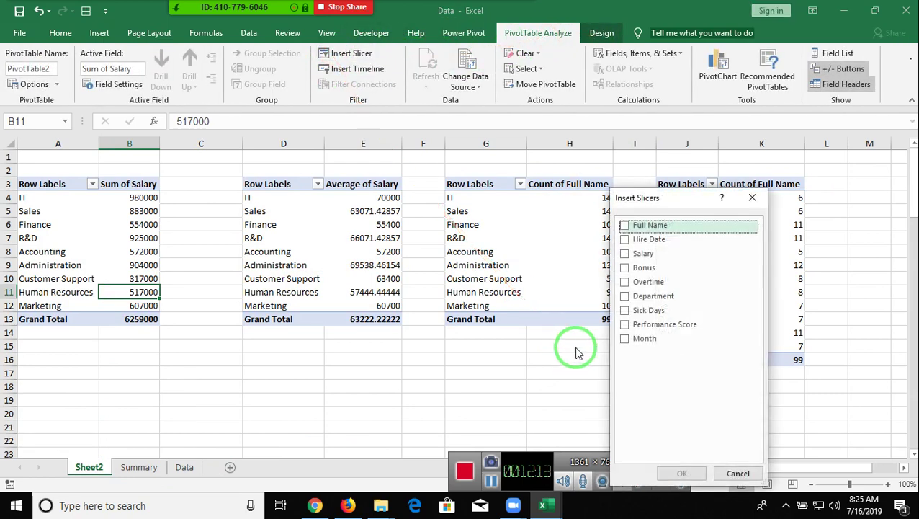
{"action": "left_click", "coordinate": [625, 337]}
{"action": "left_click", "coordinate": [626, 324]}
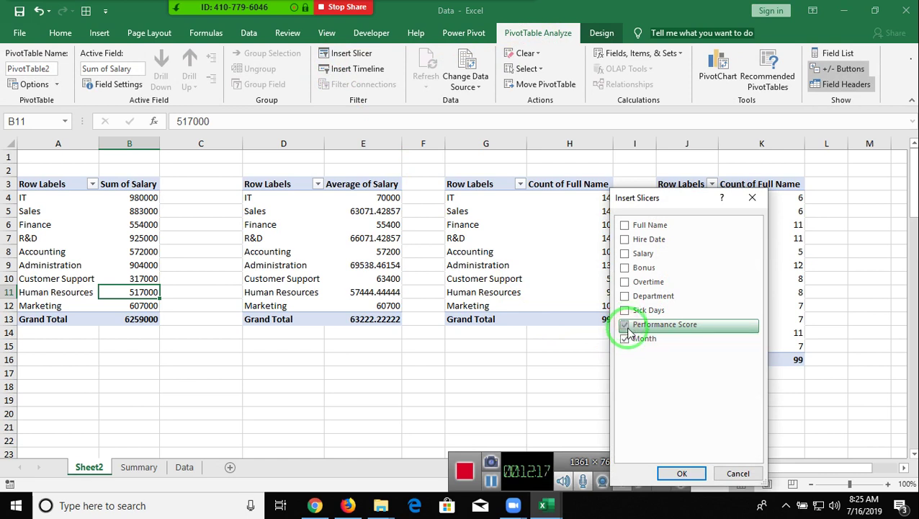
{"action": "left_click", "coordinate": [624, 295]}
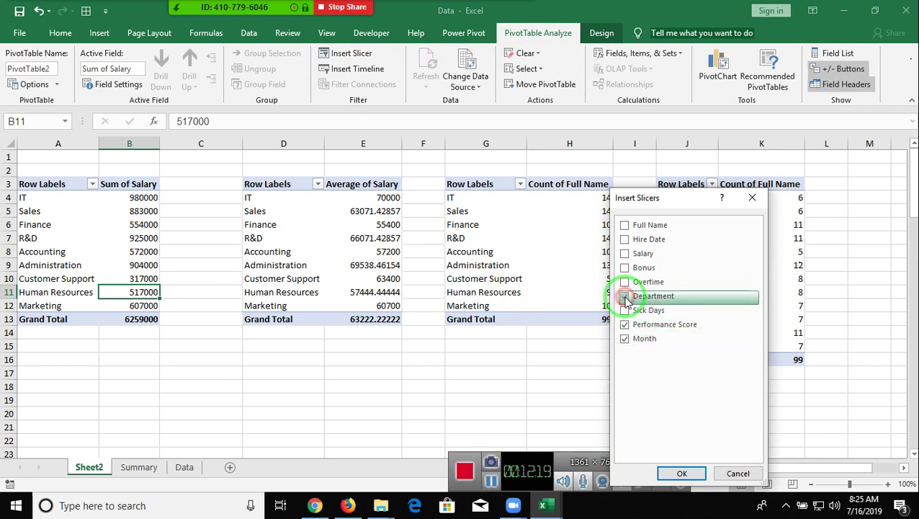
{"action": "left_click", "coordinate": [686, 473]}
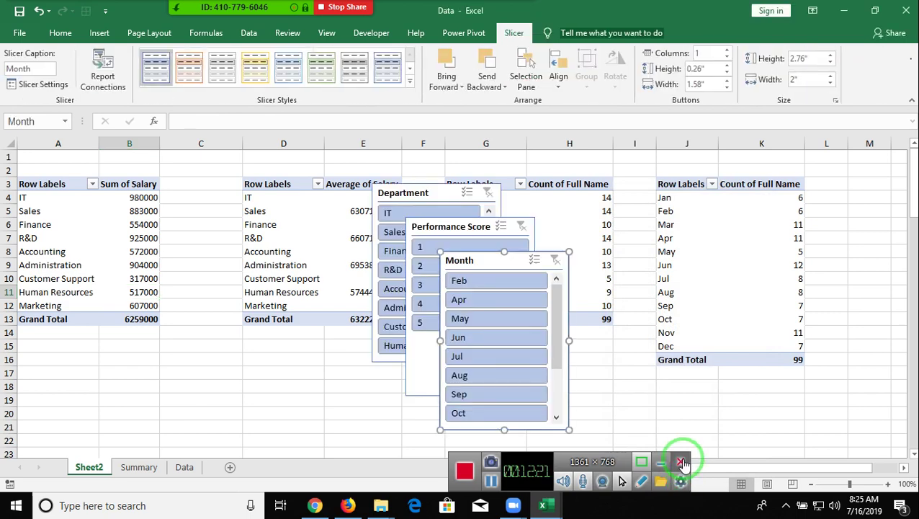
- Select all three slicers and cut them from Sheet2
{"action": "left_click", "coordinate": [425, 234], "text": "ctrl"}
{"action": "left_click", "coordinate": [421, 199], "text": "ctrl"}
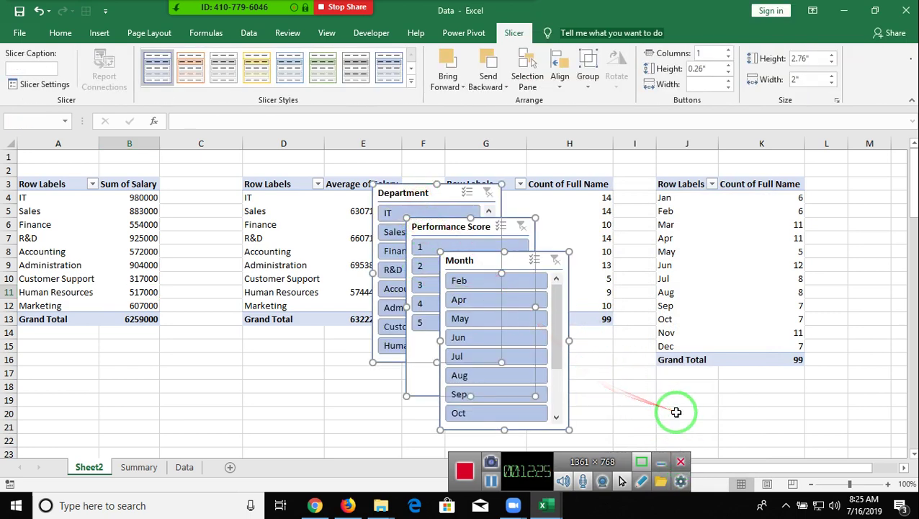
{"action": "key", "text": "Delete"}
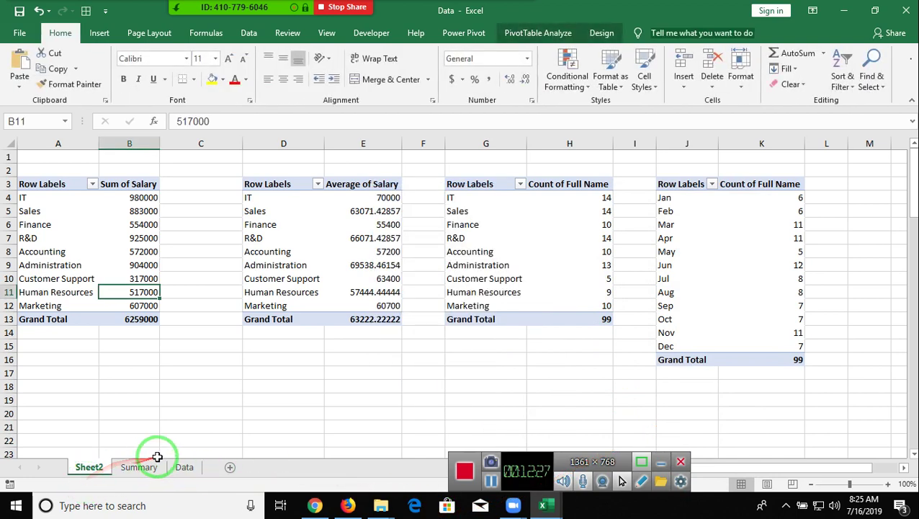
- Paste the three slicers at P1 on Summary and place Performance Score beside Department
{"action": "left_click", "coordinate": [148, 467]}
{"action": "scroll", "coordinate": [692, 288], "scroll_direction": "up", "scroll_amount": 2}
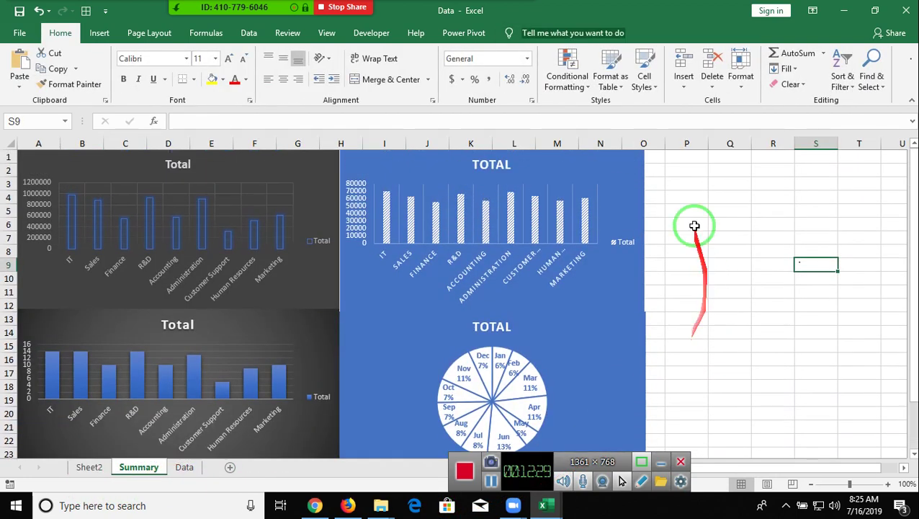
{"action": "left_click", "coordinate": [664, 155]}
{"action": "left_click", "coordinate": [677, 159]}
{"action": "key", "text": "ctrl+v"}
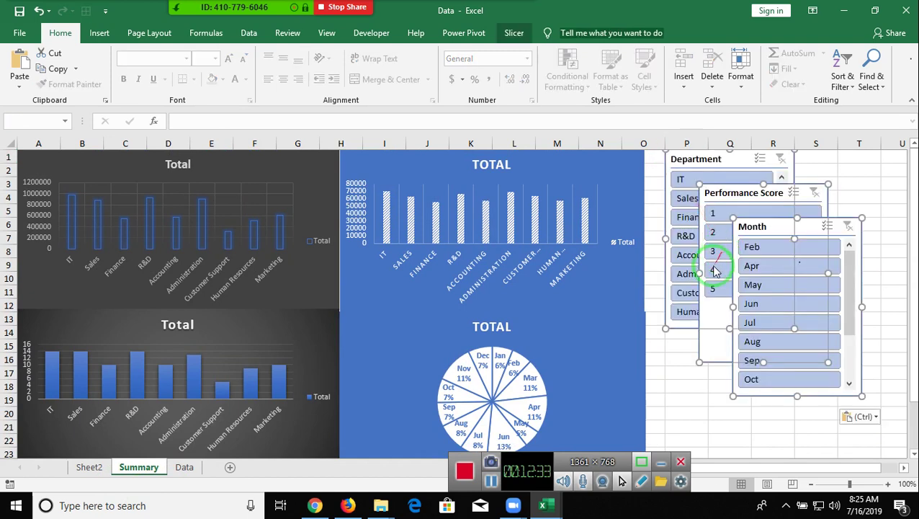
{"action": "left_click", "coordinate": [697, 153]}
{"action": "left_click_drag", "start_coordinate": [697, 153], "coordinate": [675, 153]}
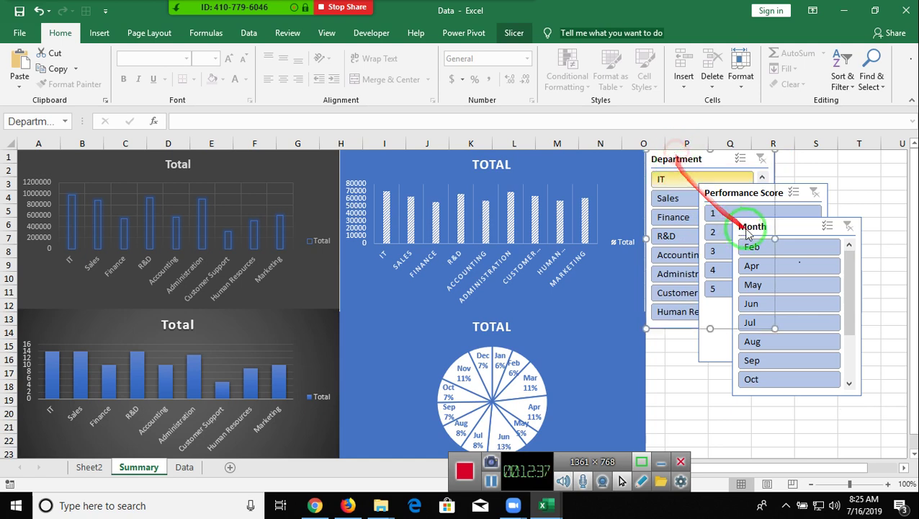
{"action": "left_click_drag", "start_coordinate": [722, 192], "coordinate": [680, 343]}
- Resize the Performance Score slicer to 1.3" high with buttons in two columns
{"action": "left_click", "coordinate": [850, 321]}
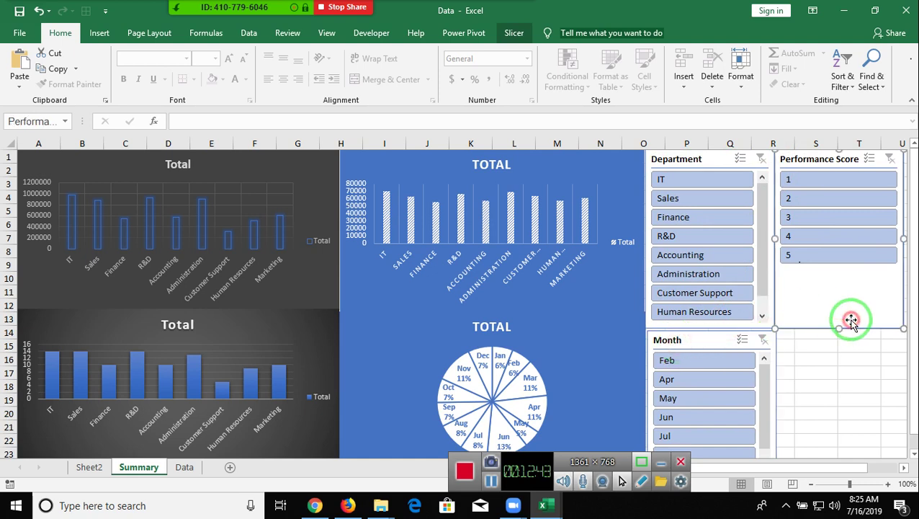
{"action": "left_click_drag", "start_coordinate": [840, 328], "coordinate": [821, 273]}
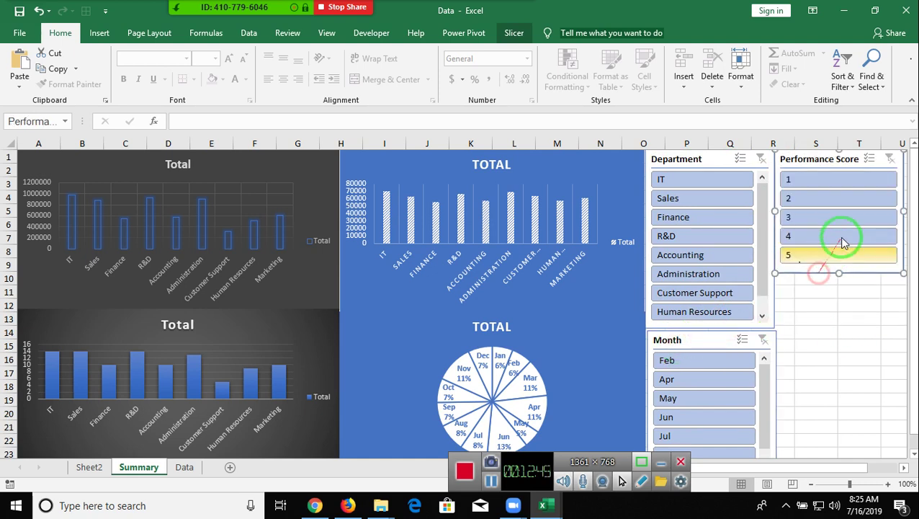
{"action": "left_click_drag", "start_coordinate": [893, 211], "coordinate": [862, 207]}
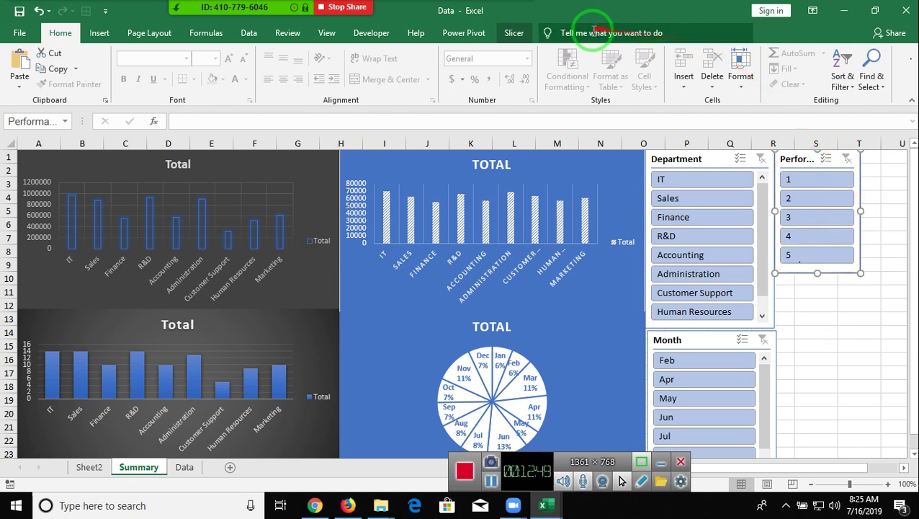
{"action": "left_click", "coordinate": [513, 33]}
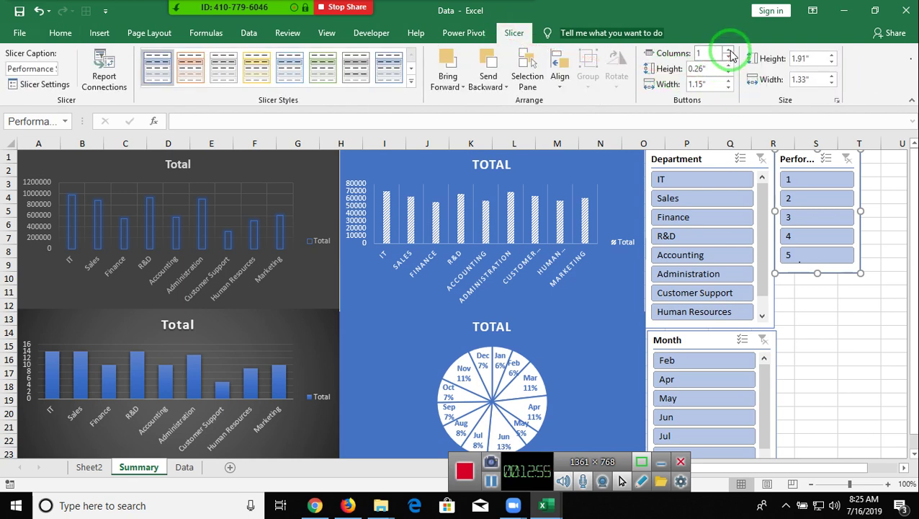
{"action": "left_click", "coordinate": [729, 53]}
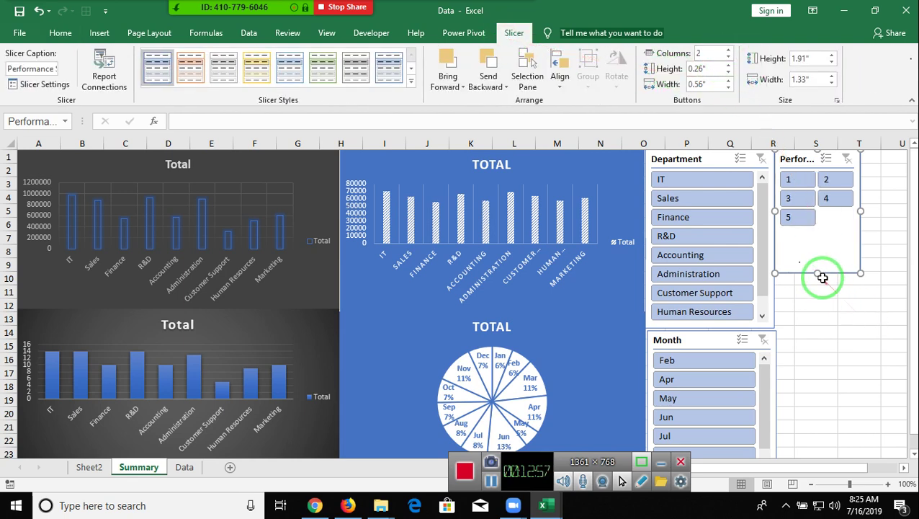
{"action": "left_click_drag", "start_coordinate": [820, 273], "coordinate": [828, 235]}
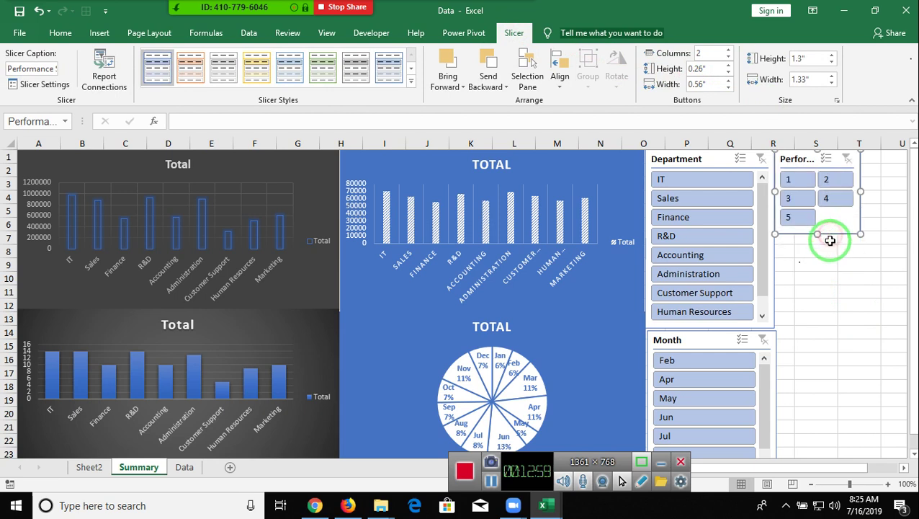
- Move the Month slicer up and widen Performance Score to show its full caption
{"action": "left_click_drag", "start_coordinate": [707, 332], "coordinate": [816, 246]}
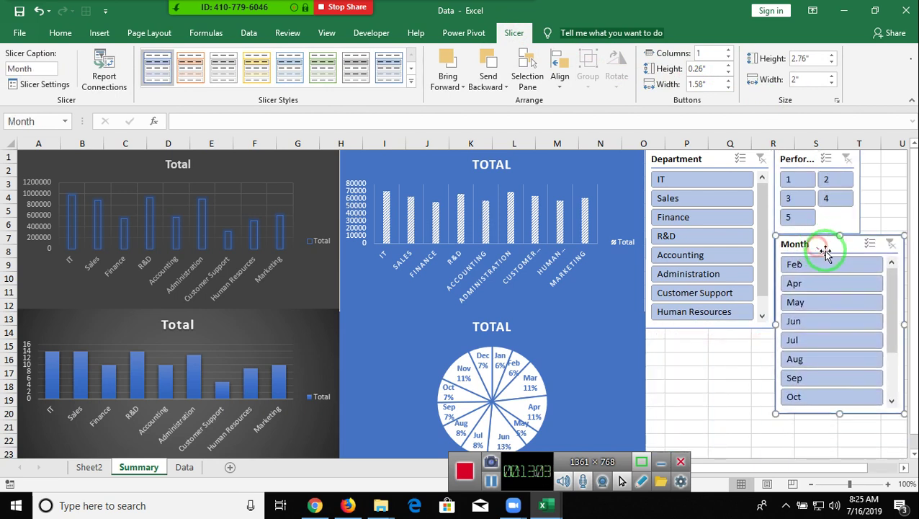
{"action": "left_click", "coordinate": [859, 201]}
{"action": "left_click_drag", "start_coordinate": [860, 194], "coordinate": [726, 216]}
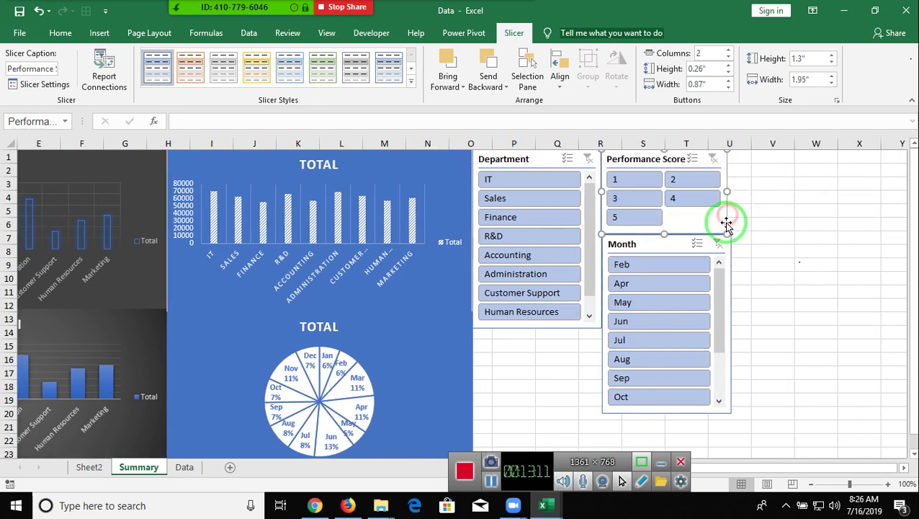
- Lengthen the Department slicer so every department, including Marketing, is listed
{"action": "left_click", "coordinate": [767, 252]}
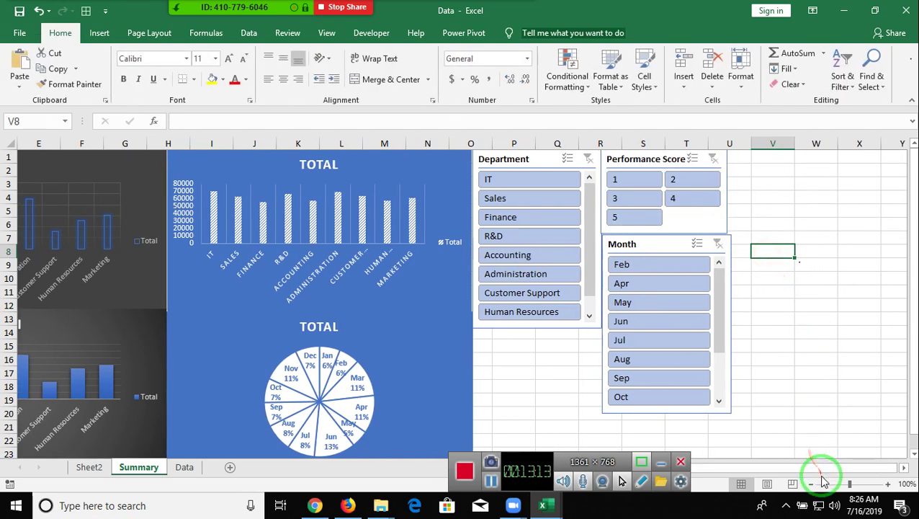
{"action": "left_click_drag", "start_coordinate": [816, 474], "coordinate": [713, 470]}
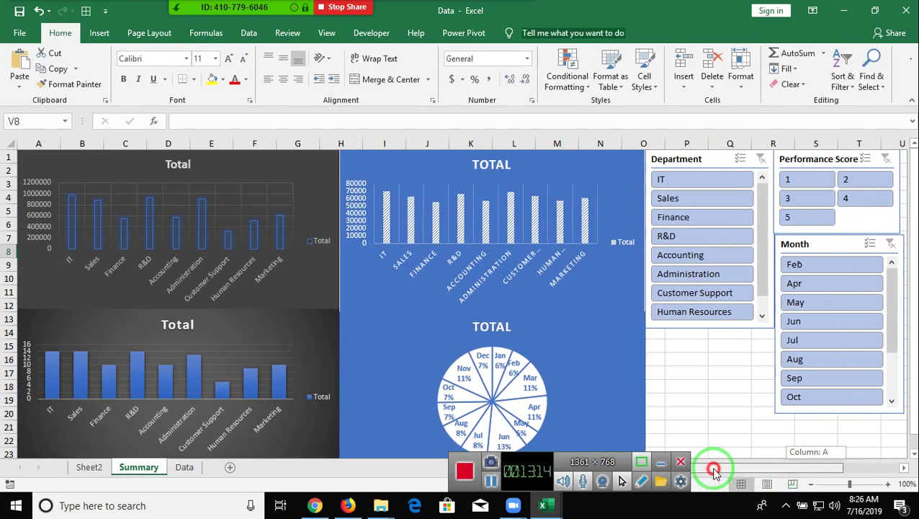
{"action": "left_click", "coordinate": [730, 324]}
{"action": "left_click_drag", "start_coordinate": [710, 328], "coordinate": [706, 416]}
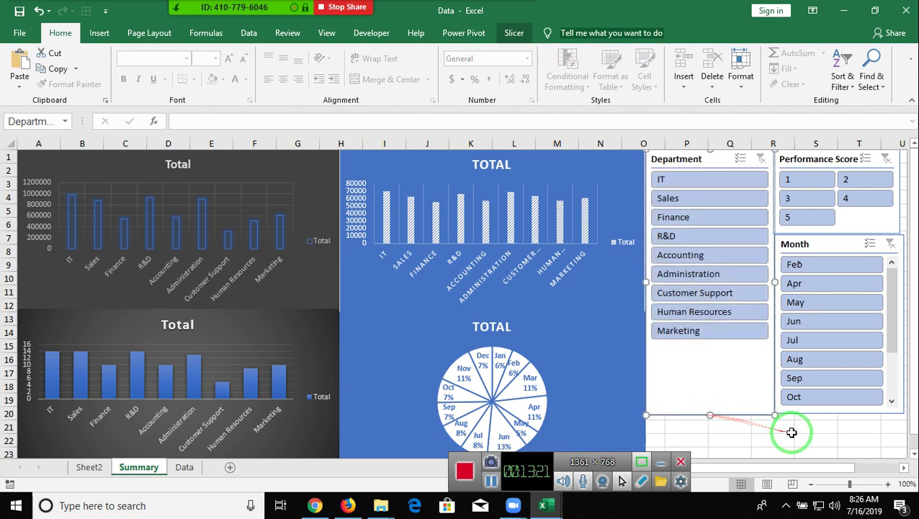
{"action": "left_click", "coordinate": [792, 432]}
{"action": "left_click", "coordinate": [825, 442]}
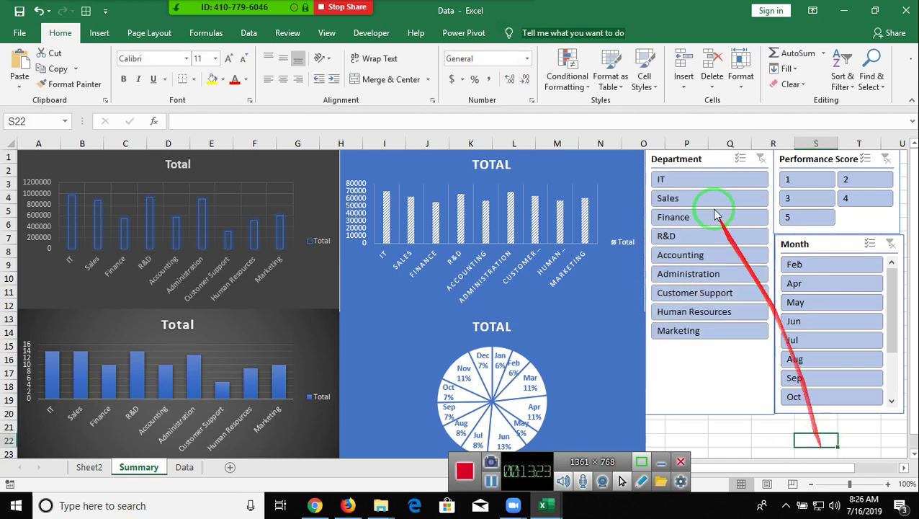
- Try the IT and April slicer filters, clear them, and return to Sheet2's pivot tables
{"action": "left_click", "coordinate": [676, 186]}
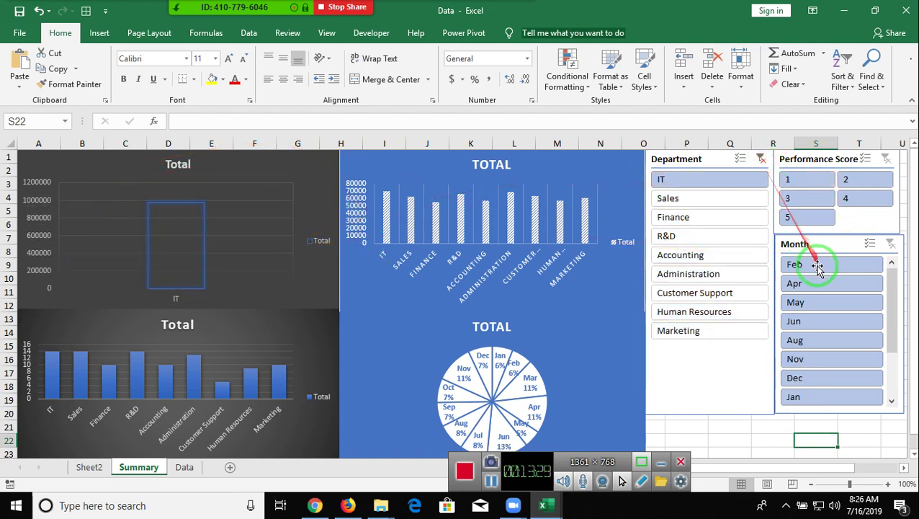
{"action": "left_click", "coordinate": [808, 286]}
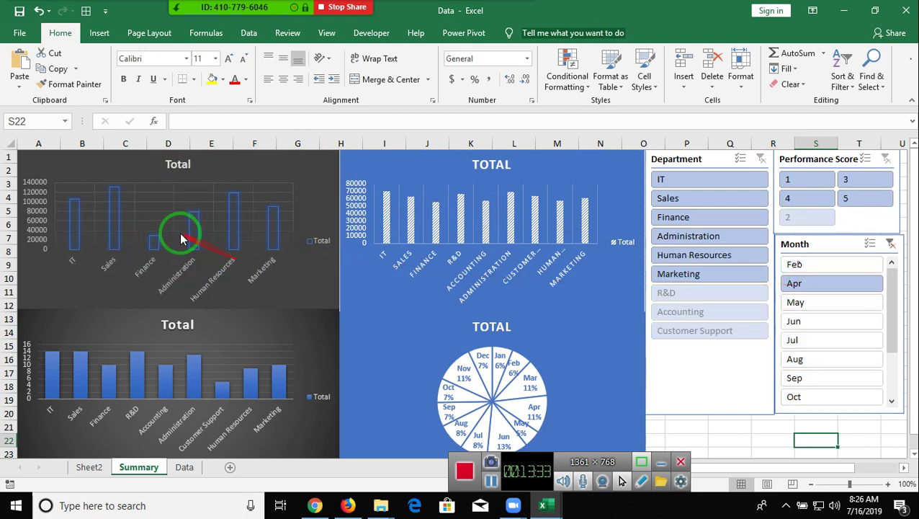
{"action": "left_click", "coordinate": [890, 247]}
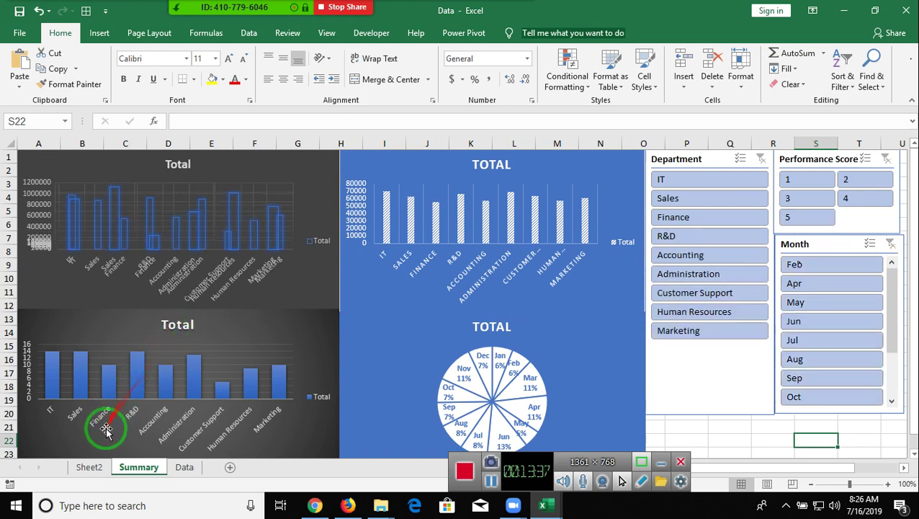
{"action": "left_click", "coordinate": [87, 466]}
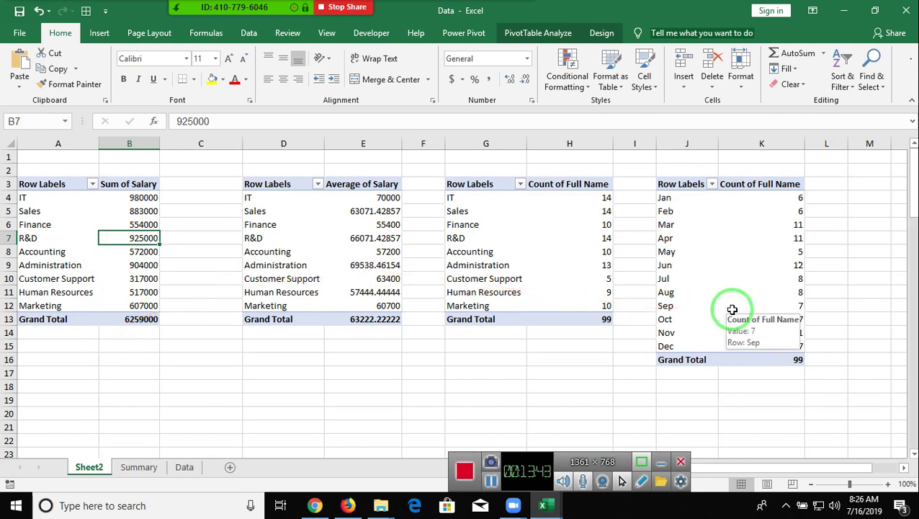
- Select the Average of Salary pivot table and check the Insert Slicer list without adding a slicer
{"action": "left_click", "coordinate": [386, 292]}
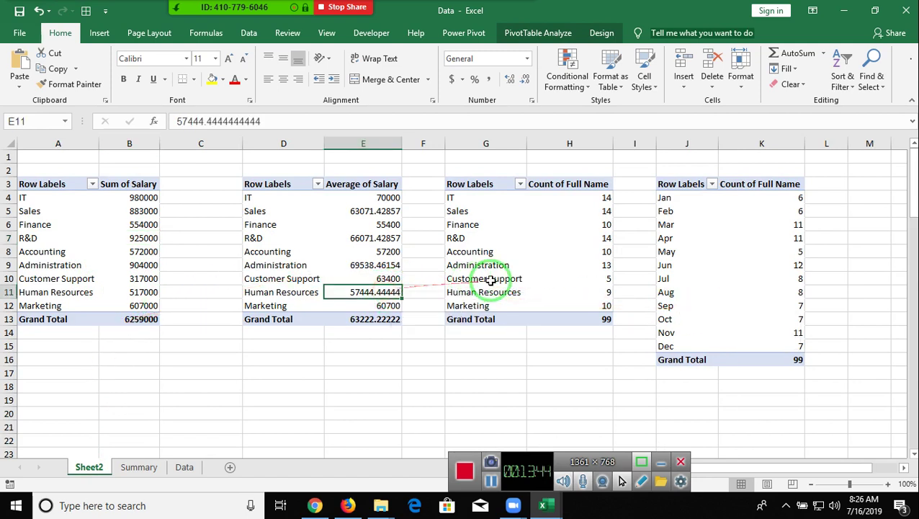
{"action": "left_click", "coordinate": [491, 279]}
{"action": "left_click", "coordinate": [687, 278]}
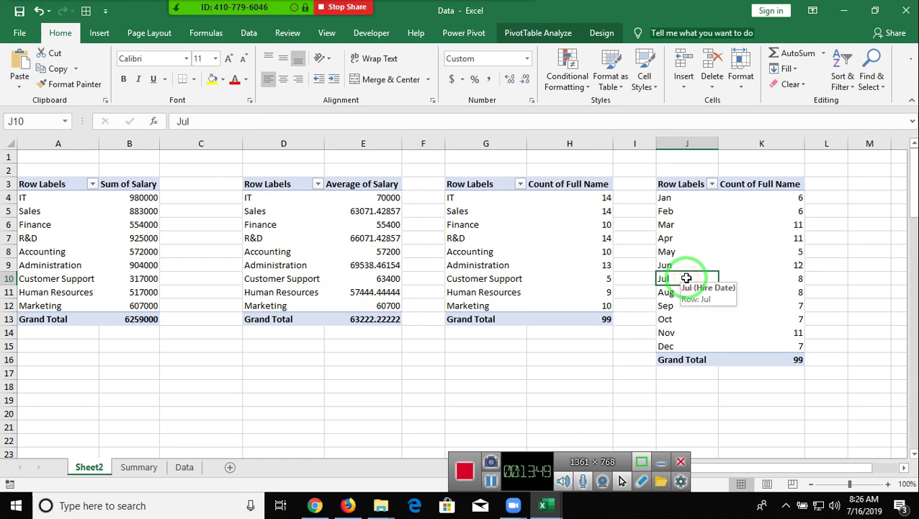
{"action": "left_click", "coordinate": [269, 250]}
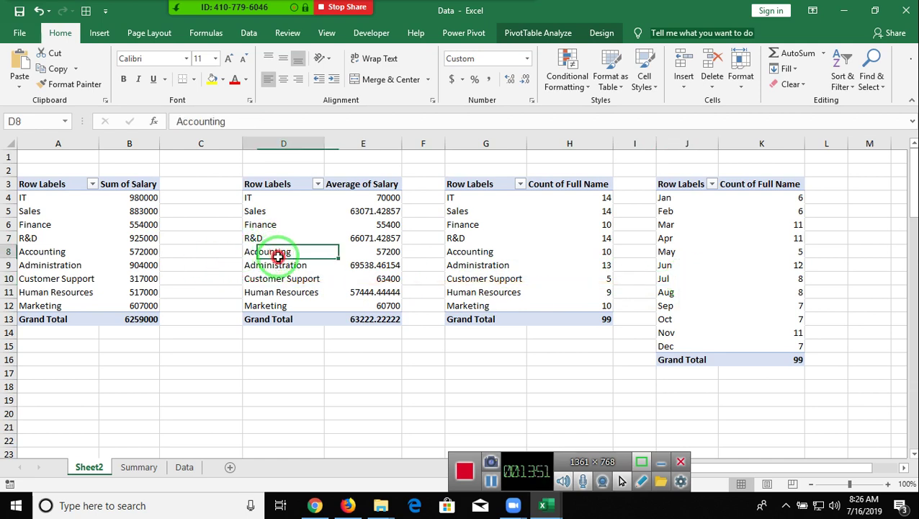
{"action": "left_click", "coordinate": [518, 33]}
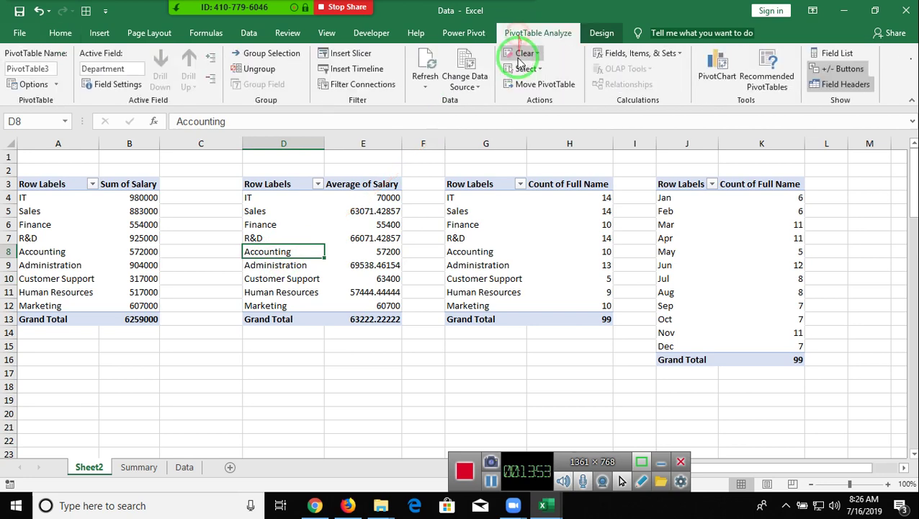
{"action": "left_click", "coordinate": [350, 55]}
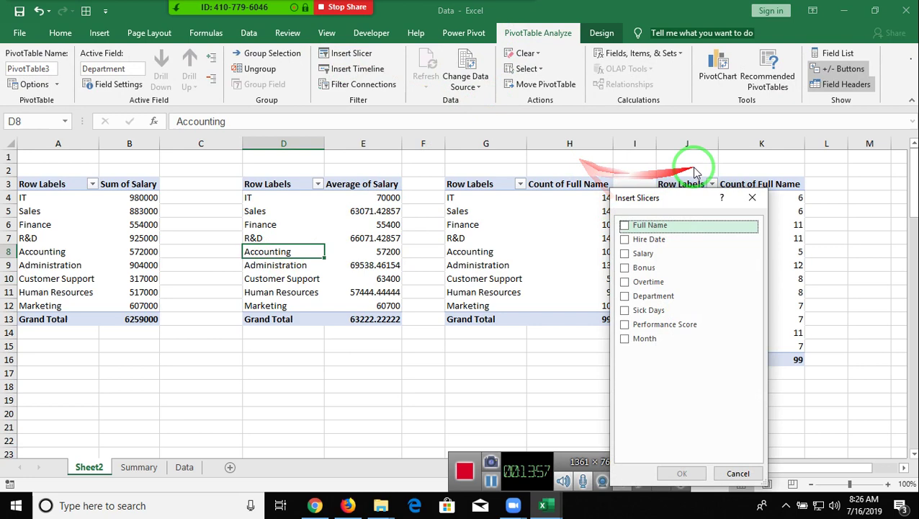
{"action": "left_click", "coordinate": [750, 198]}
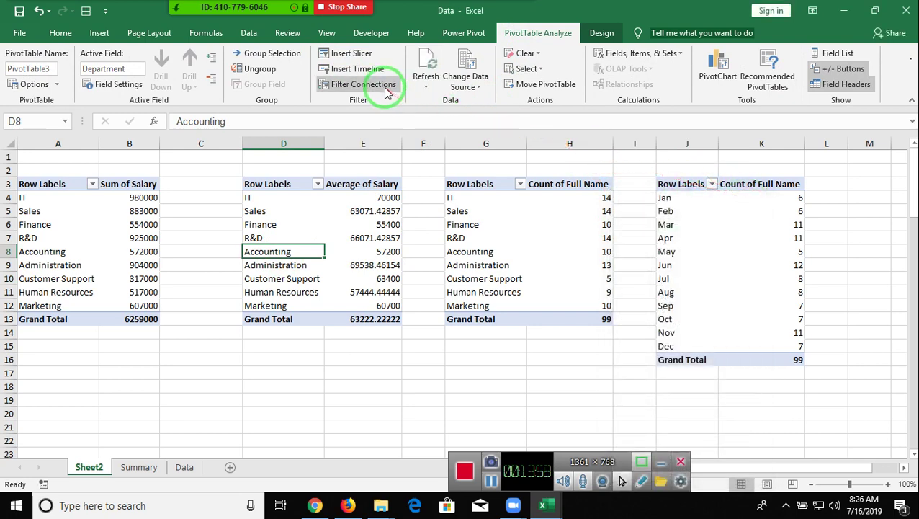
- Connect PivotTable3 to the Month and Performance Score slicers
{"action": "left_click", "coordinate": [384, 88]}
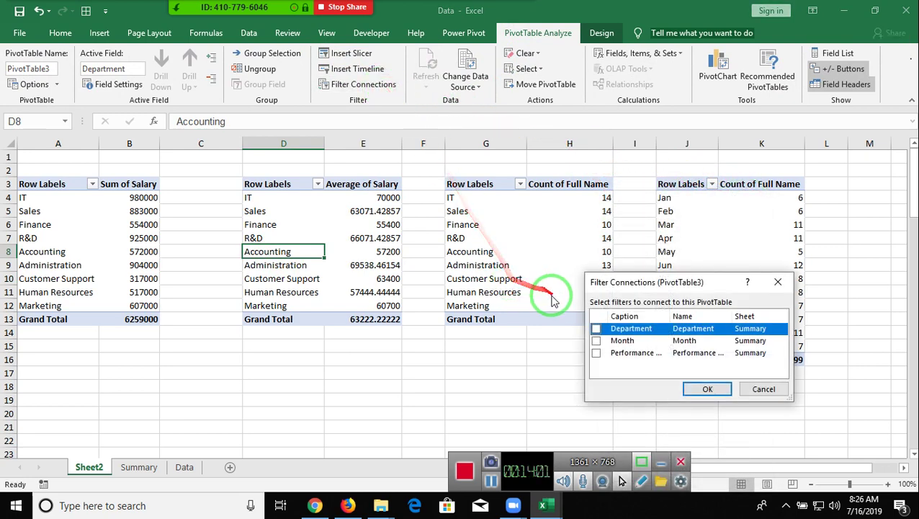
{"action": "left_click", "coordinate": [596, 341]}
{"action": "left_click", "coordinate": [596, 352]}
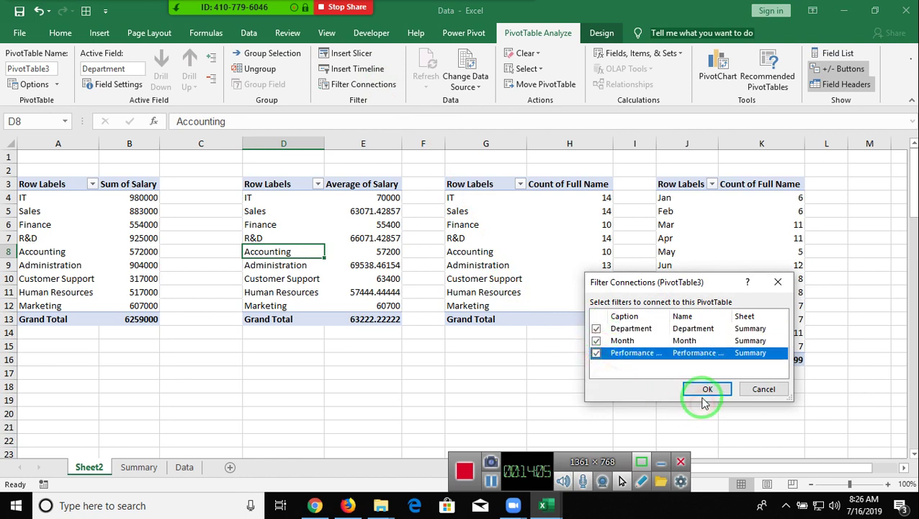
{"action": "left_click", "coordinate": [704, 392]}
- Connect PivotTable4 (Count of Full Name) to the Month and Performance Score slicers
{"action": "left_click", "coordinate": [549, 263]}
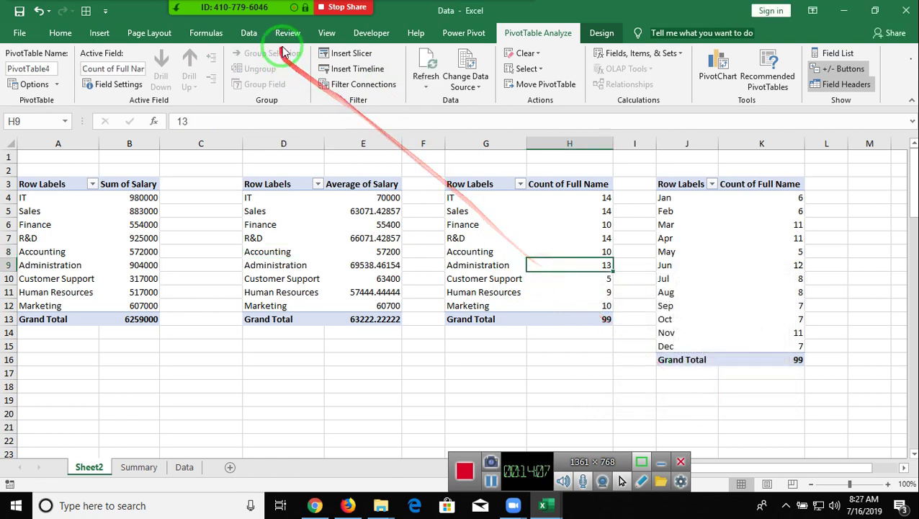
{"action": "left_click", "coordinate": [358, 83]}
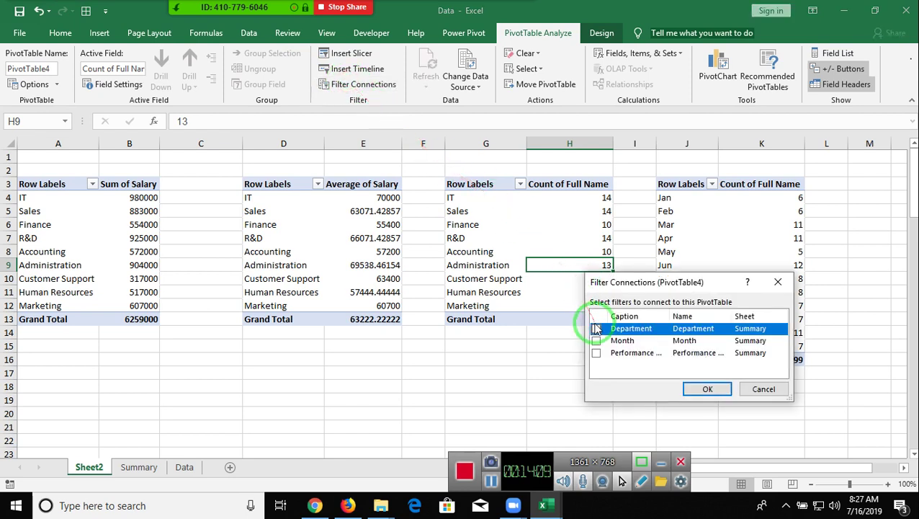
{"action": "left_click", "coordinate": [597, 341]}
{"action": "left_click", "coordinate": [596, 353]}
{"action": "left_click", "coordinate": [691, 388]}
- Tick the Month and Performance Score slicers in PivotTable5's filter connections
{"action": "left_click", "coordinate": [693, 251]}
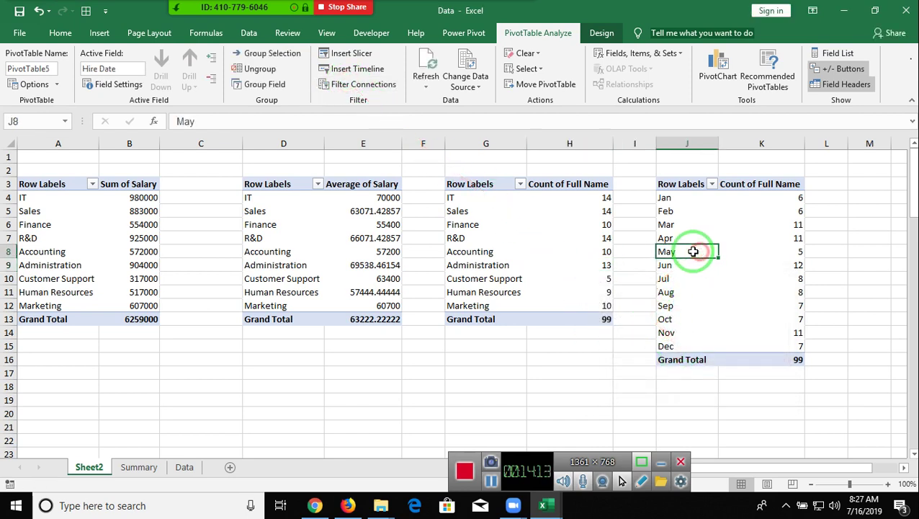
{"action": "left_click", "coordinate": [336, 88]}
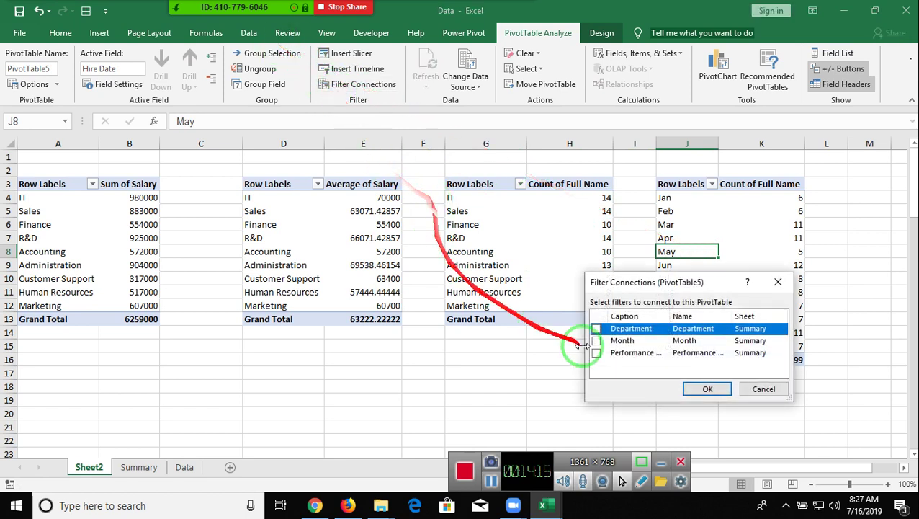
{"action": "left_click", "coordinate": [597, 341]}
{"action": "left_click", "coordinate": [596, 353]}
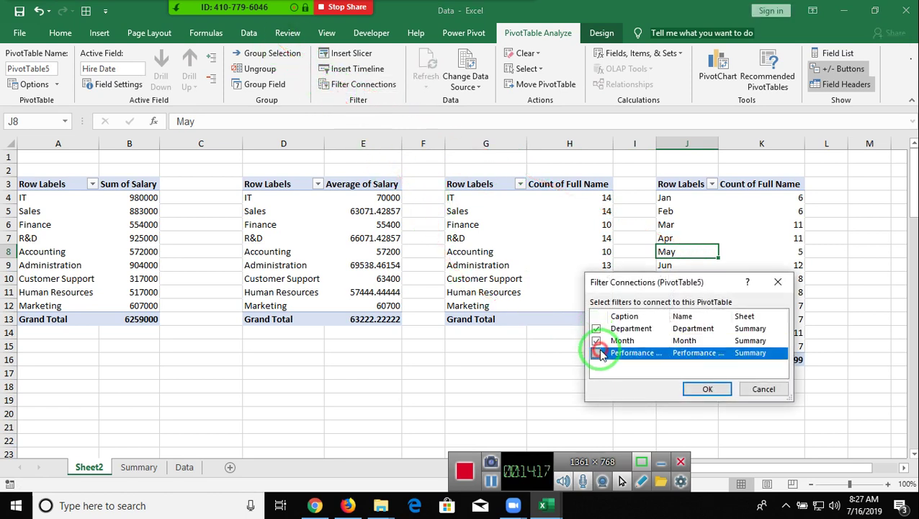
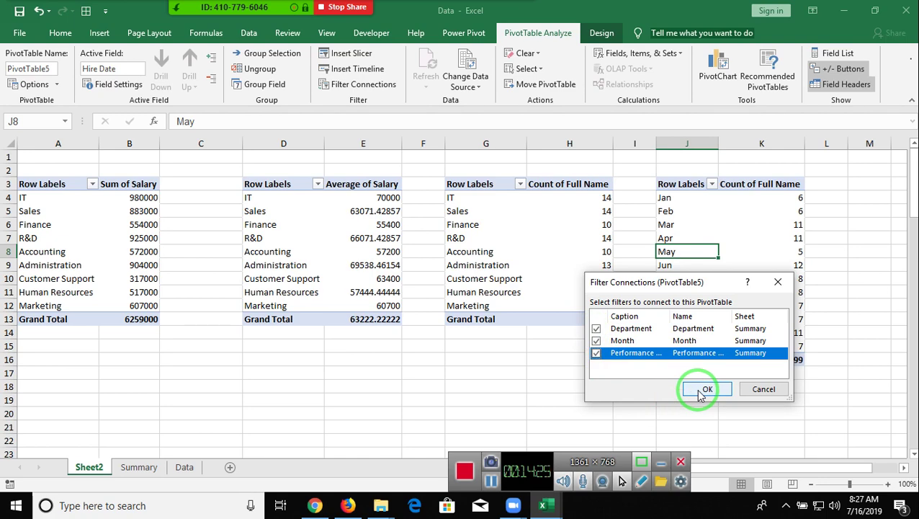
- Confirm PivotTable5's links to the Department, Month and Performance Score slicers
{"action": "left_click", "coordinate": [702, 390]}
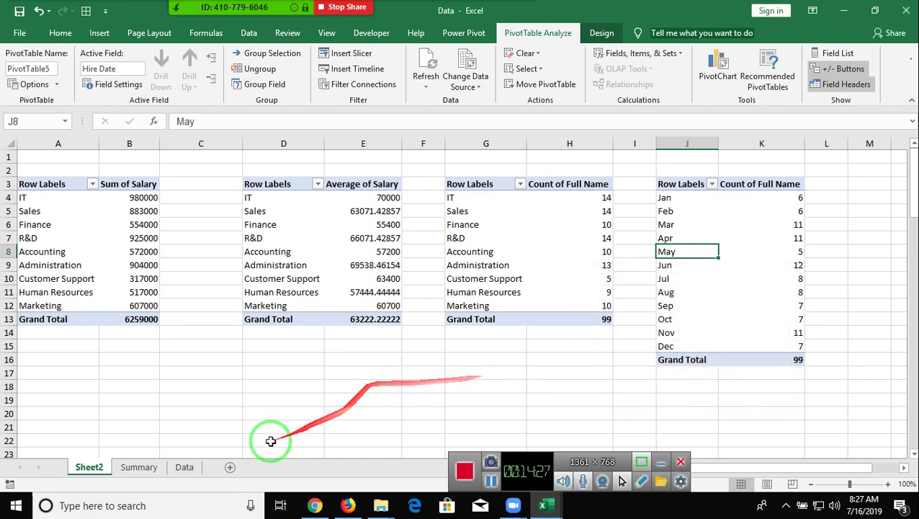
- On the Summary dashboard, filter the Department slicer to IT, then clear it
{"action": "left_click", "coordinate": [151, 467]}
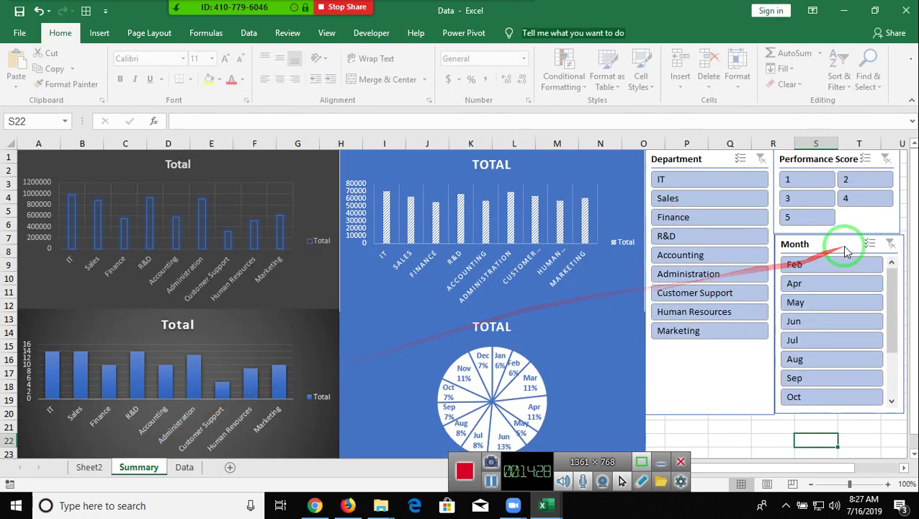
{"action": "left_click", "coordinate": [698, 189]}
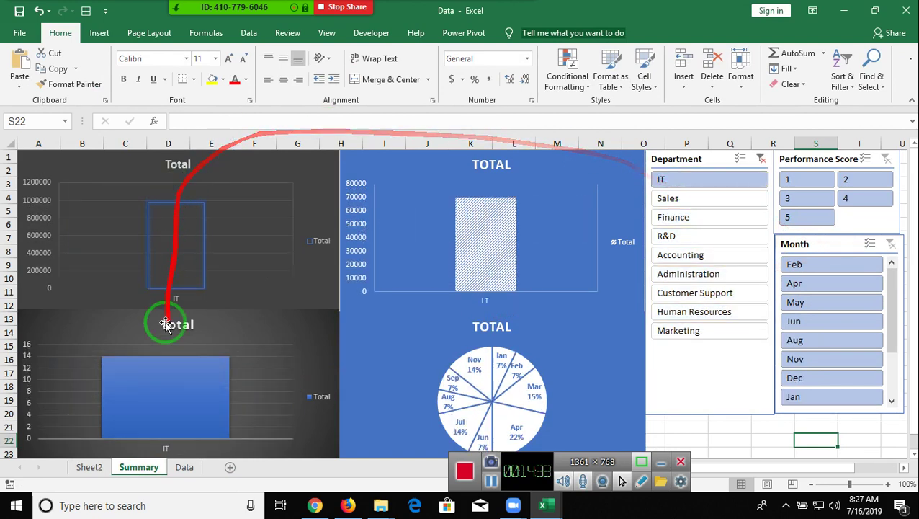
{"action": "left_click", "coordinate": [761, 159]}
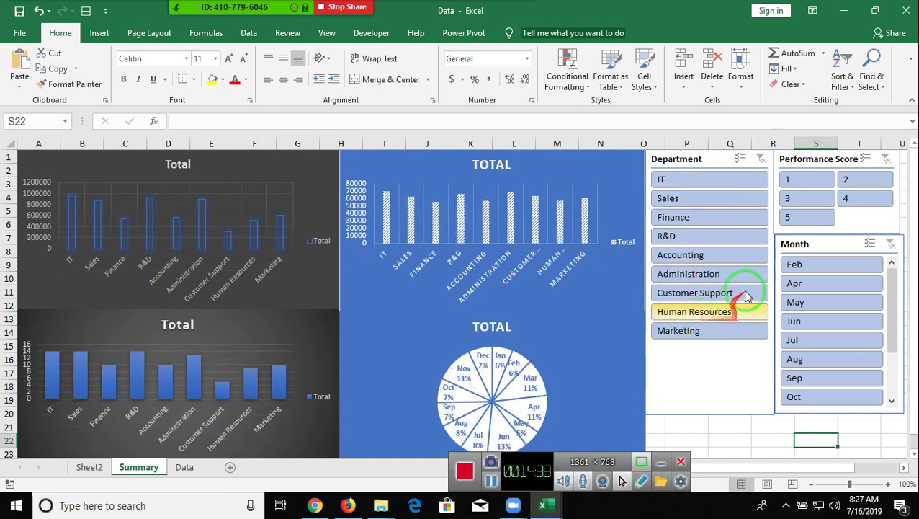
- Try the Month slicer with Feb, Apr, May and Jun, then clear the Month filter
{"action": "left_click", "coordinate": [801, 265]}
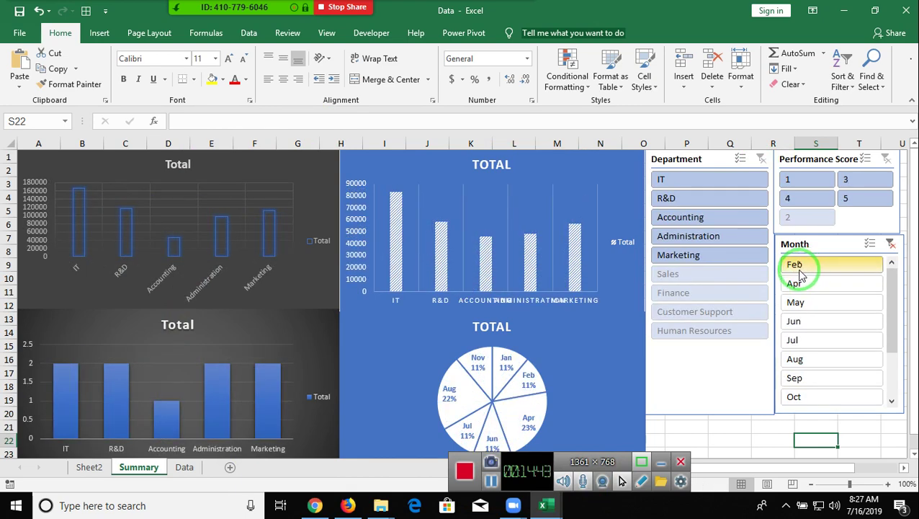
{"action": "left_click", "coordinate": [800, 283]}
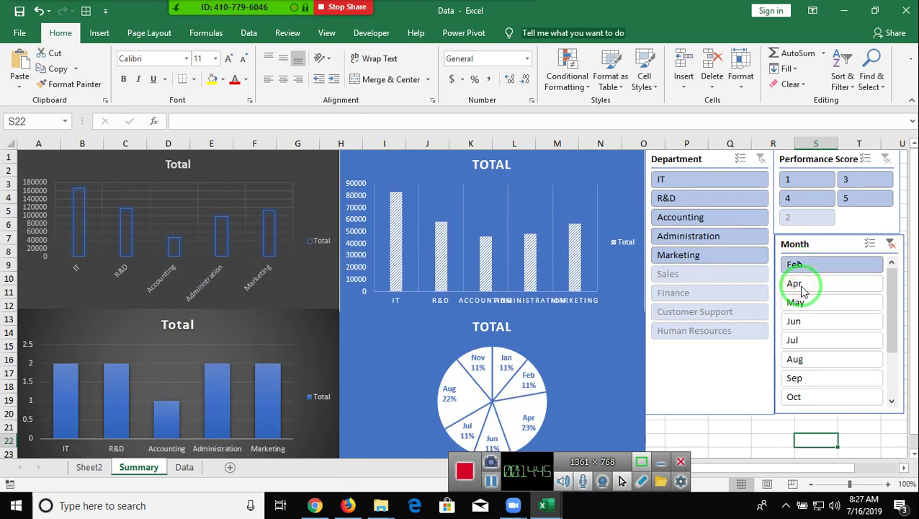
{"action": "left_click", "coordinate": [803, 304]}
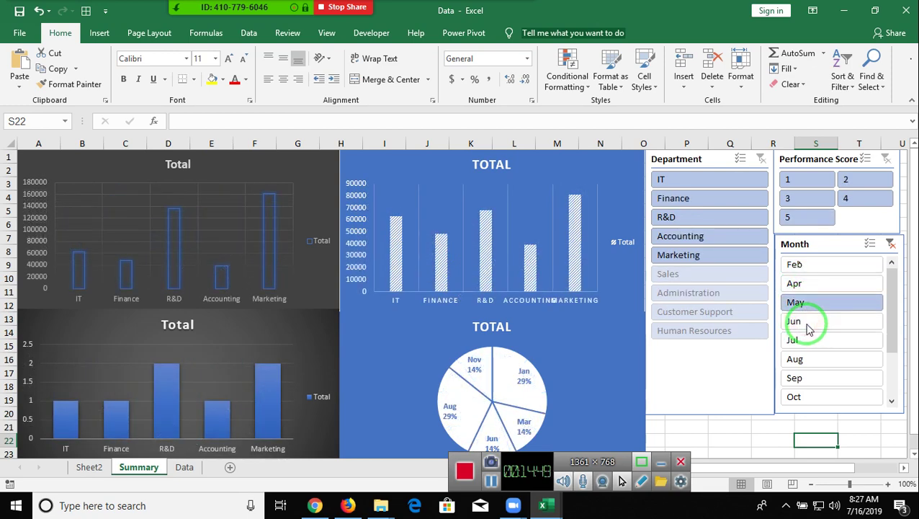
{"action": "left_click", "coordinate": [804, 323]}
{"action": "left_click", "coordinate": [891, 247]}
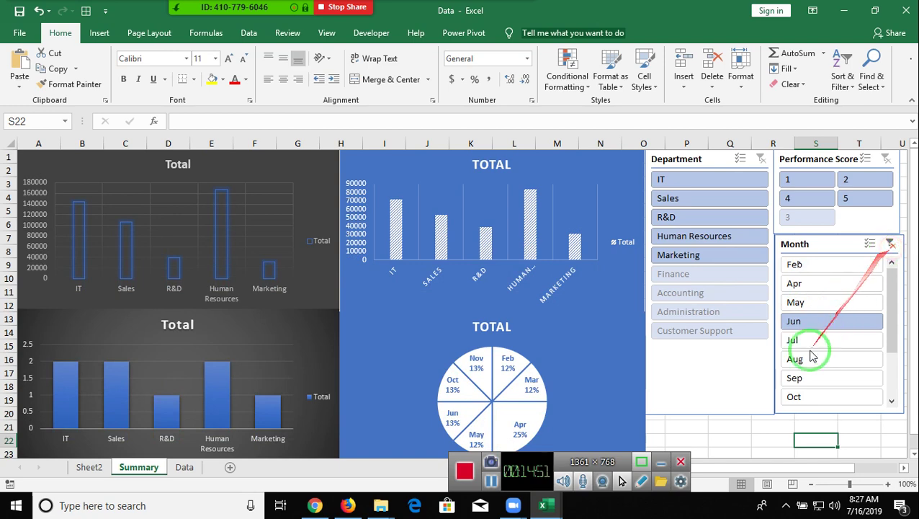
{"action": "left_click", "coordinate": [769, 424]}
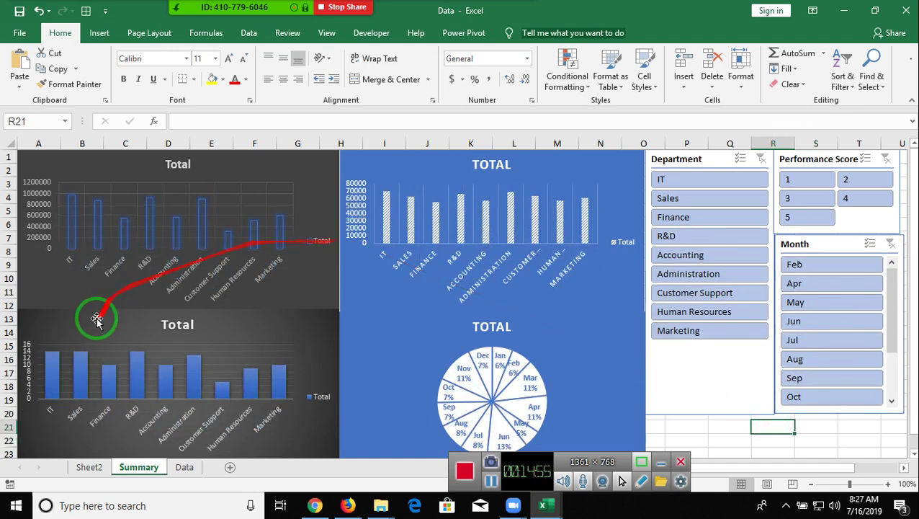
- Select the Sum of Salary pivot on Sheet2 and show its PivotTable field list
{"action": "left_click", "coordinate": [184, 467]}
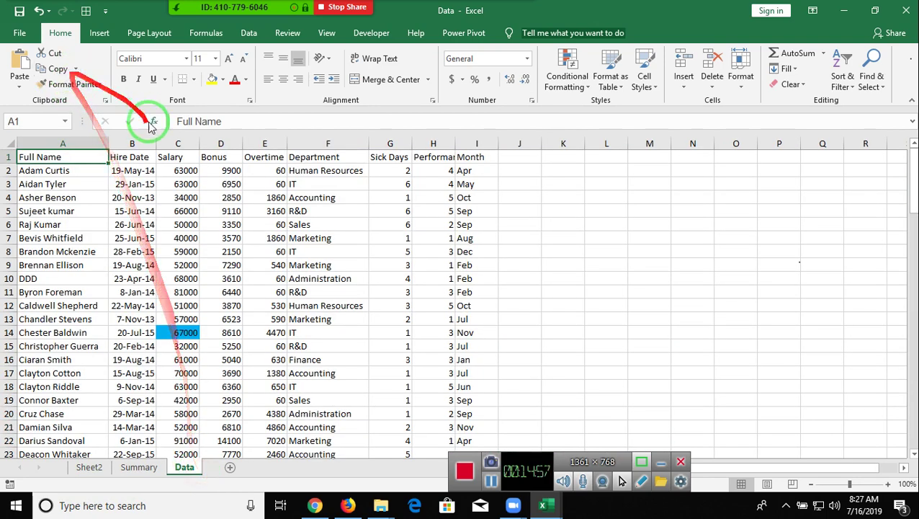
{"action": "left_click", "coordinate": [89, 467]}
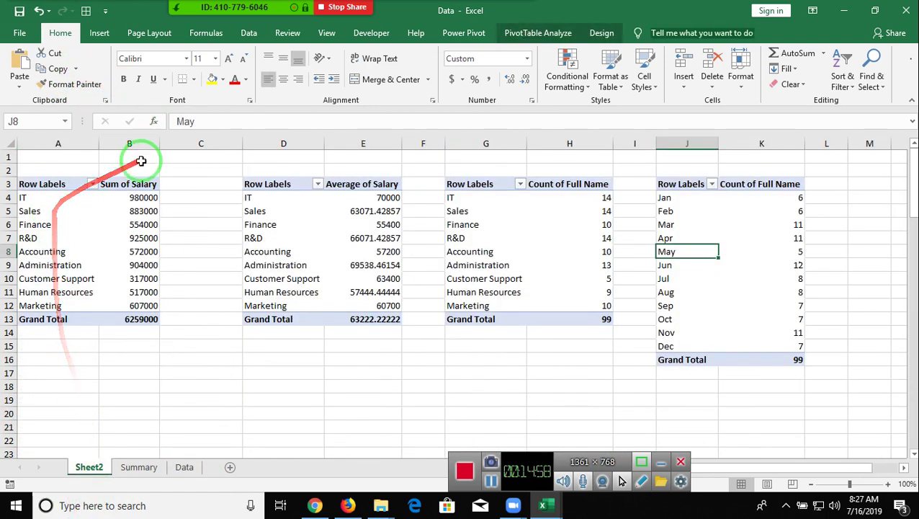
{"action": "left_click", "coordinate": [114, 209]}
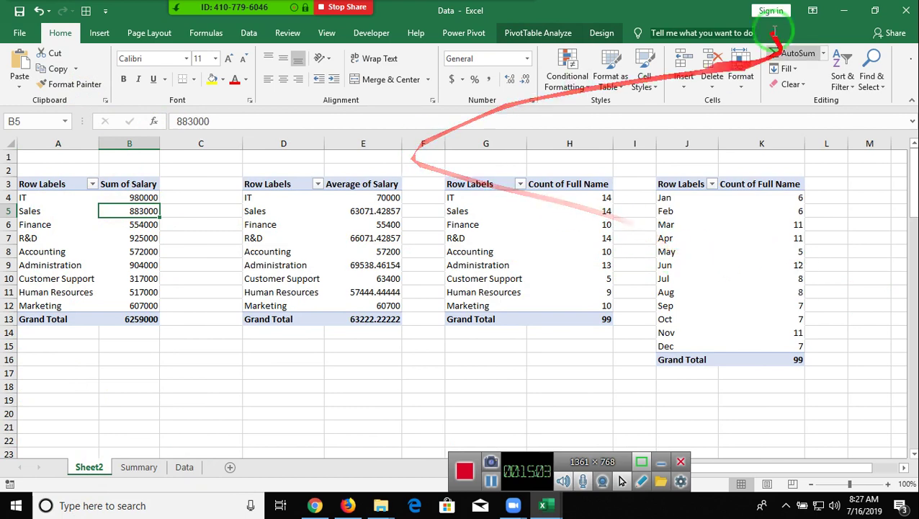
{"action": "left_click", "coordinate": [592, 34]}
{"action": "left_click", "coordinate": [564, 34]}
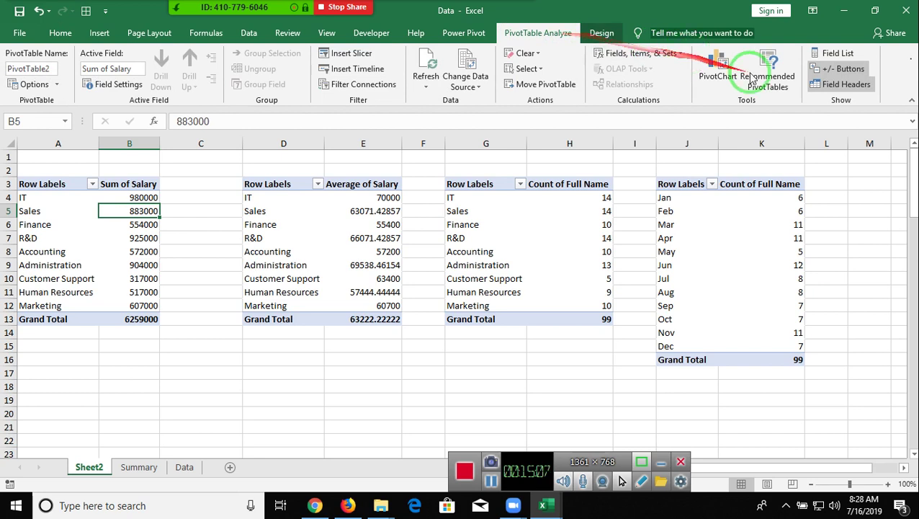
{"action": "left_click", "coordinate": [821, 54]}
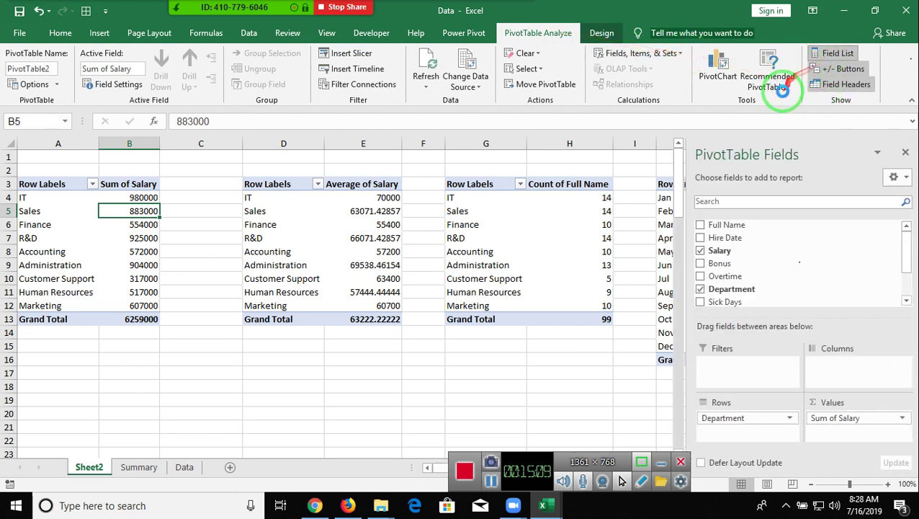
{"action": "scroll", "coordinate": [736, 287], "scroll_direction": "down", "scroll_amount": 2}
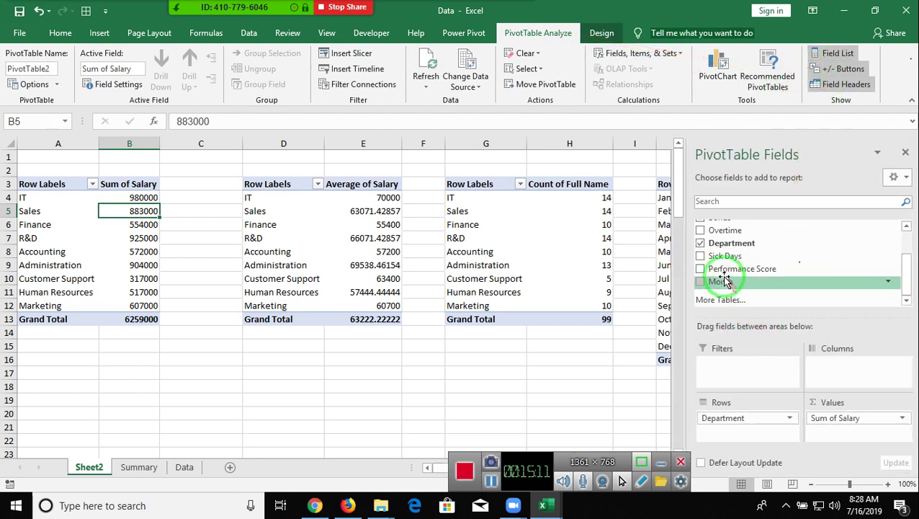
{"action": "scroll", "coordinate": [728, 274], "scroll_direction": "up", "scroll_amount": 2}
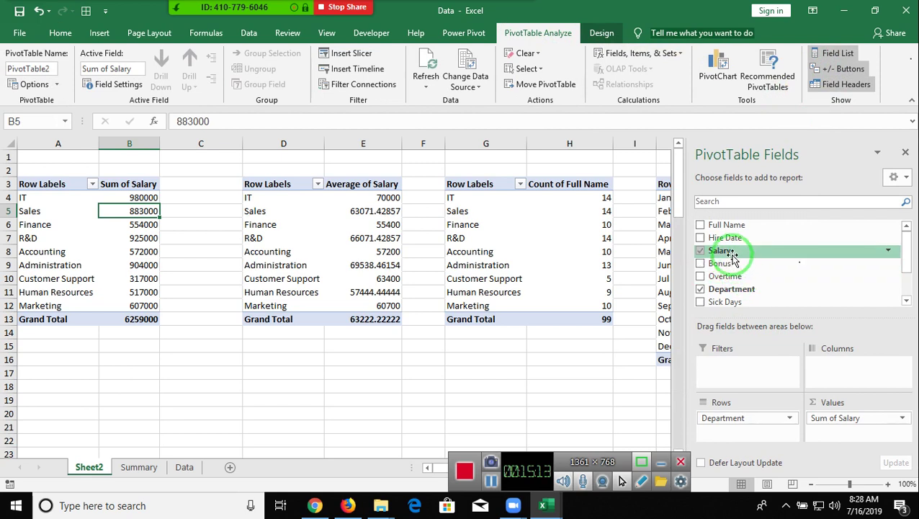
- Add Hire Date as a report filter, look at its date list, then remove it
{"action": "left_click_drag", "start_coordinate": [731, 238], "coordinate": [753, 371]}
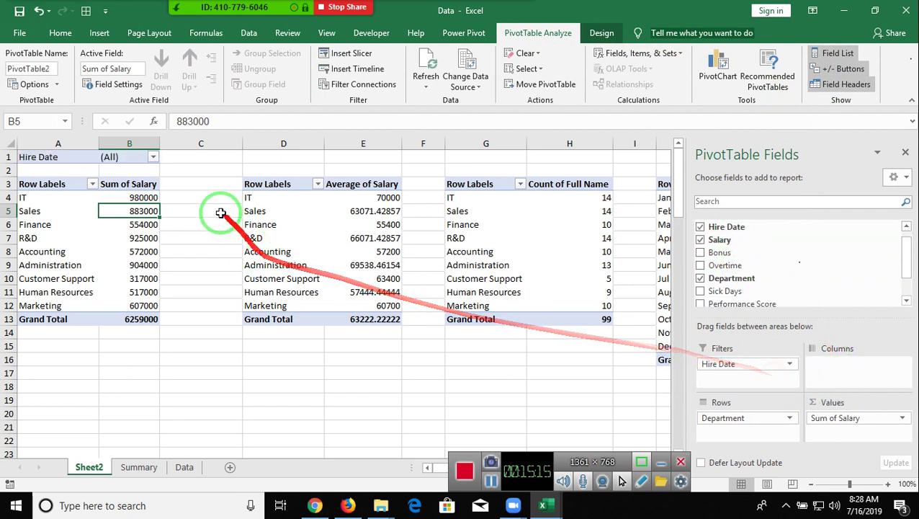
{"action": "left_click", "coordinate": [154, 158]}
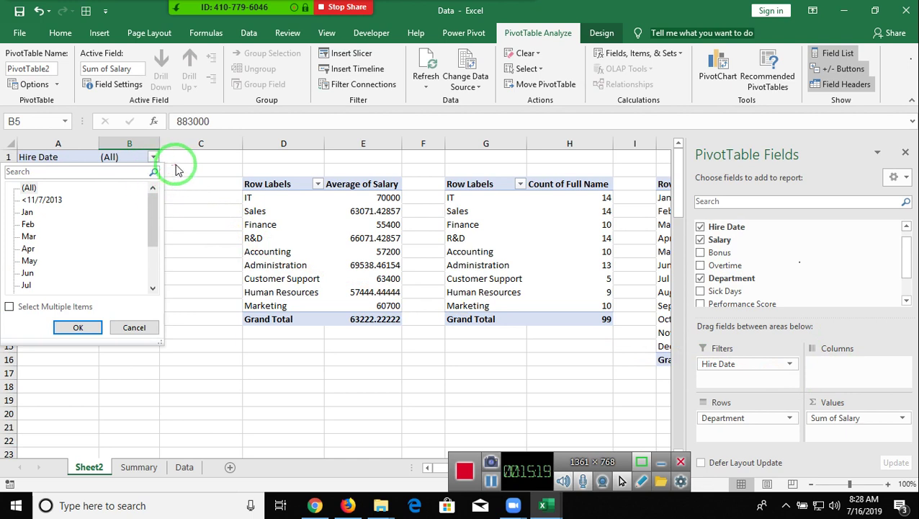
{"action": "left_click", "coordinate": [178, 169]}
{"action": "left_click_drag", "start_coordinate": [730, 365], "coordinate": [754, 262]}
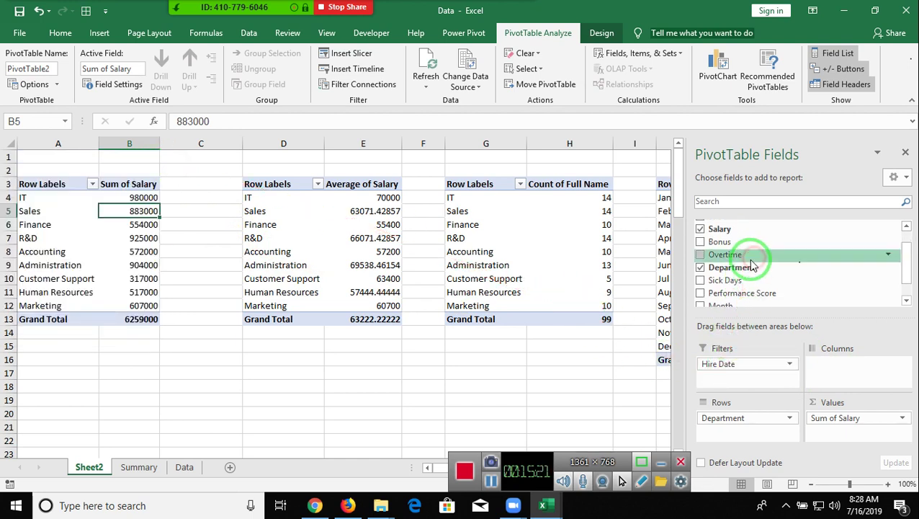
{"action": "left_click", "coordinate": [602, 36]}
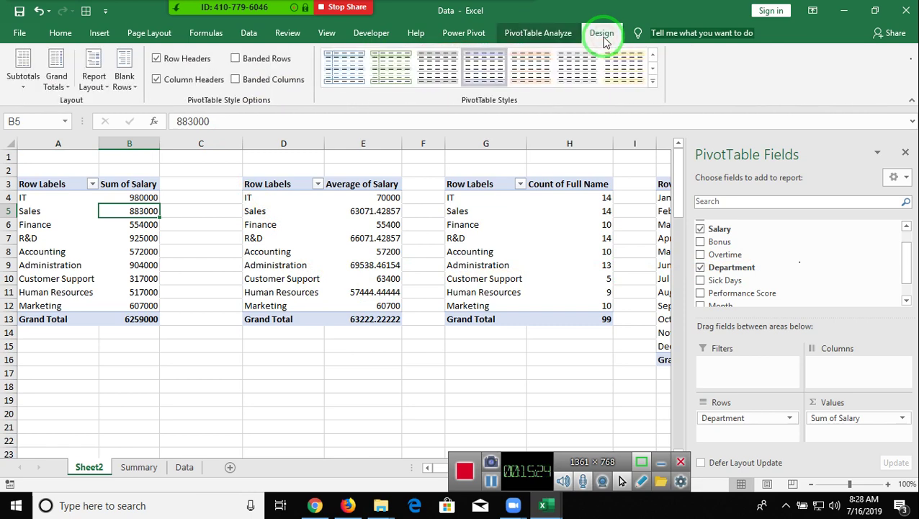
{"action": "left_click", "coordinate": [514, 34]}
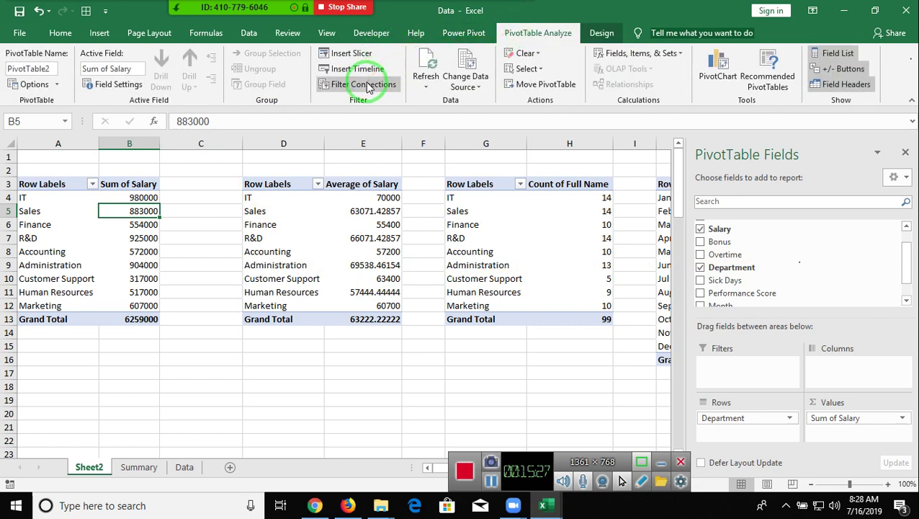
- Insert a Hire Date timeline for the salary pivot, then cut it from Sheet2
{"action": "left_click", "coordinate": [362, 71]}
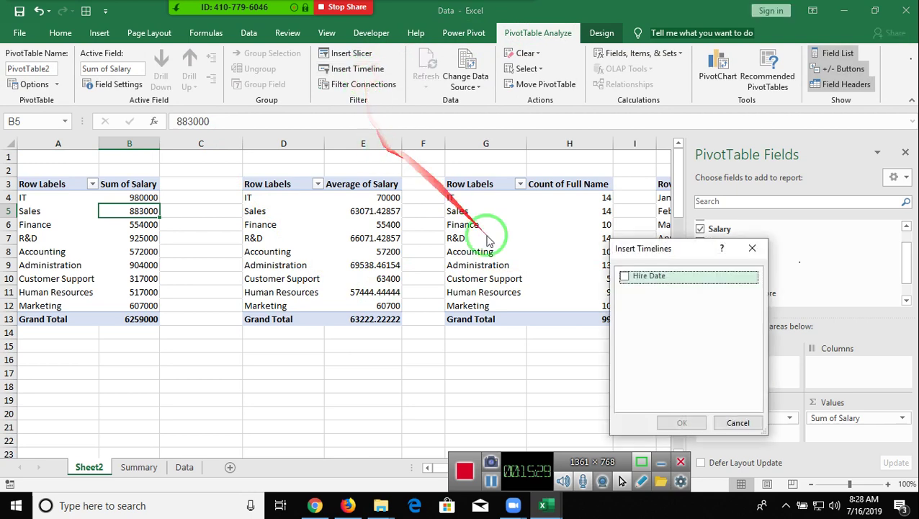
{"action": "left_click", "coordinate": [626, 277]}
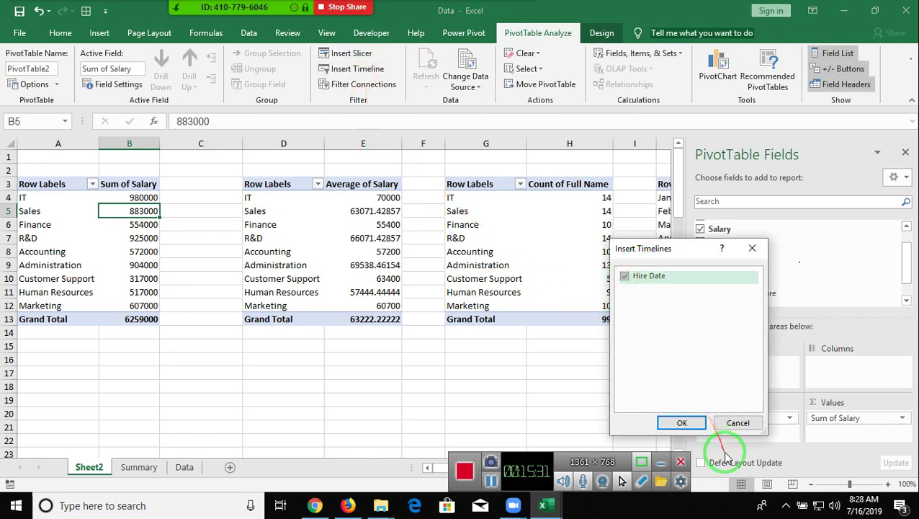
{"action": "left_click", "coordinate": [683, 423]}
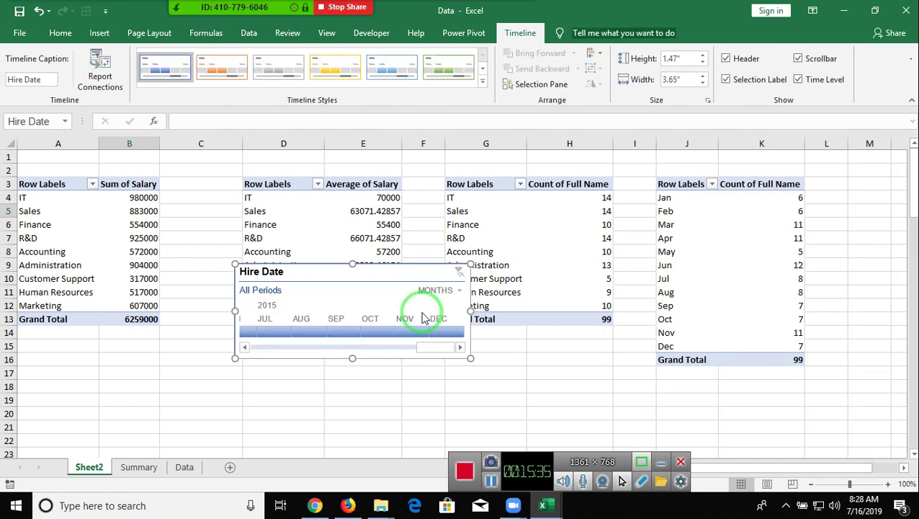
{"action": "key", "text": "Delete"}
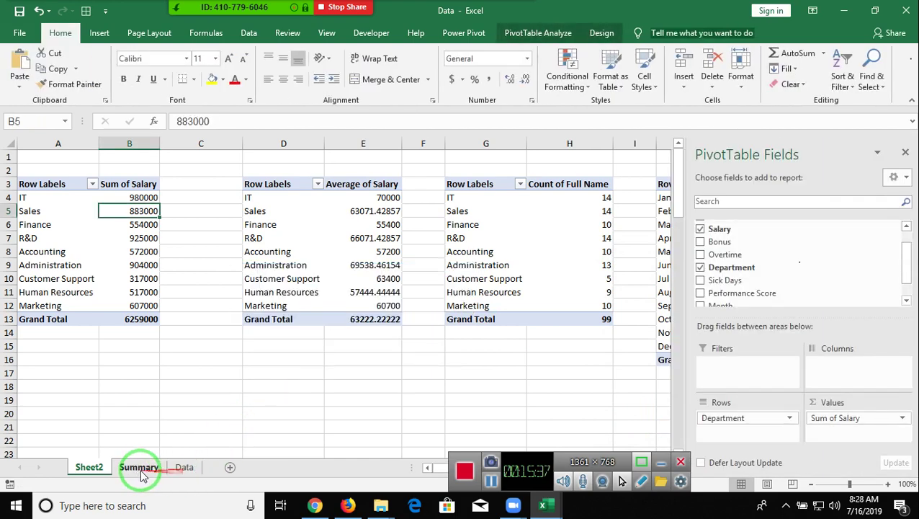
- Paste the Hire Date timeline onto the Summary dashboard and arrange it below the slicers
{"action": "left_click", "coordinate": [141, 467]}
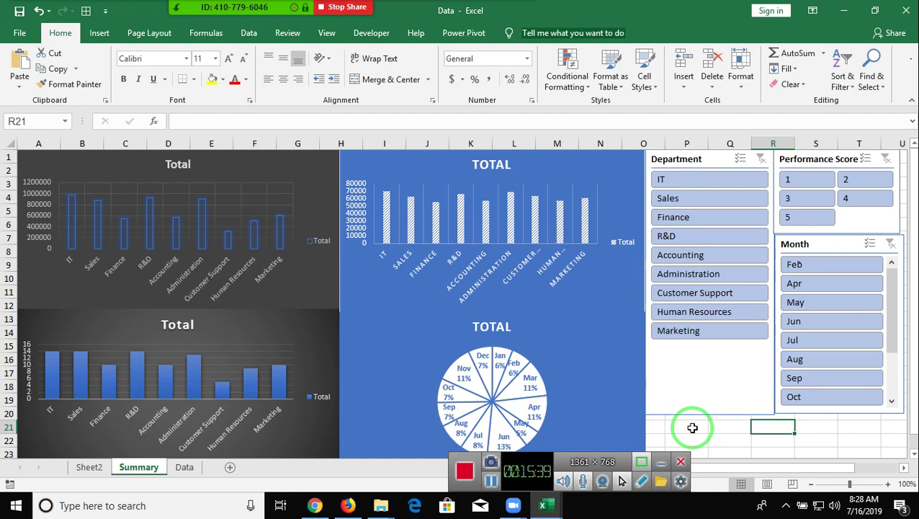
{"action": "left_click", "coordinate": [693, 428]}
{"action": "key", "text": "ctrl+v"}
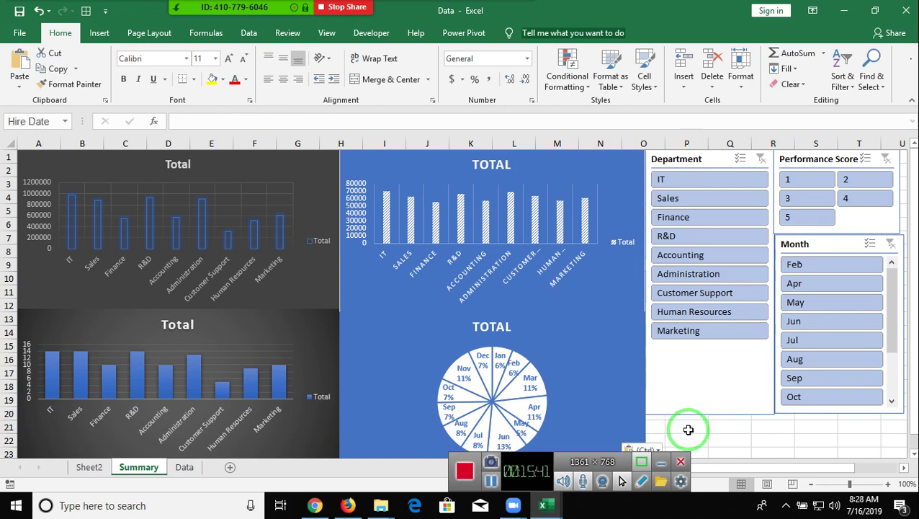
{"action": "scroll", "coordinate": [691, 425], "scroll_direction": "down", "scroll_amount": 1}
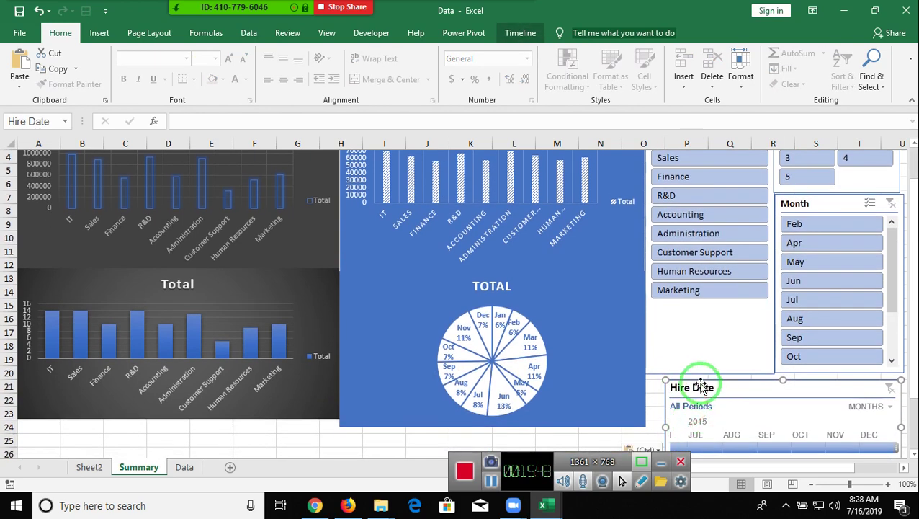
{"action": "left_click", "coordinate": [713, 369]}
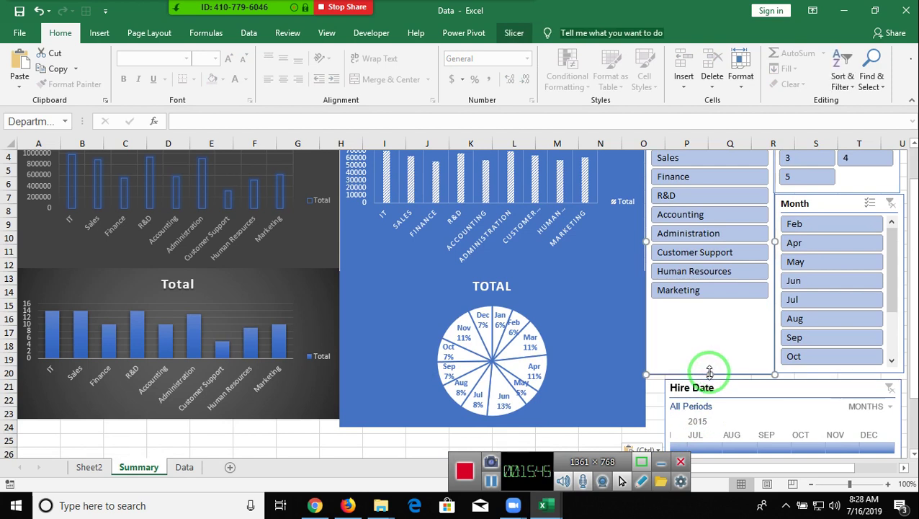
{"action": "left_click_drag", "start_coordinate": [711, 369], "coordinate": [710, 352]}
{"action": "left_click", "coordinate": [827, 371]}
{"action": "mouse_move", "coordinate": [839, 371]}
{"action": "left_mouse_down"}
{"action": "mouse_move", "coordinate": [840, 351]}
{"action": "mouse_move", "coordinate": [833, 362]}
{"action": "left_mouse_up"}
{"action": "left_click_drag", "start_coordinate": [789, 387], "coordinate": [775, 359]}
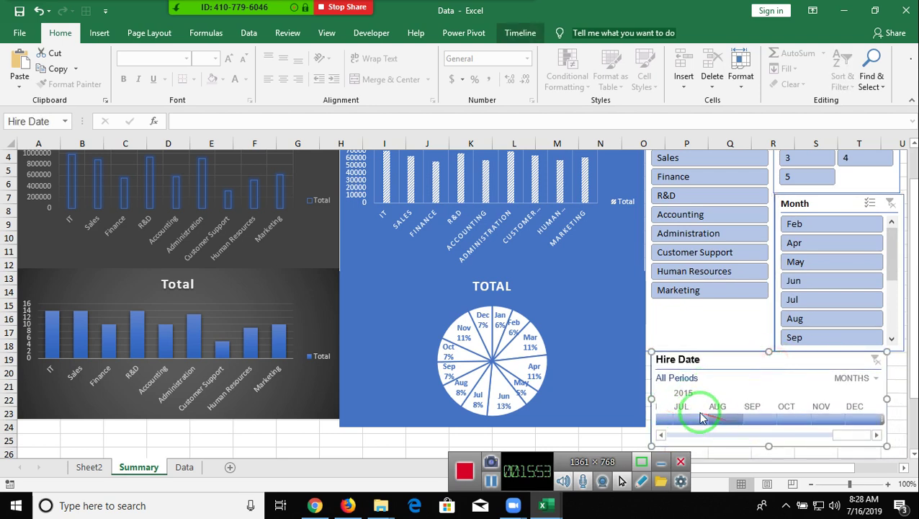
- Set the timeline to Jul 2015 and check the filtered salary pivot on Sheet2
{"action": "left_click", "coordinate": [701, 418]}
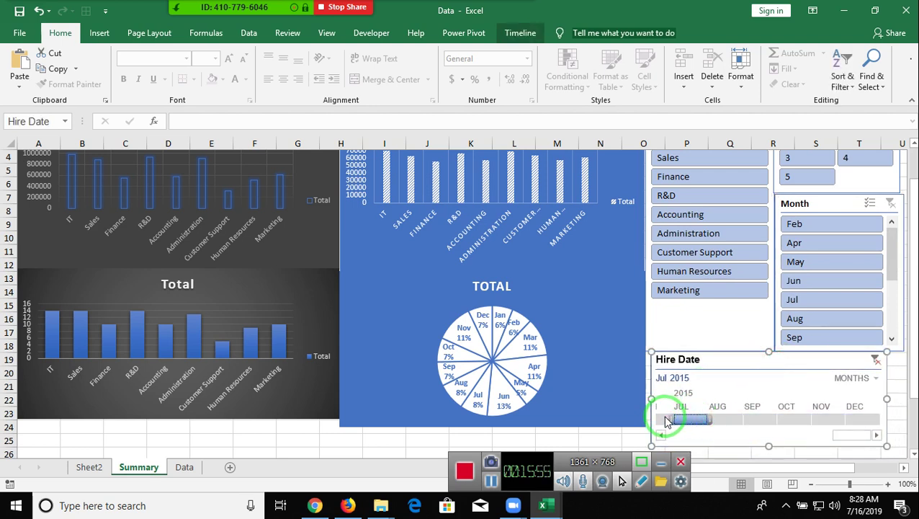
{"action": "left_click", "coordinate": [666, 422]}
{"action": "scroll", "coordinate": [288, 334], "scroll_direction": "up", "scroll_amount": 1}
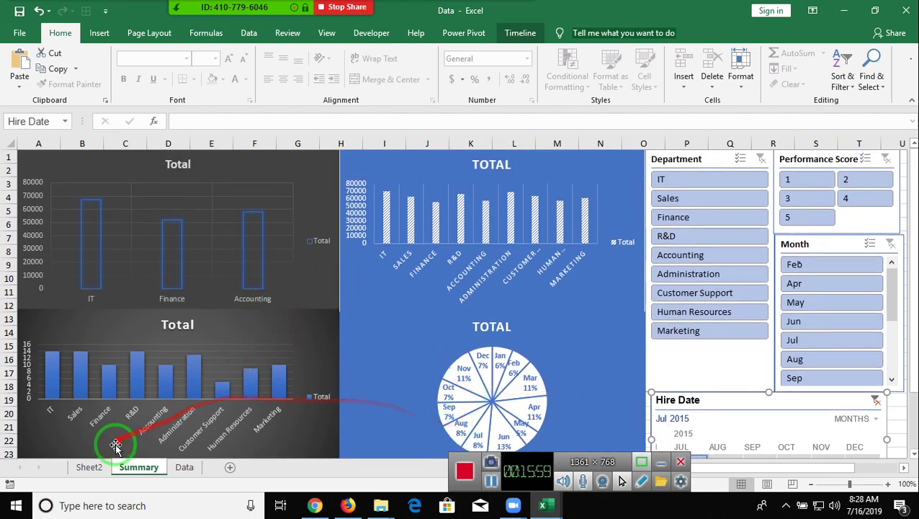
{"action": "left_click", "coordinate": [107, 466]}
- Connect the Average of Salary pivot to the Hire Date timeline
{"action": "left_click", "coordinate": [254, 286]}
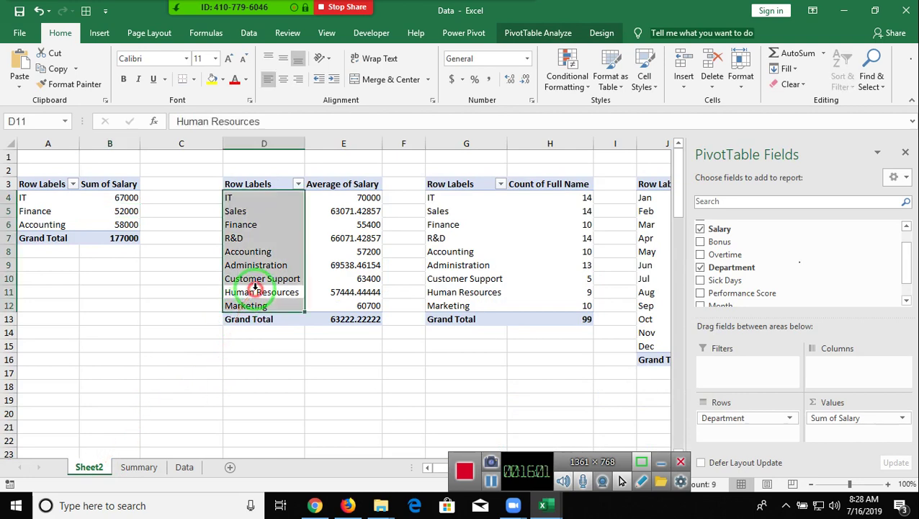
{"action": "left_click", "coordinate": [531, 36]}
{"action": "left_click", "coordinate": [373, 86]}
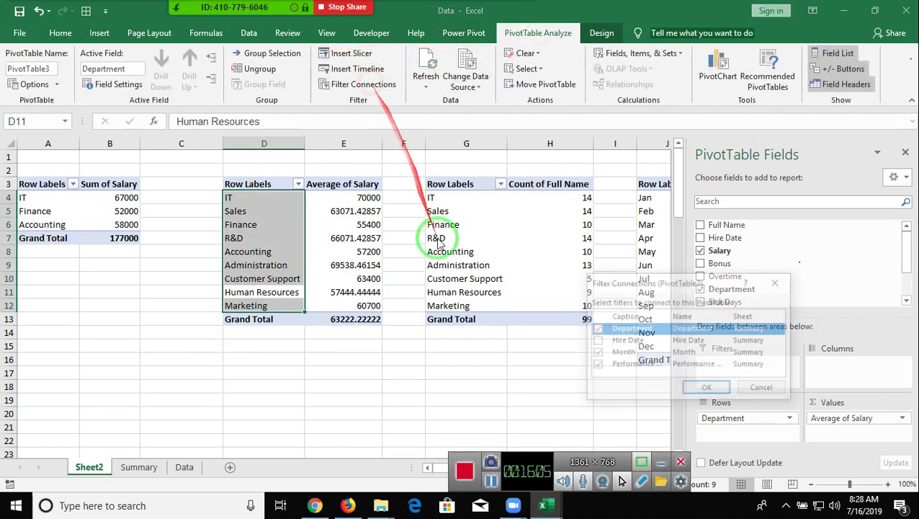
{"action": "left_click", "coordinate": [597, 341]}
{"action": "left_click", "coordinate": [708, 388]}
- Connect the Count of Full Name pivot to the Hire Date timeline as well
{"action": "left_click", "coordinate": [469, 258]}
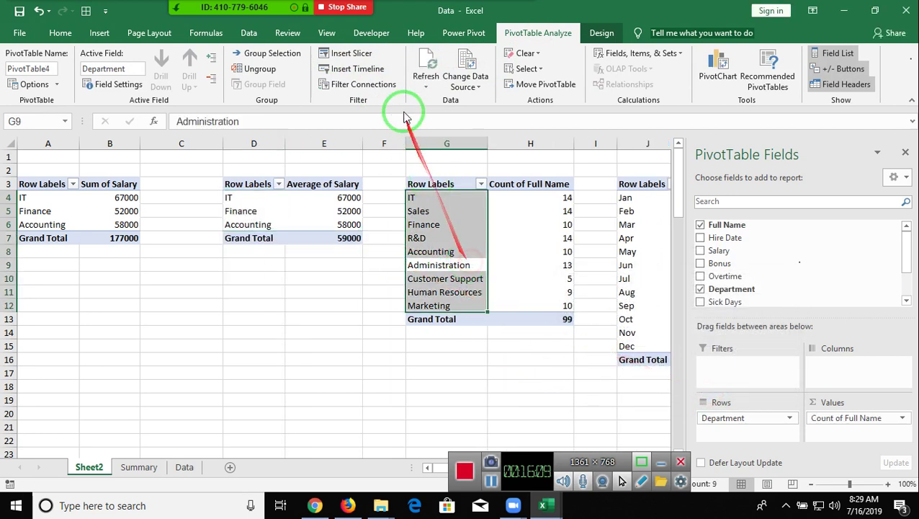
{"action": "left_click", "coordinate": [376, 69]}
{"action": "left_click", "coordinate": [757, 189]}
{"action": "left_click", "coordinate": [395, 85]}
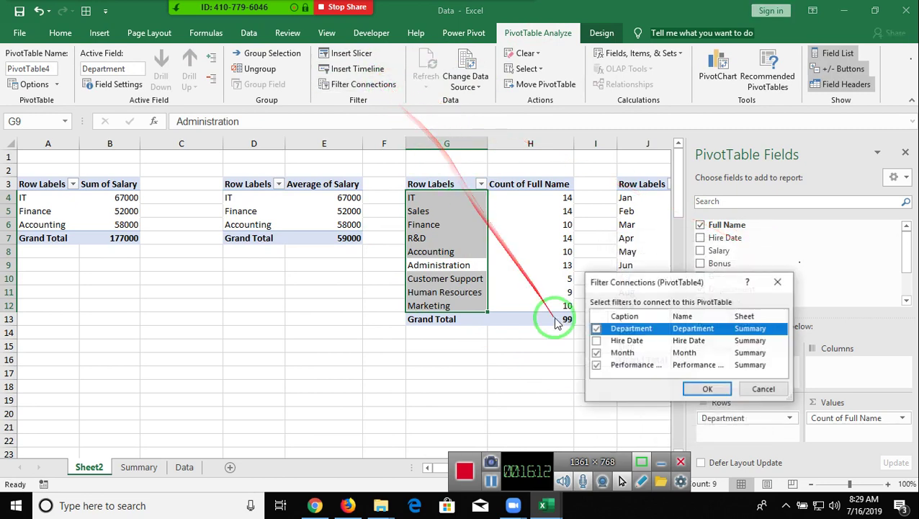
{"action": "left_click", "coordinate": [595, 340]}
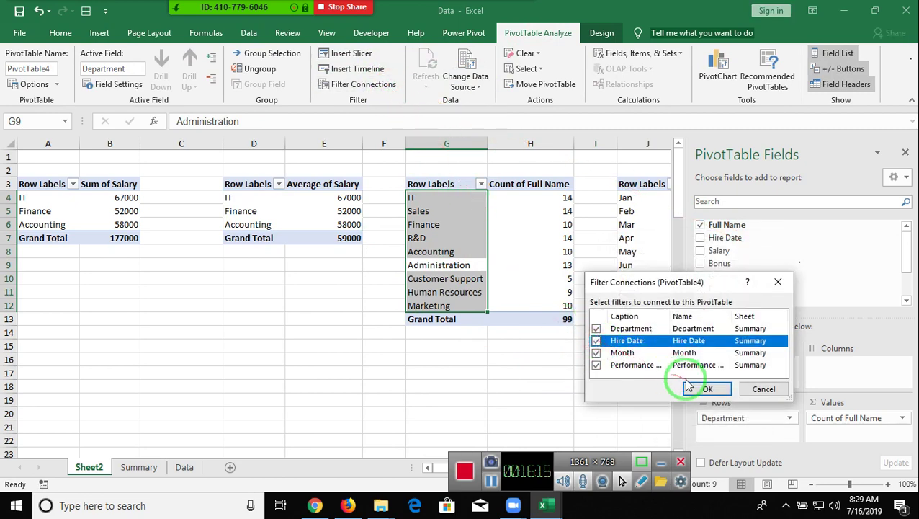
{"action": "left_click", "coordinate": [704, 388]}
{"action": "left_click", "coordinate": [607, 306]}
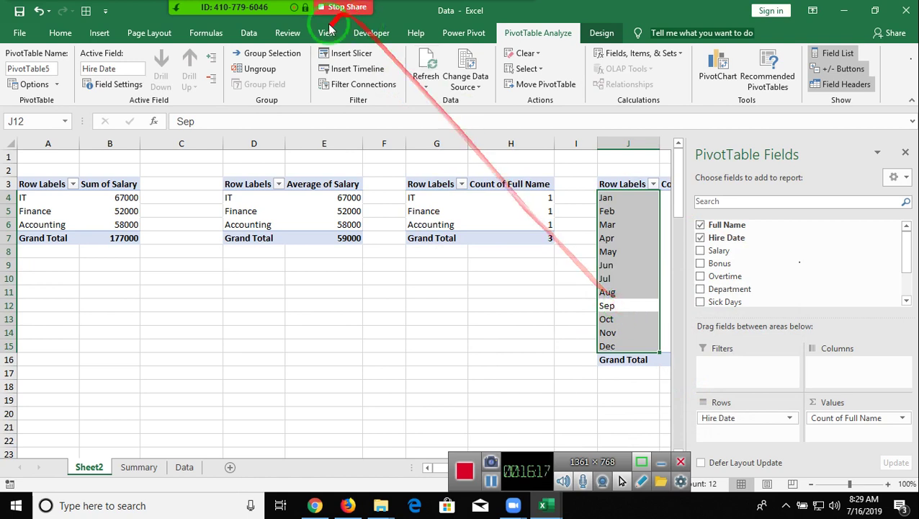
{"action": "left_click", "coordinate": [352, 69]}
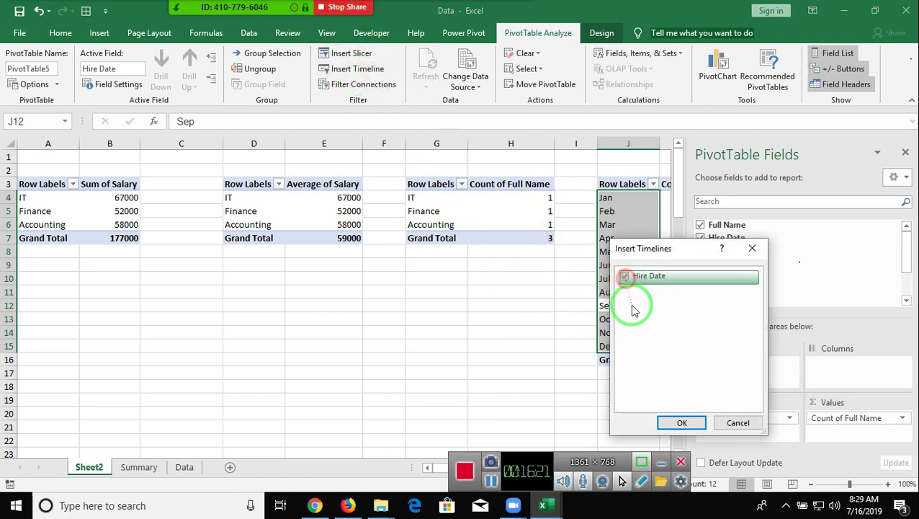
- Link the month-count PivotTable5 to the Hire Date timeline and return to the Summary dashboard
{"action": "left_click", "coordinate": [682, 423]}
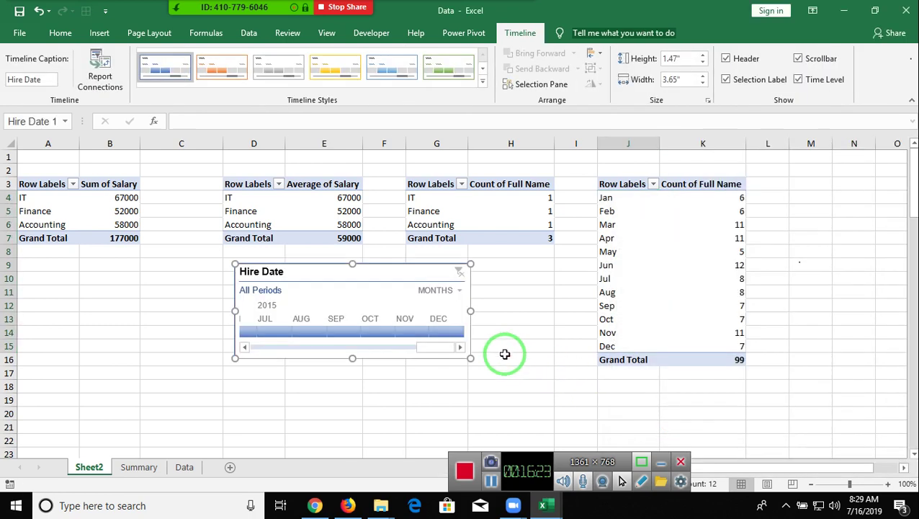
{"action": "key", "text": "ctrl+z"}
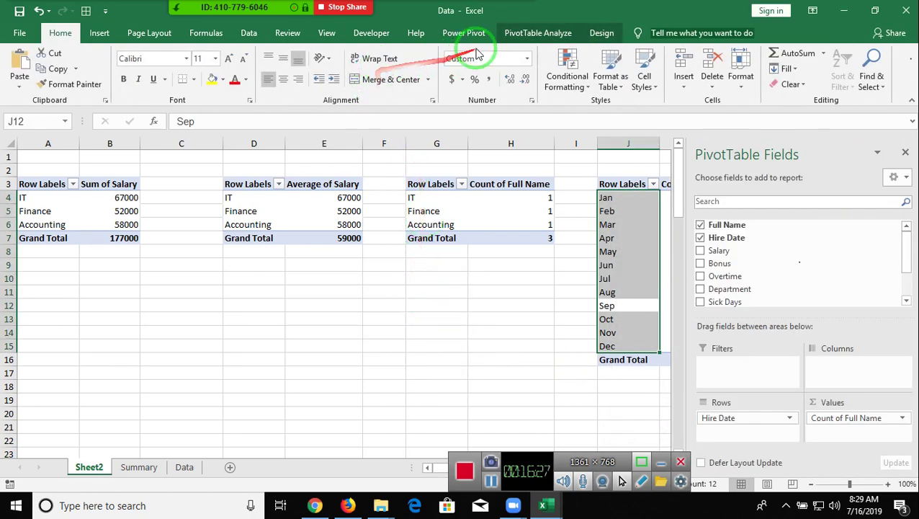
{"action": "left_click", "coordinate": [514, 36]}
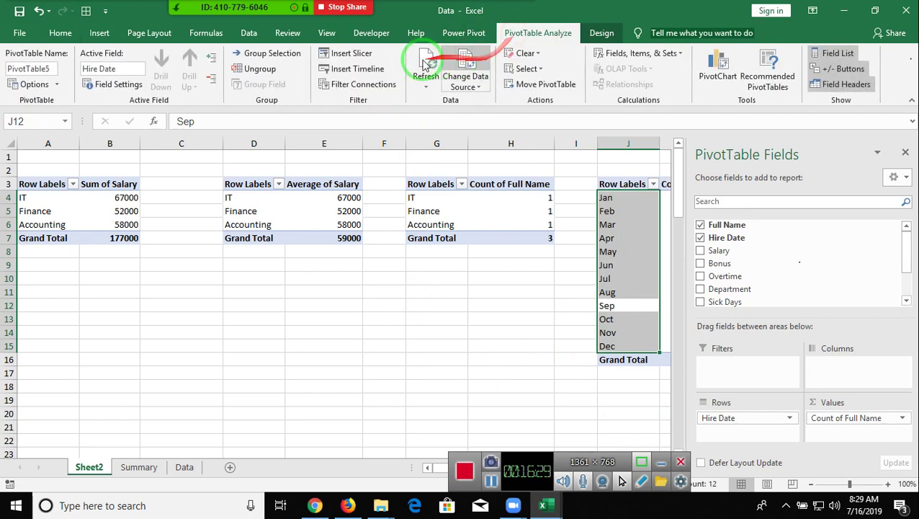
{"action": "left_click", "coordinate": [388, 83]}
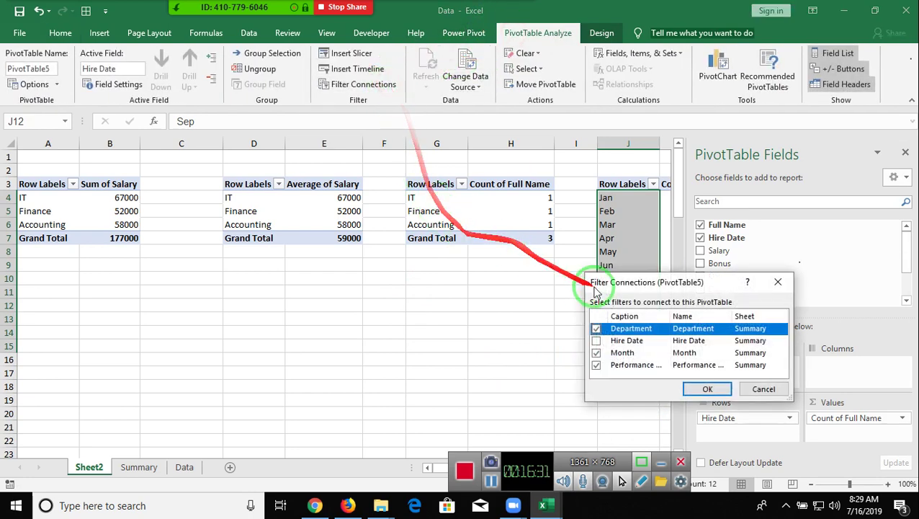
{"action": "left_click", "coordinate": [597, 341]}
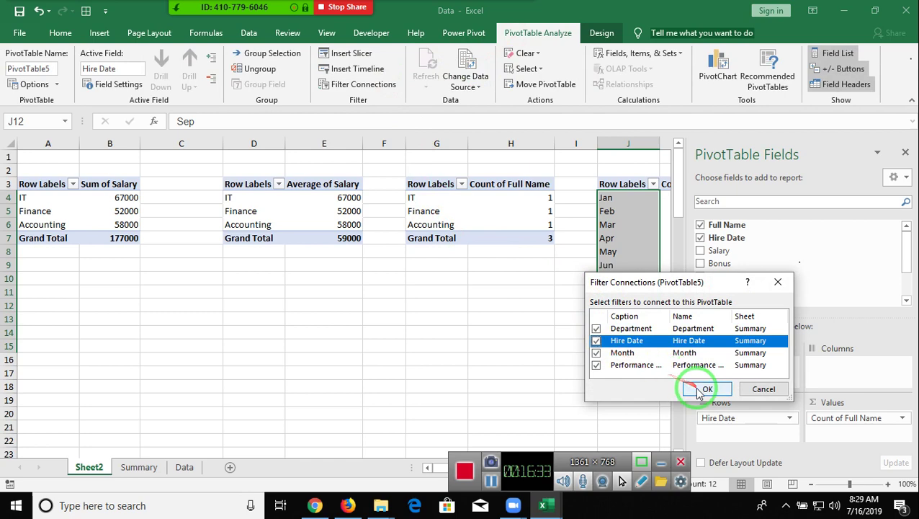
{"action": "left_click", "coordinate": [703, 389]}
{"action": "left_click", "coordinate": [138, 467]}
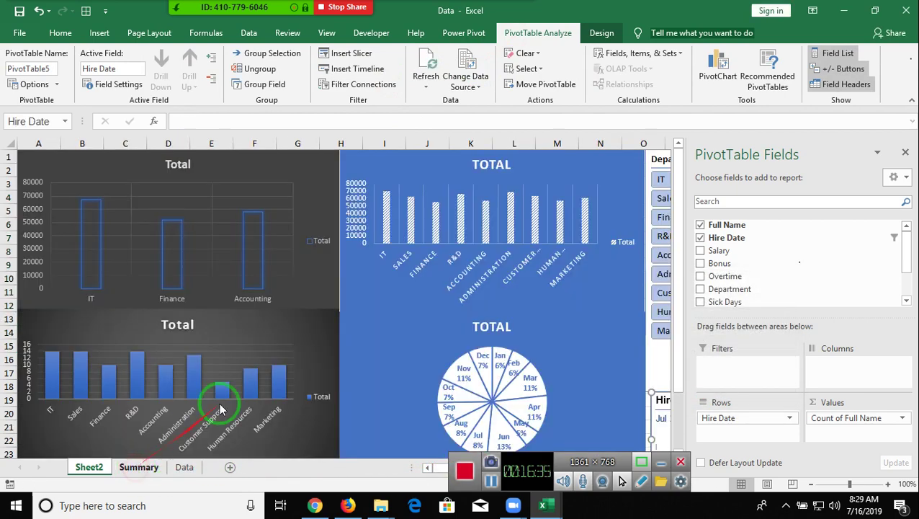
- Hide the field list, then switch the Hire Date timeline to YEARS and select 2014
{"action": "left_click", "coordinate": [905, 152]}
{"action": "left_click", "coordinate": [349, 330]}
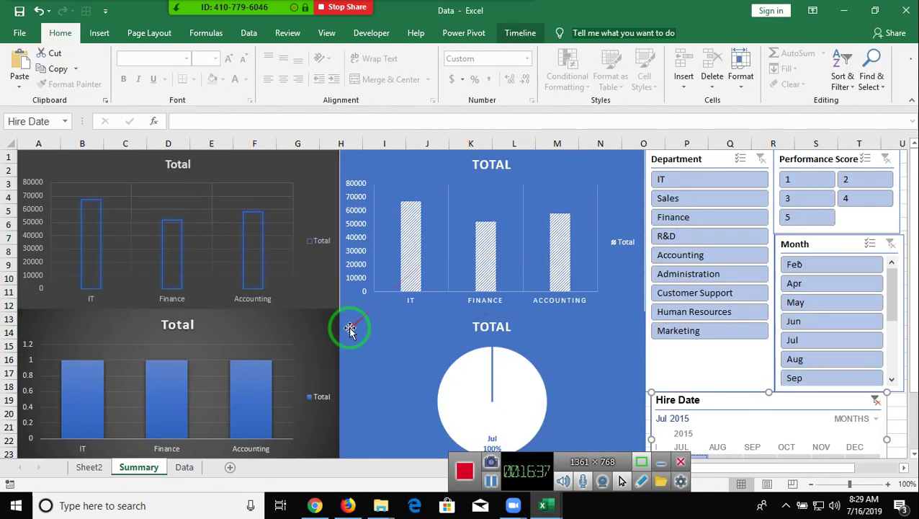
{"action": "scroll", "coordinate": [416, 301], "scroll_direction": "down", "scroll_amount": 3}
{"action": "scroll", "coordinate": [417, 301], "scroll_direction": "up", "scroll_amount": 2}
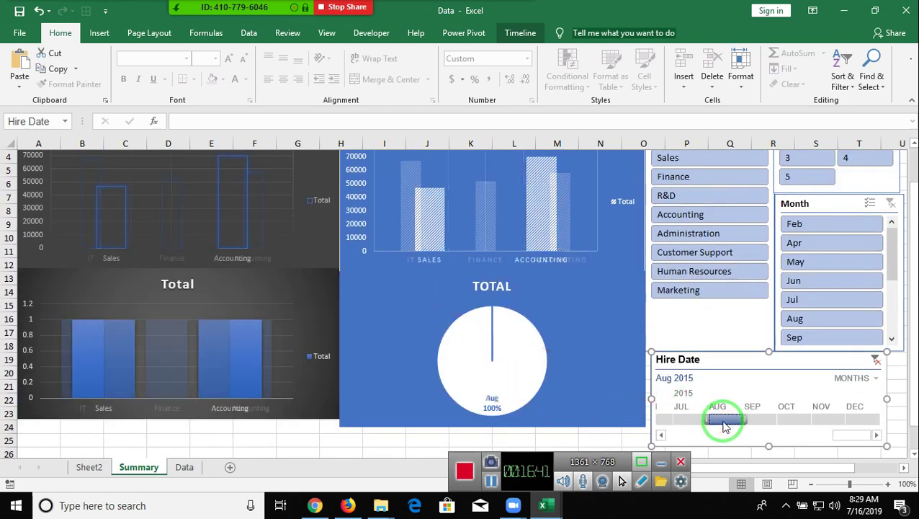
{"action": "left_click_drag", "start_coordinate": [693, 418], "coordinate": [771, 425]}
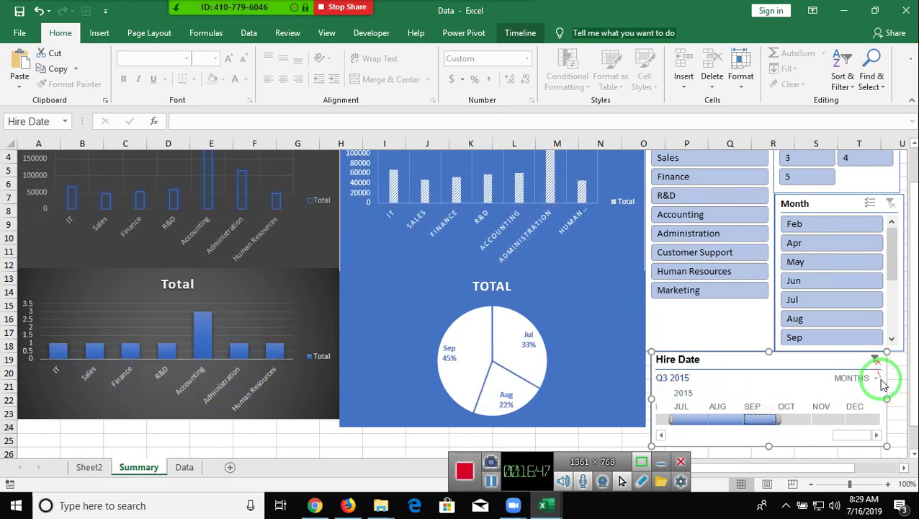
{"action": "left_click", "coordinate": [877, 379]}
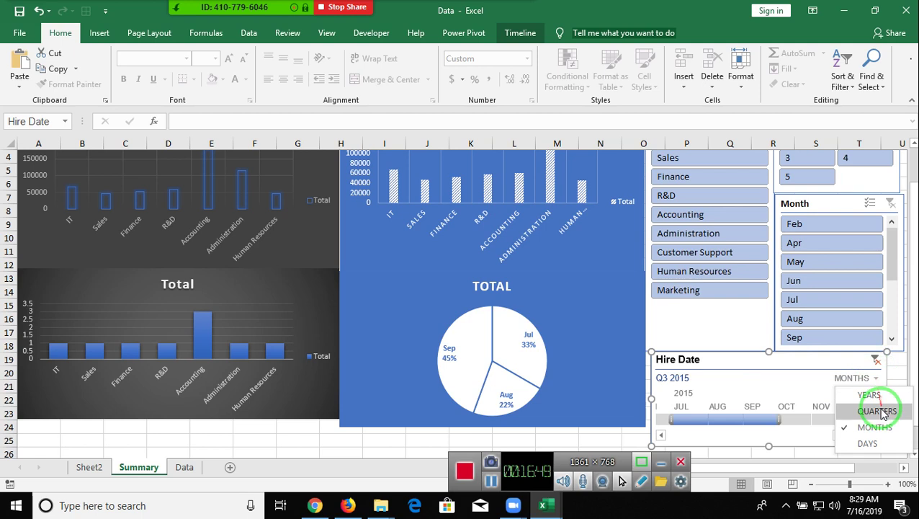
{"action": "left_click", "coordinate": [871, 394]}
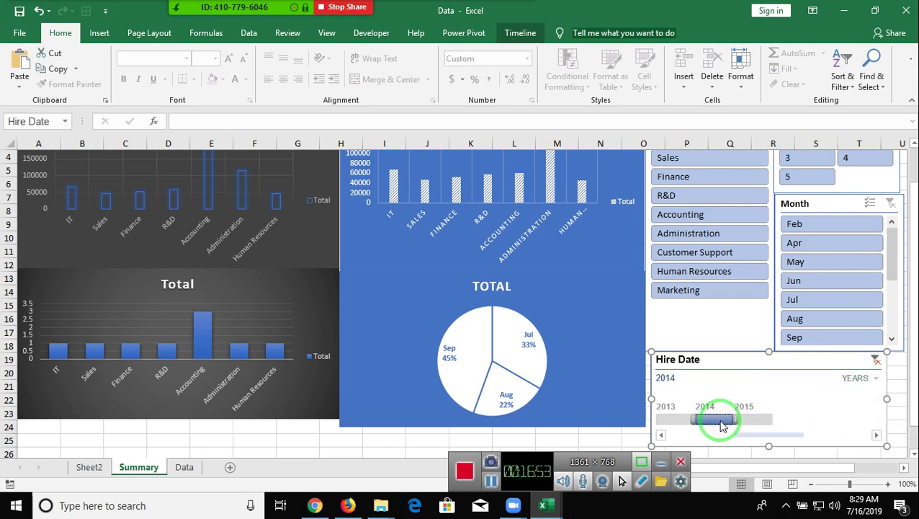
{"action": "left_click_drag", "start_coordinate": [723, 425], "coordinate": [710, 423]}
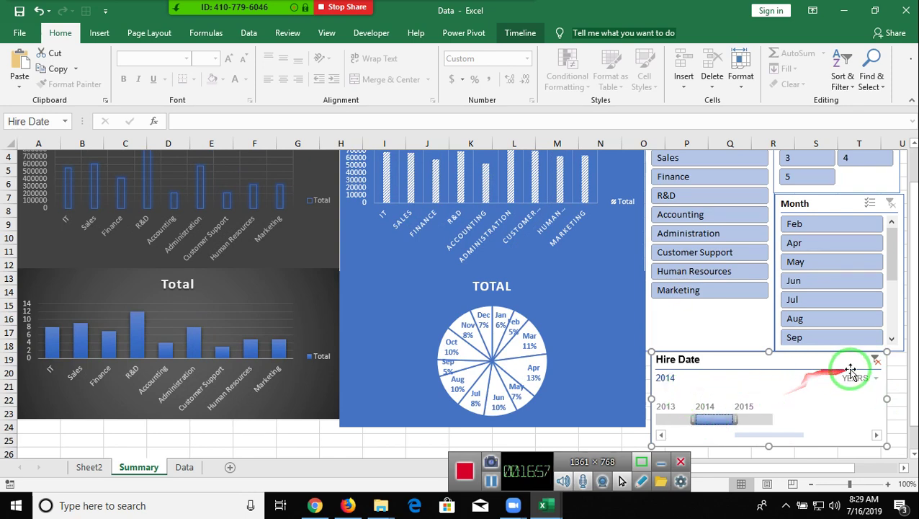
{"action": "scroll", "coordinate": [846, 384], "scroll_direction": "up", "scroll_amount": 1}
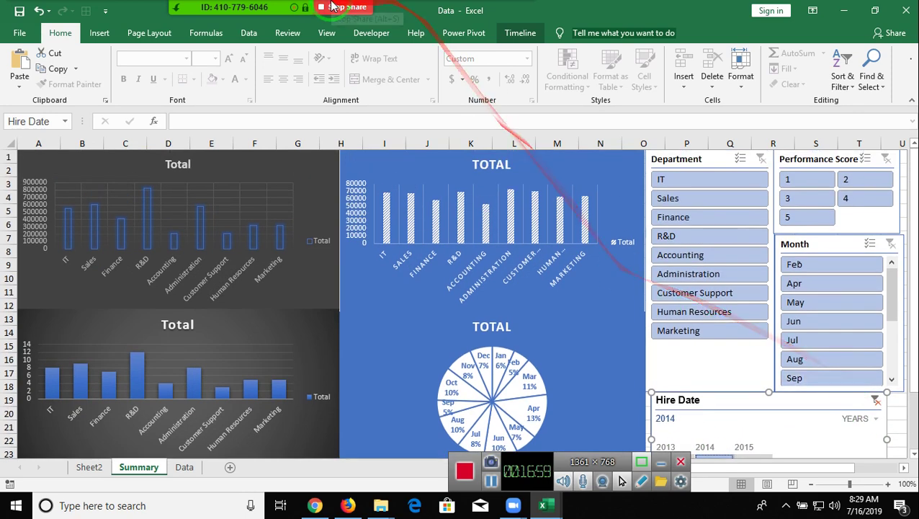
- Ask each participant in Zoom's Participants list to unmute, one by one
{"action": "left_click", "coordinate": [206, 18]}
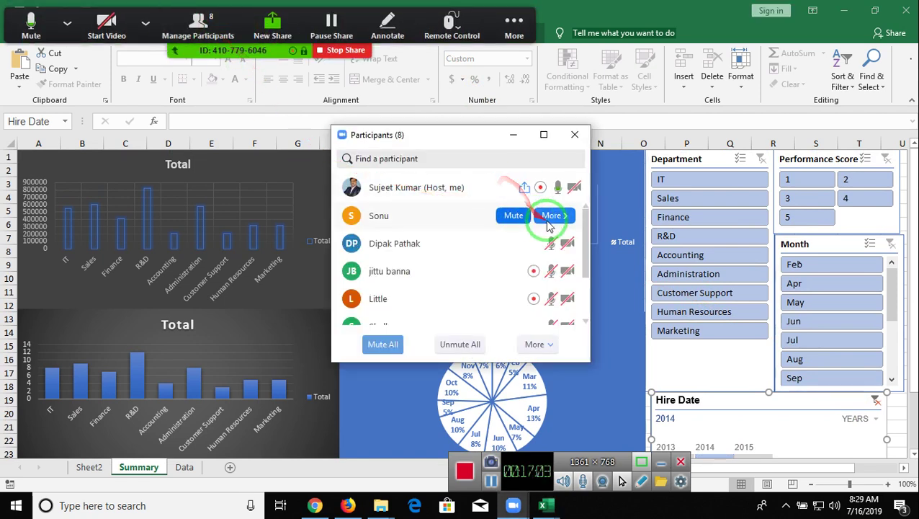
{"action": "left_click", "coordinate": [511, 245]}
{"action": "left_click", "coordinate": [512, 297]}
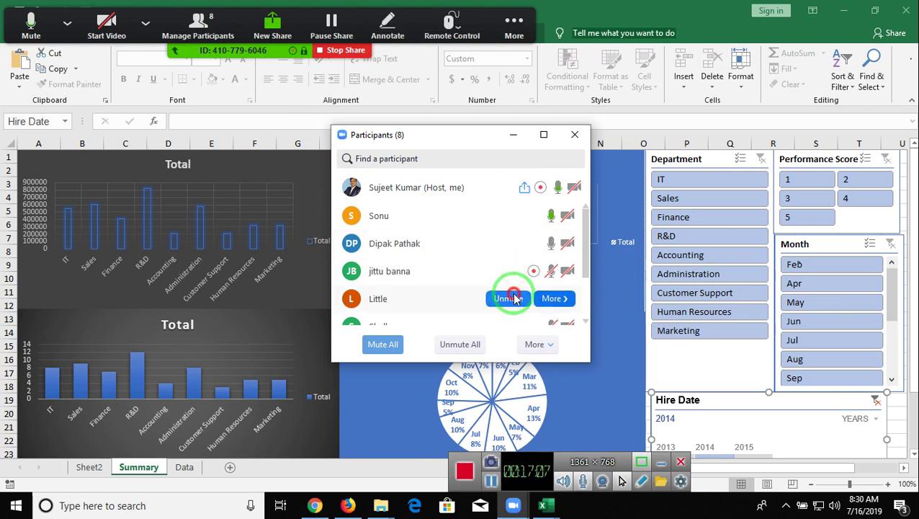
{"action": "left_click", "coordinate": [512, 271]}
{"action": "scroll", "coordinate": [500, 288], "scroll_direction": "down", "scroll_amount": 1}
{"action": "left_click", "coordinate": [511, 303]}
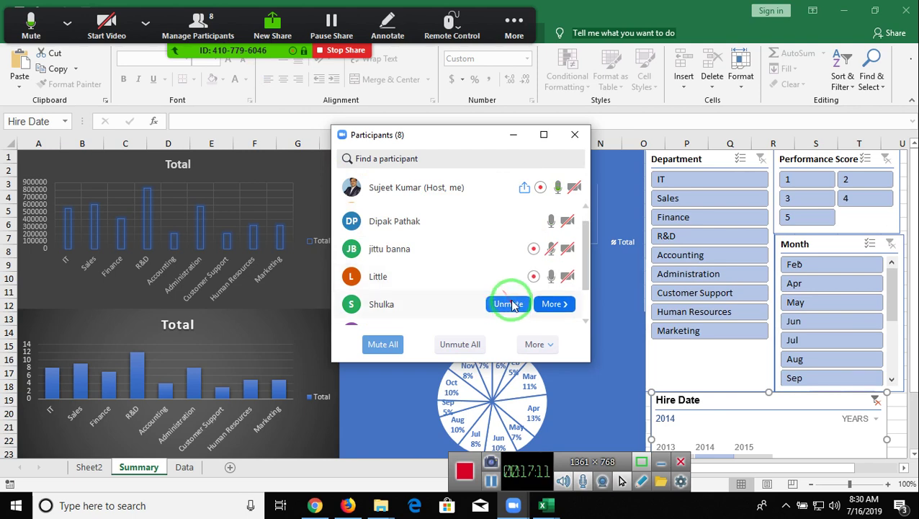
{"action": "scroll", "coordinate": [513, 304], "scroll_direction": "down", "scroll_amount": 2}
{"action": "left_click", "coordinate": [511, 283]}
{"action": "left_click", "coordinate": [520, 314]}
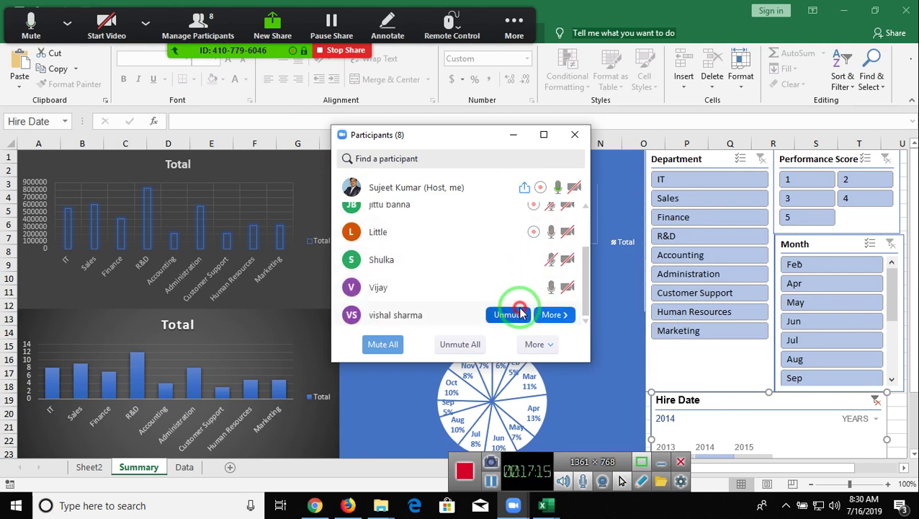
{"action": "left_click", "coordinate": [517, 261]}
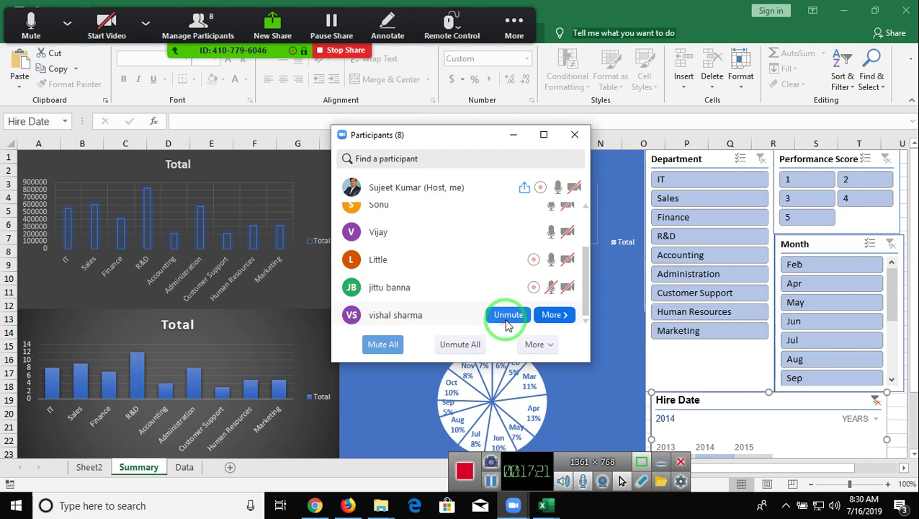
- Unmute all participants, then mute everyone and close the Participants panel
{"action": "mouse_move", "coordinate": [517, 238]}
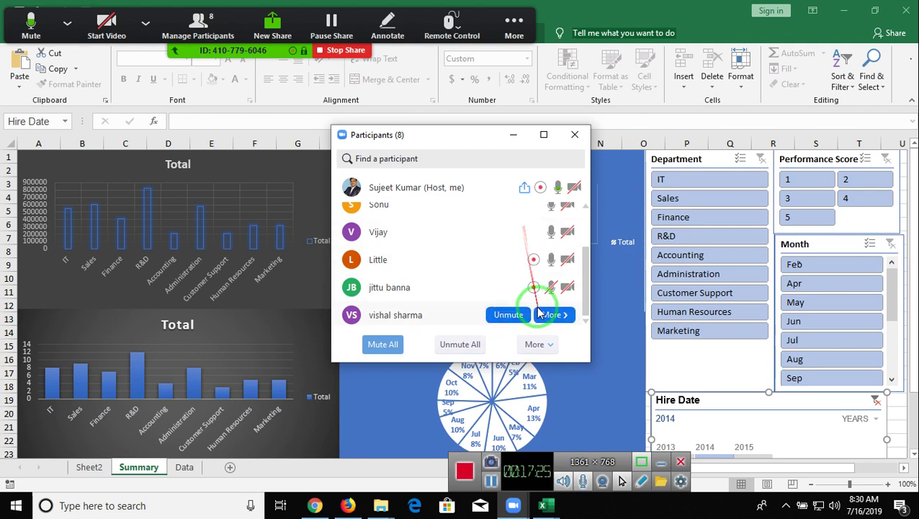
{"action": "mouse_move", "coordinate": [474, 290]}
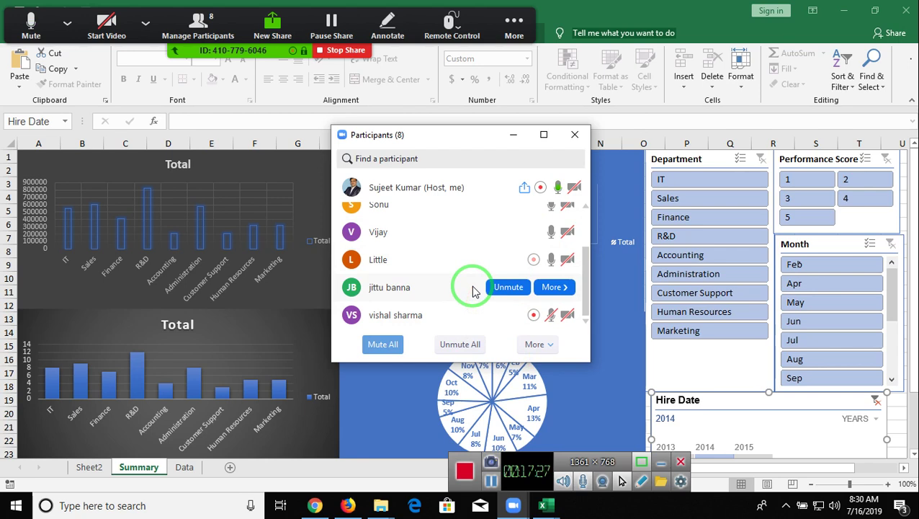
{"action": "left_click", "coordinate": [464, 342]}
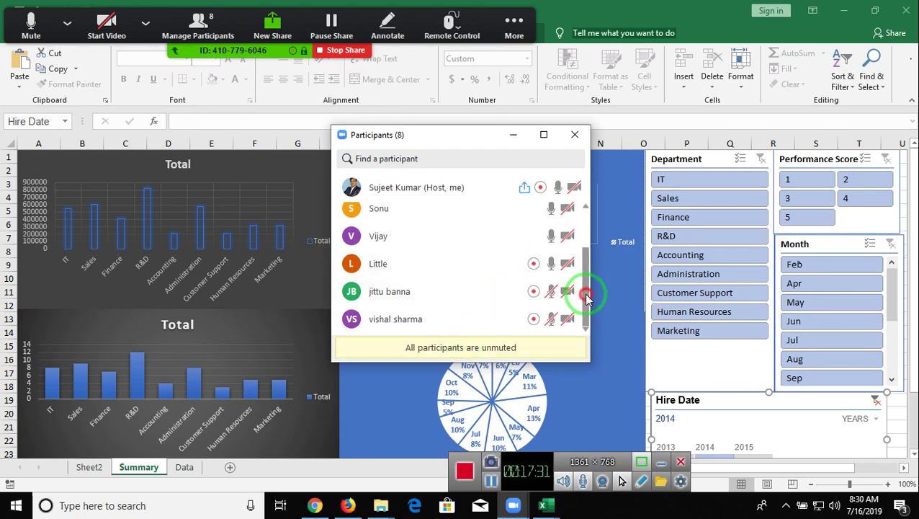
{"action": "left_click_drag", "start_coordinate": [587, 295], "coordinate": [585, 242]}
{"action": "left_click", "coordinate": [393, 343]}
{"action": "left_click", "coordinate": [497, 288]}
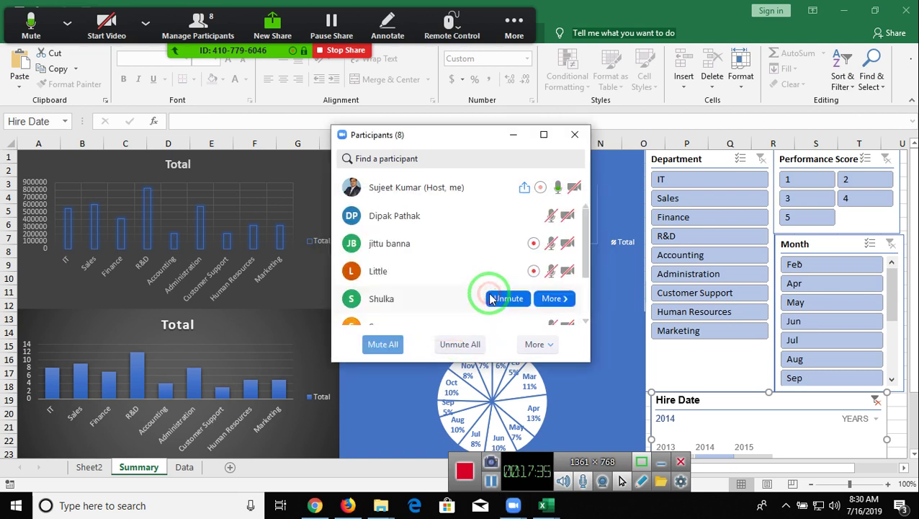
{"action": "left_click_drag", "start_coordinate": [583, 249], "coordinate": [588, 293]}
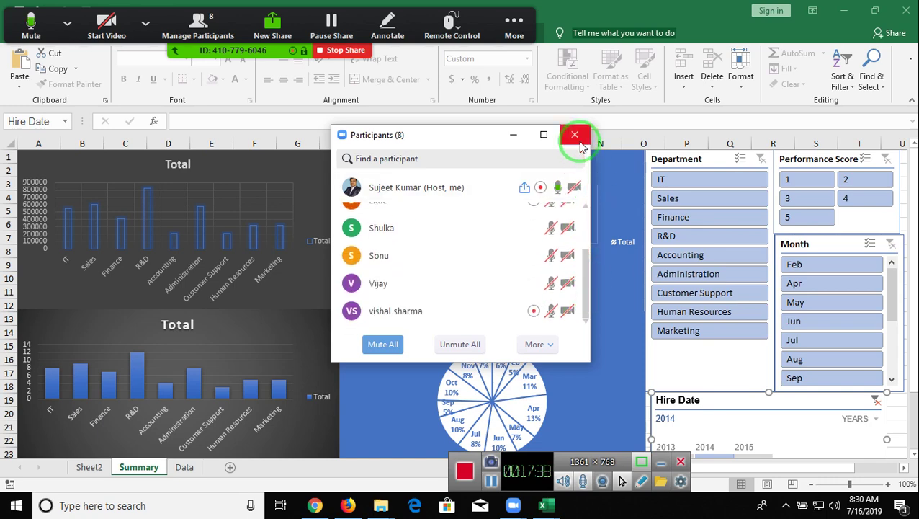
{"action": "left_click", "coordinate": [575, 135]}
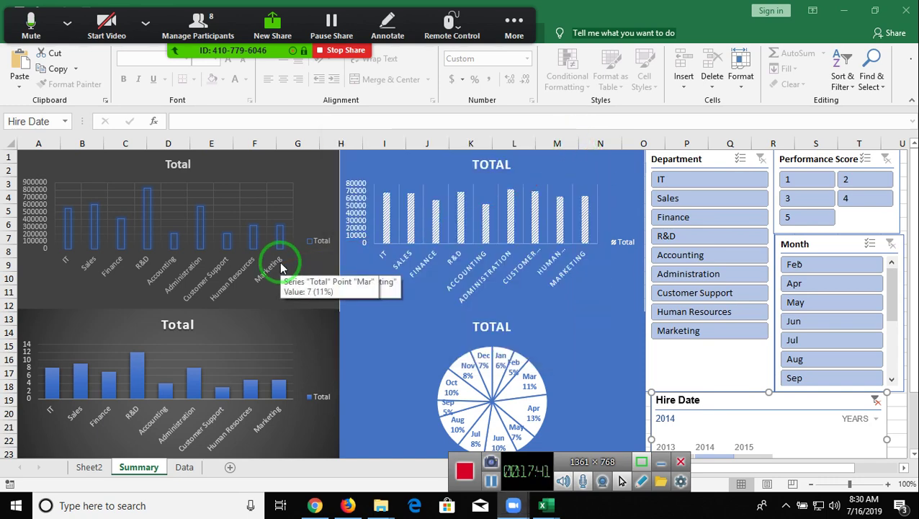
{"action": "scroll", "coordinate": [280, 262], "scroll_direction": "down", "scroll_amount": 3}
{"action": "scroll", "coordinate": [280, 265], "scroll_direction": "up", "scroll_amount": 3}
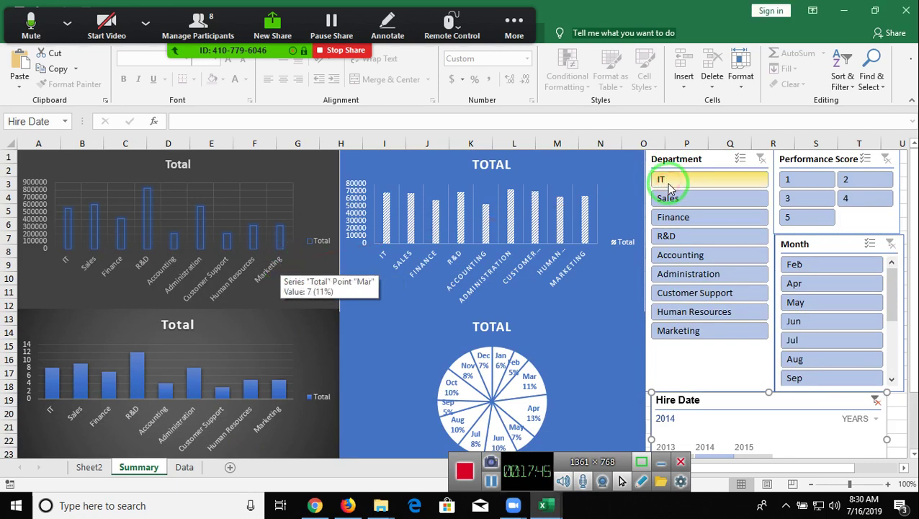
{"action": "left_click", "coordinate": [90, 468]}
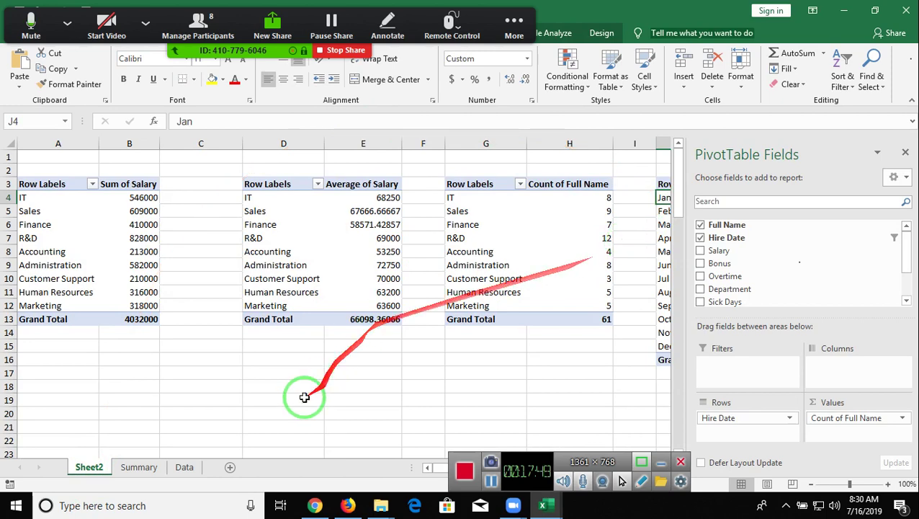
{"action": "left_click", "coordinate": [138, 467]}
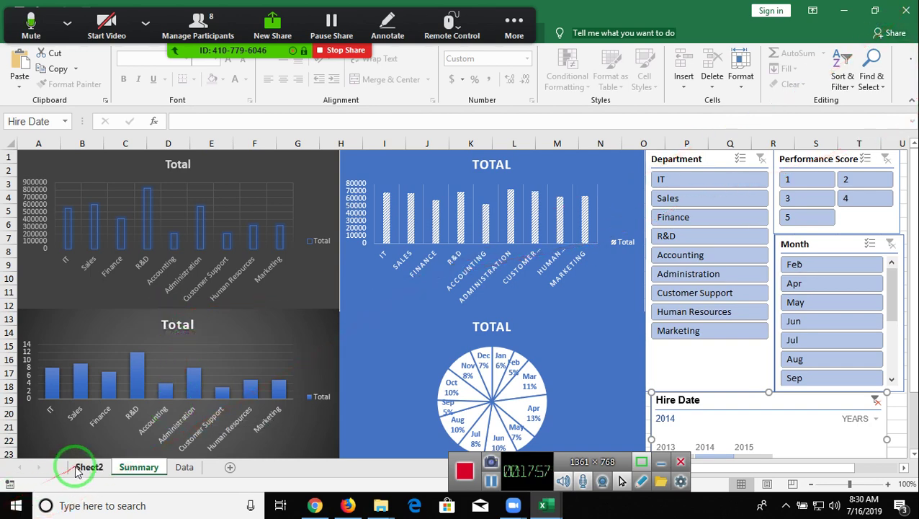
- Copy the full Data table range A1:I100
{"action": "left_click", "coordinate": [184, 467]}
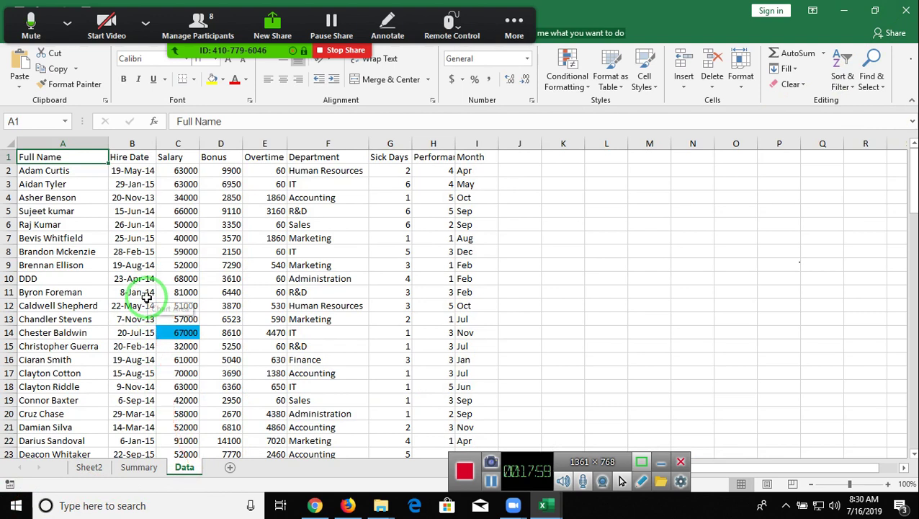
{"action": "key", "text": "Right"}
{"action": "key", "text": "Right"}
{"action": "key", "text": "Right"}
{"action": "key", "text": "Right"}
{"action": "key", "text": "Right"}
{"action": "key", "text": "Right"}
{"action": "key", "text": "Right"}
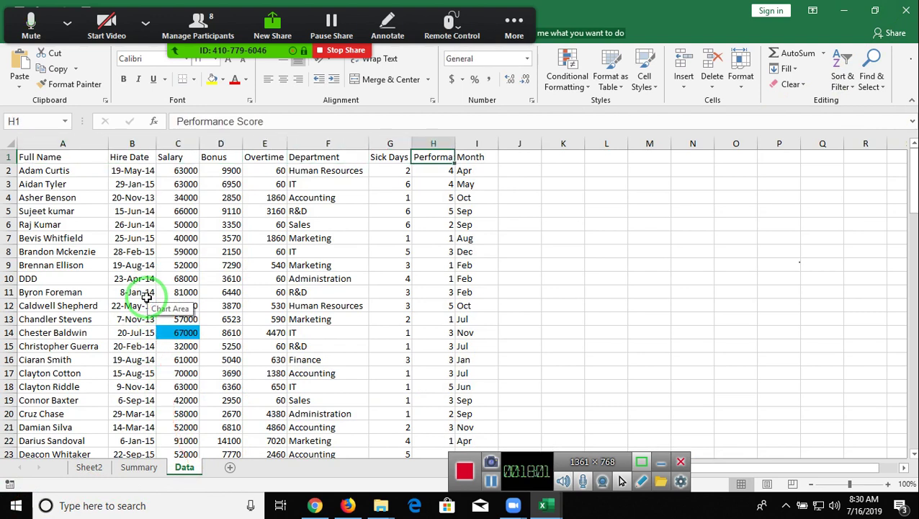
{"action": "key", "text": "Right"}
{"action": "key", "text": "ctrl+Home"}
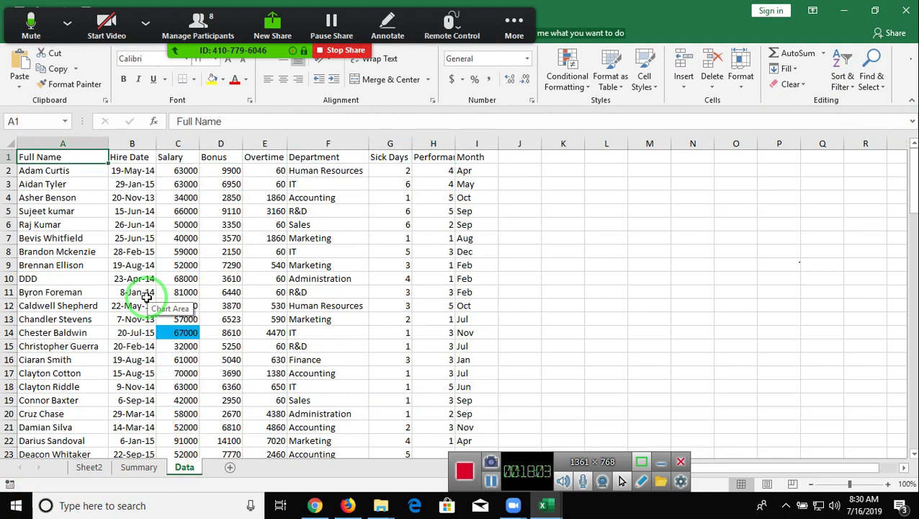
{"action": "key", "text": "ctrl+shift+Right"}
{"action": "key", "text": "ctrl+shift+Down"}
{"action": "key", "text": "ctrl+c"}
- Paste it into a new Sheet4, autofit columns A and B, and add header filters
{"action": "left_click", "coordinate": [229, 467]}
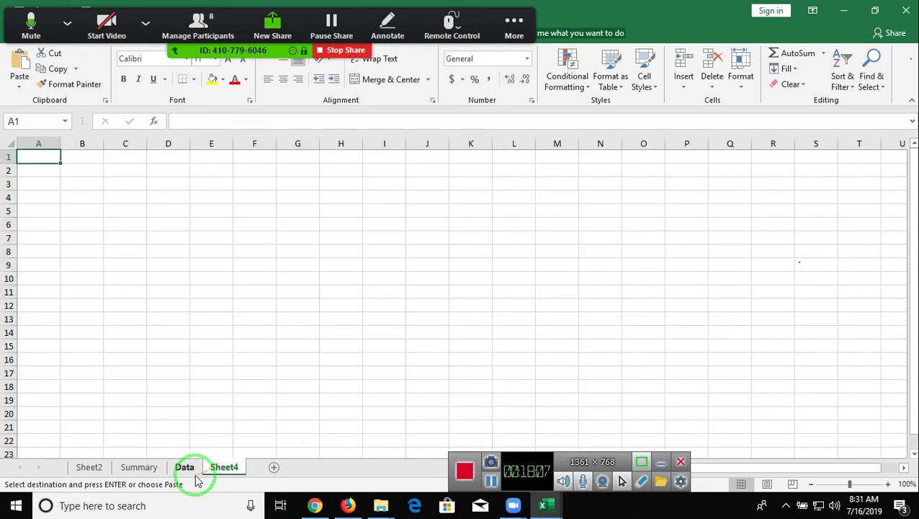
{"action": "key", "text": "ctrl+v"}
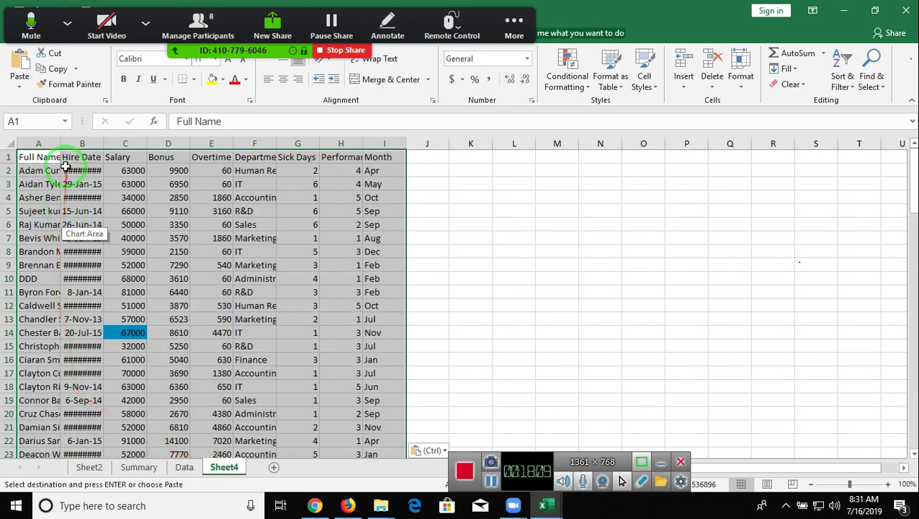
{"action": "double_click", "coordinate": [59, 137]}
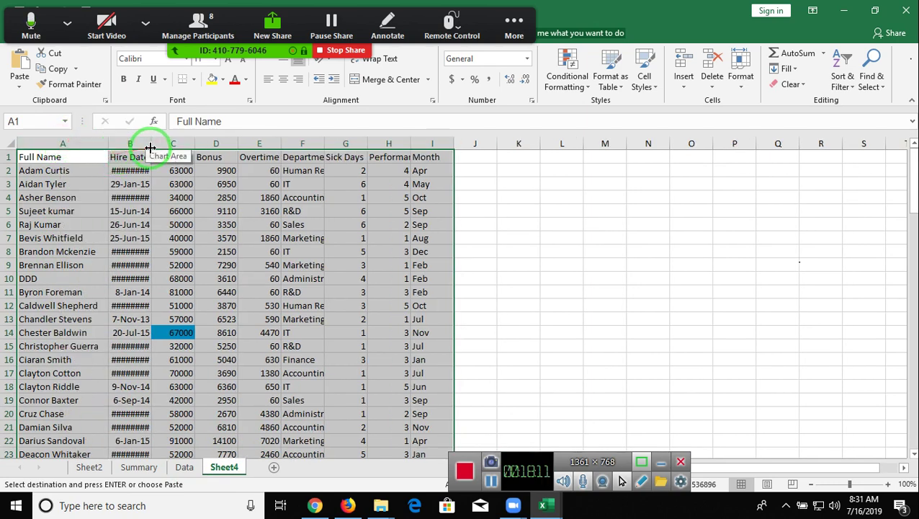
{"action": "double_click", "coordinate": [151, 146]}
{"action": "left_click", "coordinate": [250, 169]}
{"action": "left_click", "coordinate": [247, 156]}
{"action": "key", "text": "ctrl+shift+l"}
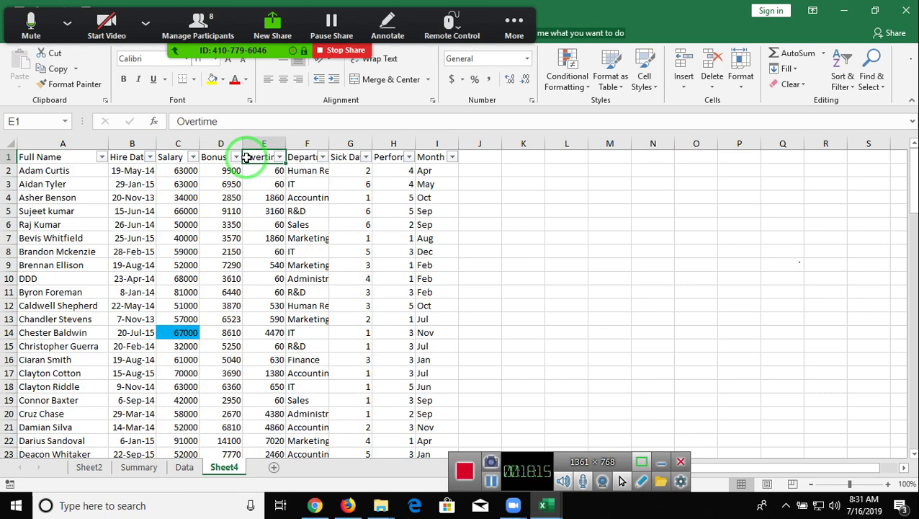
- Glance at the Department filter list, dismiss Zoom's time-limit warning, and select header cell E1
{"action": "left_click", "coordinate": [324, 156]}
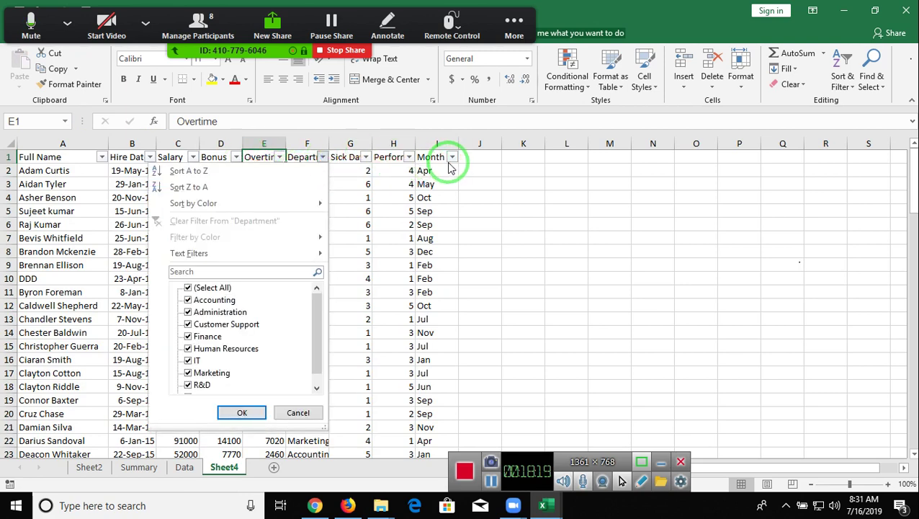
{"action": "left_click", "coordinate": [450, 165]}
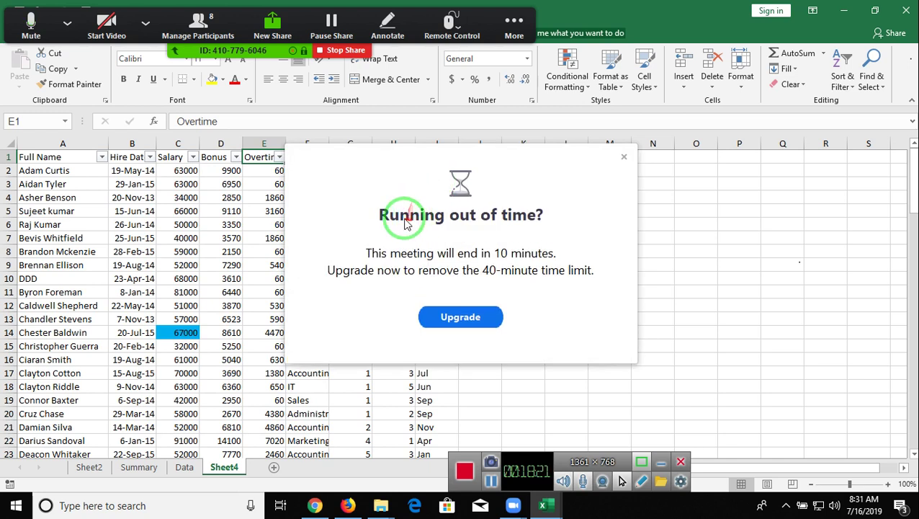
{"action": "left_click", "coordinate": [622, 156]}
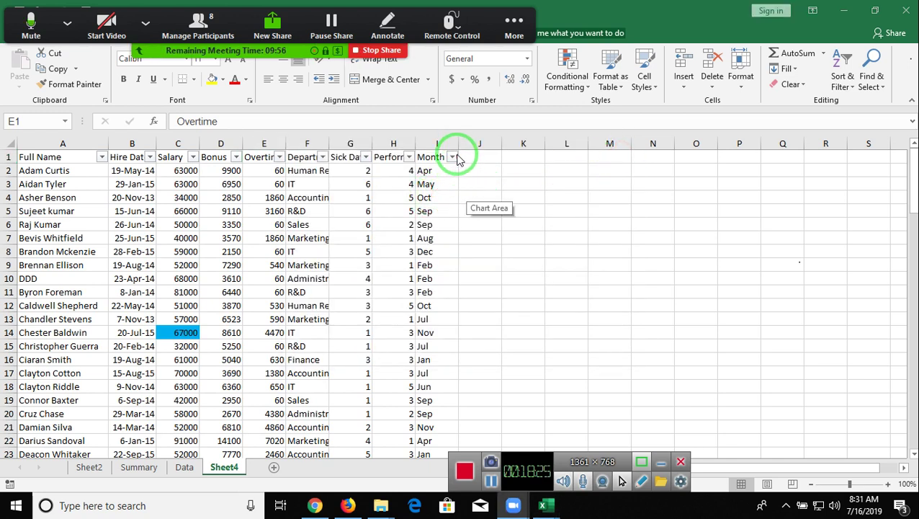
{"action": "left_click", "coordinate": [411, 180]}
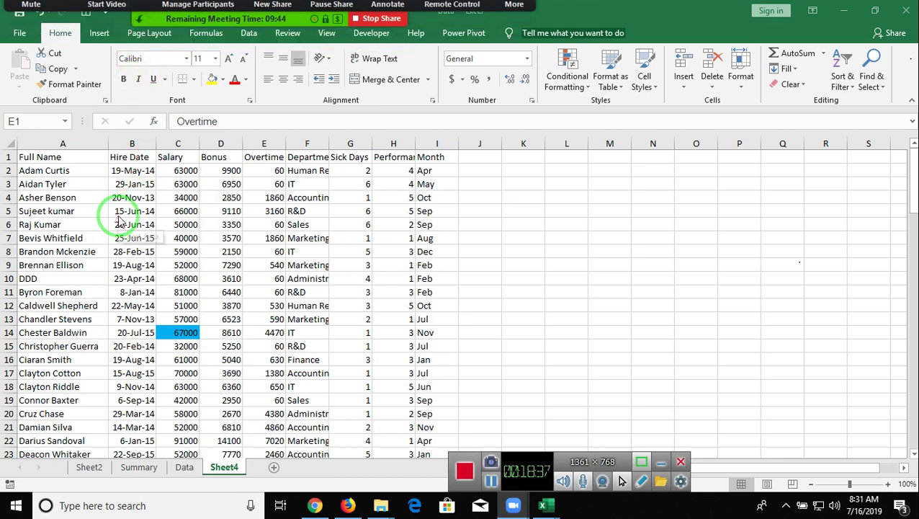
- Format the Sheet4 data A1:I100 as a blue Medium banded table with headers, creating Table1
{"action": "left_click", "coordinate": [101, 33]}
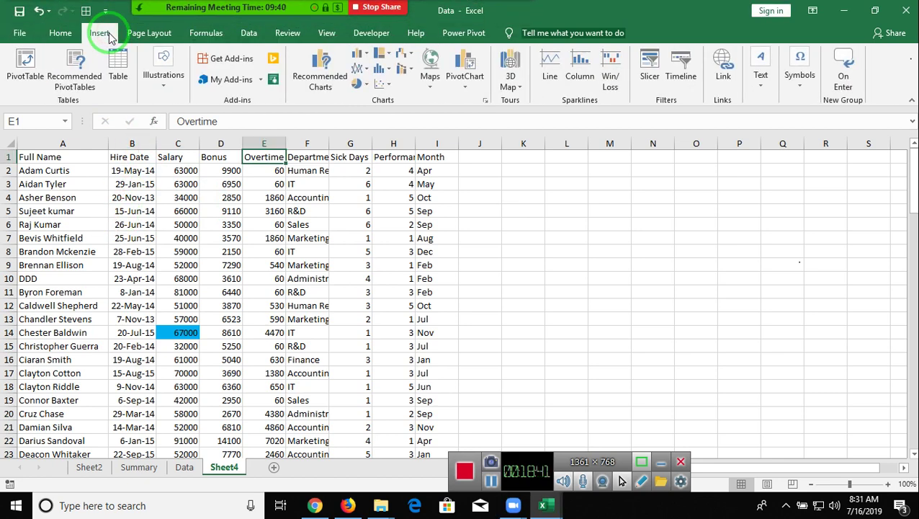
{"action": "left_click", "coordinate": [119, 74]}
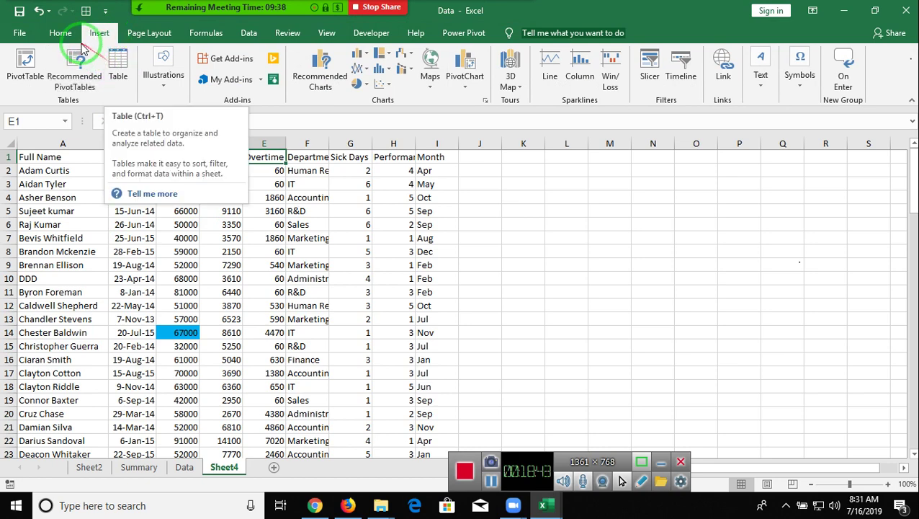
{"action": "left_click", "coordinate": [64, 33]}
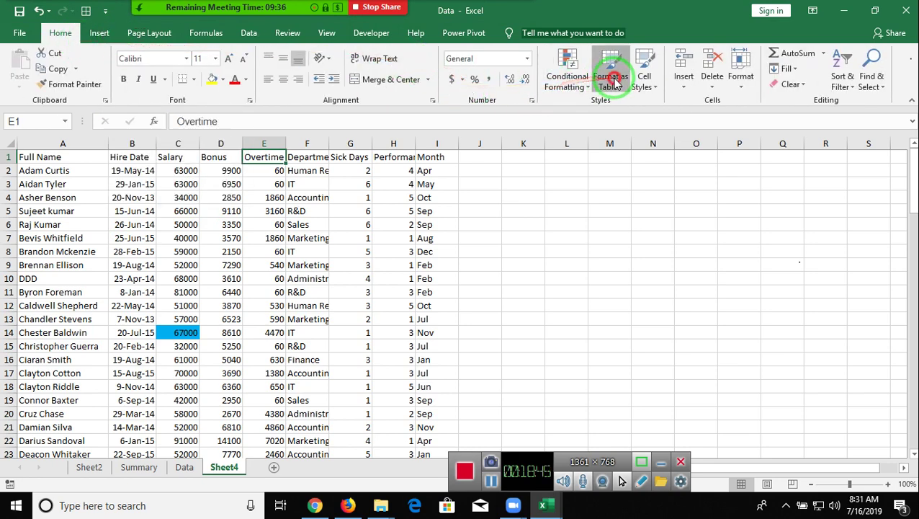
{"action": "left_click", "coordinate": [611, 74]}
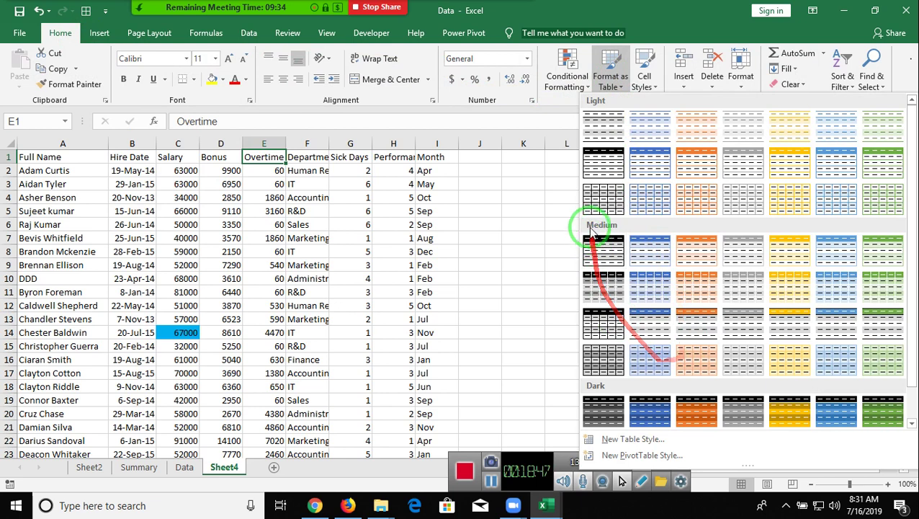
{"action": "left_click", "coordinate": [637, 258]}
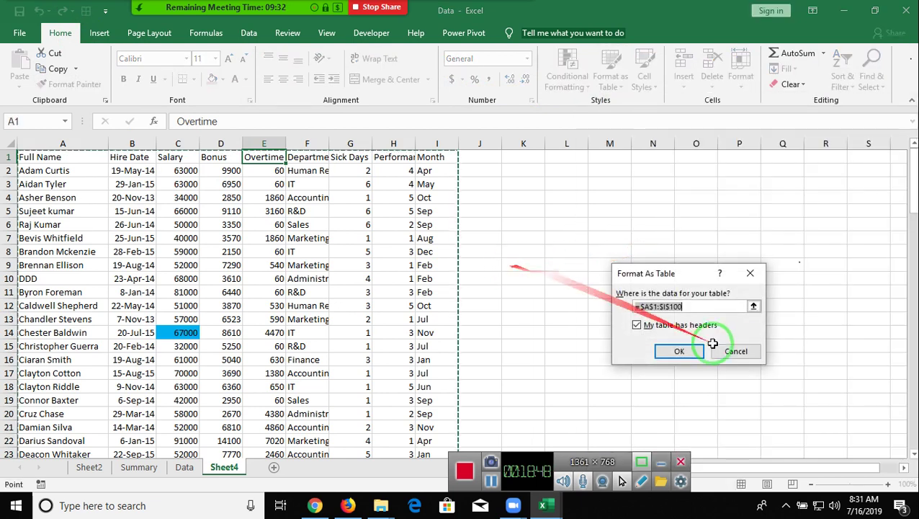
{"action": "left_click", "coordinate": [669, 349]}
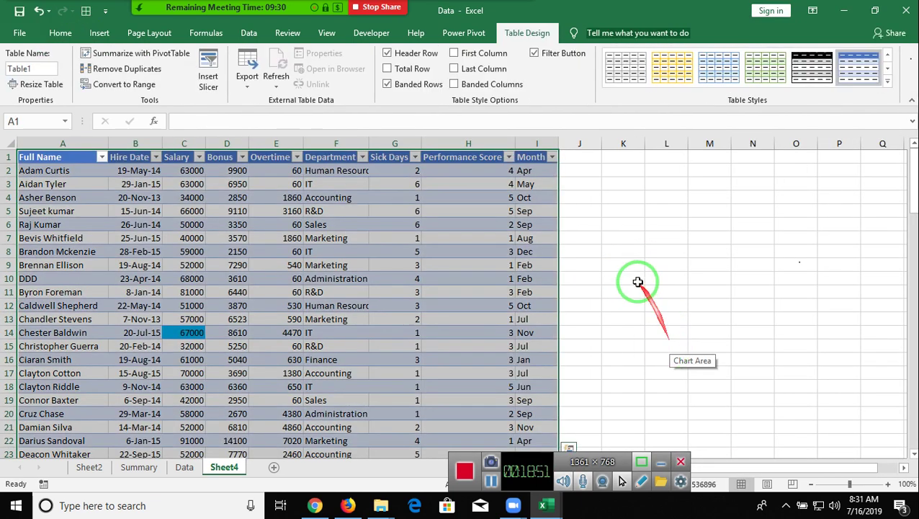
{"action": "left_click", "coordinate": [210, 74]}
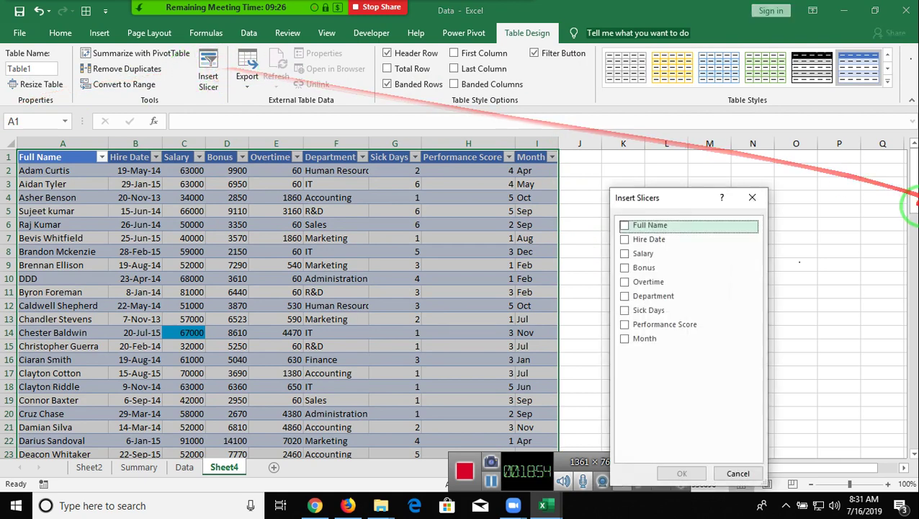
- Add Month and Department slicers for Table1 and place them side by side at the upper right
{"action": "left_click", "coordinate": [624, 339]}
{"action": "left_click", "coordinate": [625, 296]}
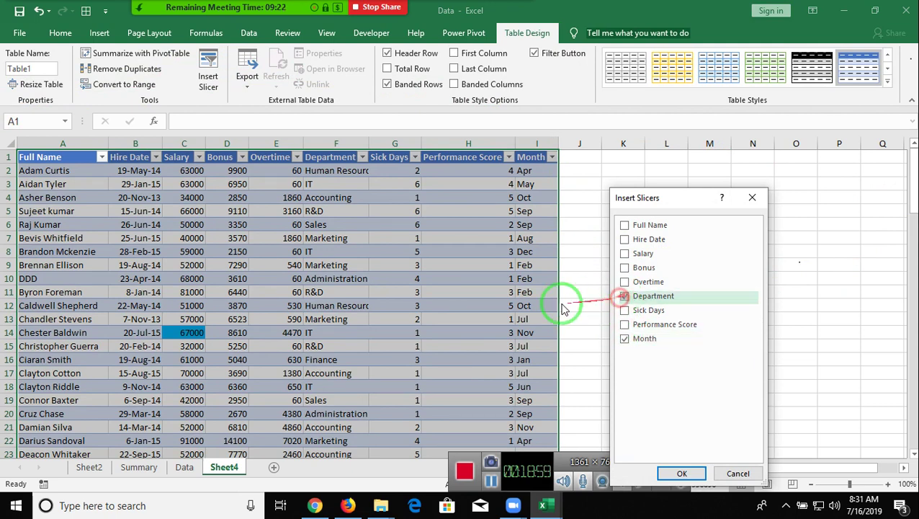
{"action": "left_click", "coordinate": [690, 473]}
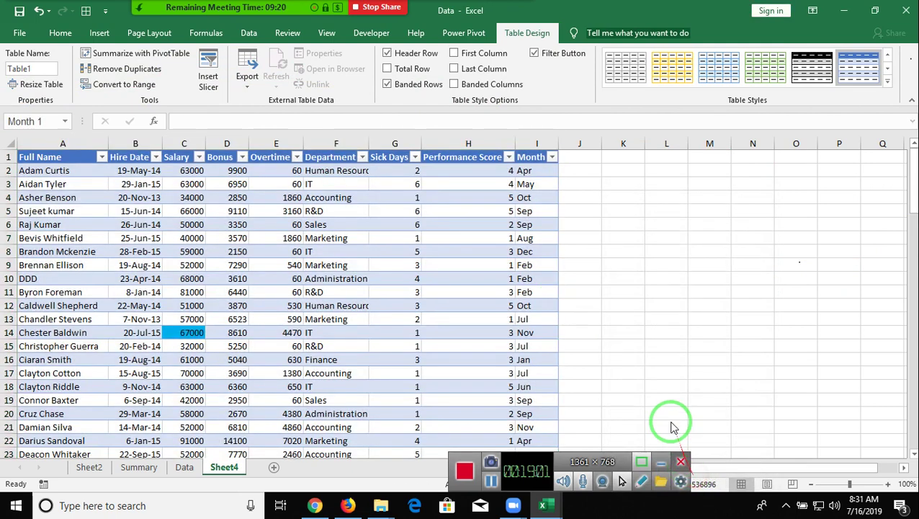
{"action": "left_click_drag", "start_coordinate": [484, 245], "coordinate": [786, 164]}
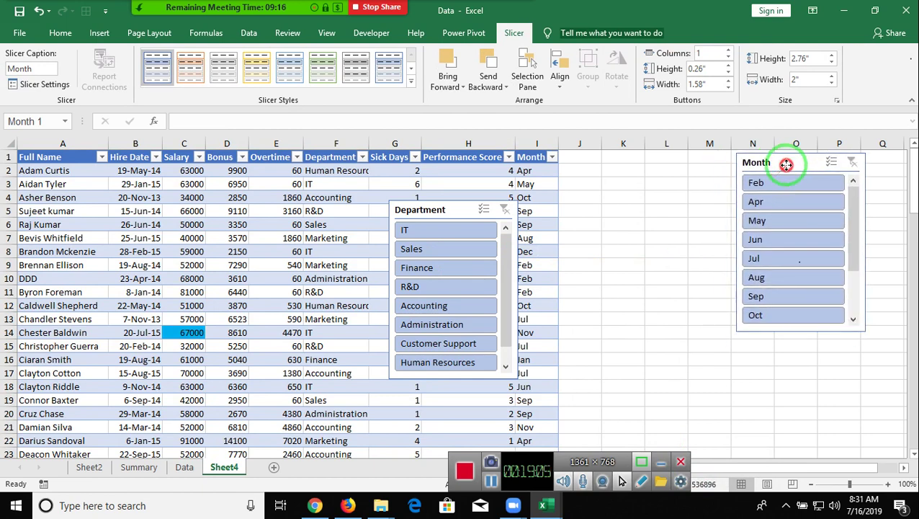
{"action": "left_click_drag", "start_coordinate": [436, 210], "coordinate": [647, 158]}
- Test the slicers by filtering to Feb (9 of 99 records), then clear the Month filter
{"action": "left_click", "coordinate": [752, 370]}
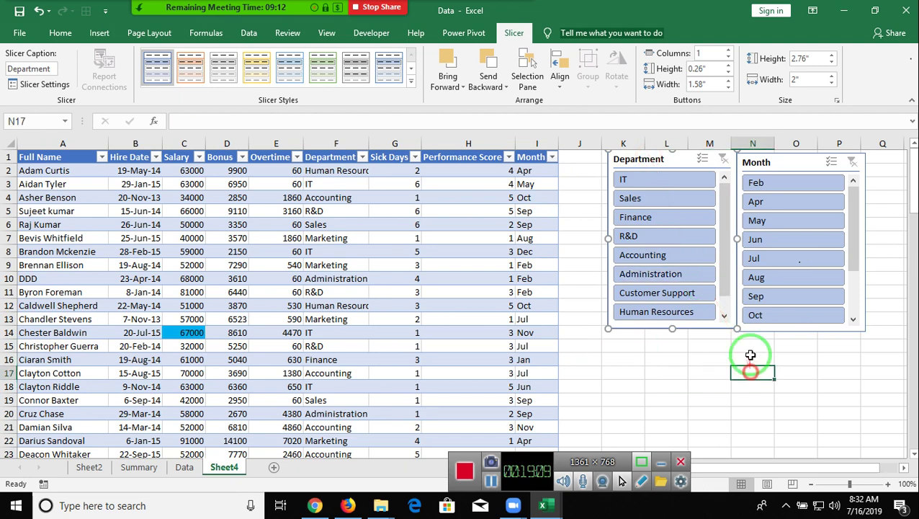
{"action": "left_click", "coordinate": [758, 183]}
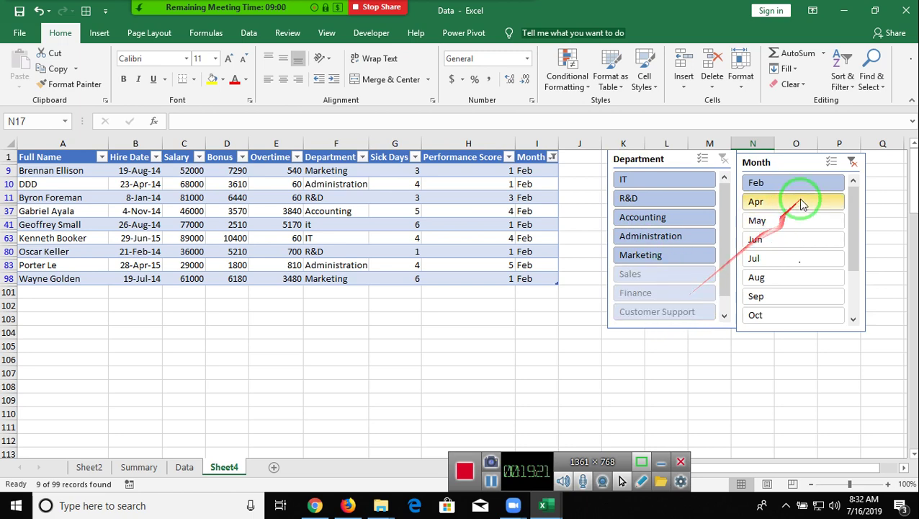
{"action": "left_click", "coordinate": [852, 162]}
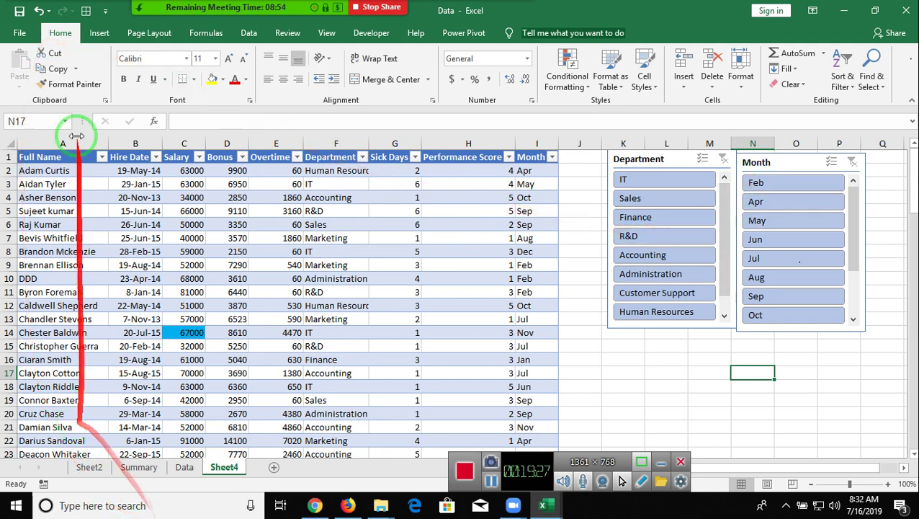
{"action": "left_click", "coordinate": [383, 506]}
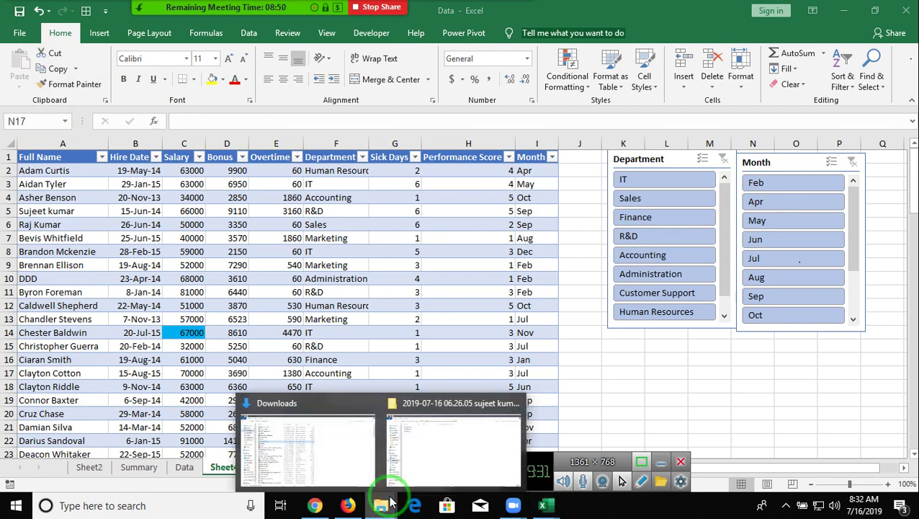
- Browse to D:\Disk-3\3.Dashboard and open the 6.HUMAN RESOURCES DASHBOARD workbook in Excel
{"action": "left_click", "coordinate": [461, 467]}
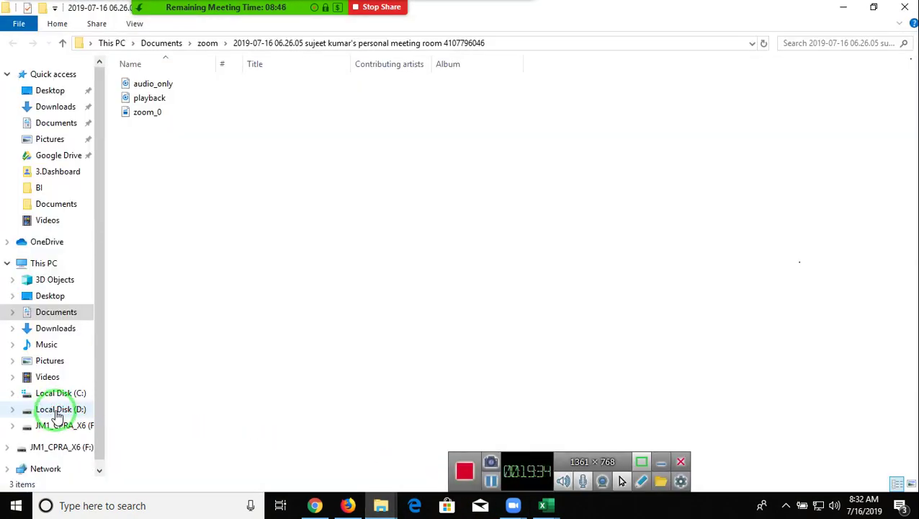
{"action": "left_click", "coordinate": [59, 410]}
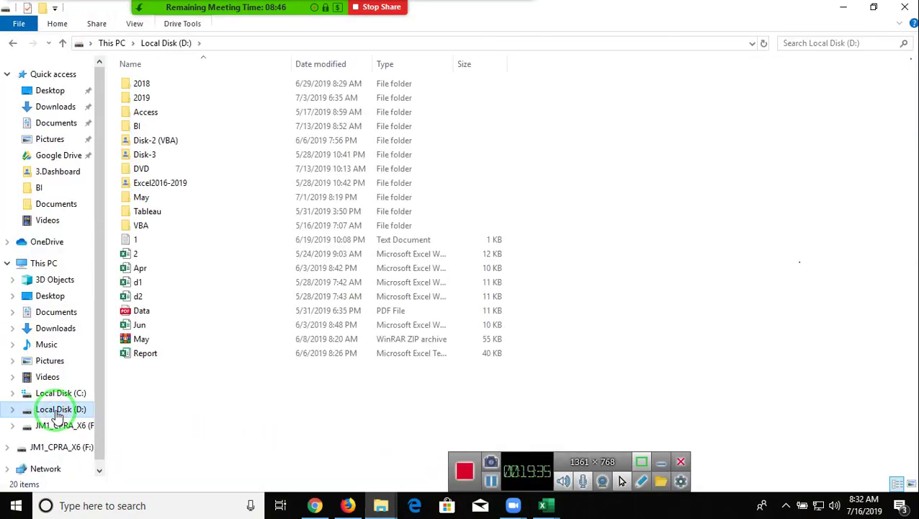
{"action": "double_click", "coordinate": [192, 151]}
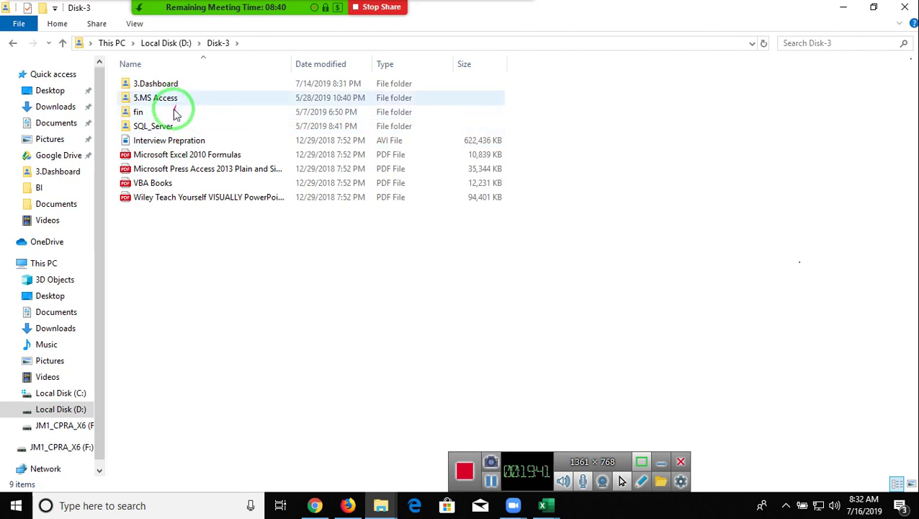
{"action": "double_click", "coordinate": [193, 85]}
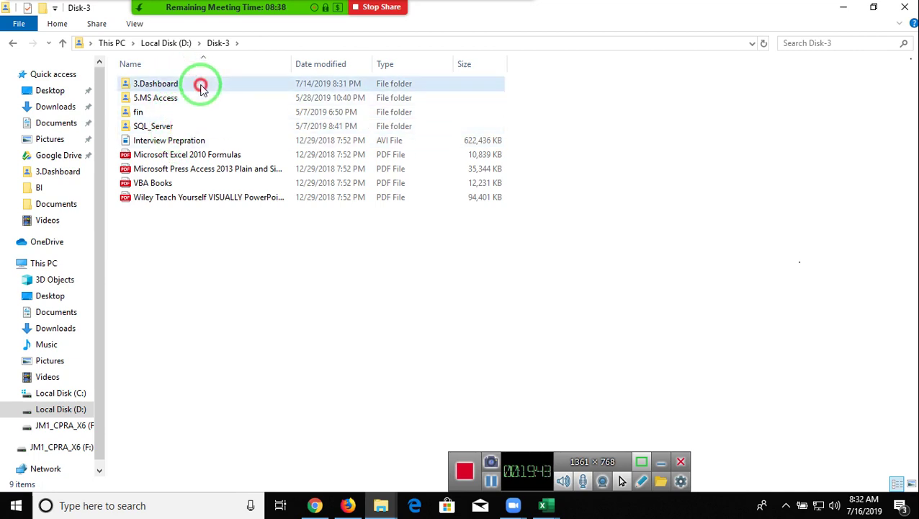
{"action": "left_click", "coordinate": [183, 326]}
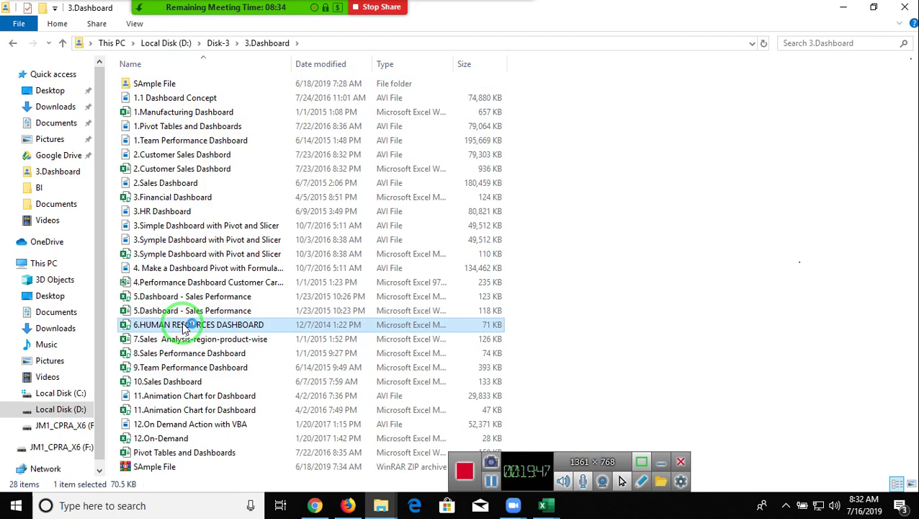
{"action": "double_click", "coordinate": [183, 325]}
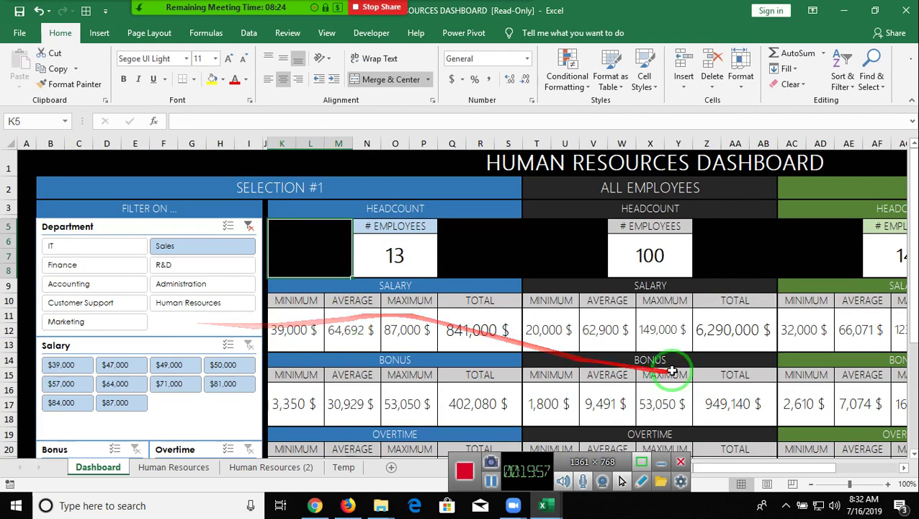
- On the Human Resources sheet, clear the Department filter so all employees appear
{"action": "left_click", "coordinate": [149, 469]}
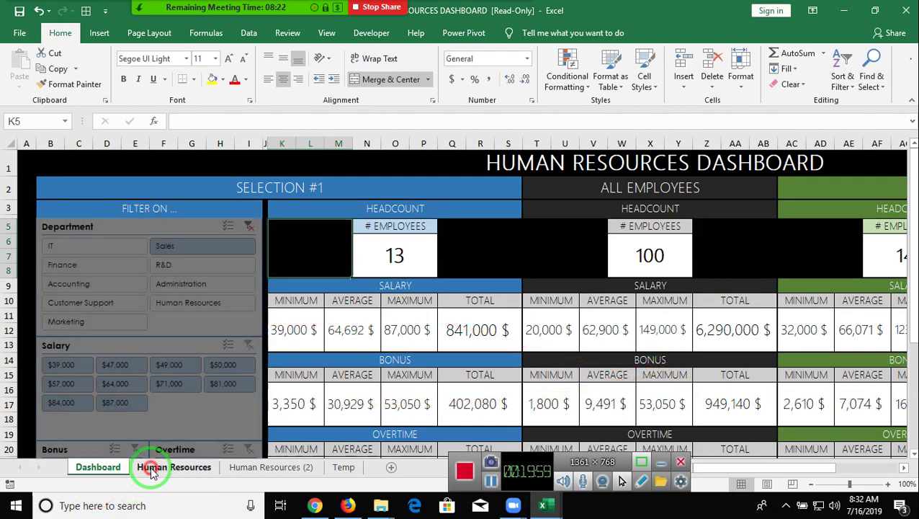
{"action": "scroll", "coordinate": [221, 355], "scroll_direction": "down", "scroll_amount": 1}
{"action": "scroll", "coordinate": [221, 356], "scroll_direction": "down", "scroll_amount": 2}
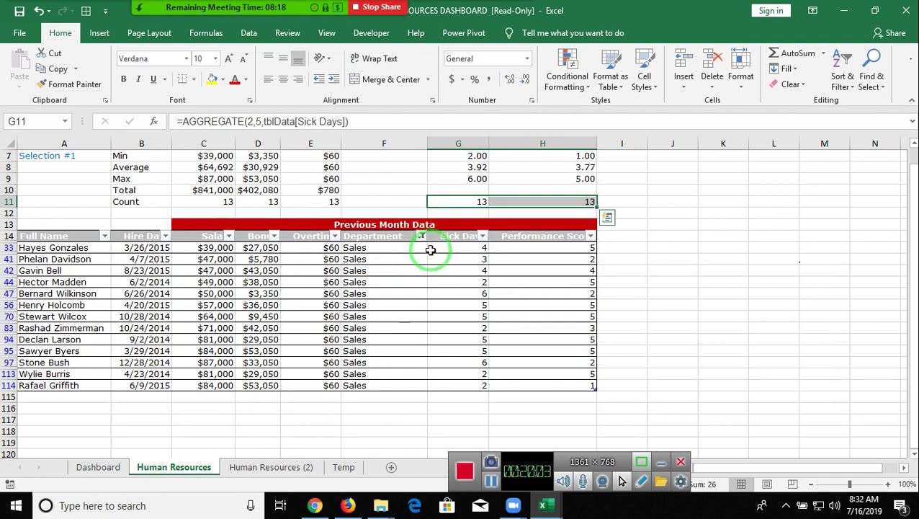
{"action": "left_click", "coordinate": [408, 280]}
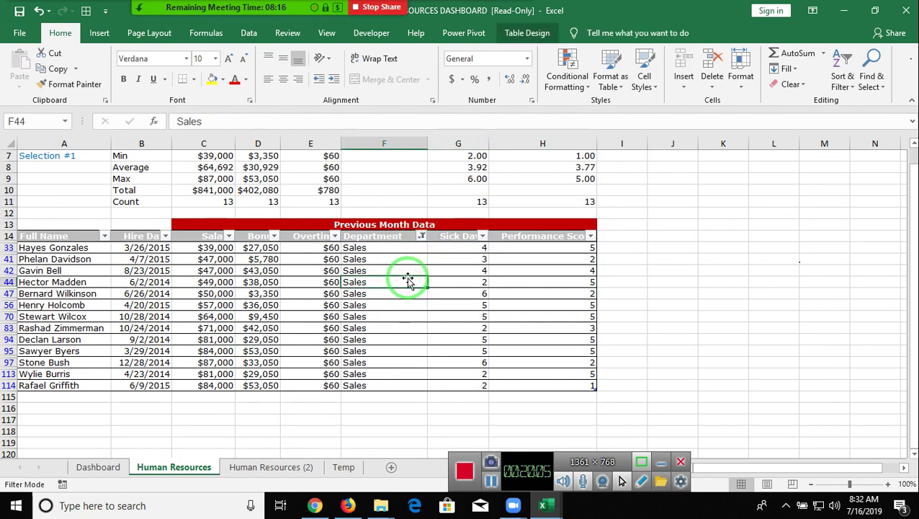
{"action": "left_click", "coordinate": [420, 236]}
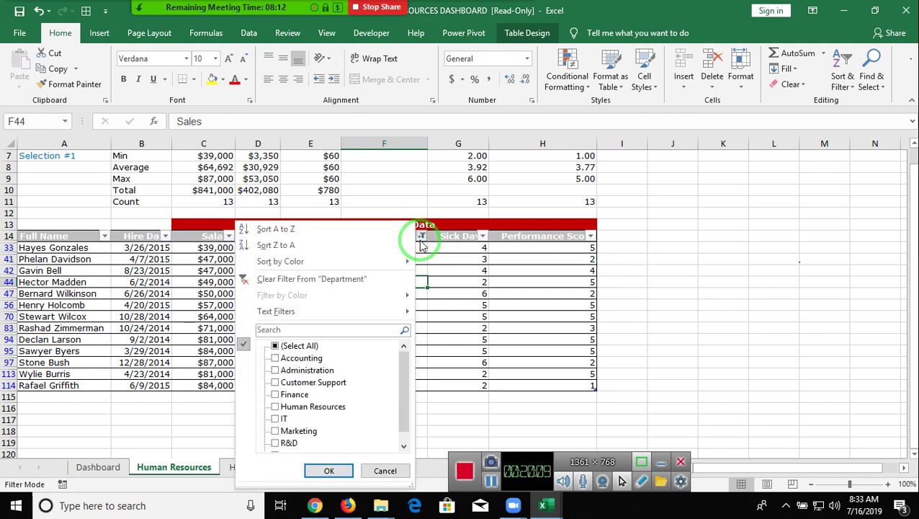
{"action": "left_click", "coordinate": [307, 282]}
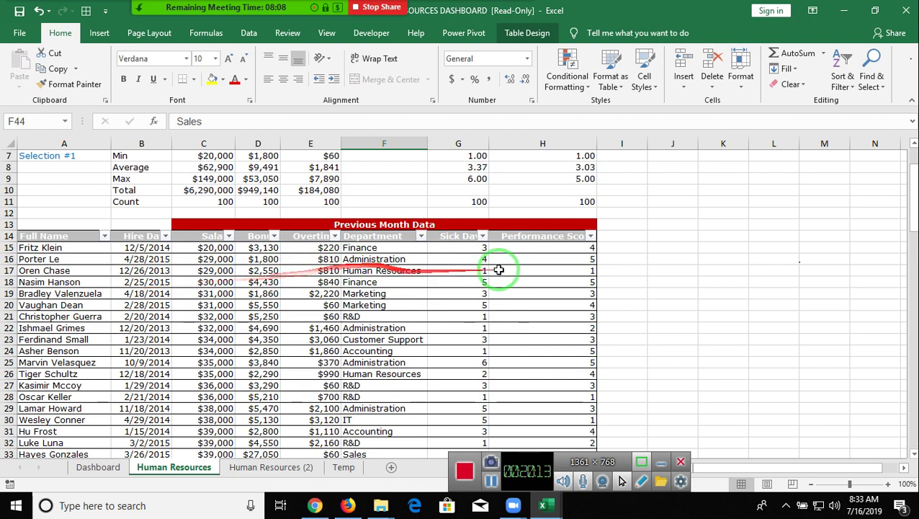
- Select the Full Name and Salary headers and the rows 16–18 records, then return to the Dashboard
{"action": "left_click", "coordinate": [88, 238]}
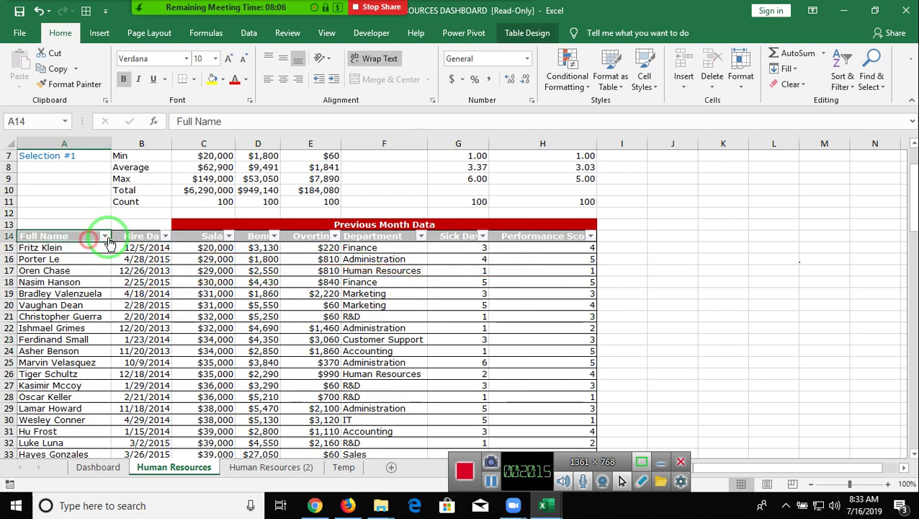
{"action": "left_click", "coordinate": [206, 236]}
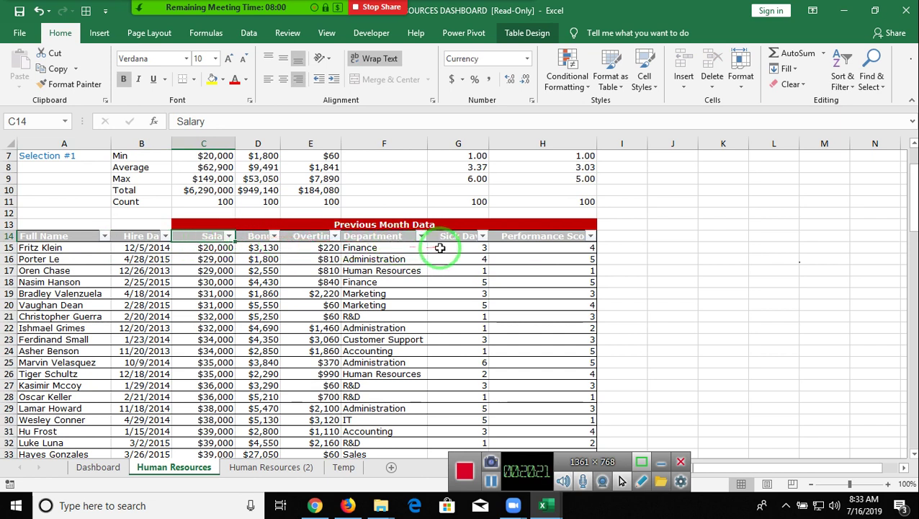
{"action": "left_click_drag", "start_coordinate": [523, 281], "coordinate": [40, 282]}
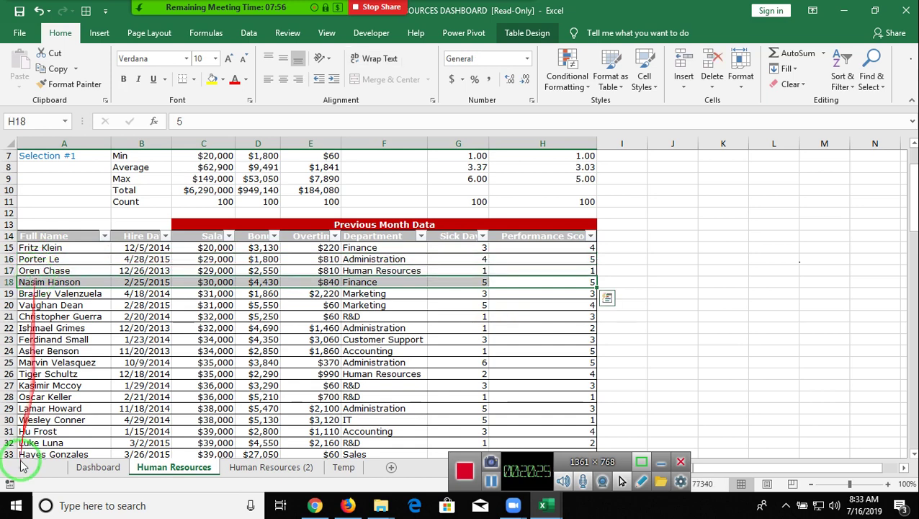
{"action": "left_click", "coordinate": [105, 476]}
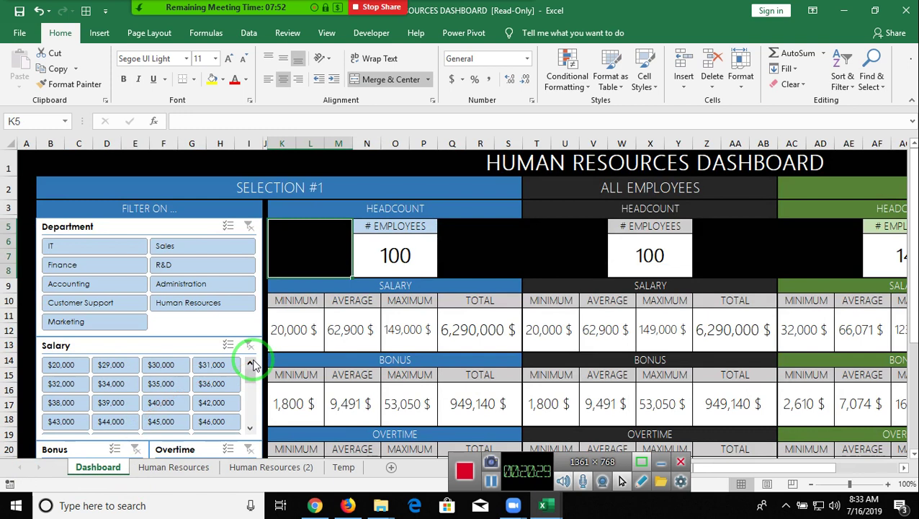
- Inspect the headcount cards and the Selection #1, Selection #2 and All Employees headings
{"action": "left_click", "coordinate": [522, 261]}
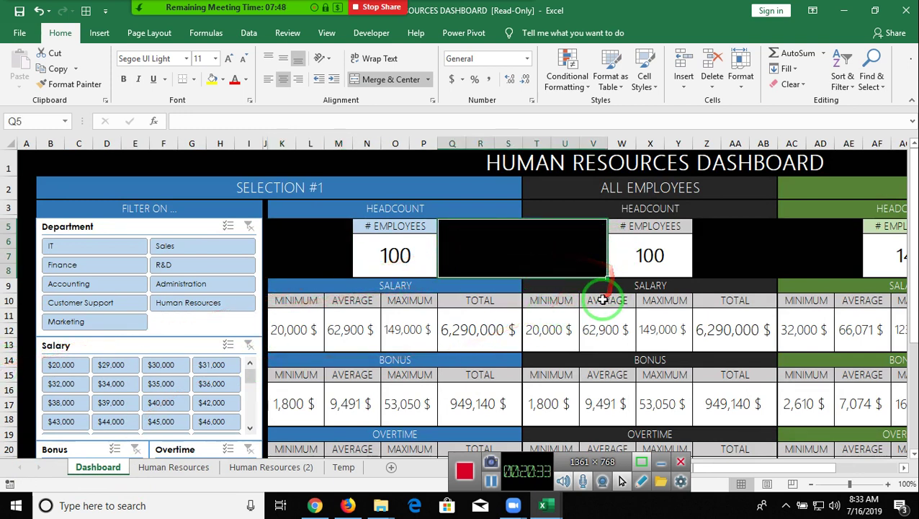
{"action": "left_click", "coordinate": [639, 261]}
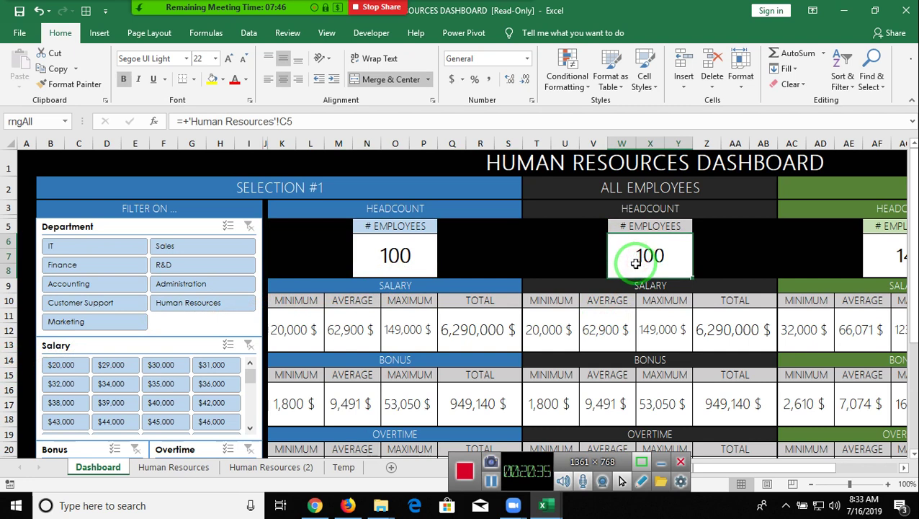
{"action": "left_click", "coordinate": [368, 206]}
{"action": "left_click", "coordinate": [828, 192]}
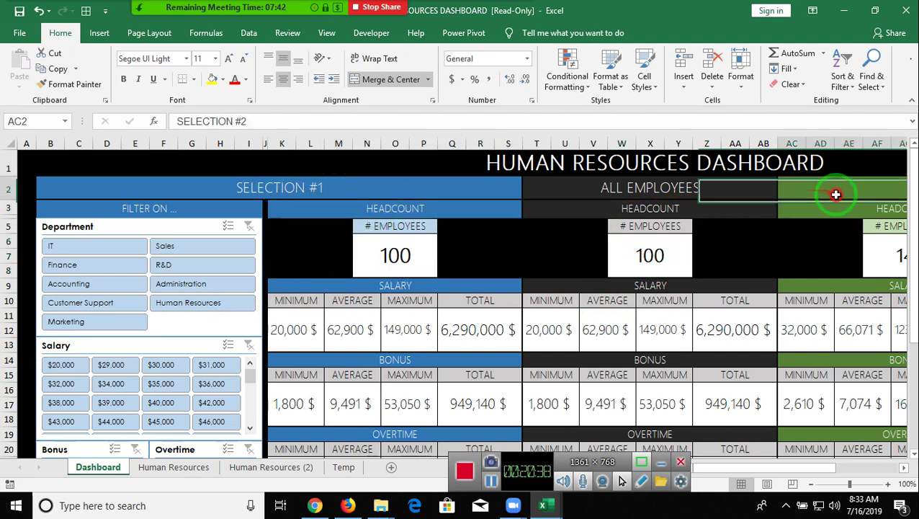
{"action": "left_click", "coordinate": [662, 188]}
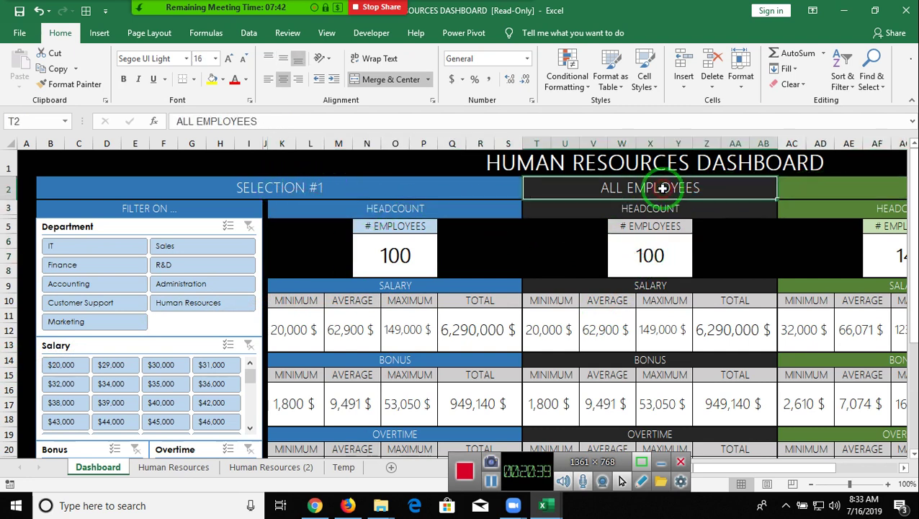
- Filter Selection #1 to IT and compare its 15 headcount formula with the 100 total
{"action": "left_click", "coordinate": [70, 254]}
{"action": "scroll", "coordinate": [368, 290], "scroll_direction": "down", "scroll_amount": 7}
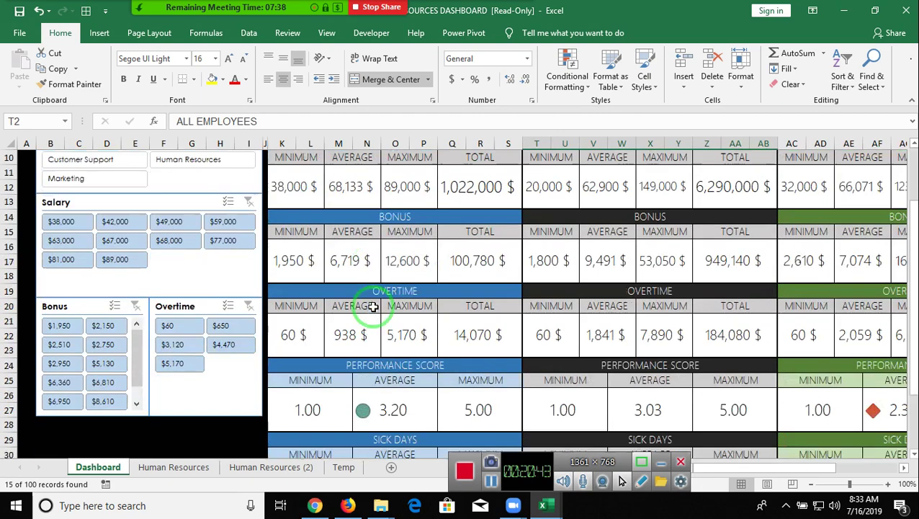
{"action": "scroll", "coordinate": [373, 307], "scroll_direction": "up", "scroll_amount": 7}
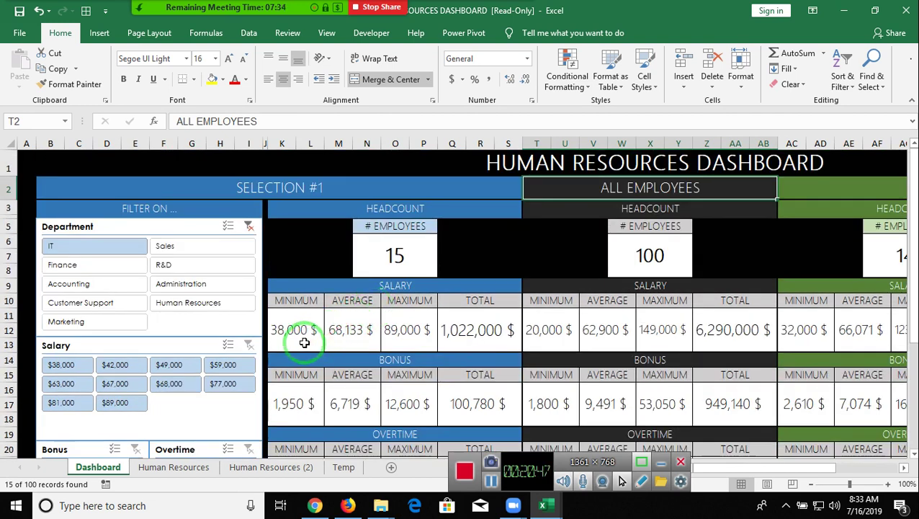
{"action": "left_click", "coordinate": [642, 263]}
{"action": "left_click", "coordinate": [384, 257]}
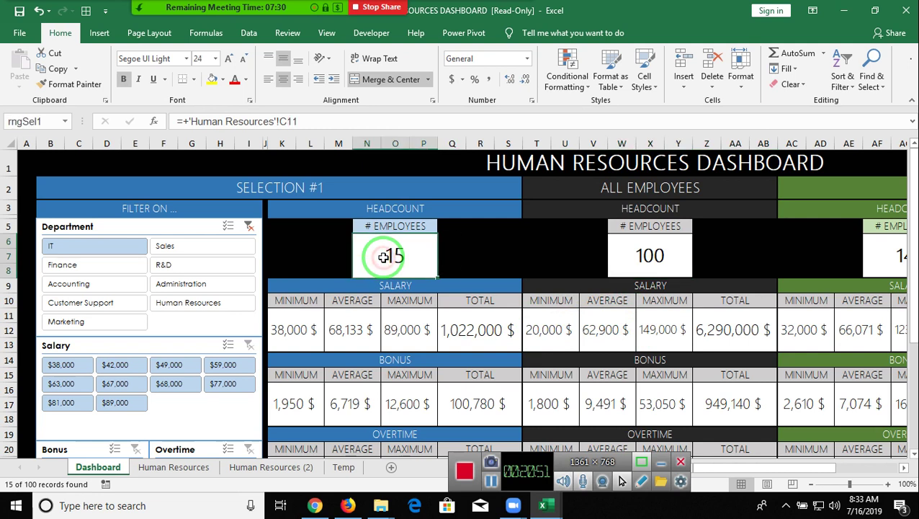
- Compare IT and all-employee salary formulas: min 38,000/20,000, max 89,000/149,000, totals 1,022,000/6,290,000 $
{"action": "left_click", "coordinate": [539, 341]}
{"action": "left_click", "coordinate": [283, 337]}
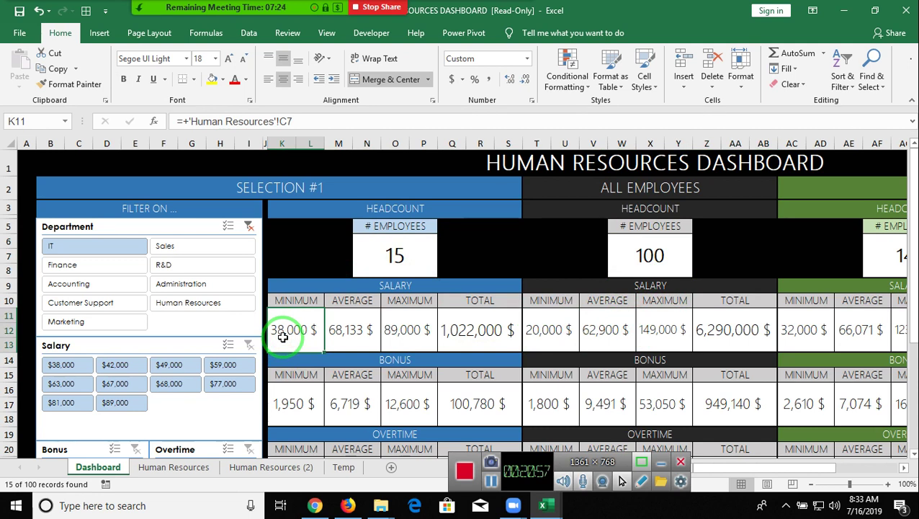
{"action": "left_click", "coordinate": [594, 330]}
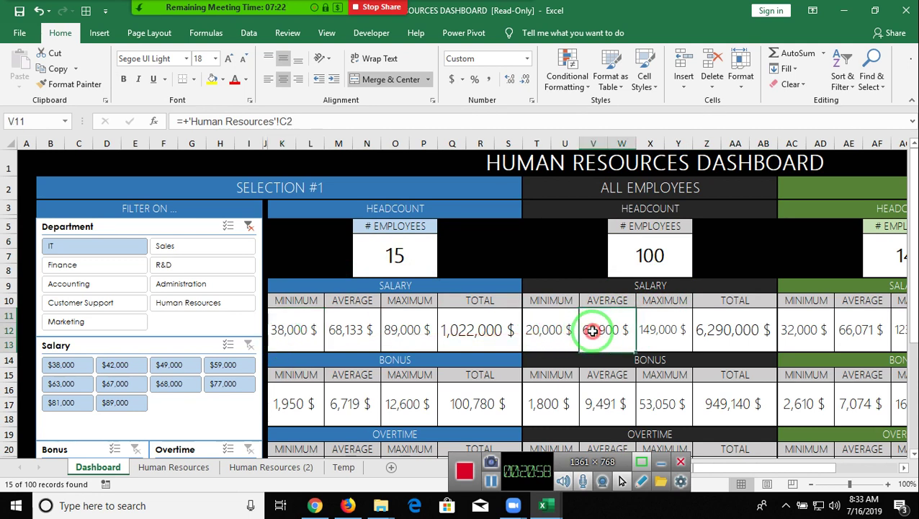
{"action": "left_click", "coordinate": [357, 330]}
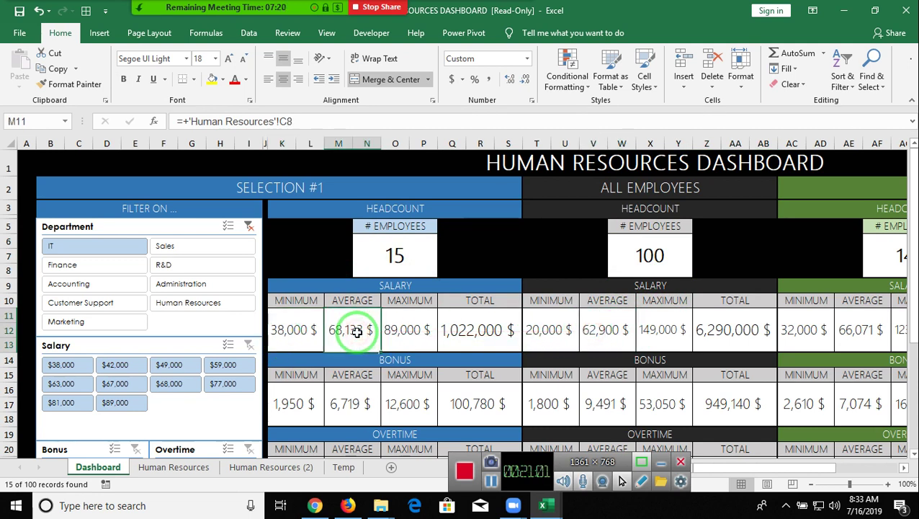
{"action": "left_click", "coordinate": [415, 330]}
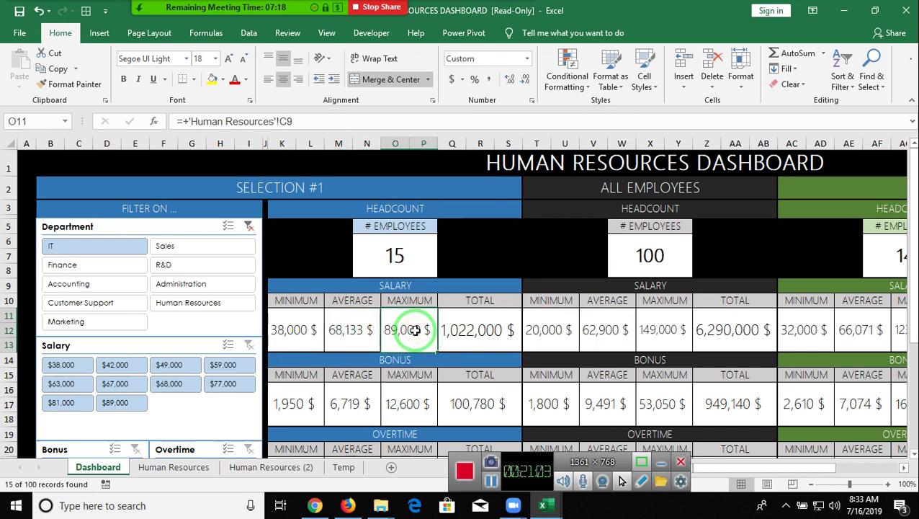
{"action": "left_click", "coordinate": [680, 335]}
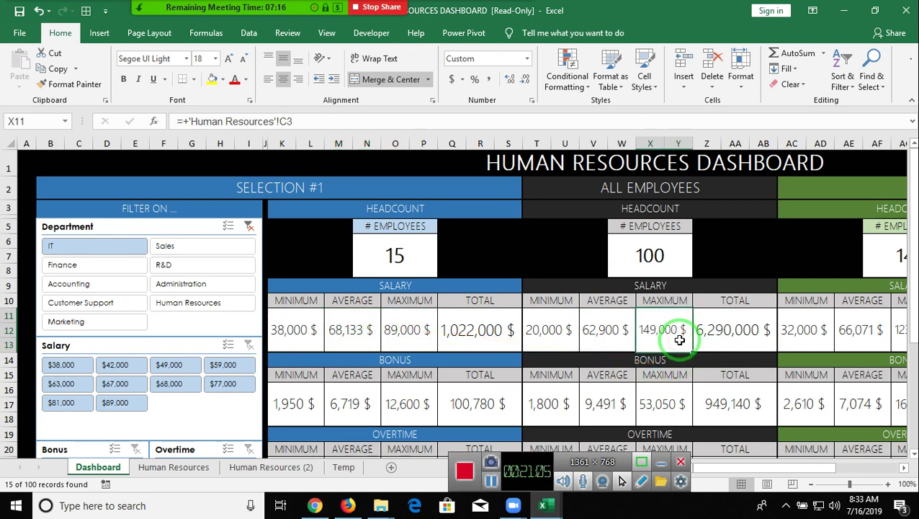
{"action": "left_click", "coordinate": [470, 330]}
{"action": "left_click", "coordinate": [729, 333]}
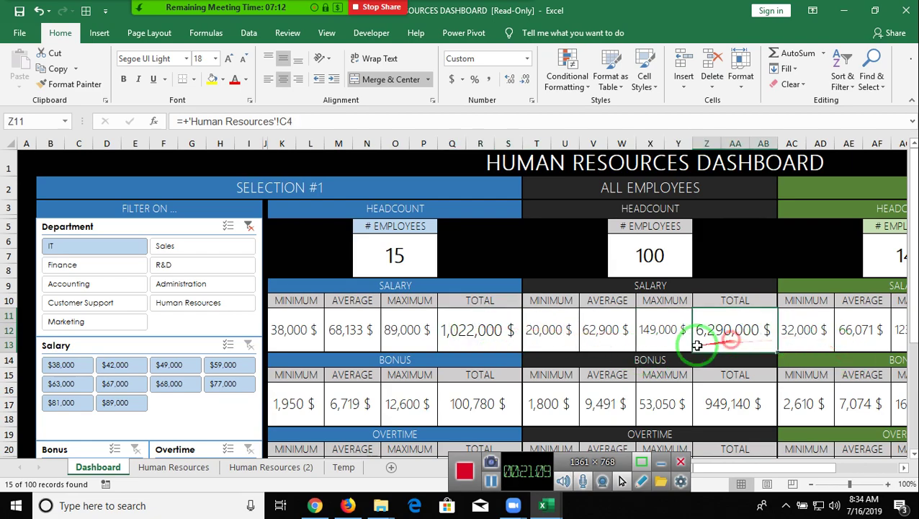
{"action": "scroll", "coordinate": [382, 396], "scroll_direction": "down", "scroll_amount": 3}
{"action": "scroll", "coordinate": [389, 400], "scroll_direction": "down", "scroll_amount": 2}
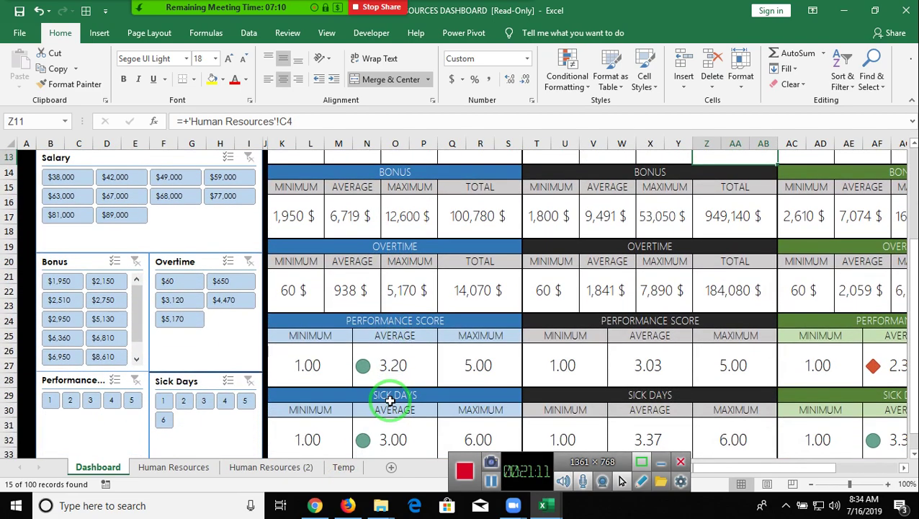
{"action": "scroll", "coordinate": [390, 398], "scroll_direction": "up", "scroll_amount": 5}
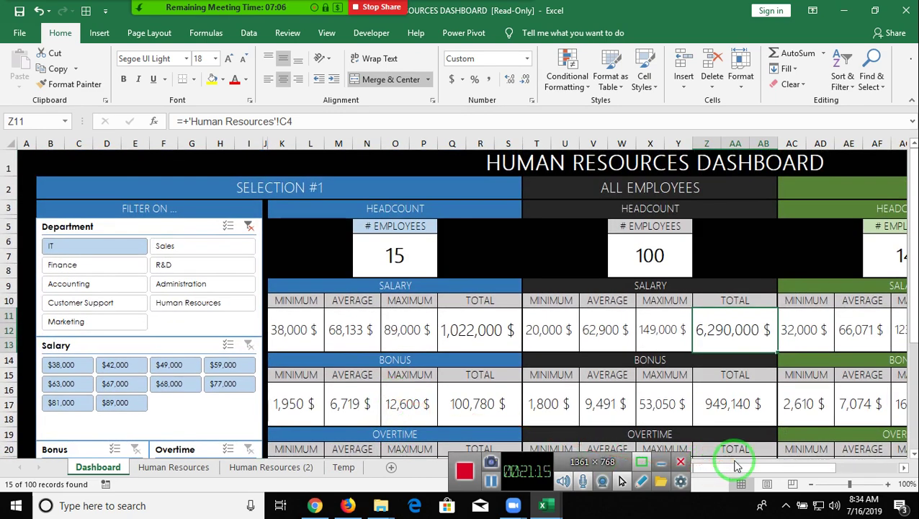
- Zoom to see the whole dashboard, then filter Selection #2 to Sales, showing 13 employees
{"action": "left_click", "coordinate": [834, 487]}
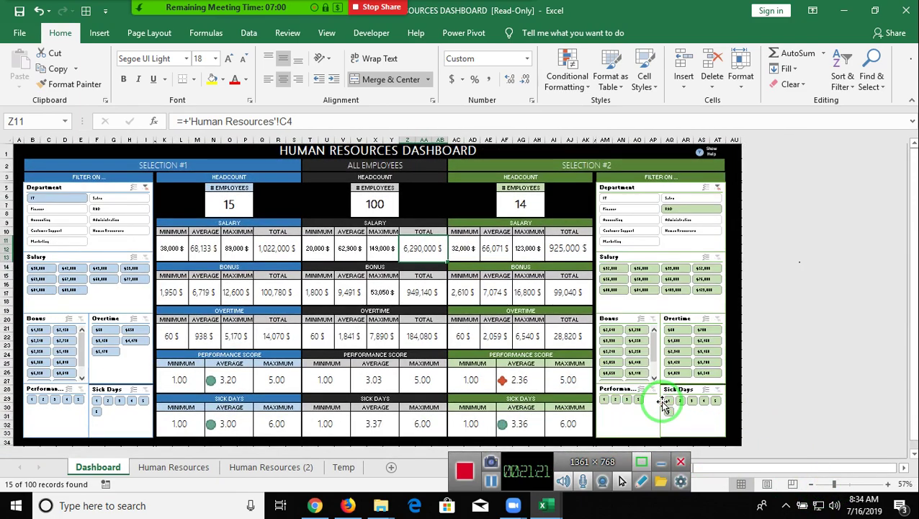
{"action": "scroll", "coordinate": [662, 402], "scroll_direction": "up", "scroll_amount": 2}
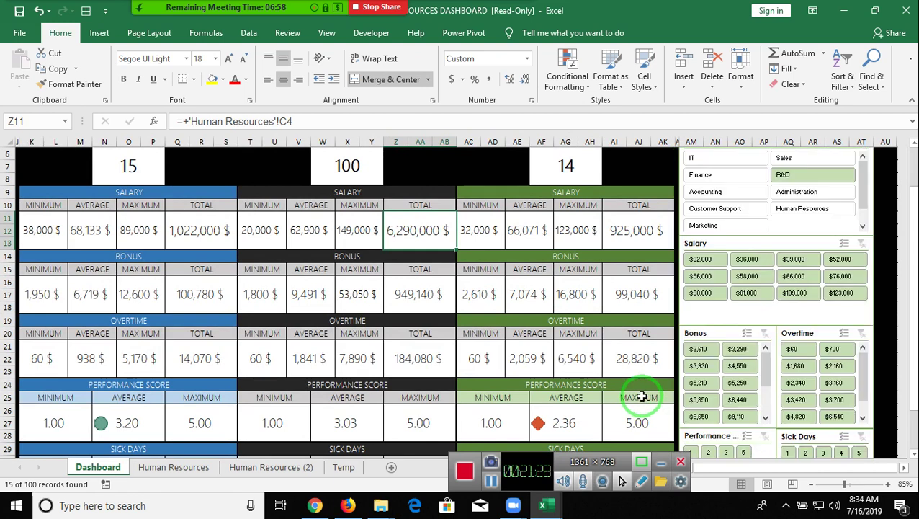
{"action": "scroll", "coordinate": [640, 395], "scroll_direction": "up", "scroll_amount": 2}
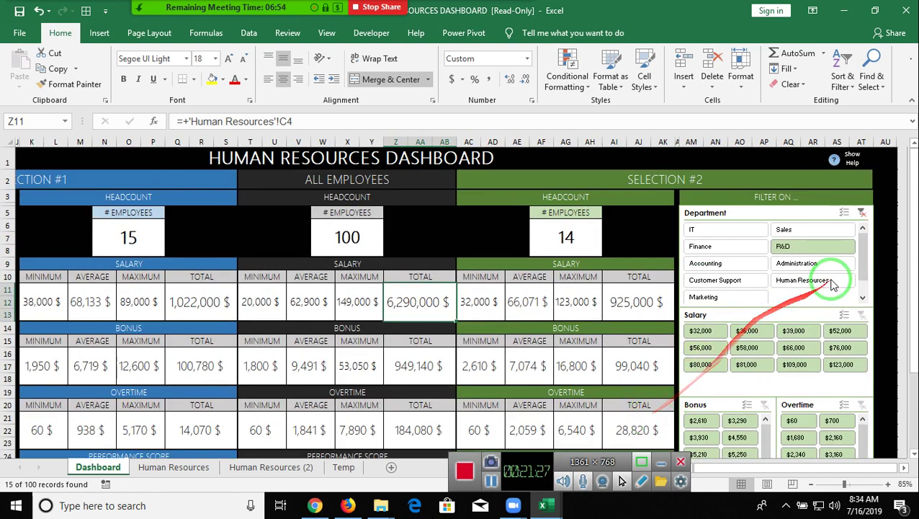
{"action": "left_click", "coordinate": [796, 229]}
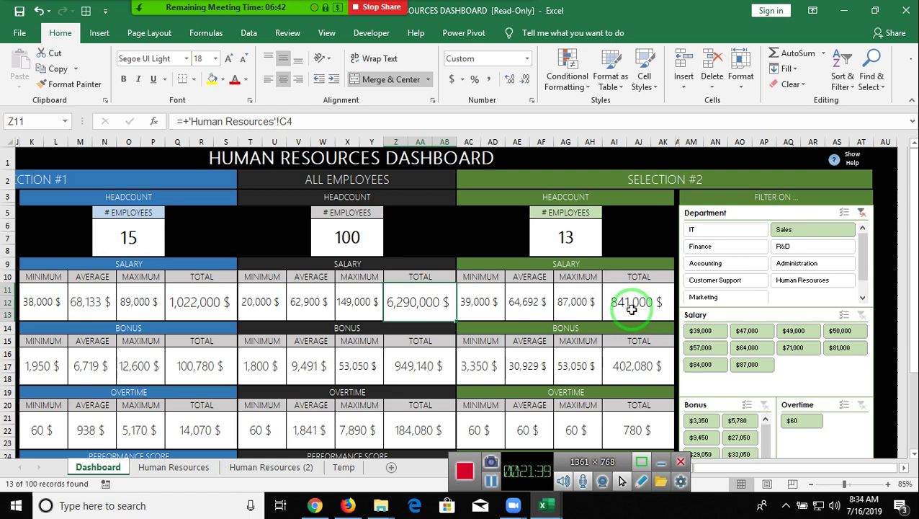
- On the Human Resources sheet, clear the IT Department filter so all rows show
{"action": "left_click", "coordinate": [176, 466]}
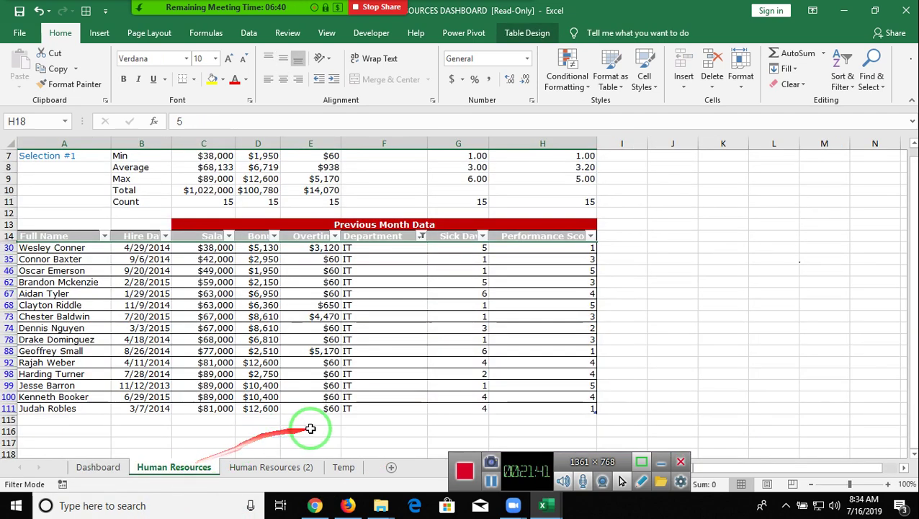
{"action": "scroll", "coordinate": [315, 426], "scroll_direction": "down", "scroll_amount": 1}
{"action": "scroll", "coordinate": [316, 428], "scroll_direction": "up", "scroll_amount": 1}
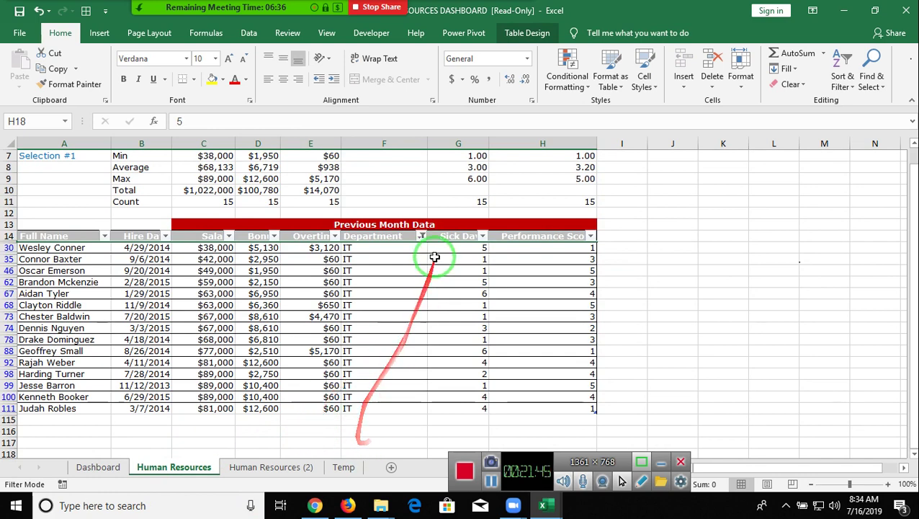
{"action": "left_click", "coordinate": [425, 236]}
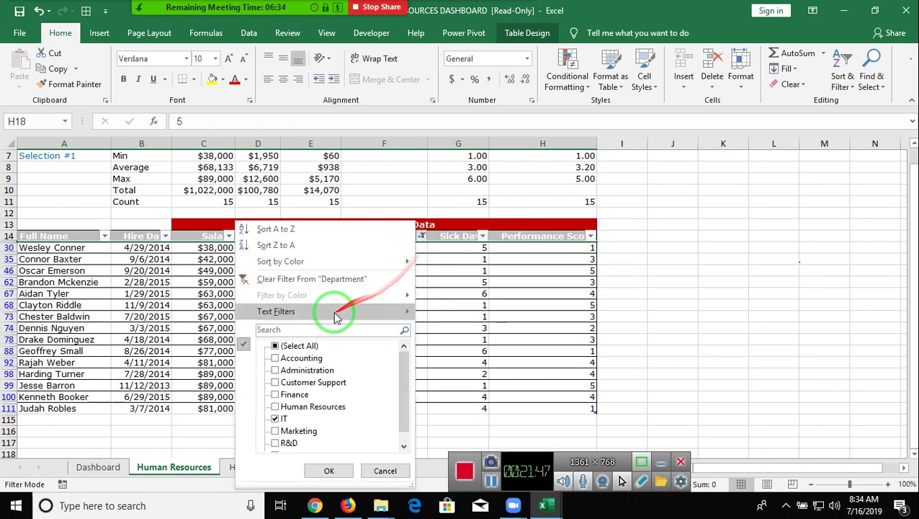
{"action": "left_click", "coordinate": [319, 285]}
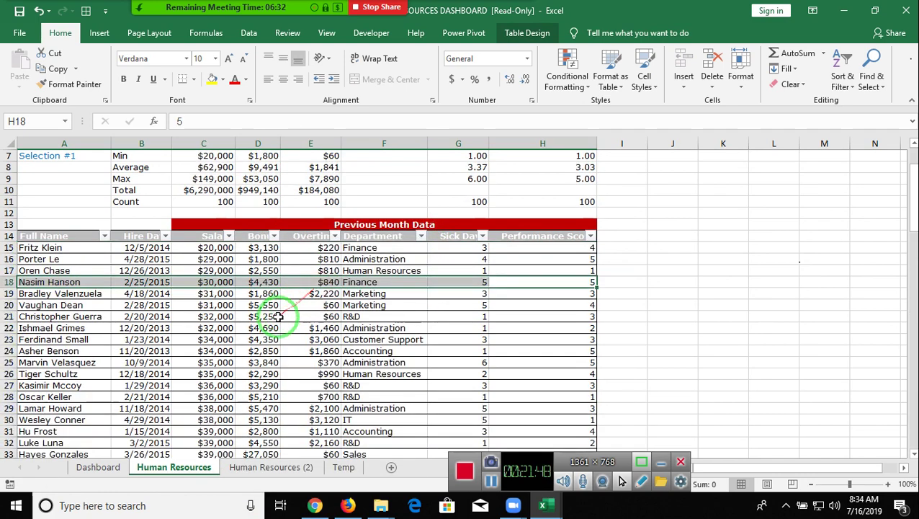
- Enter =SUM(tblData[Salary]) in C116 below the Salary column, totalling $6,290,000
{"action": "left_click", "coordinate": [214, 352]}
{"action": "key", "text": "ctrl+Down"}
{"action": "key", "text": "Down"}
{"action": "key", "text": "Down"}
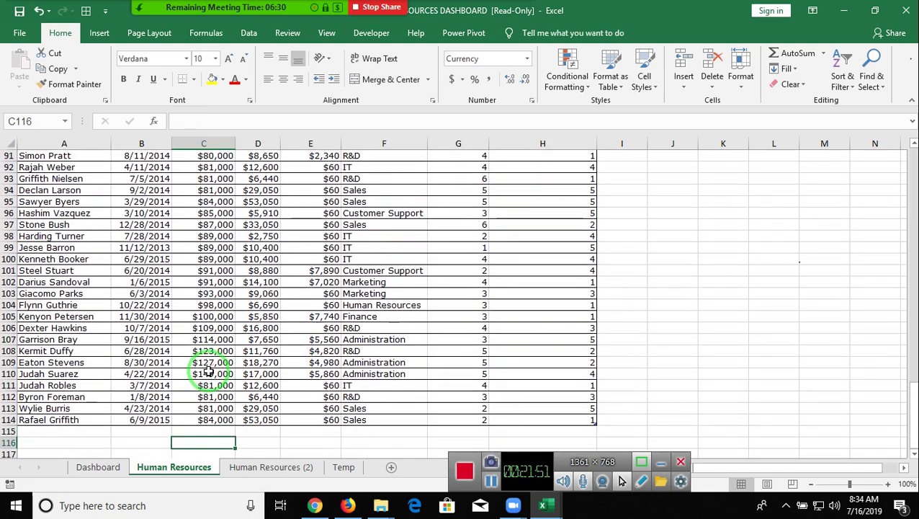
{"action": "type", "text": "=sum"}
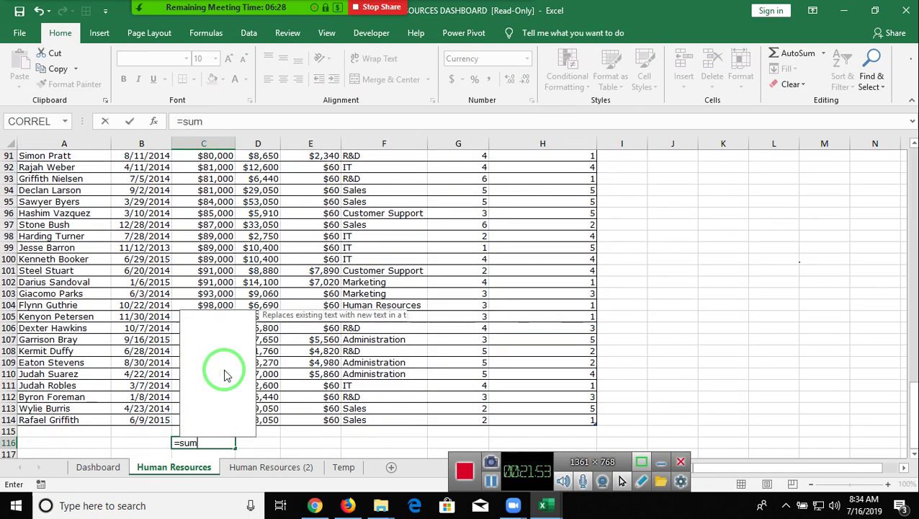
{"action": "key", "text": "Tab"}
{"action": "key", "text": "Up"}
{"action": "key", "text": "Up"}
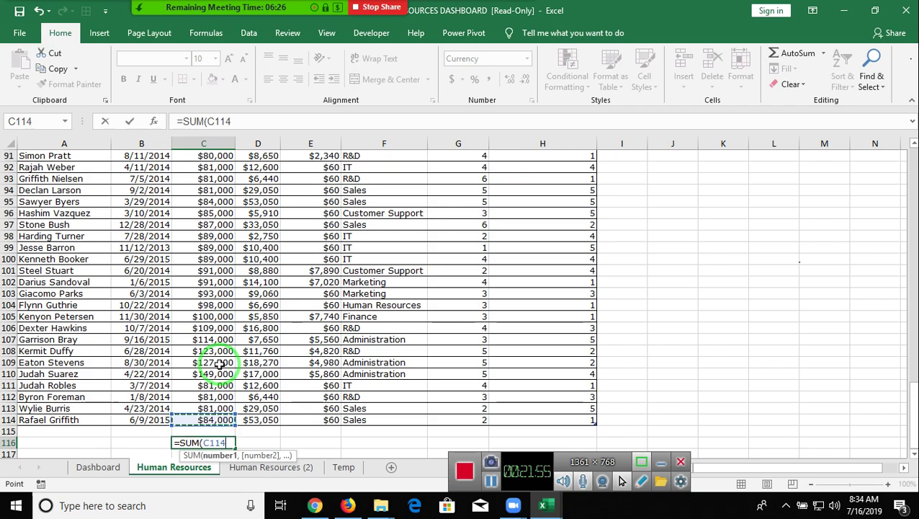
{"action": "key", "text": "ctrl+shift+Up"}
{"action": "key", "text": "Return"}
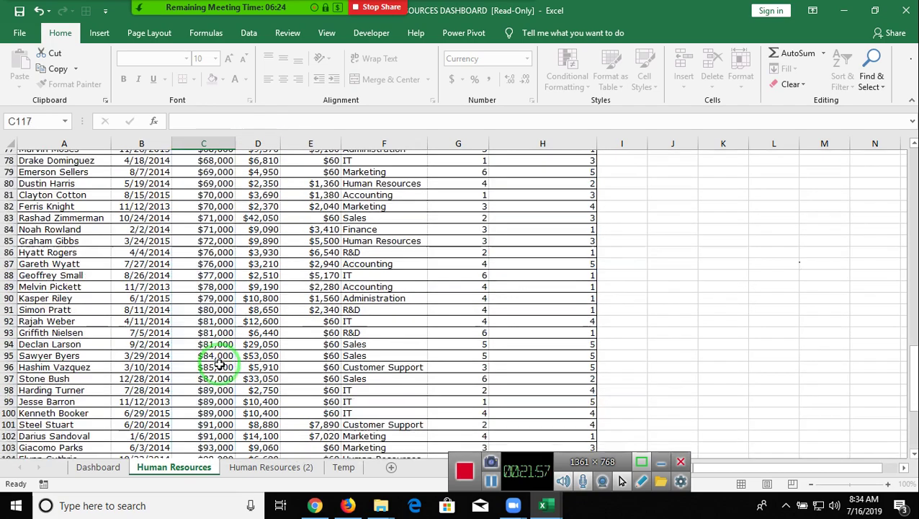
{"action": "key", "text": "Up"}
{"action": "key", "text": "Up"}
{"action": "key", "text": "Up"}
{"action": "key", "text": "ctrl+Up"}
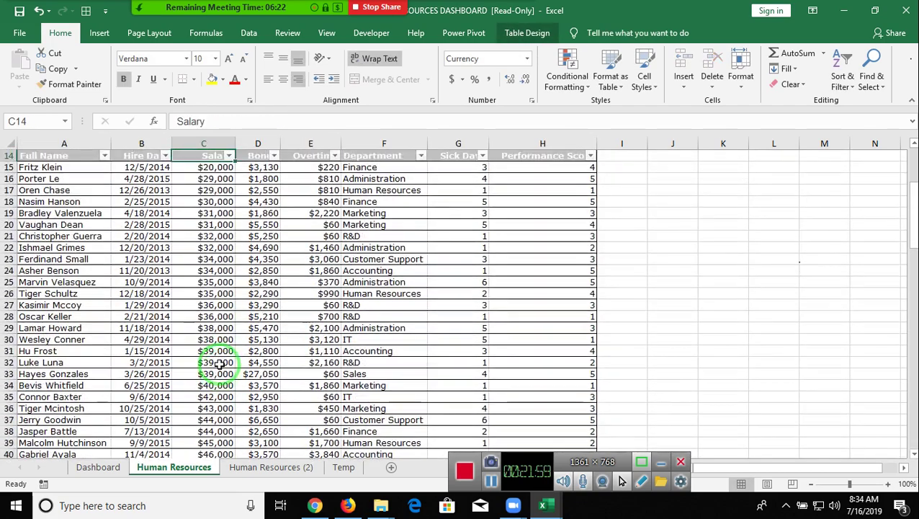
{"action": "key", "text": "Up"}
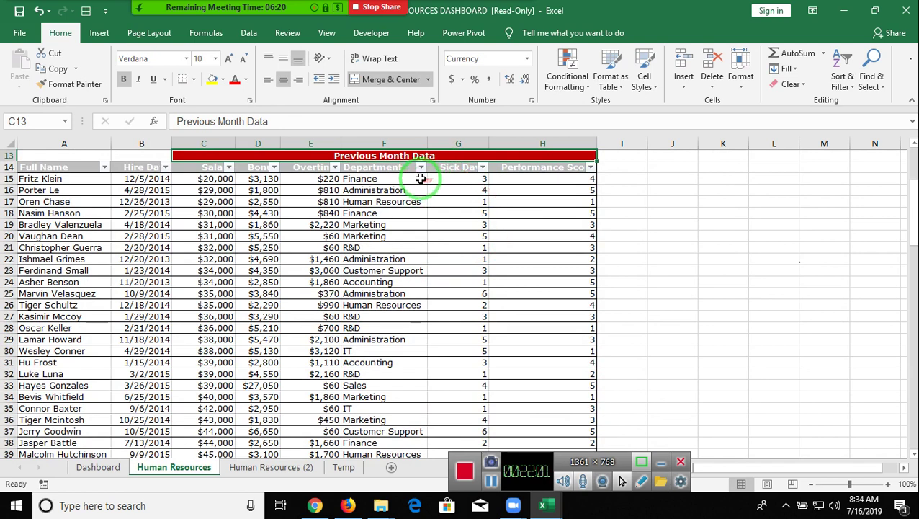
- Filter the table to Accounting only and check the C116 salary total
{"action": "left_click", "coordinate": [419, 167]}
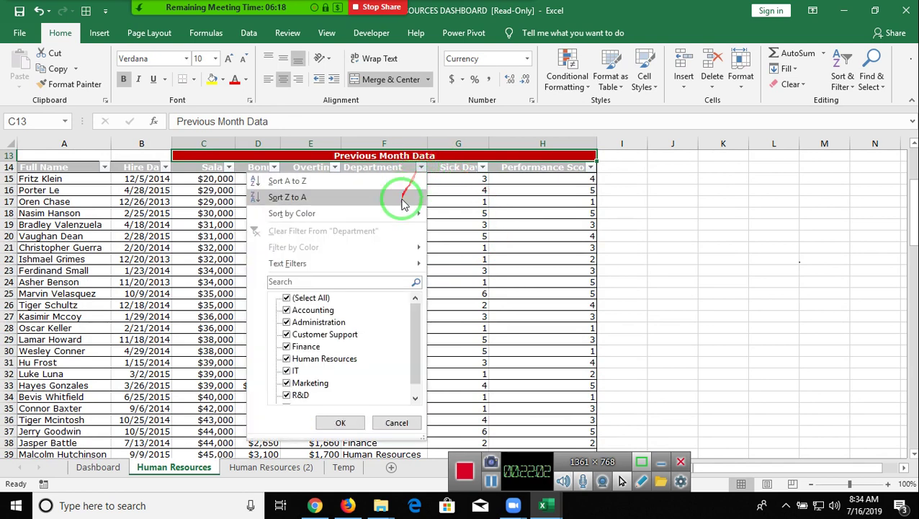
{"action": "left_click", "coordinate": [286, 298]}
{"action": "left_click", "coordinate": [286, 323]}
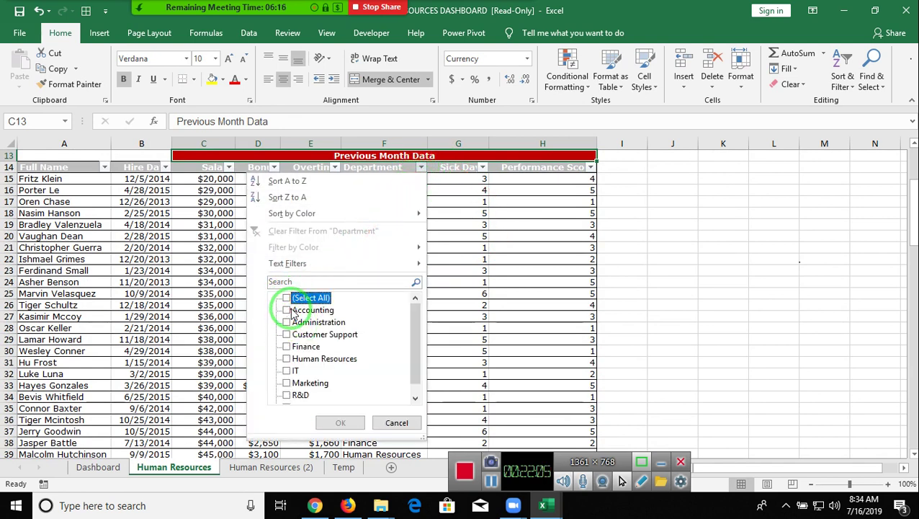
{"action": "left_click", "coordinate": [292, 311]}
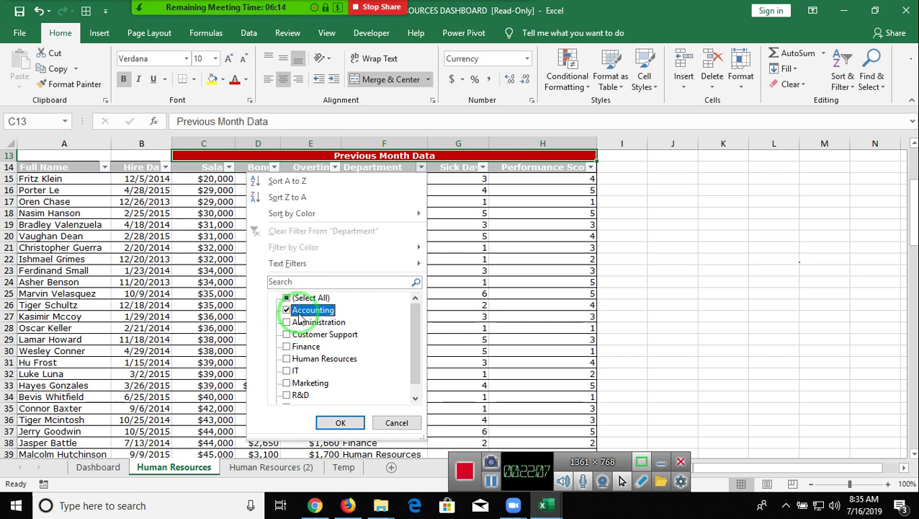
{"action": "key", "text": "Return"}
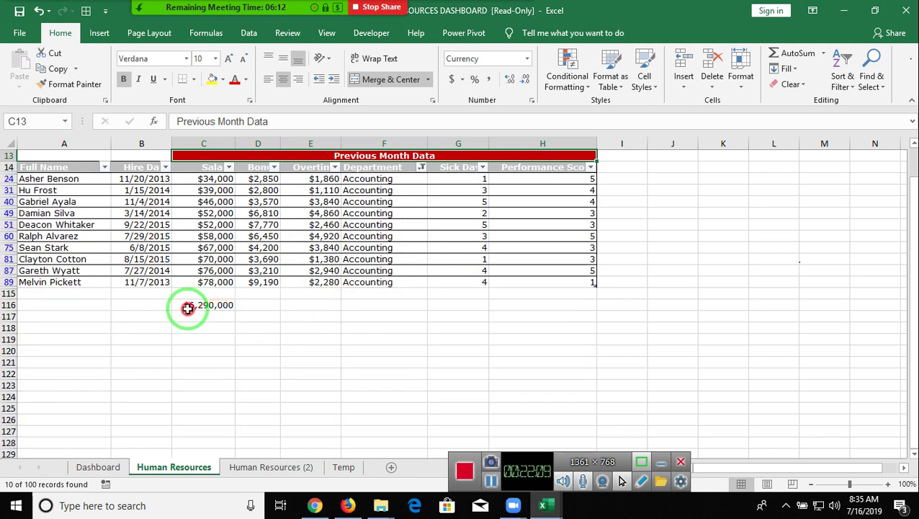
{"action": "left_click", "coordinate": [204, 306]}
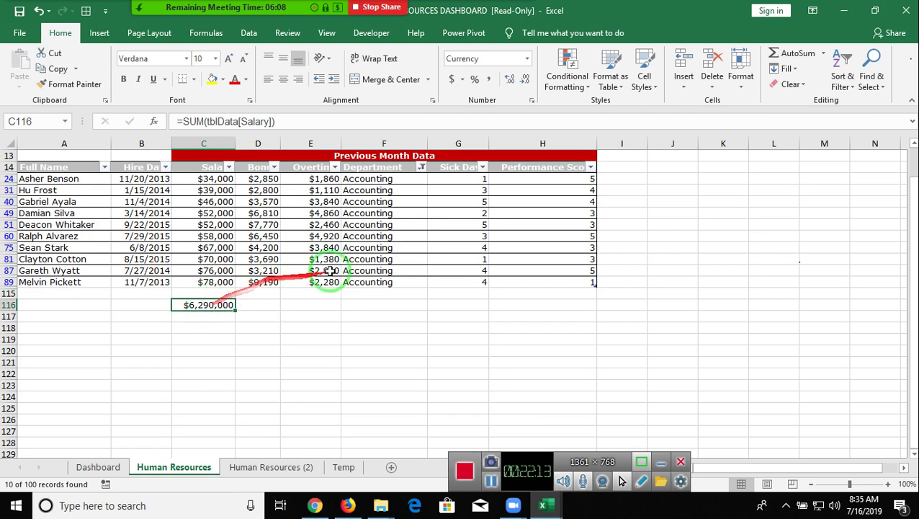
- Clear the Department filter again so all 100 records show
{"action": "left_click", "coordinate": [421, 167]}
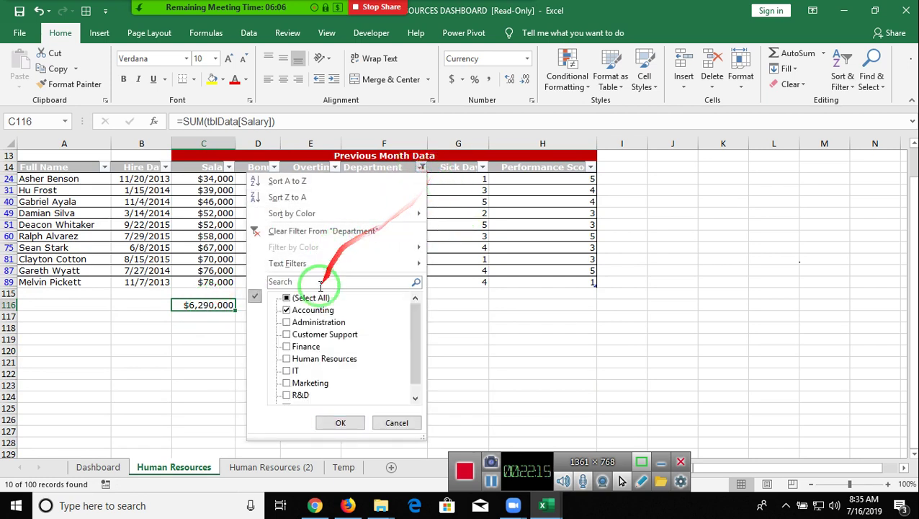
{"action": "left_click", "coordinate": [278, 237]}
{"action": "scroll", "coordinate": [297, 288], "scroll_direction": "down", "scroll_amount": 6}
{"action": "scroll", "coordinate": [295, 304], "scroll_direction": "down", "scroll_amount": 19}
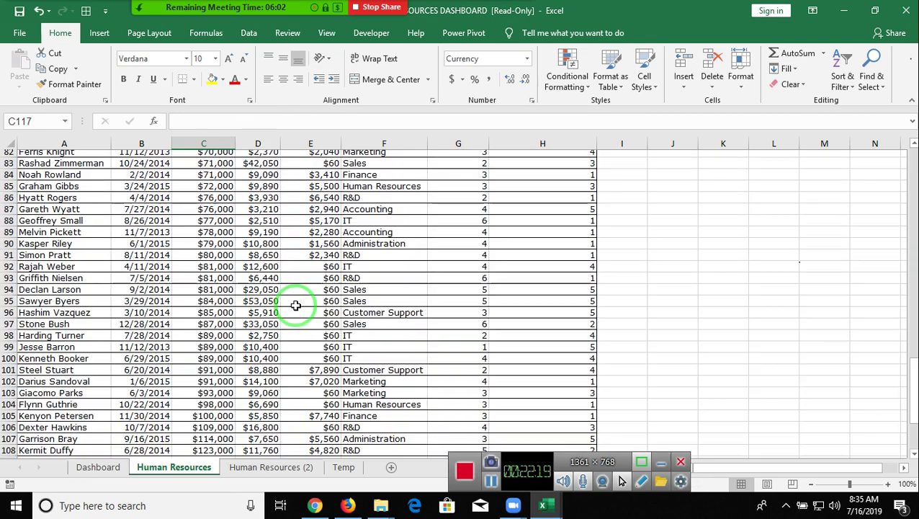
- In C116 begin an AGGREGATE formula with function 9 (SUM) and option 7 to ignore hidden rows
{"action": "type", "text": "=ag"}
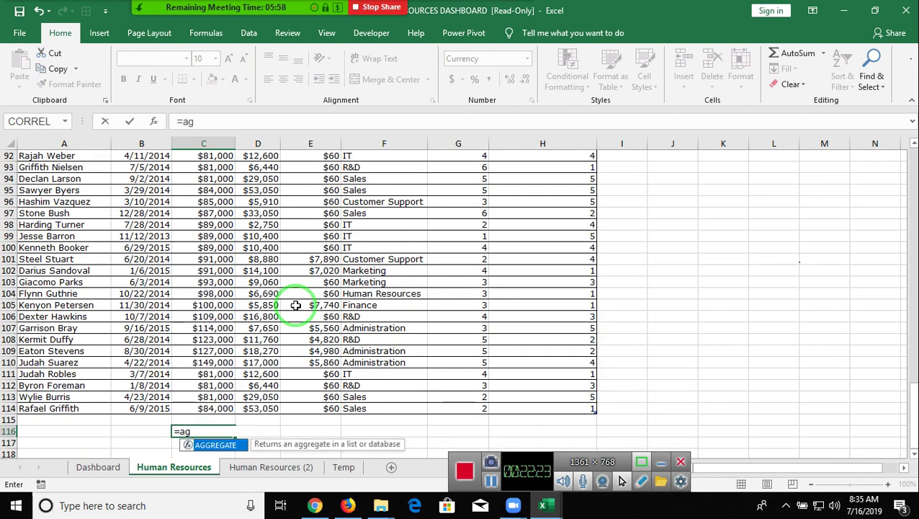
{"action": "key", "text": "Tab"}
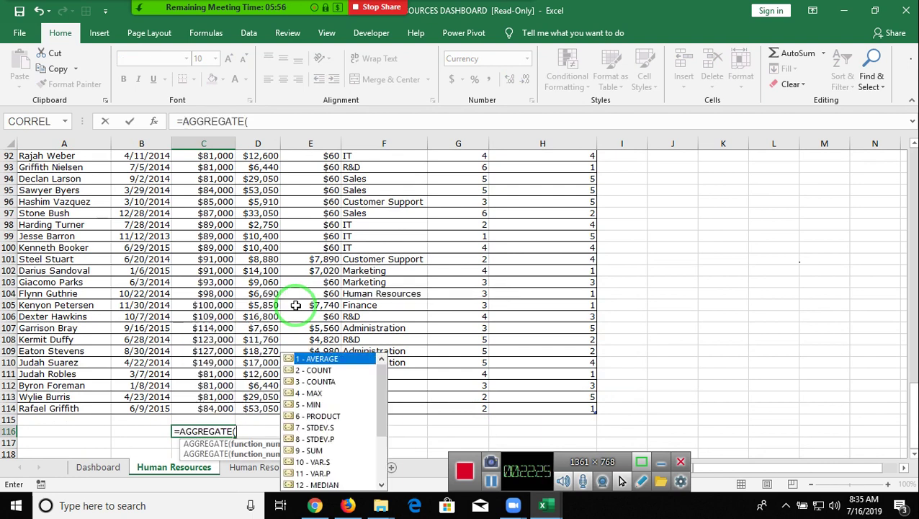
{"action": "key", "text": "Down"}
{"action": "key", "text": "Down"}
{"action": "key", "text": "Down"}
{"action": "key", "text": "Down"}
{"action": "key", "text": "Down"}
{"action": "key", "text": "Down"}
{"action": "key", "text": "Down"}
{"action": "key", "text": "Down"}
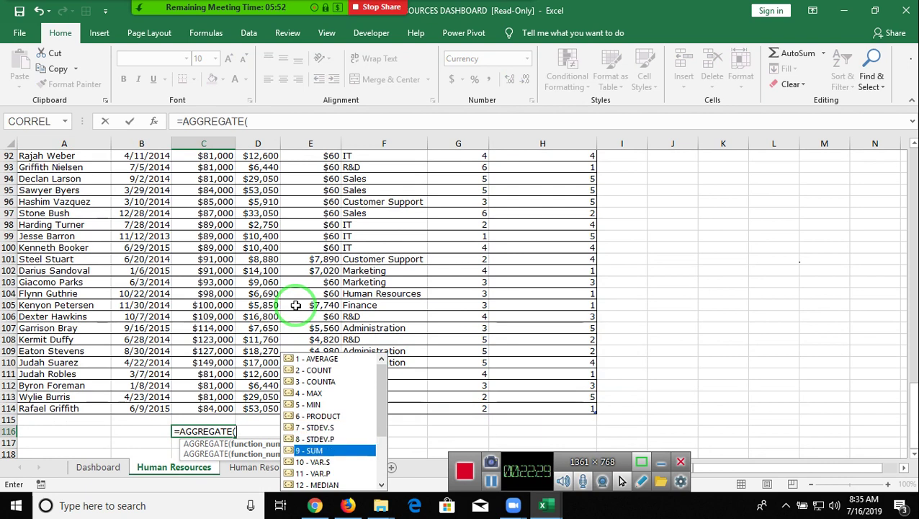
{"action": "key", "text": "Tab"}
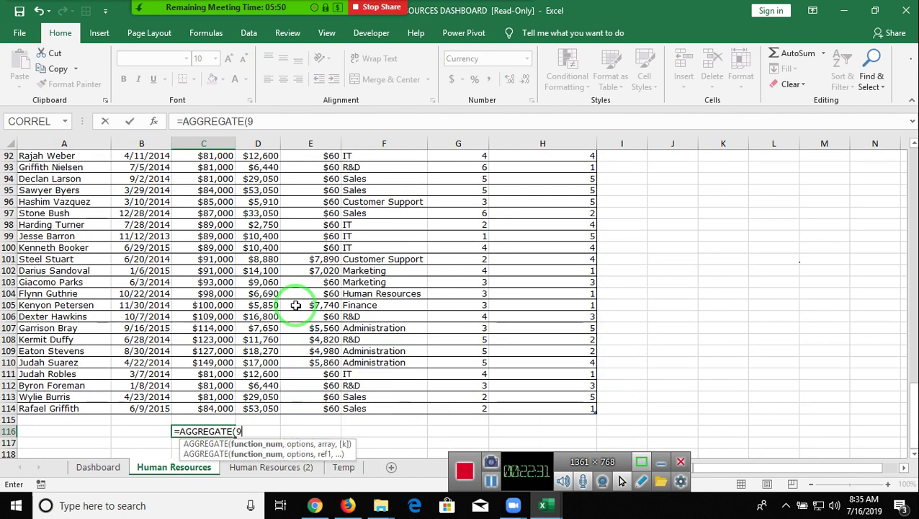
{"action": "type", "text": ","}
{"action": "key", "text": "Down"}
{"action": "key", "text": "Down"}
{"action": "key", "text": "Down"}
{"action": "key", "text": "Down"}
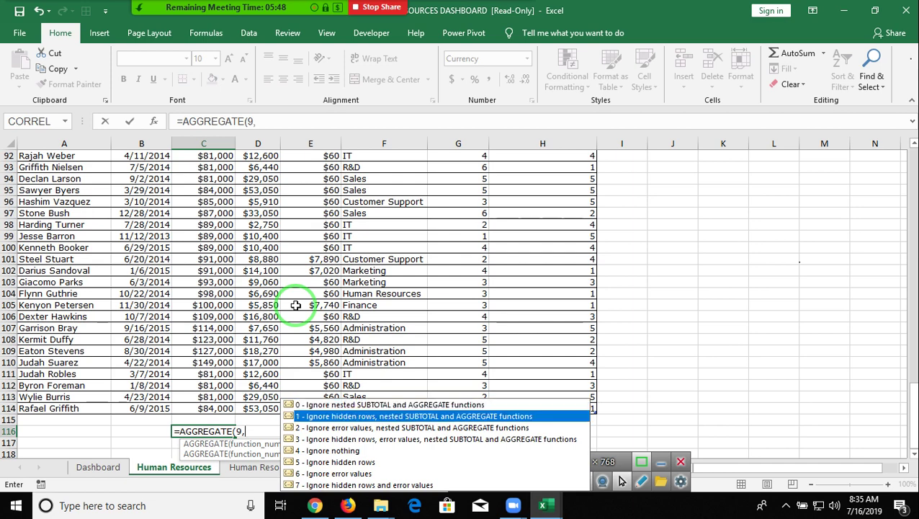
{"action": "key", "text": "Down"}
{"action": "key", "text": "Down"}
{"action": "key", "text": "Down"}
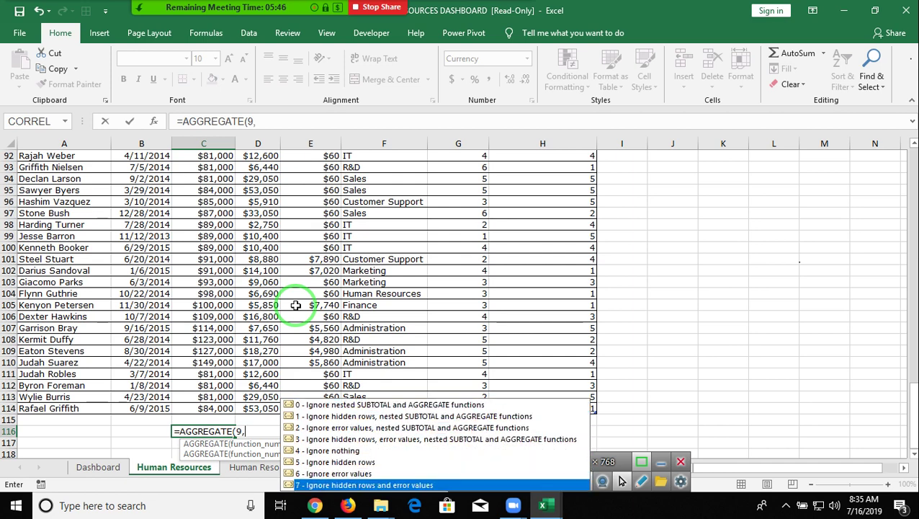
{"action": "type", "text": ","}
{"action": "key", "text": "BackSpace"}
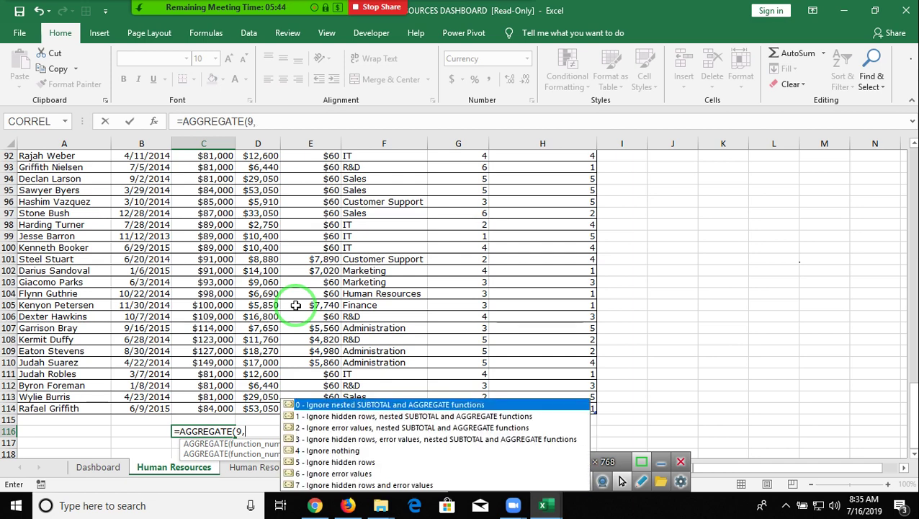
{"action": "type", "text": "7,"}
- Finish the AGGREGATE range as the whole Salary column, still totalling $6,290,000
{"action": "key", "text": "Up"}
{"action": "key", "text": "Up"}
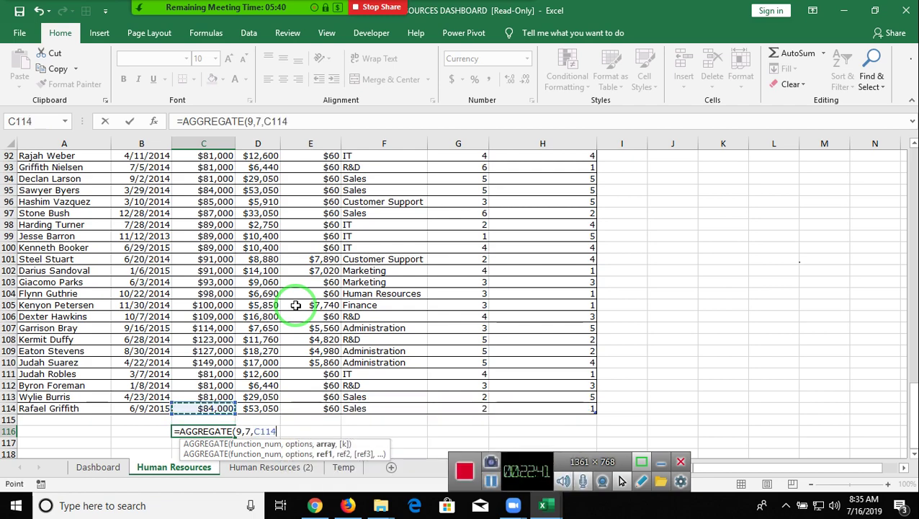
{"action": "key", "text": "ctrl+shift+Up"}
{"action": "key", "text": "Return"}
{"action": "key", "text": "Up"}
{"action": "key", "text": "Up"}
{"action": "key", "text": "Up"}
{"action": "key", "text": "ctrl+Up"}
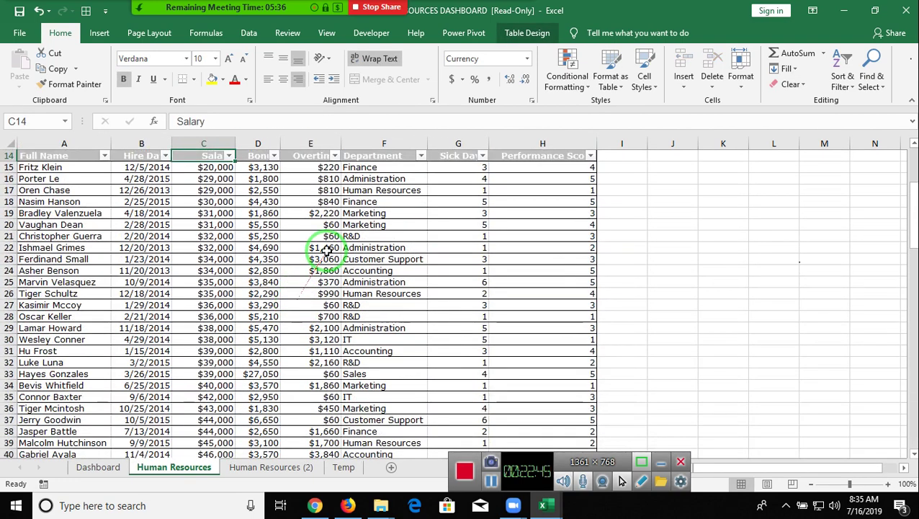
- Filter the Department column to show only Accounting
{"action": "left_click", "coordinate": [421, 157]}
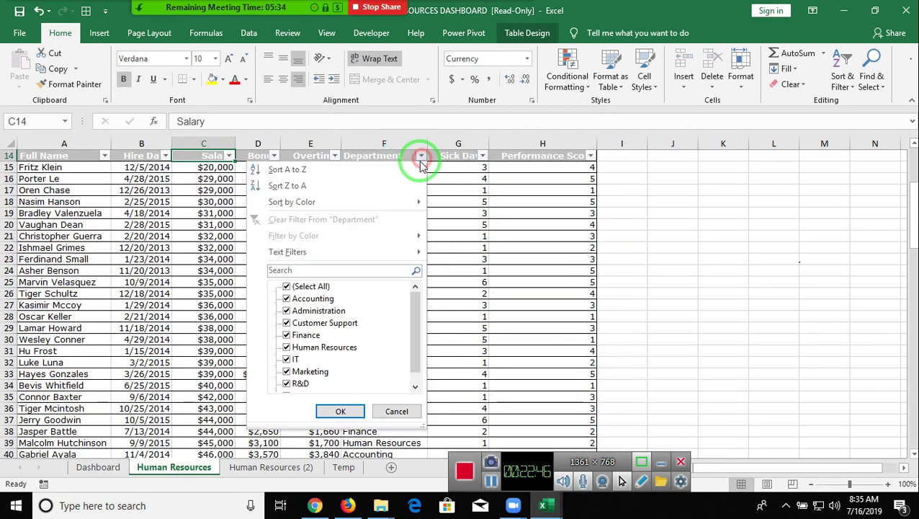
{"action": "left_click", "coordinate": [286, 298]}
{"action": "left_click", "coordinate": [340, 410]}
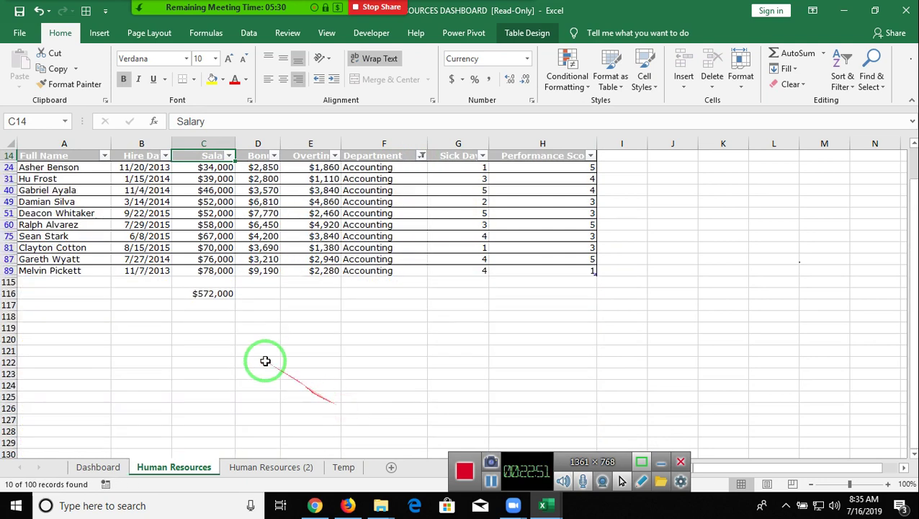
- Check the $572,000 AGGREGATE total in C116 and the C7 minimum formula, then view the Dashboard sheet
{"action": "left_click", "coordinate": [217, 294]}
{"action": "scroll", "coordinate": [303, 402], "scroll_direction": "up", "scroll_amount": 2}
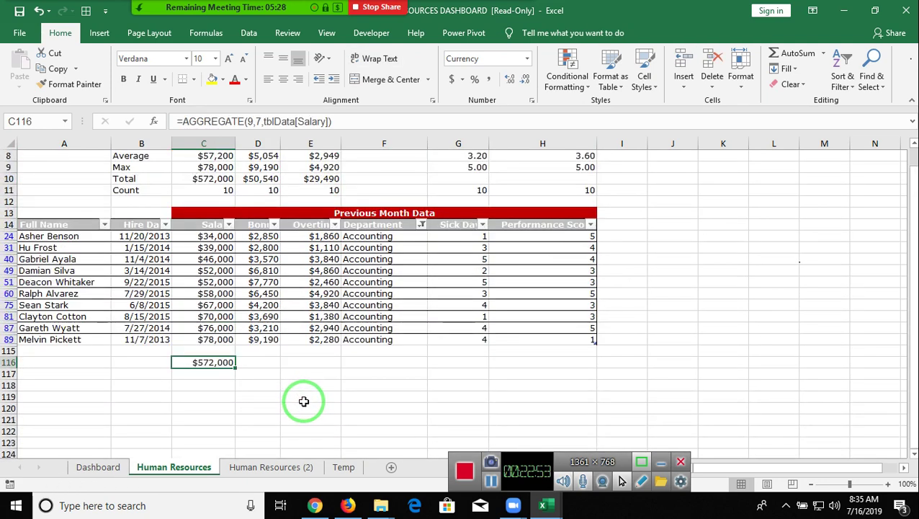
{"action": "scroll", "coordinate": [303, 402], "scroll_direction": "up", "scroll_amount": 3}
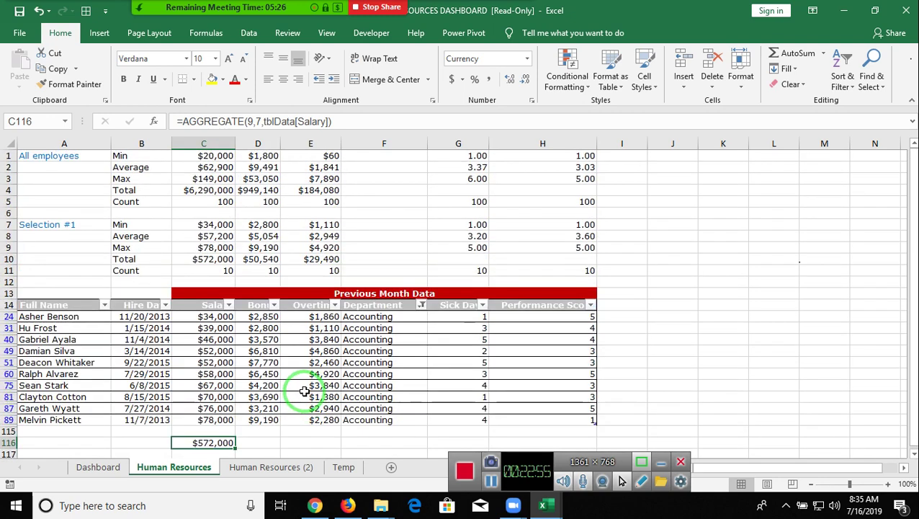
{"action": "left_click", "coordinate": [209, 224]}
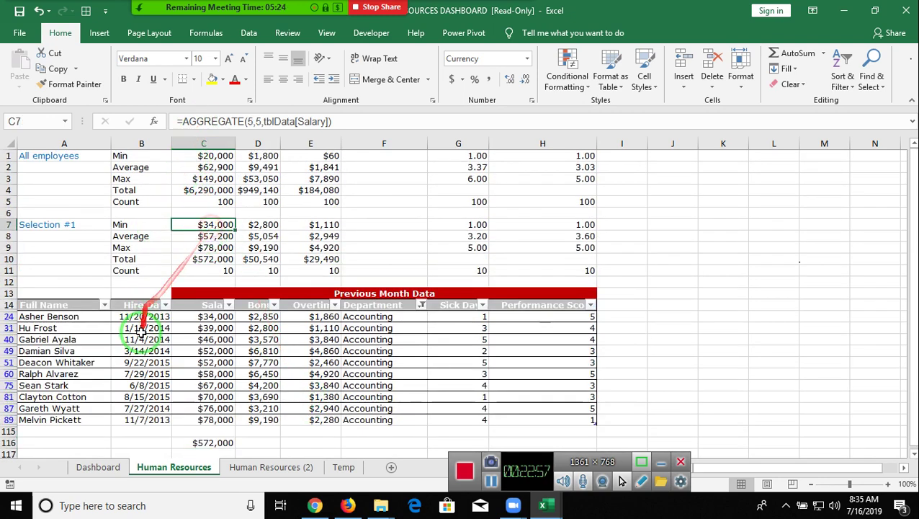
{"action": "left_click", "coordinate": [100, 467]}
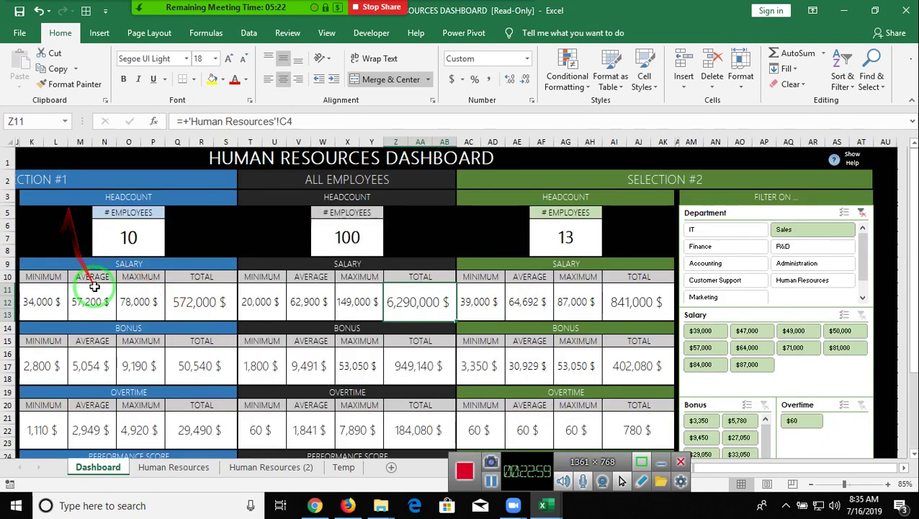
- Review the Accounting salaries C24:C89 and the AGGREGATE formulas in C7 and the total on the Human Resources sheet
{"action": "left_click", "coordinate": [79, 309]}
{"action": "key", "text": "Left"}
{"action": "key", "text": "Left"}
{"action": "key", "text": "Left"}
{"action": "key", "text": "Left"}
{"action": "key", "text": "Left"}
{"action": "key", "text": "Left"}
{"action": "key", "text": "Left"}
{"action": "key", "text": "Left"}
{"action": "key", "text": "Left"}
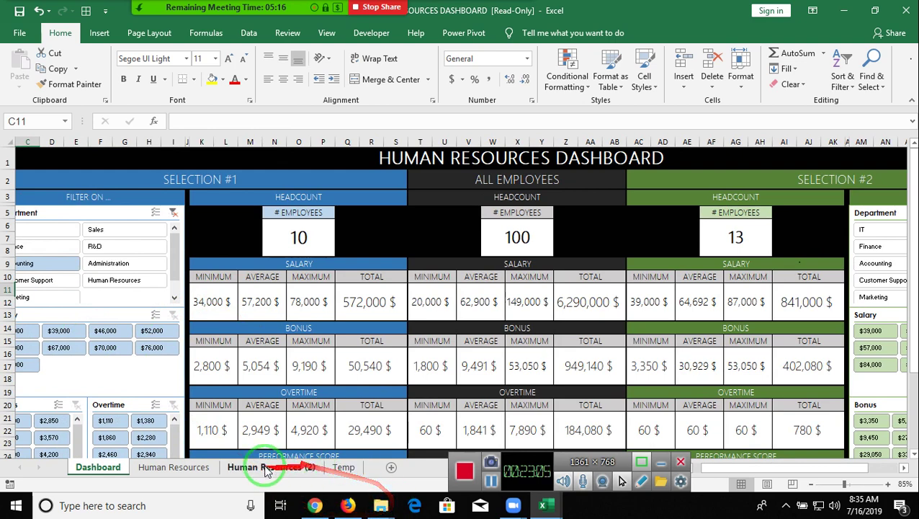
{"action": "left_click", "coordinate": [175, 467]}
{"action": "left_click_drag", "start_coordinate": [214, 316], "coordinate": [200, 422]}
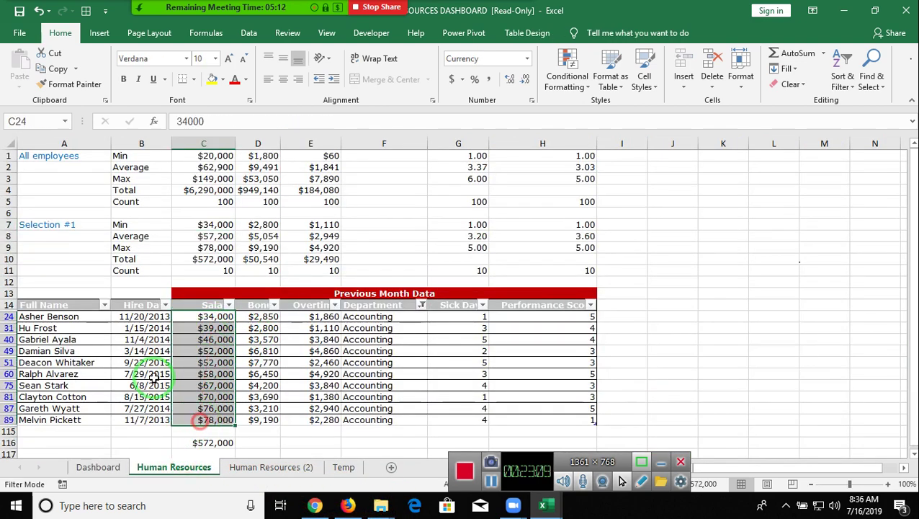
{"action": "left_click", "coordinate": [219, 228]}
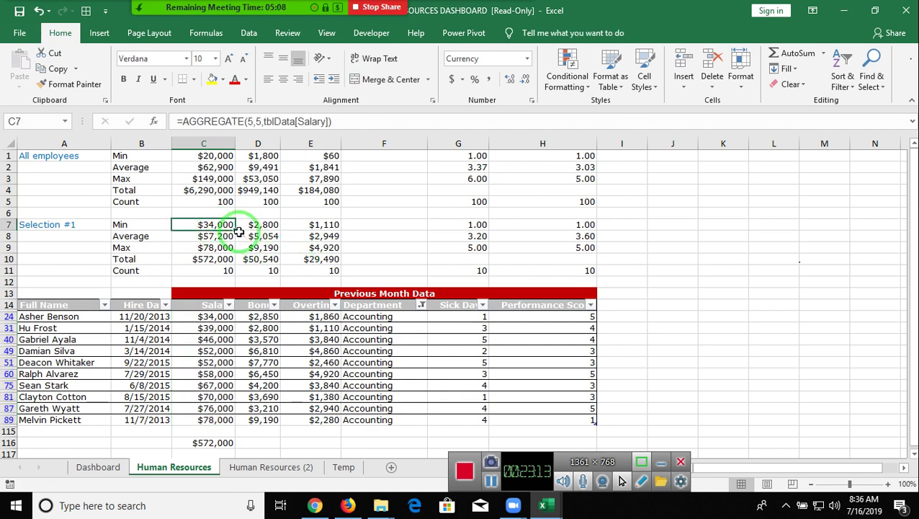
{"action": "left_click", "coordinate": [215, 258]}
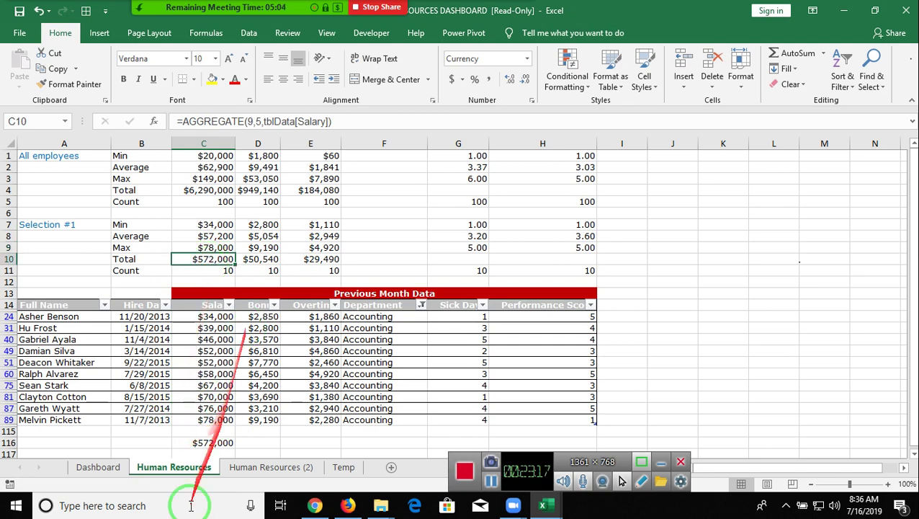
- On the Dashboard, confirm the 34,000 $ minimum salary links to 'Human Resources'!C7
{"action": "left_click", "coordinate": [94, 465]}
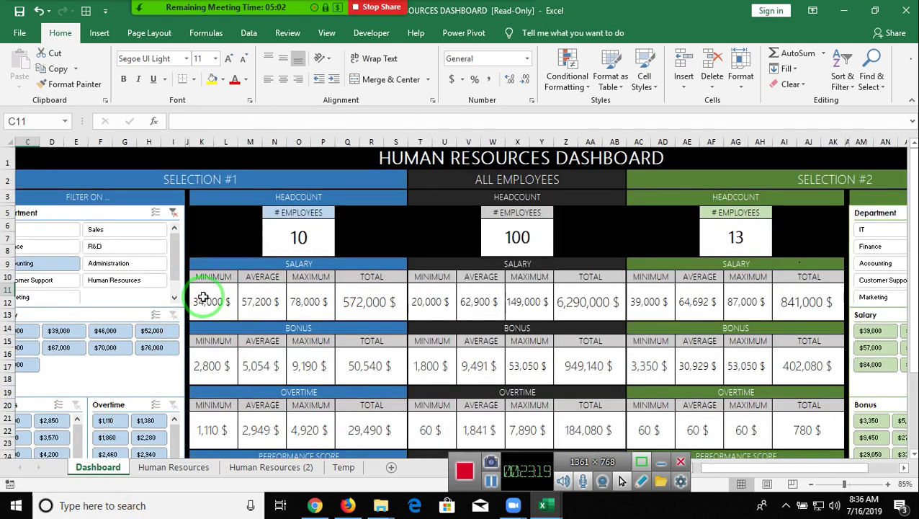
{"action": "left_click", "coordinate": [205, 297]}
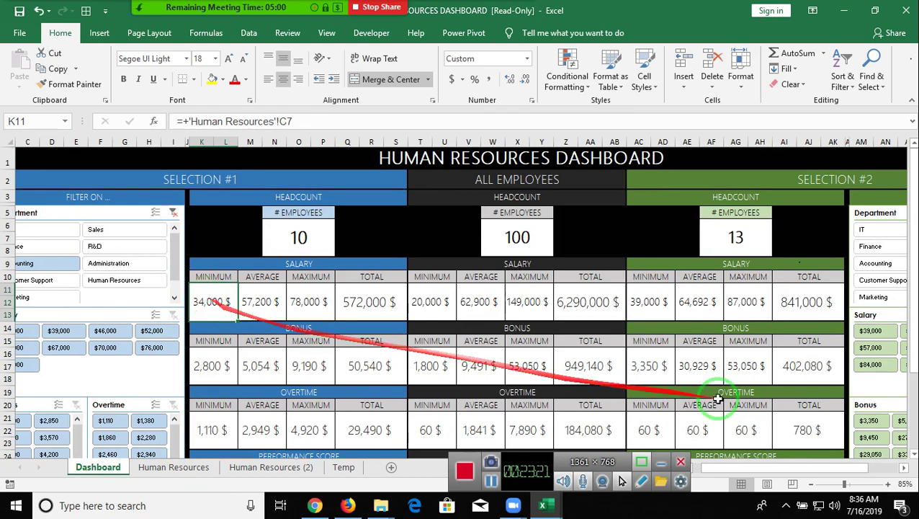
{"action": "scroll", "coordinate": [753, 392], "scroll_direction": "down", "scroll_amount": 4}
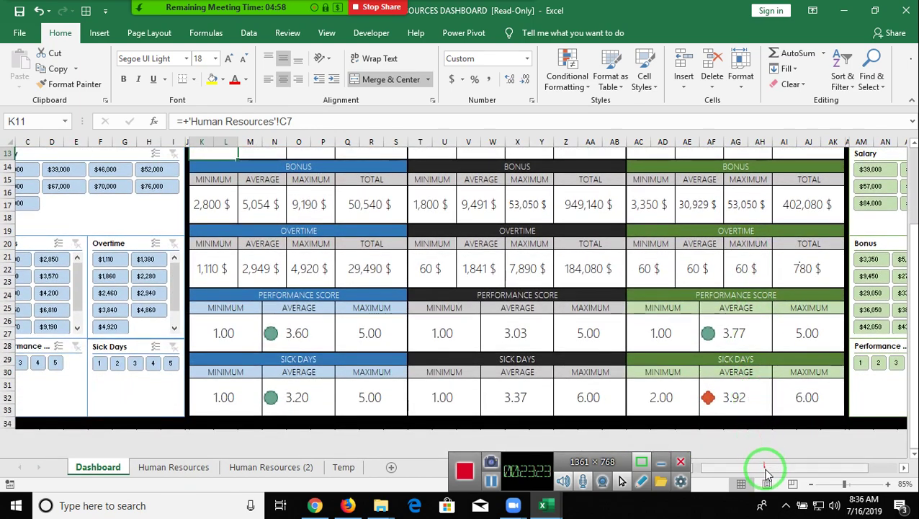
{"action": "scroll", "coordinate": [771, 465], "scroll_direction": "right", "scroll_amount": 3}
{"action": "scroll", "coordinate": [808, 467], "scroll_direction": "up", "scroll_amount": 4}
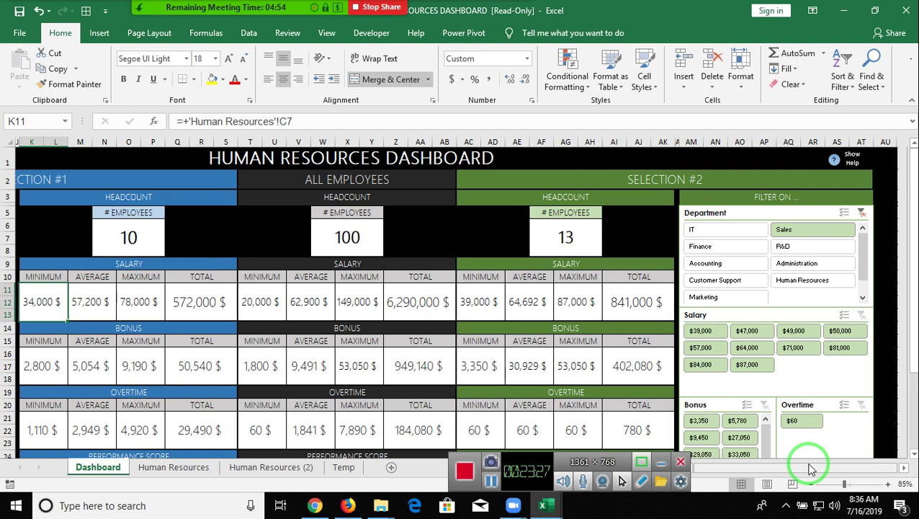
- Attempt to save the read-only HR dashboard, back out of Save As, and close it with Don't Save
{"action": "left_click", "coordinate": [20, 12]}
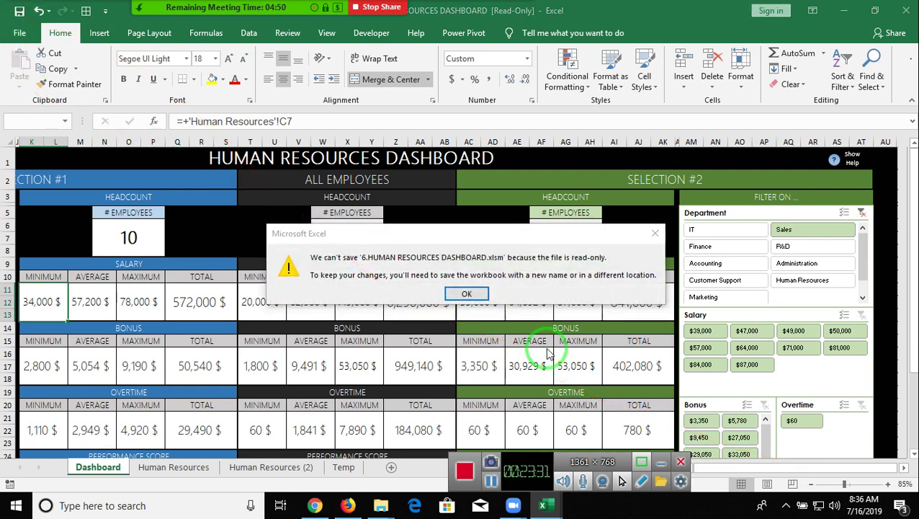
{"action": "key", "text": "Return"}
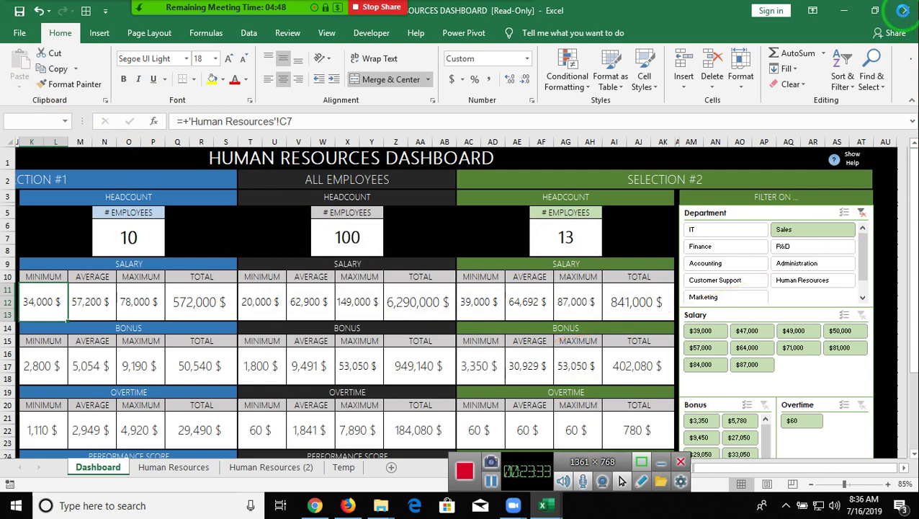
{"action": "left_click", "coordinate": [903, 10]}
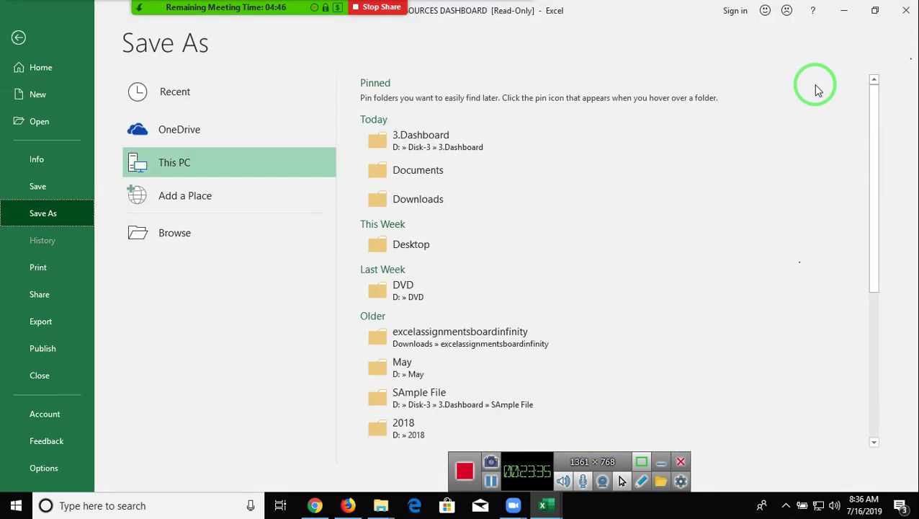
{"action": "key", "text": "Escape"}
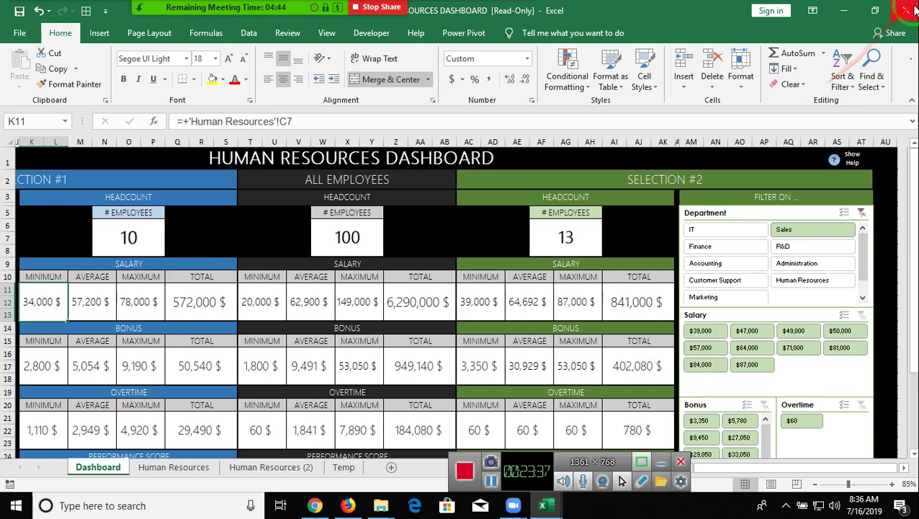
{"action": "left_click", "coordinate": [905, 16]}
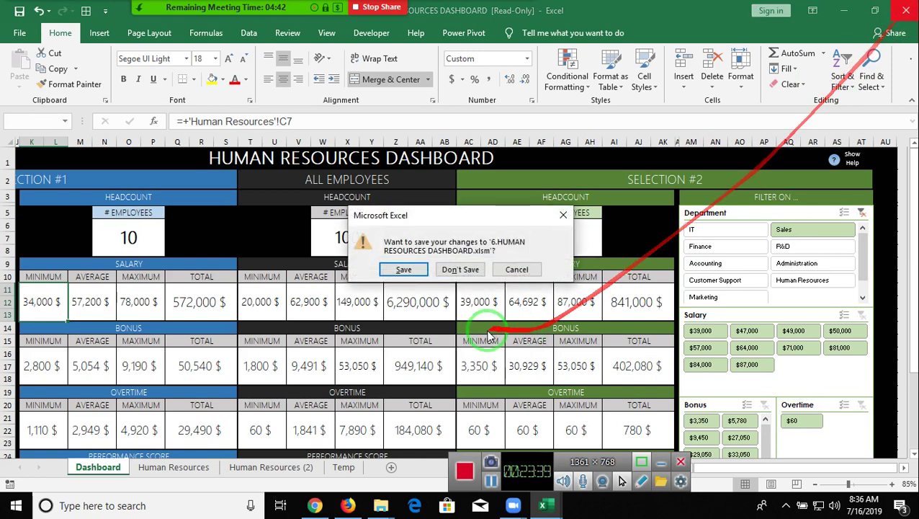
{"action": "left_click", "coordinate": [460, 270]}
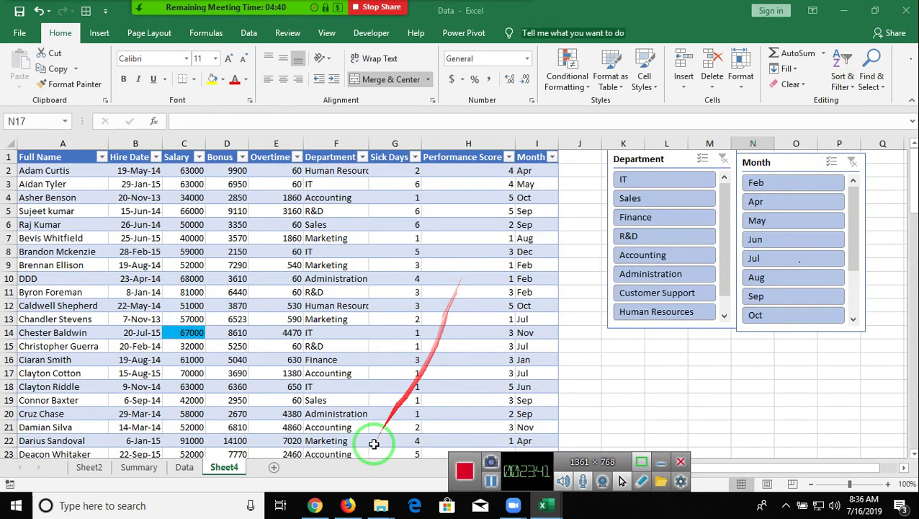
- Start a new Gmail message and close the Data workbook window
{"action": "left_click", "coordinate": [316, 507]}
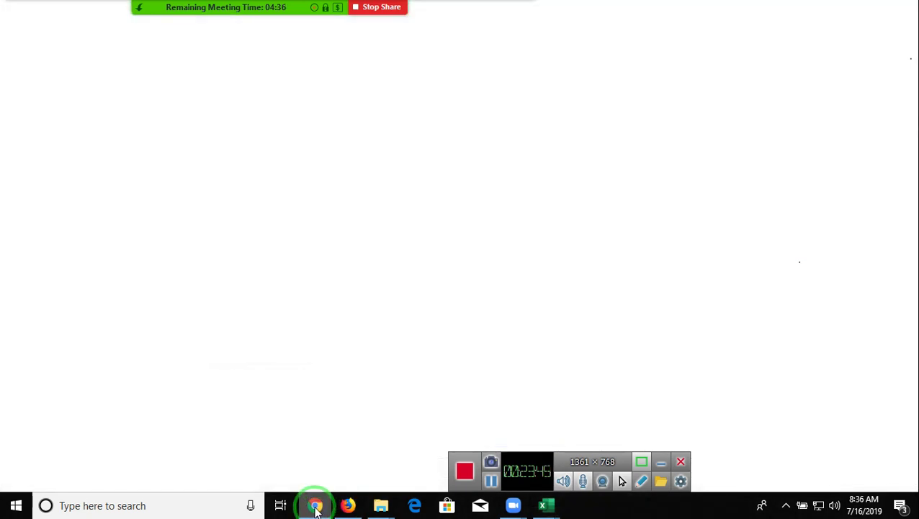
{"action": "left_click", "coordinate": [81, 137]}
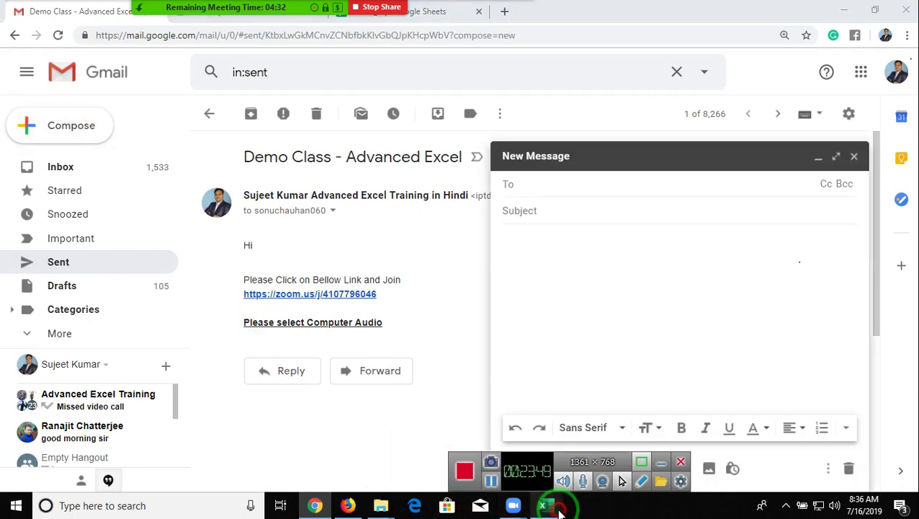
{"action": "mouse_move", "coordinate": [554, 501]}
{"action": "left_click", "coordinate": [562, 465]}
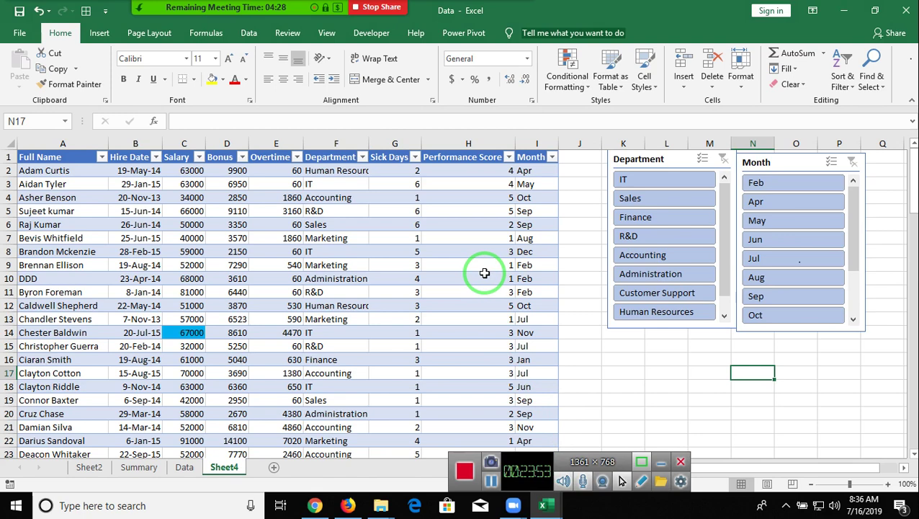
{"action": "left_click", "coordinate": [906, 10]}
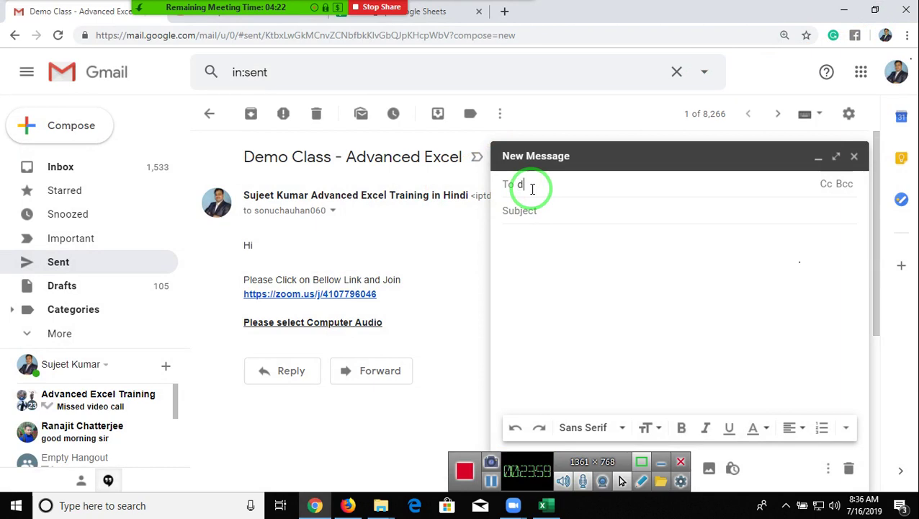
- Add the first four recipients by searching contacts with partial names in the To field
{"action": "type", "text": "ip"}
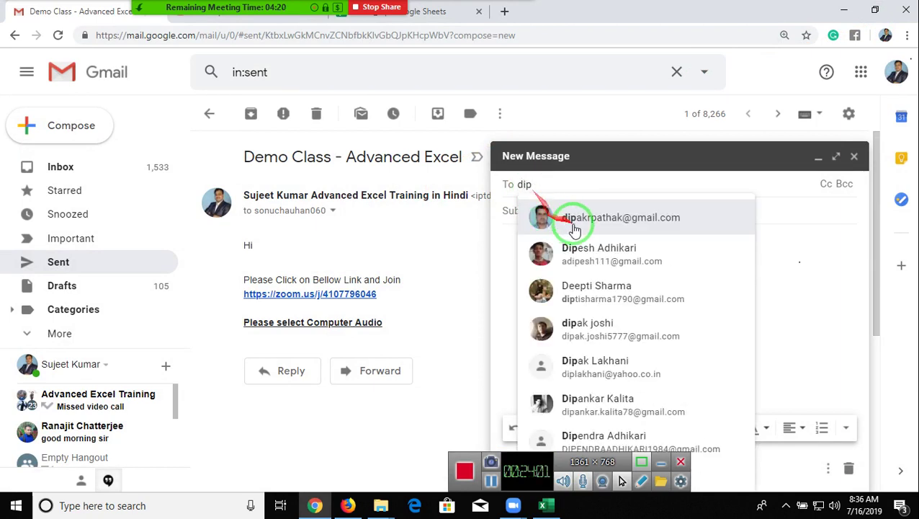
{"action": "left_click", "coordinate": [578, 223]}
{"action": "type", "text": "viaj"}
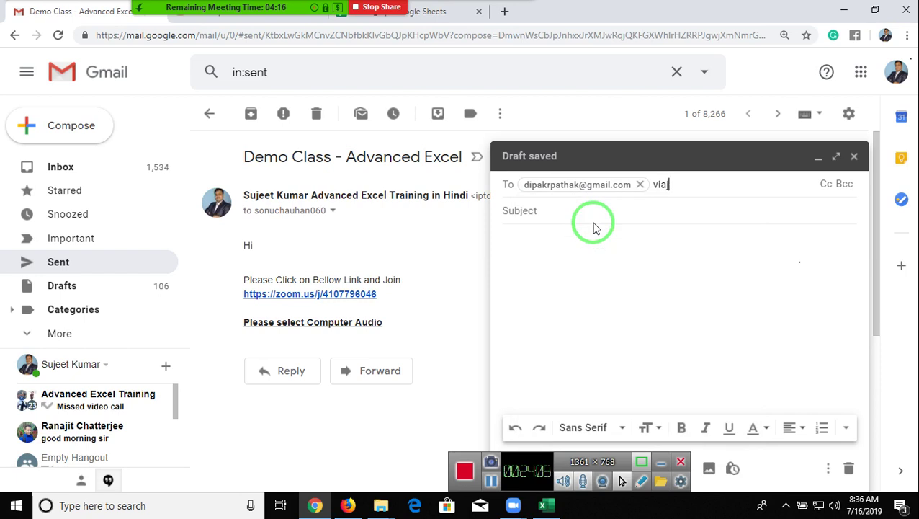
{"action": "key", "text": "BackSpace"}
{"action": "key", "text": "BackSpace"}
{"action": "mouse_move", "coordinate": [595, 230]}
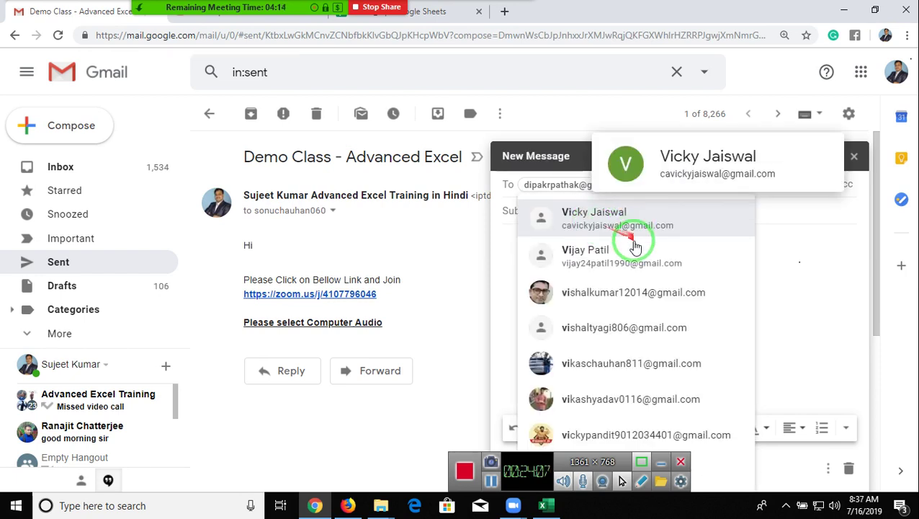
{"action": "left_click", "coordinate": [634, 247]}
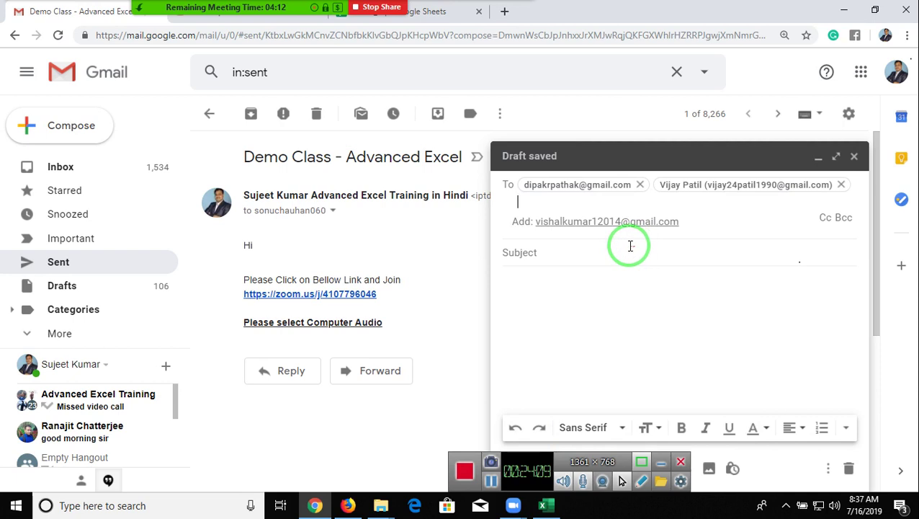
{"action": "left_click", "coordinate": [594, 220]}
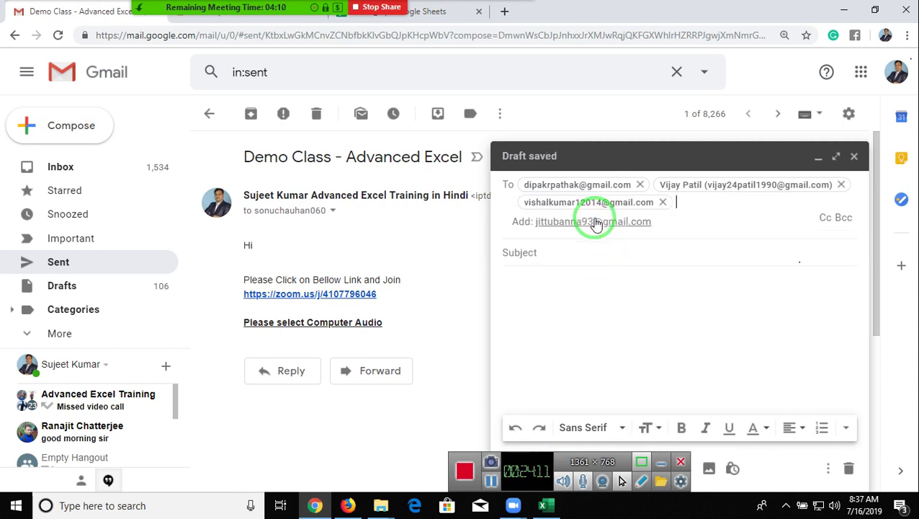
{"action": "left_click", "coordinate": [595, 223]}
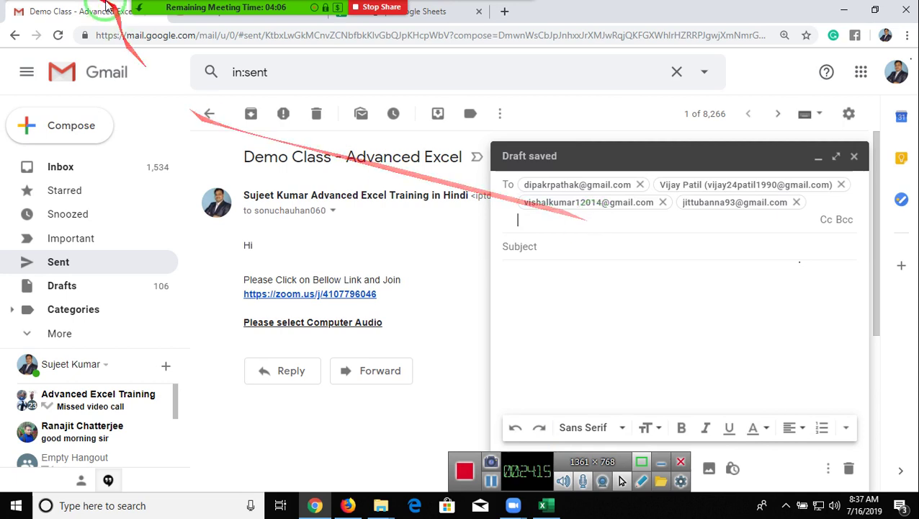
- Place the Zoom participants list beside the email and add the fifth recipient by partial-name search
{"action": "left_click", "coordinate": [193, 18]}
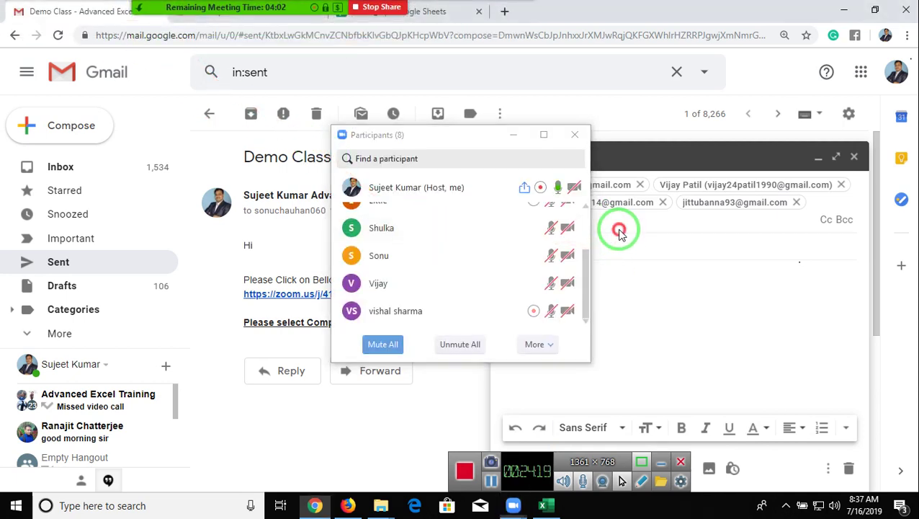
{"action": "left_click_drag", "start_coordinate": [484, 135], "coordinate": [317, 117]}
{"action": "left_click", "coordinate": [549, 220]}
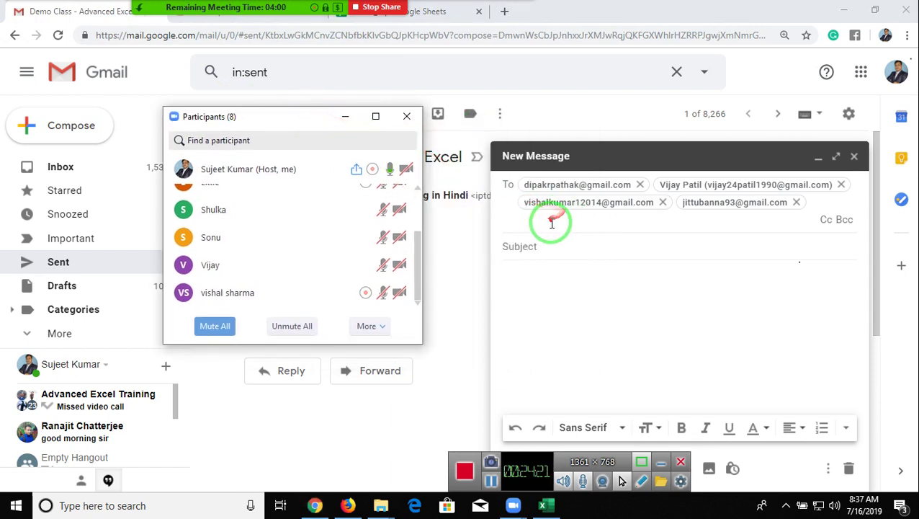
{"action": "type", "text": "sony"}
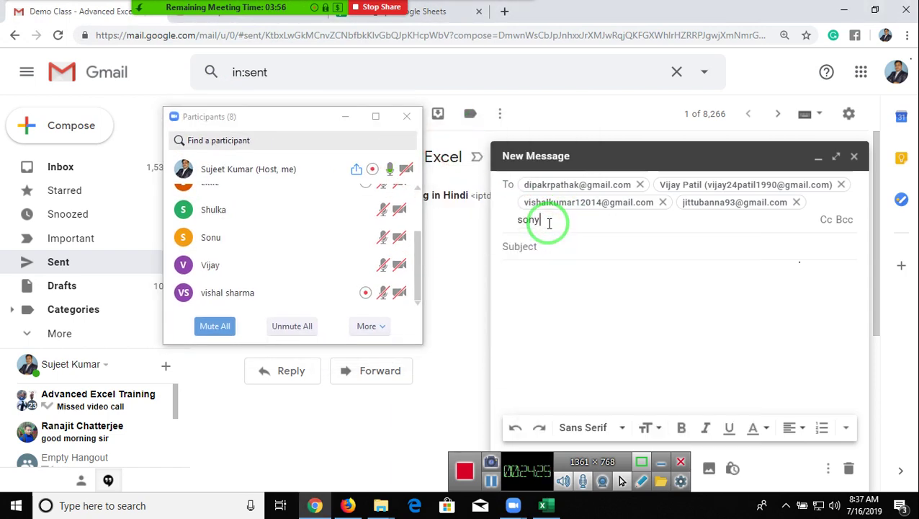
{"action": "key", "text": "BackSpace"}
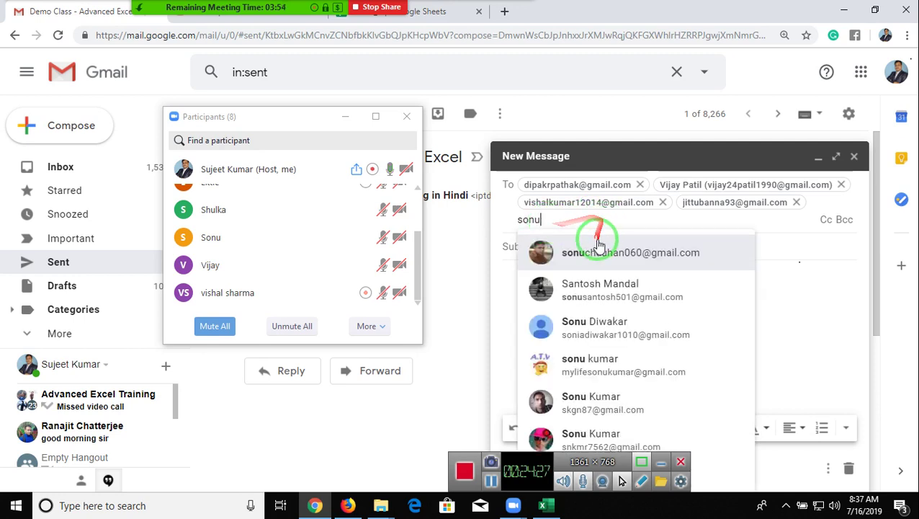
{"action": "mouse_move", "coordinate": [603, 258]}
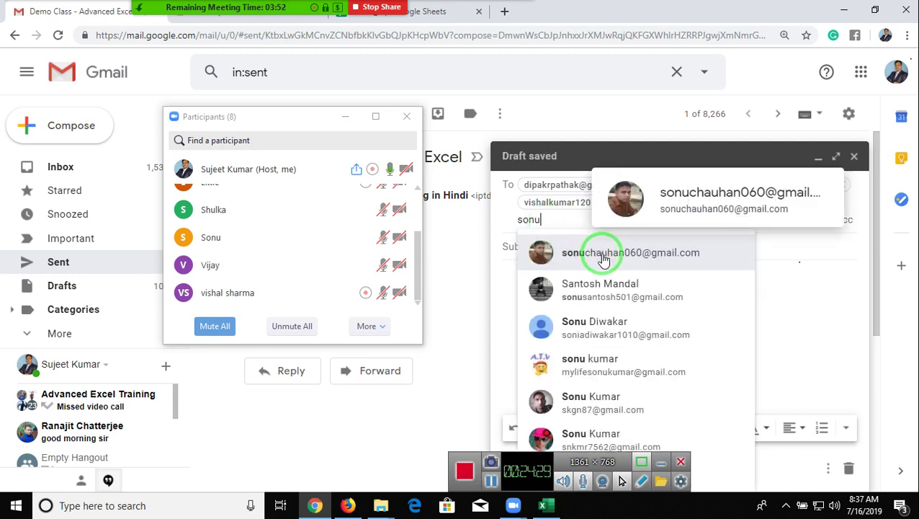
{"action": "left_click", "coordinate": [603, 258]}
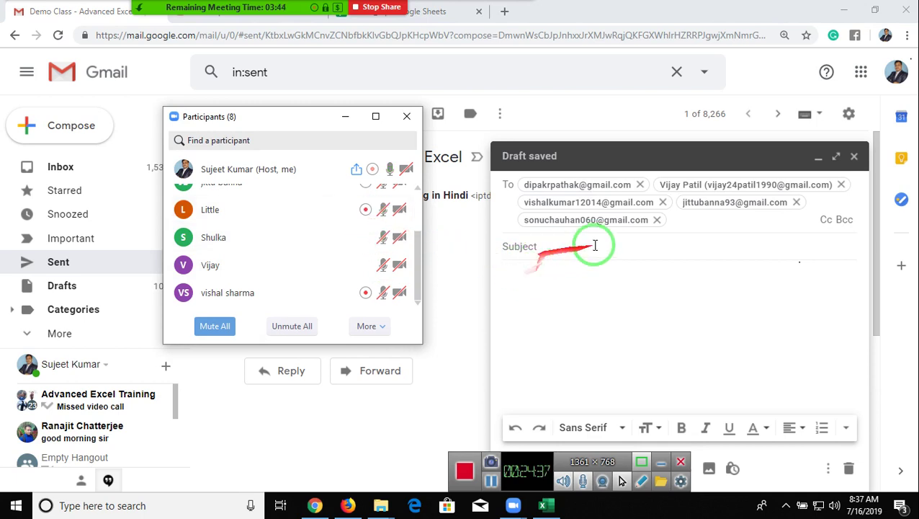
{"action": "left_click", "coordinate": [698, 222]}
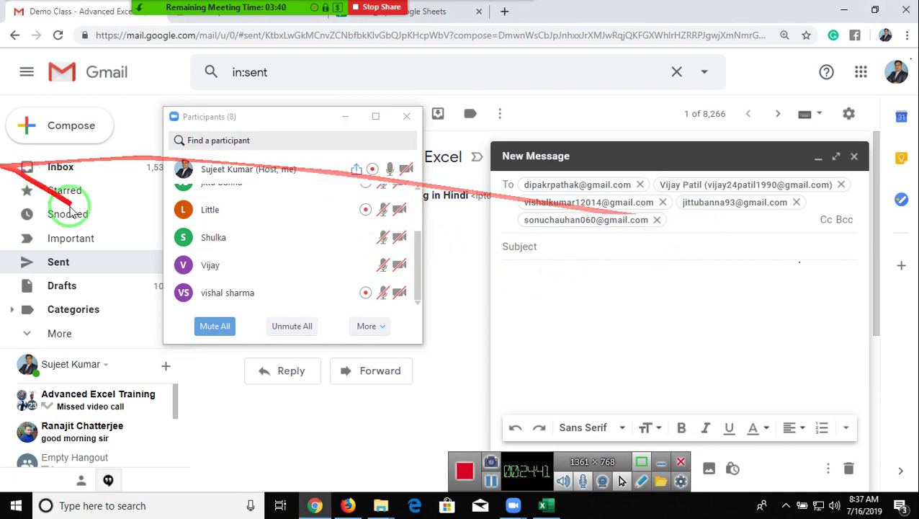
{"action": "left_click", "coordinate": [351, 237]}
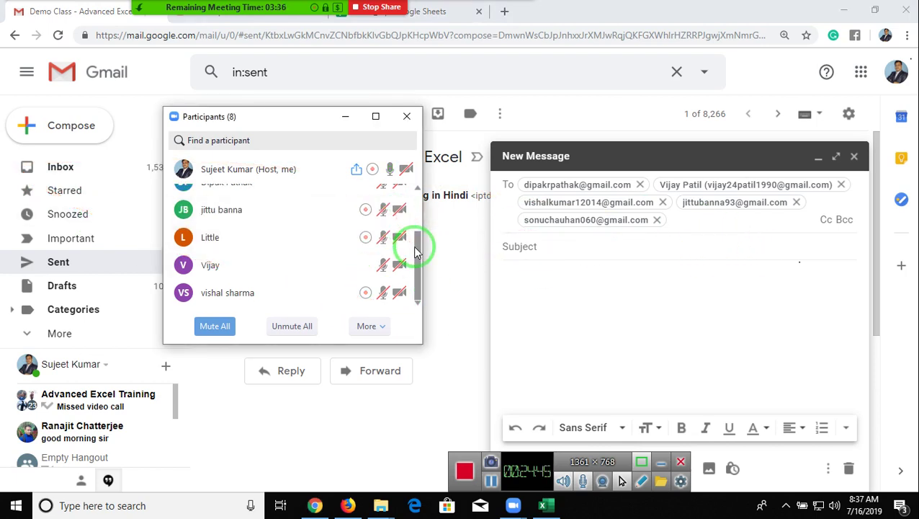
{"action": "left_click_drag", "start_coordinate": [421, 247], "coordinate": [420, 227]}
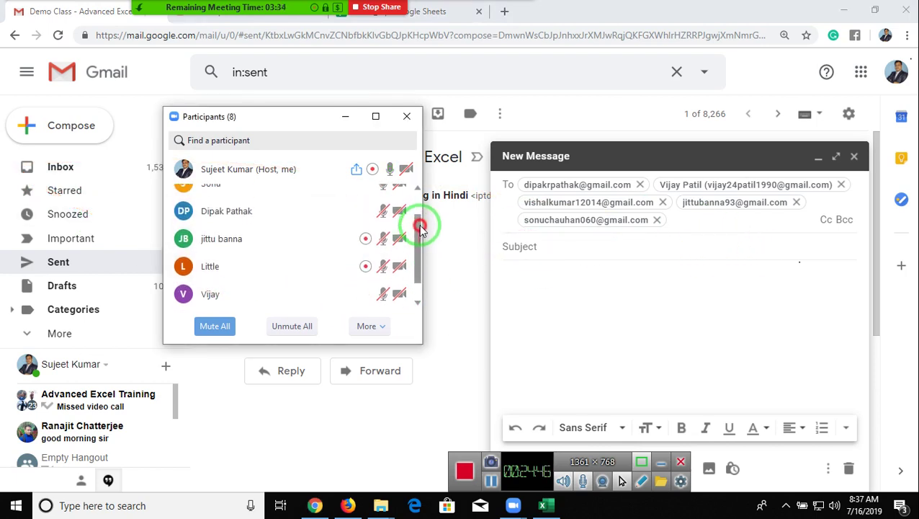
{"action": "left_click", "coordinate": [705, 222]}
- Search for further recipients by partial name, then clear the unmatched search text from the To field
{"action": "type", "text": "abuj"}
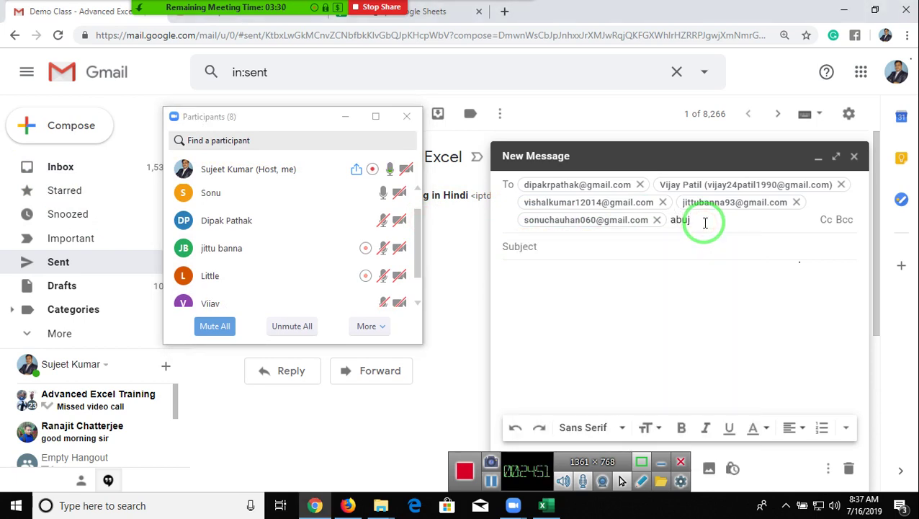
{"action": "key", "text": "BackSpace"}
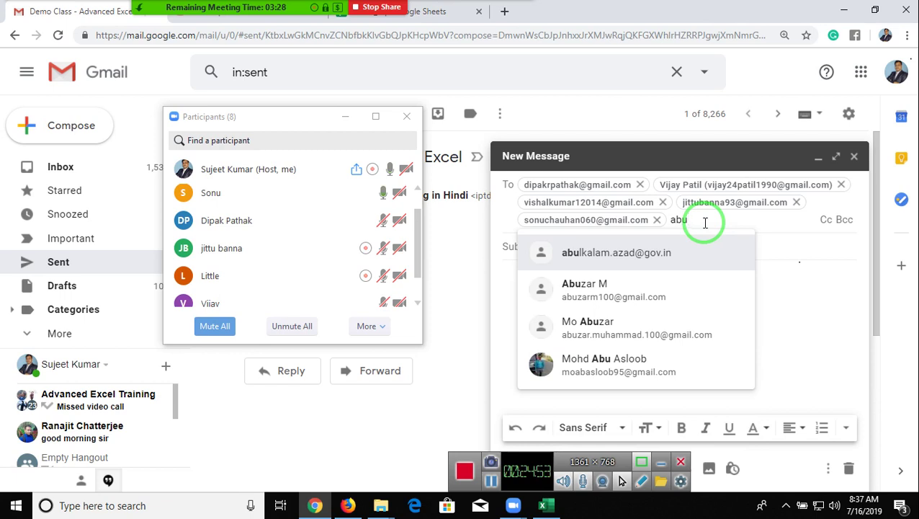
{"action": "type", "text": "h"}
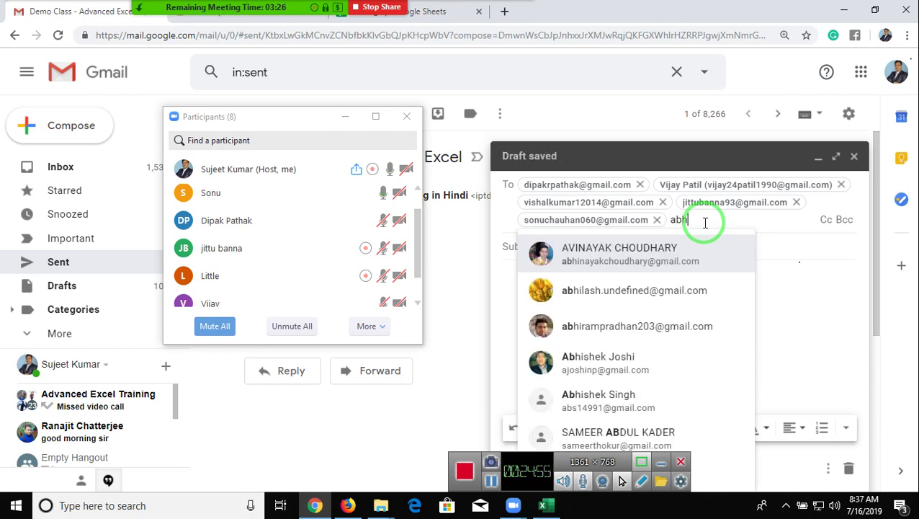
{"action": "type", "text": "u"}
{"action": "key", "text": "BackSpace"}
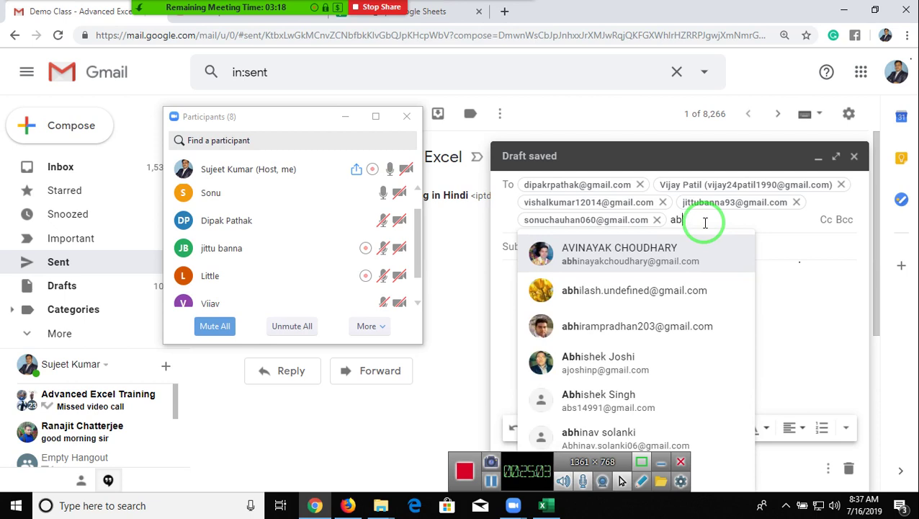
{"action": "key", "text": "BackSpace"}
{"action": "key", "text": "BackSpace"}
{"action": "key", "text": "BackSpace"}
- Enter 'file' as the message subject
{"action": "left_click", "coordinate": [507, 249]}
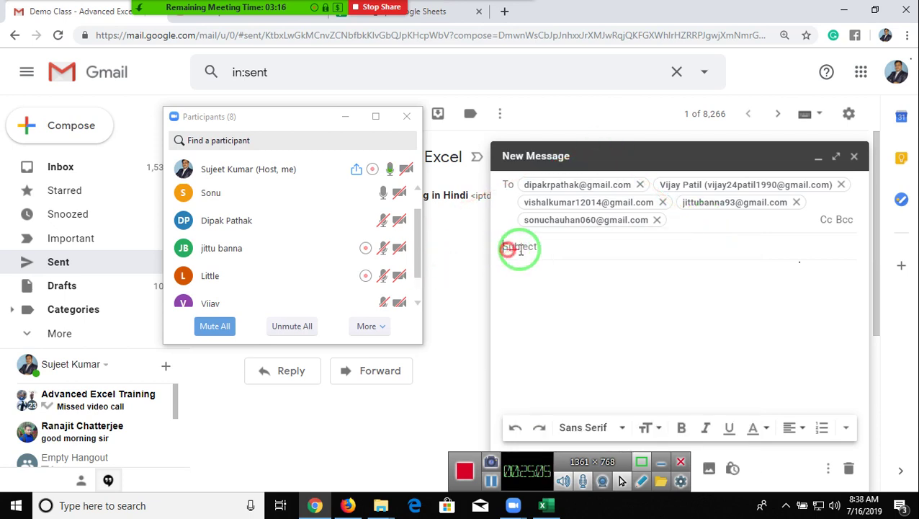
{"action": "type", "text": "file"}
{"action": "left_click", "coordinate": [573, 270]}
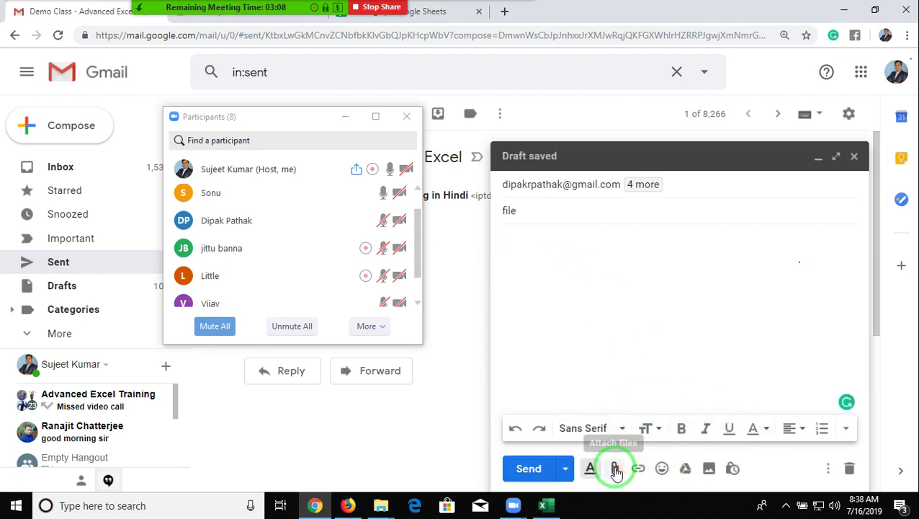
- Attach 6.HUMAN RESOURCES DASHBOARD.xlsm from the Disk-3 > 3.Dashboard folder
{"action": "left_click", "coordinate": [616, 470]}
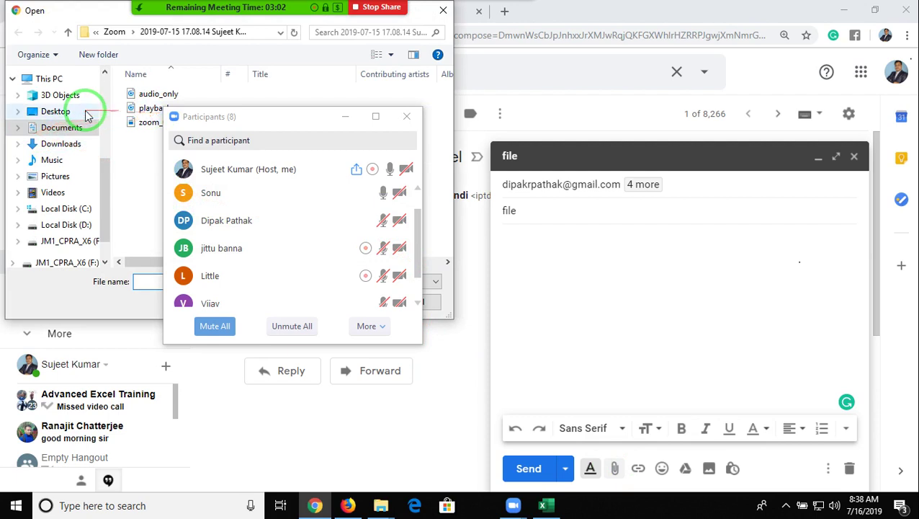
{"action": "left_click", "coordinate": [61, 144]}
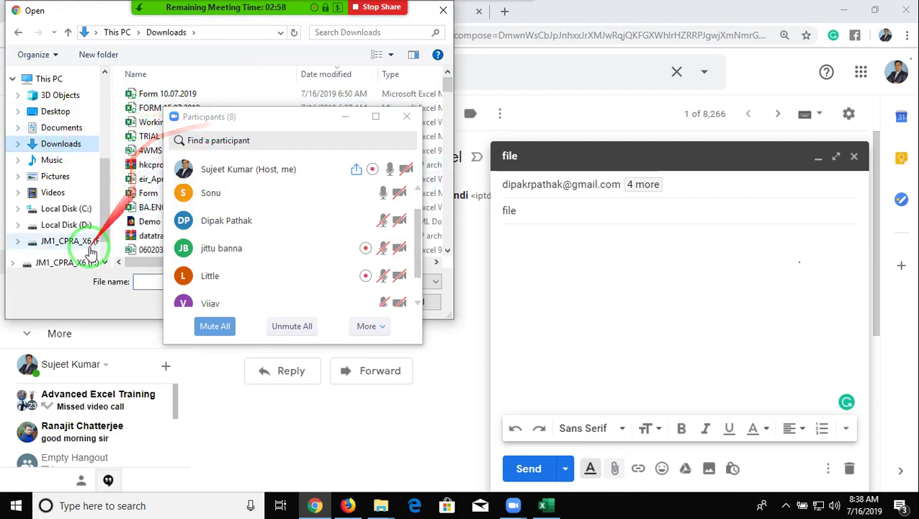
{"action": "left_click", "coordinate": [72, 224]}
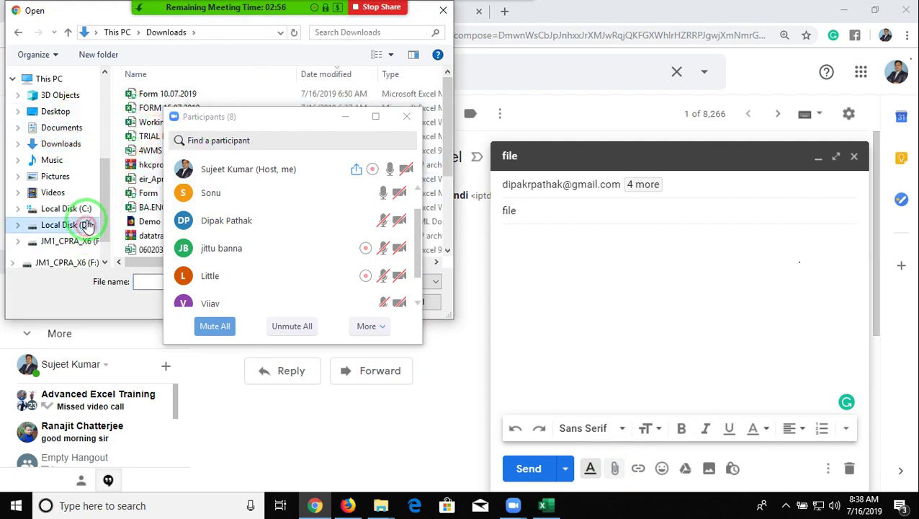
{"action": "left_click", "coordinate": [414, 119]}
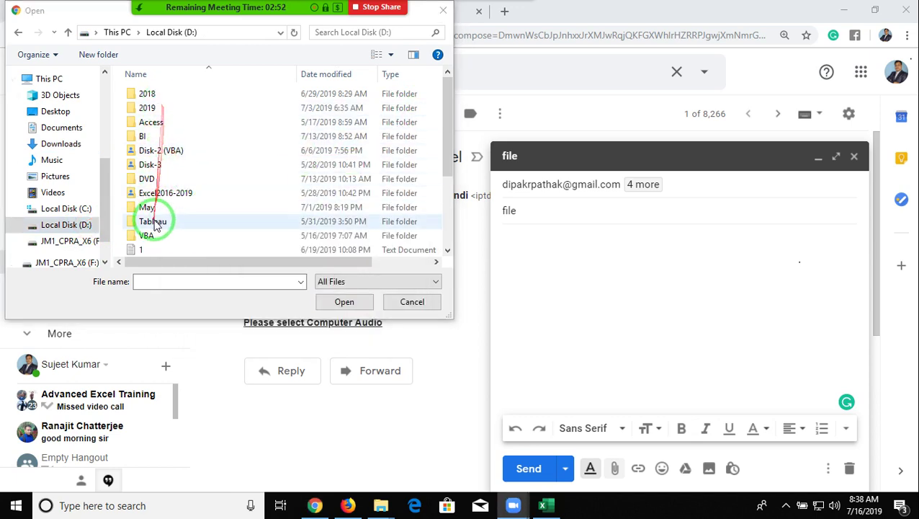
{"action": "double_click", "coordinate": [153, 165]}
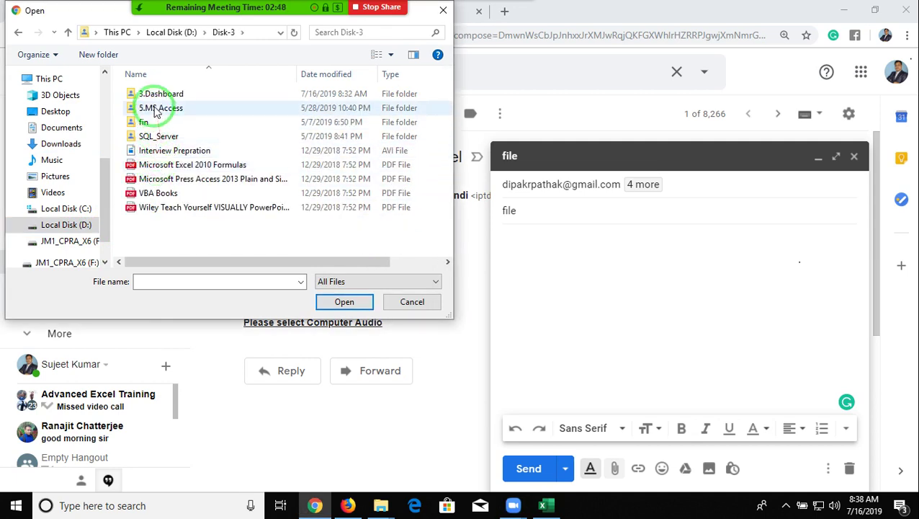
{"action": "left_click", "coordinate": [159, 96]}
{"action": "double_click", "coordinate": [160, 96]}
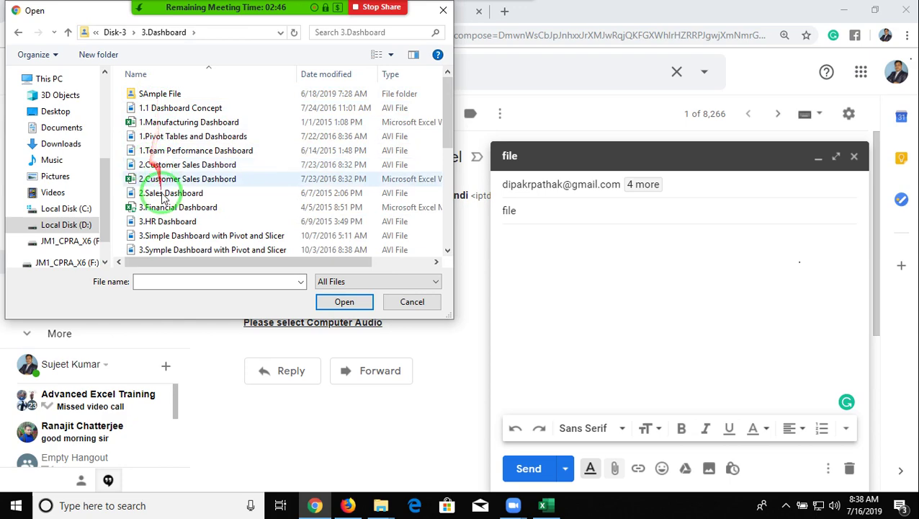
{"action": "scroll", "coordinate": [165, 234], "scroll_direction": "down", "scroll_amount": 1}
{"action": "scroll", "coordinate": [173, 216], "scroll_direction": "down", "scroll_amount": 2}
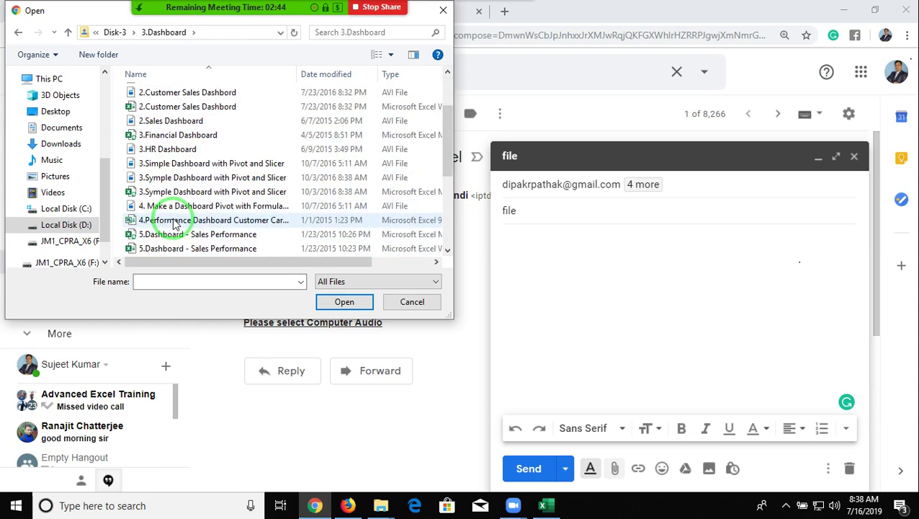
{"action": "left_click", "coordinate": [176, 221]}
{"action": "double_click", "coordinate": [177, 221]}
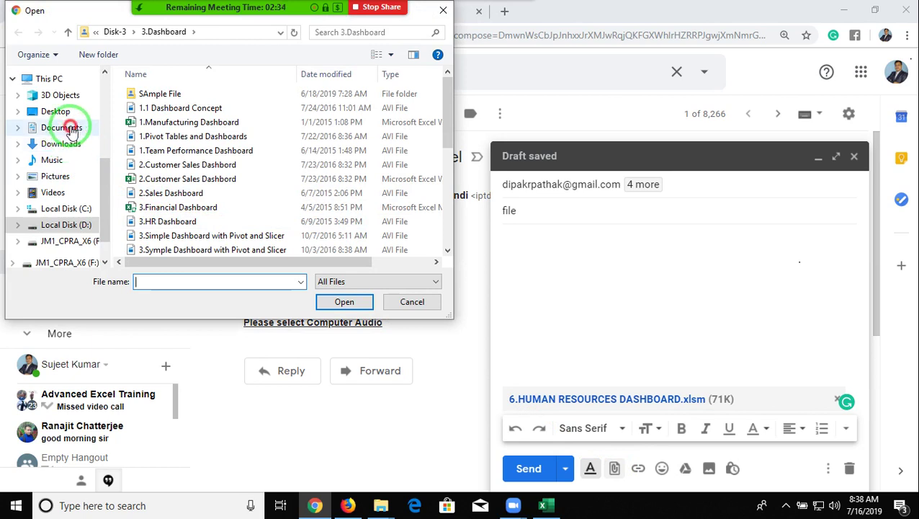
- Attach Data.xlsm from the Documents folder
{"action": "left_click", "coordinate": [61, 127]}
{"action": "left_click", "coordinate": [167, 192]}
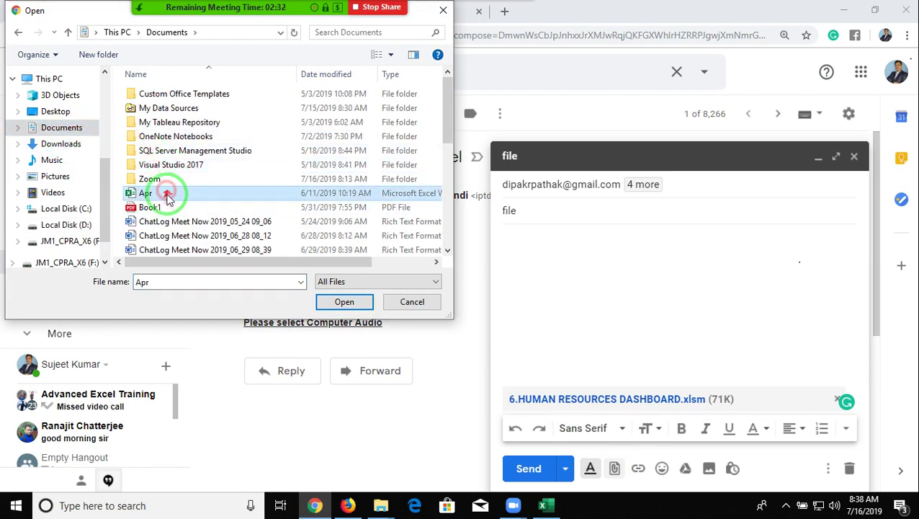
{"action": "scroll", "coordinate": [160, 130], "scroll_direction": "down", "scroll_amount": 4}
{"action": "left_click", "coordinate": [148, 92]}
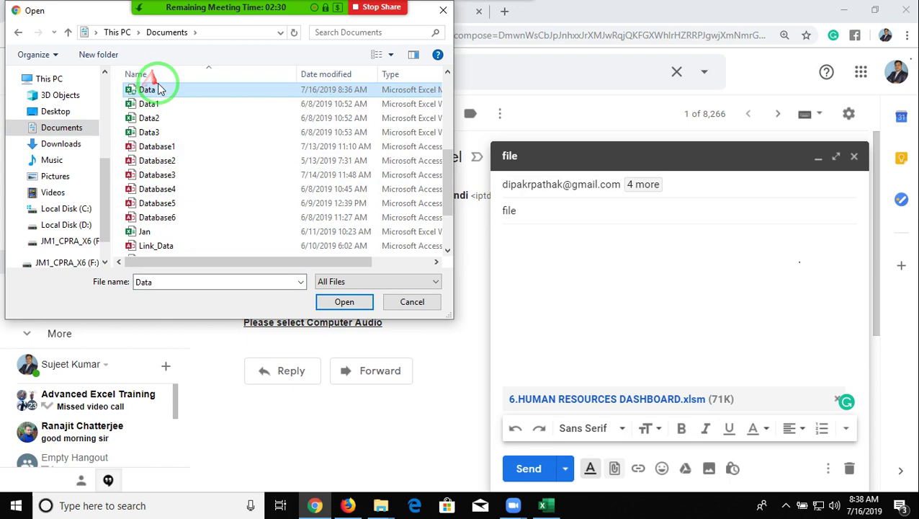
{"action": "double_click", "coordinate": [154, 90]}
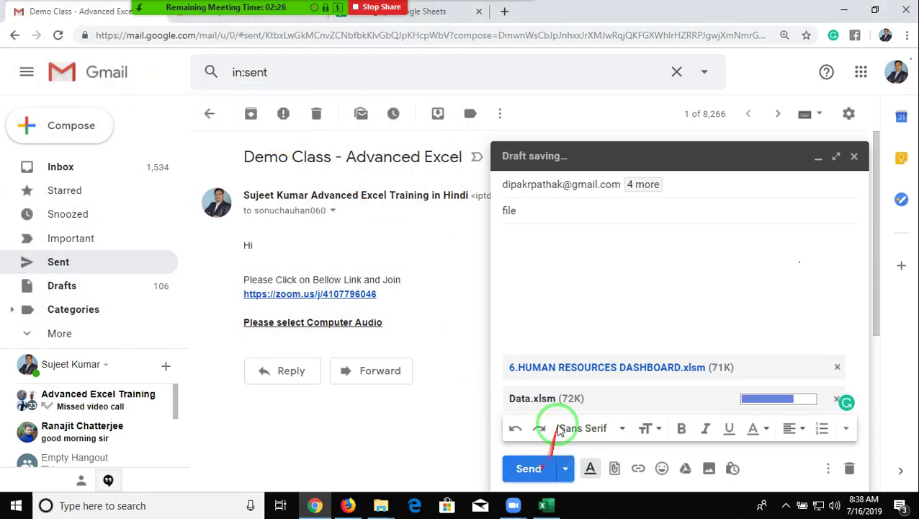
{"action": "left_click", "coordinate": [652, 185]}
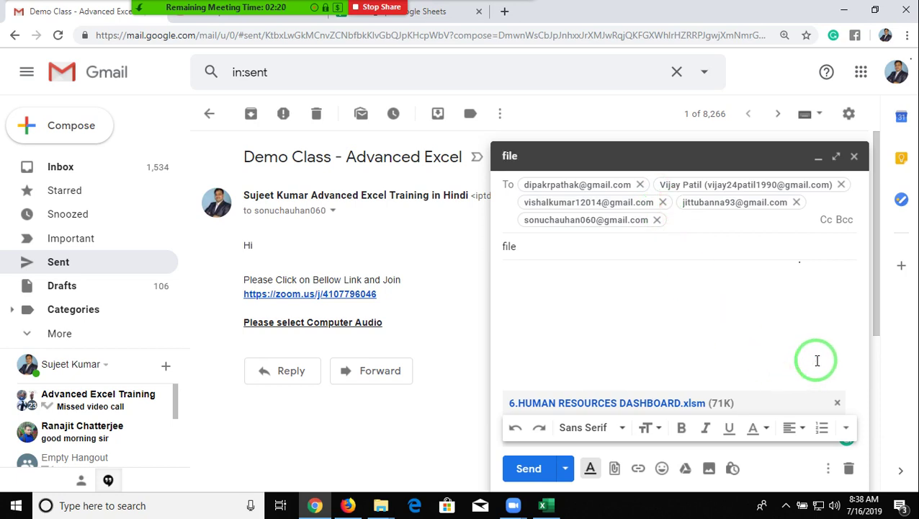
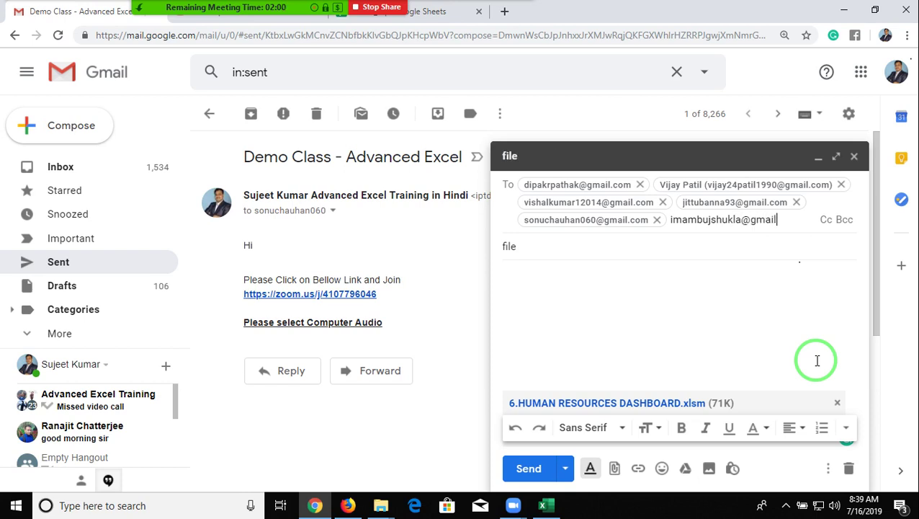
- Add a sixth recipient's e-mail address and send the message with both workbook attachments
{"action": "left_click_drag", "start_coordinate": [848, 486], "coordinate": [629, 277]}
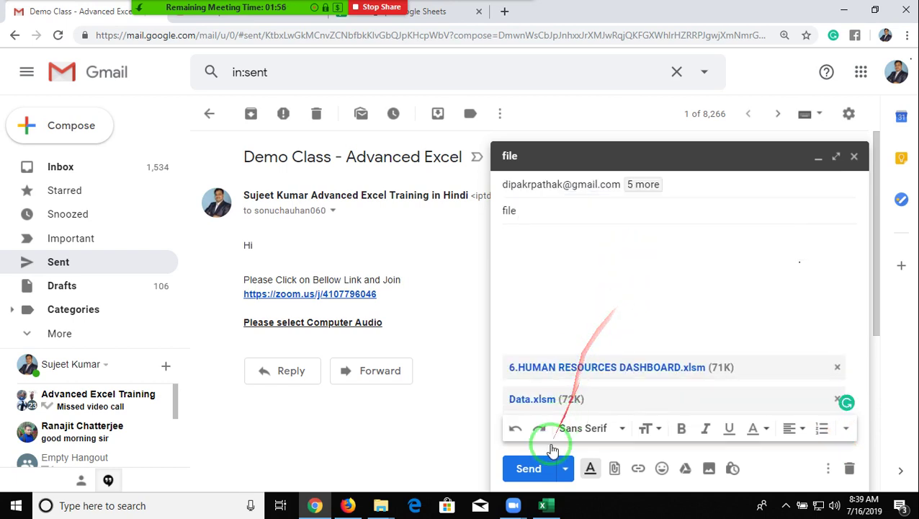
{"action": "left_click", "coordinate": [527, 468]}
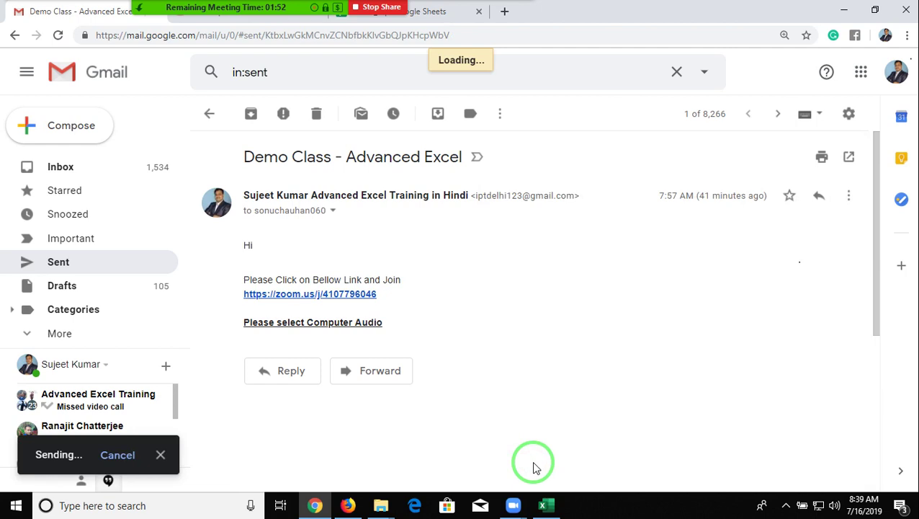
- End the Zoom meeting for all participants via the More menu, then show the hidden tray icons
{"action": "key", "text": "super+d"}
{"action": "mouse_move", "coordinate": [208, 14]}
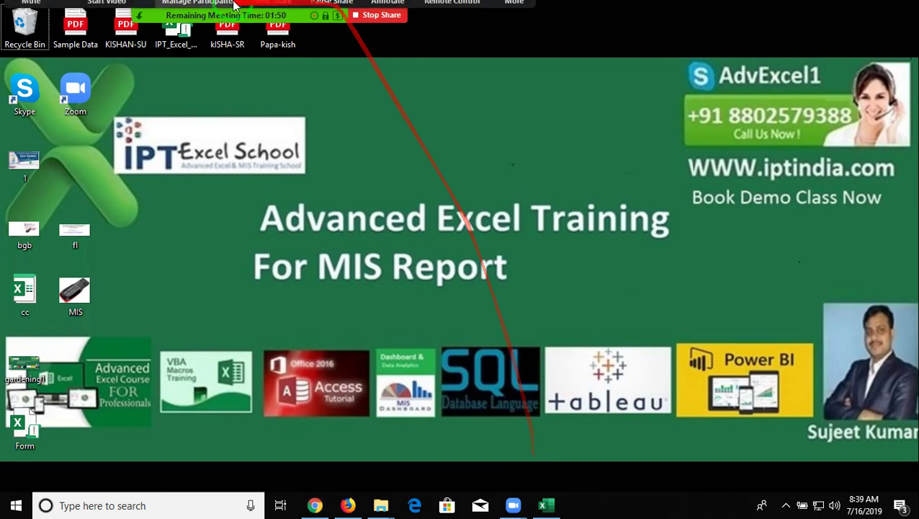
{"action": "left_click", "coordinate": [531, 29]}
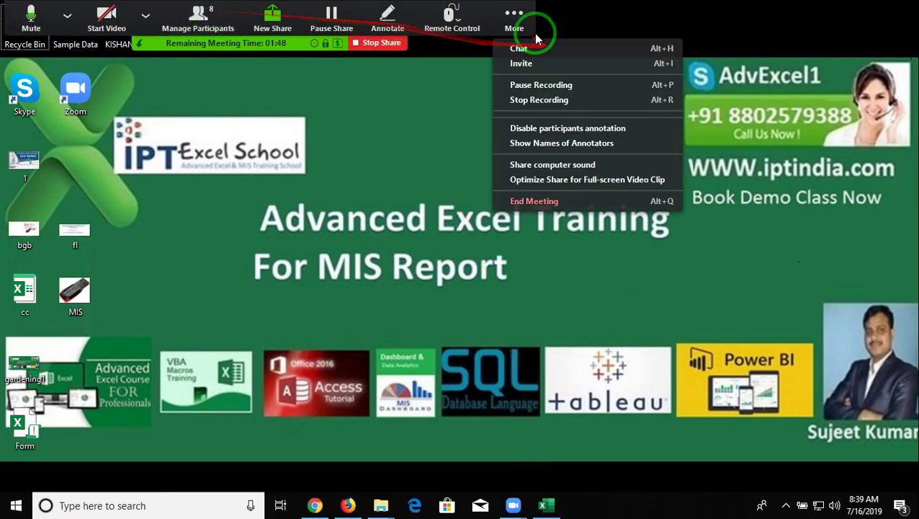
{"action": "left_click", "coordinate": [541, 201]}
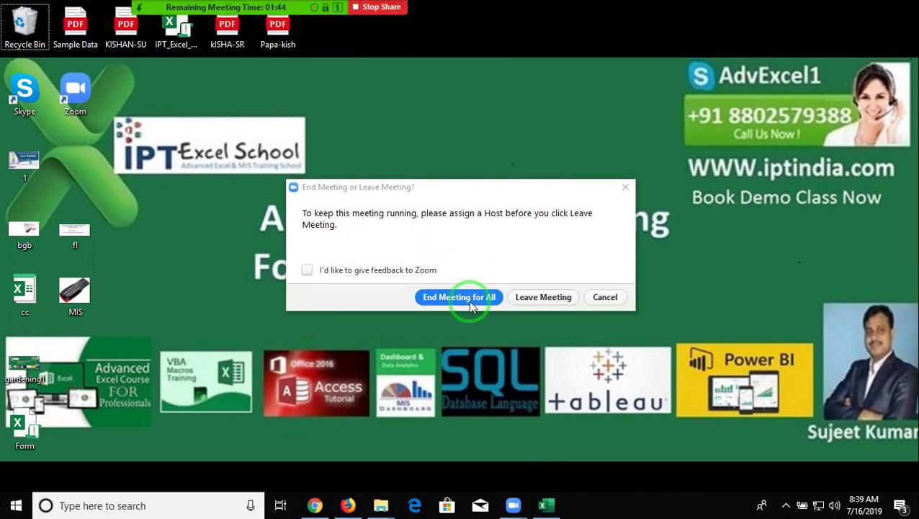
{"action": "left_click", "coordinate": [471, 304]}
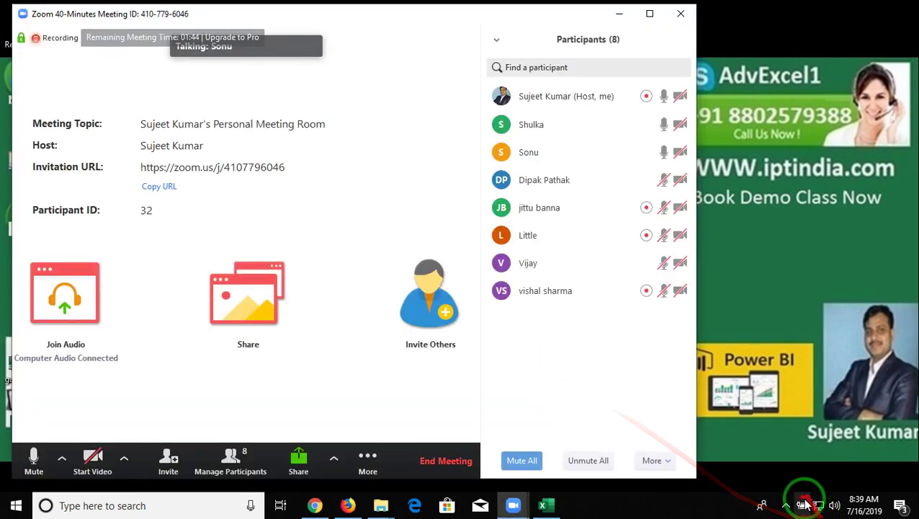
{"action": "left_click", "coordinate": [786, 505]}
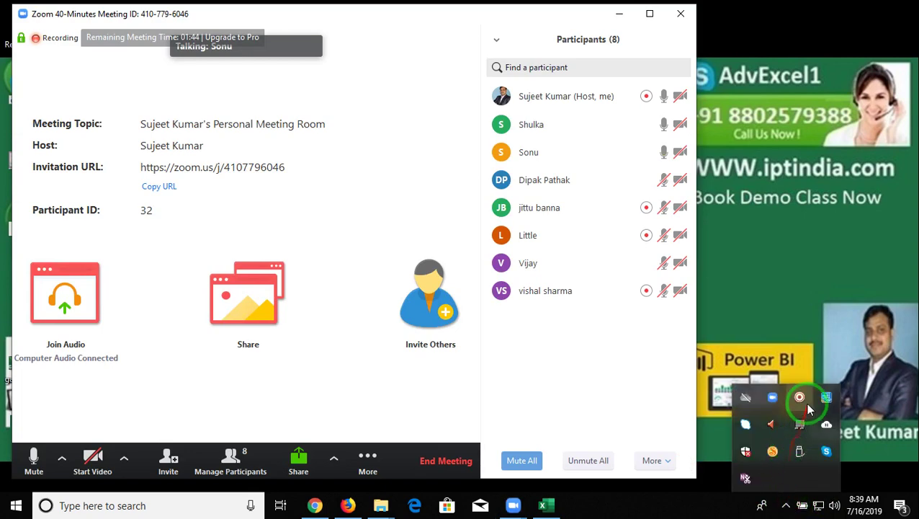